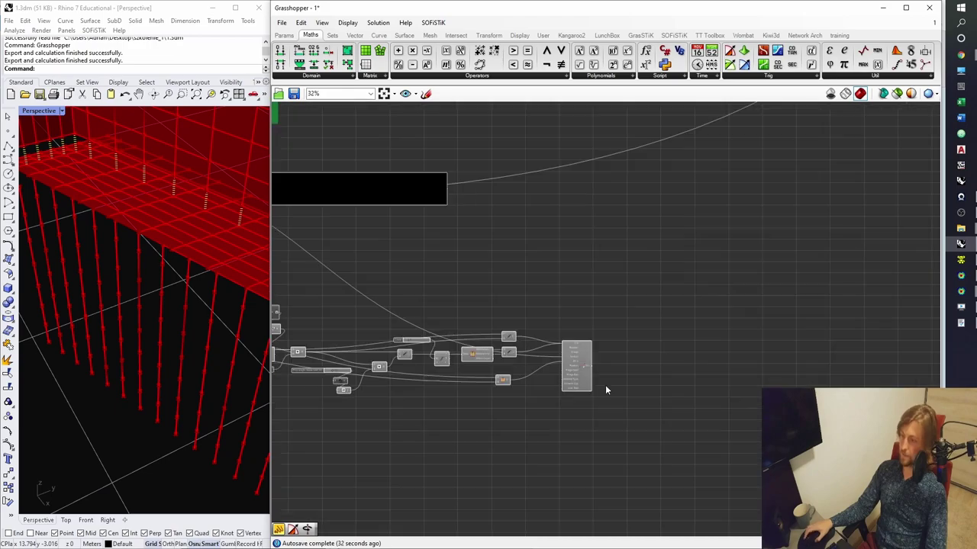
- Look through the green component groups, up to Beams, Web and Coupling, for the text panels feeding the structural components
{"action": "scroll", "coordinate": [588, 301], "scroll_direction": "up", "scroll_amount": 5}
{"action": "scroll", "coordinate": [545, 326], "scroll_direction": "up", "scroll_amount": 10}
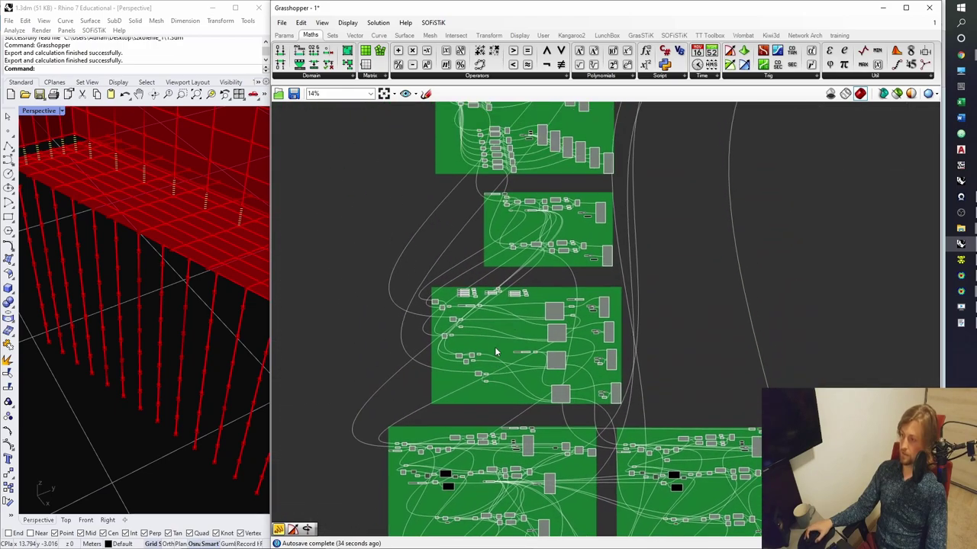
{"action": "scroll", "coordinate": [523, 283], "scroll_direction": "down", "scroll_amount": 7}
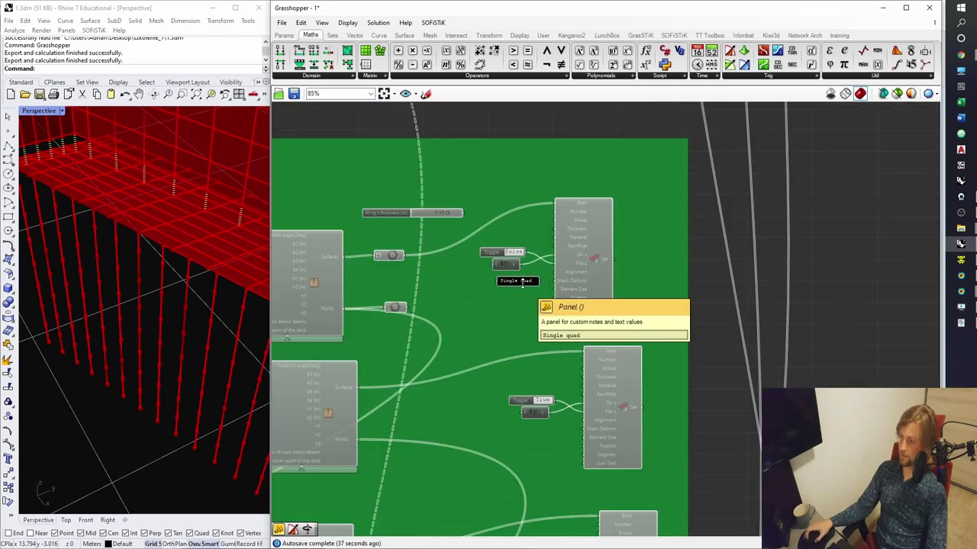
{"action": "scroll", "coordinate": [523, 194], "scroll_direction": "up", "scroll_amount": 9}
{"action": "scroll", "coordinate": [538, 206], "scroll_direction": "down", "scroll_amount": 6}
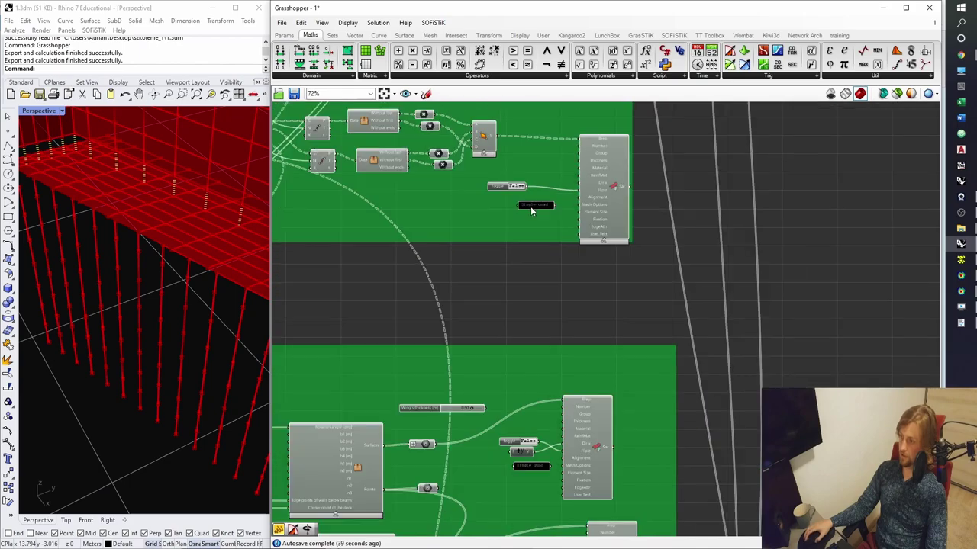
{"action": "scroll", "coordinate": [515, 370], "scroll_direction": "up", "scroll_amount": 4}
{"action": "scroll", "coordinate": [431, 353], "scroll_direction": "up", "scroll_amount": 5}
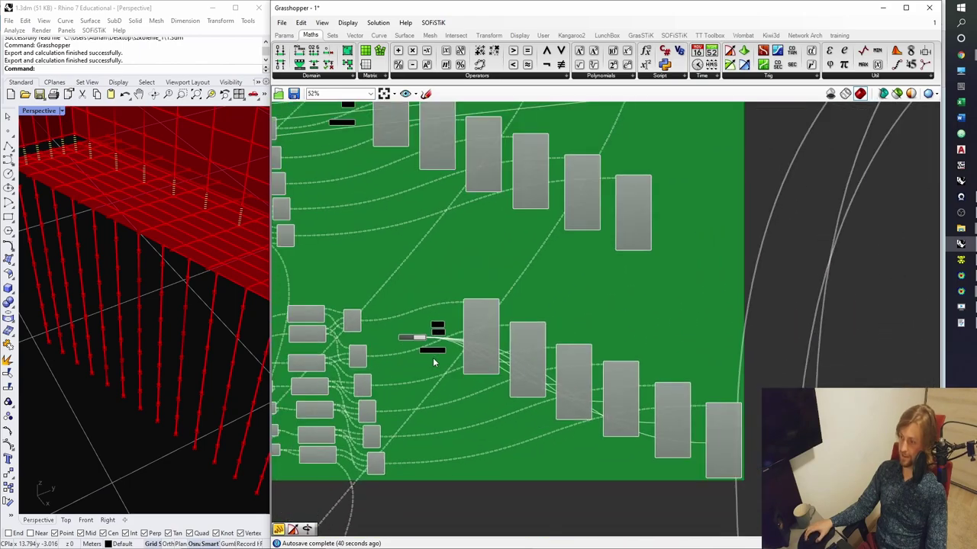
{"action": "scroll", "coordinate": [432, 352], "scroll_direction": "down", "scroll_amount": 5}
{"action": "right_click_drag", "start_coordinate": [464, 238], "coordinate": [510, 332]}
{"action": "scroll", "coordinate": [695, 302], "scroll_direction": "up", "scroll_amount": 6}
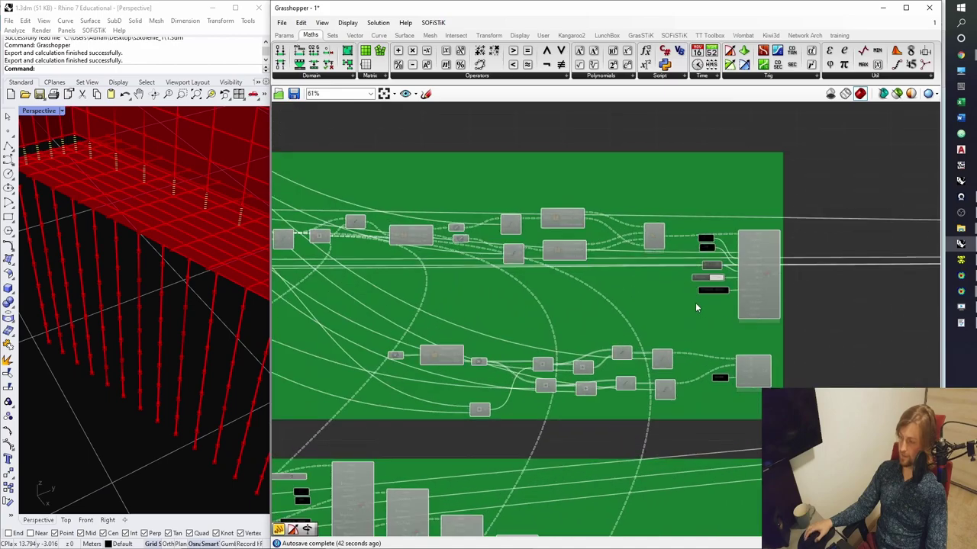
{"action": "scroll", "coordinate": [590, 311], "scroll_direction": "down", "scroll_amount": 8}
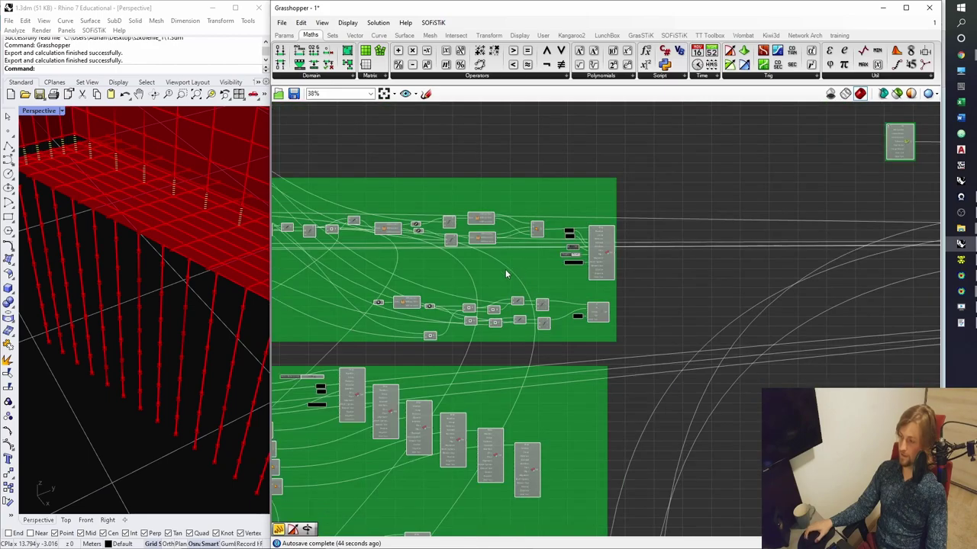
{"action": "scroll", "coordinate": [452, 298], "scroll_direction": "up", "scroll_amount": 4}
{"action": "scroll", "coordinate": [574, 177], "scroll_direction": "up", "scroll_amount": 6}
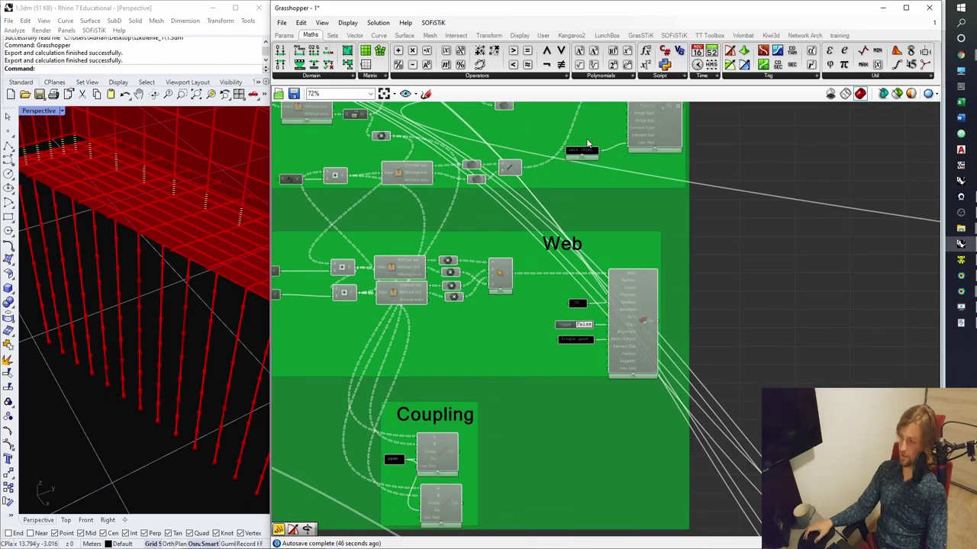
{"action": "left_click_drag", "start_coordinate": [556, 359], "coordinate": [578, 365]}
{"action": "scroll", "coordinate": [578, 366], "scroll_direction": "down", "scroll_amount": 12}
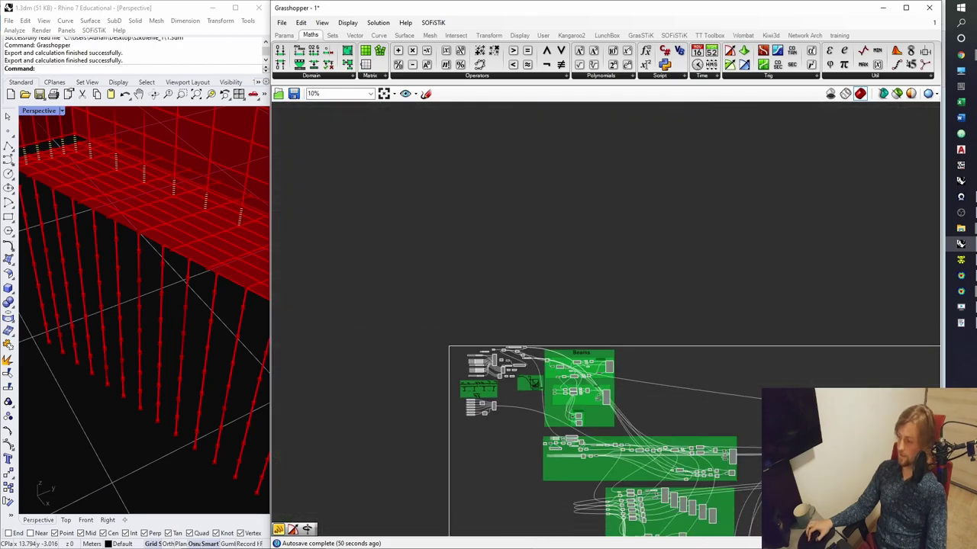
- Add a panel with the text "sdiv 10[m]" and wire it to the User Text input of the sheet piles' structural line component
{"action": "left_click_drag", "start_coordinate": [588, 531], "coordinate": [588, 530]}
{"action": "right_click_drag", "start_coordinate": [779, 391], "coordinate": [778, 178]}
{"action": "right_click_drag", "start_coordinate": [739, 537], "coordinate": [738, 484]}
{"action": "scroll", "coordinate": [739, 483], "scroll_direction": "up", "scroll_amount": 12}
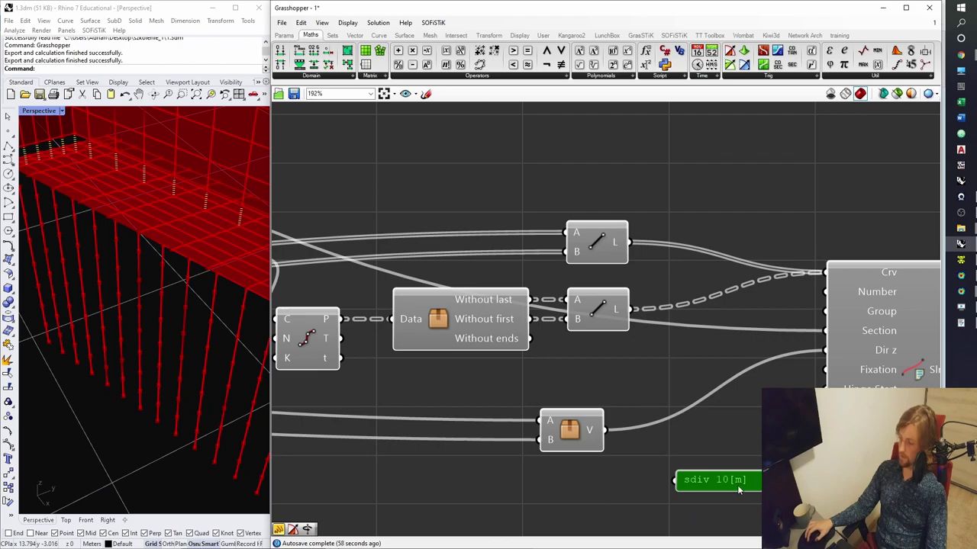
{"action": "left_click_drag", "start_coordinate": [745, 483], "coordinate": [766, 477]}
- Export the updated model and recalculate the reloaded 1.dat in the SOFiSTiK Text Editor
{"action": "left_click", "coordinate": [918, 166]}
{"action": "left_click", "coordinate": [960, 259]}
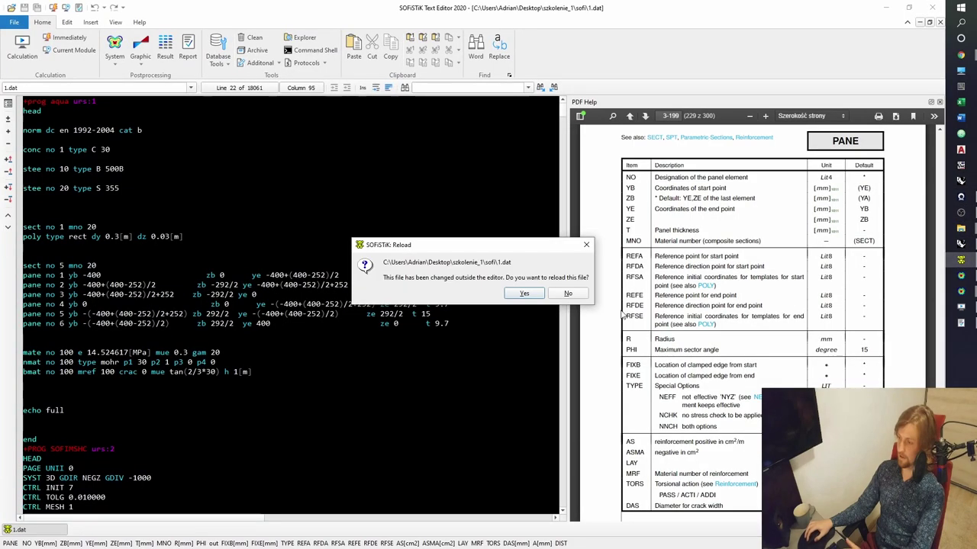
{"action": "left_click", "coordinate": [524, 293]}
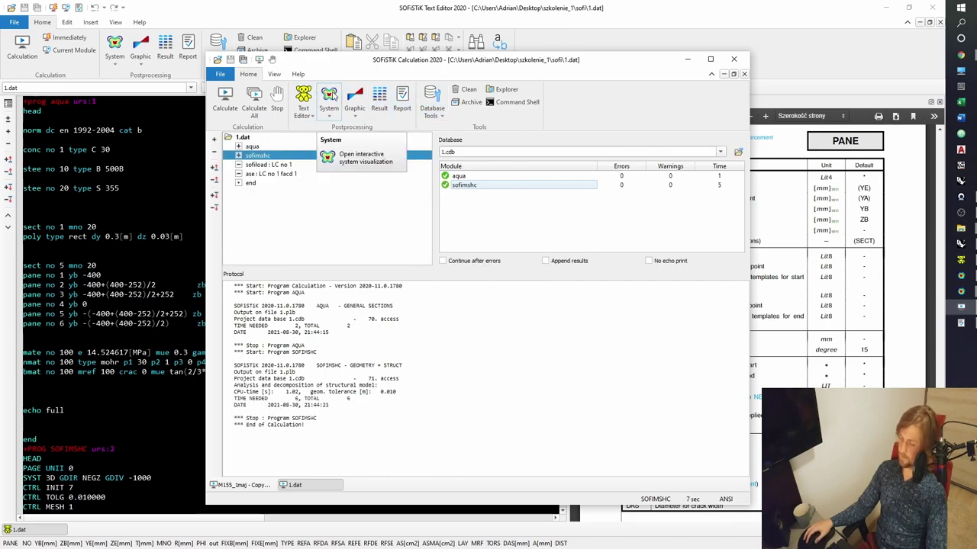
- Open the system visualization, hide the cross sections and examine the pile lines under the foundation slab from end to end
{"action": "left_click", "coordinate": [334, 95]}
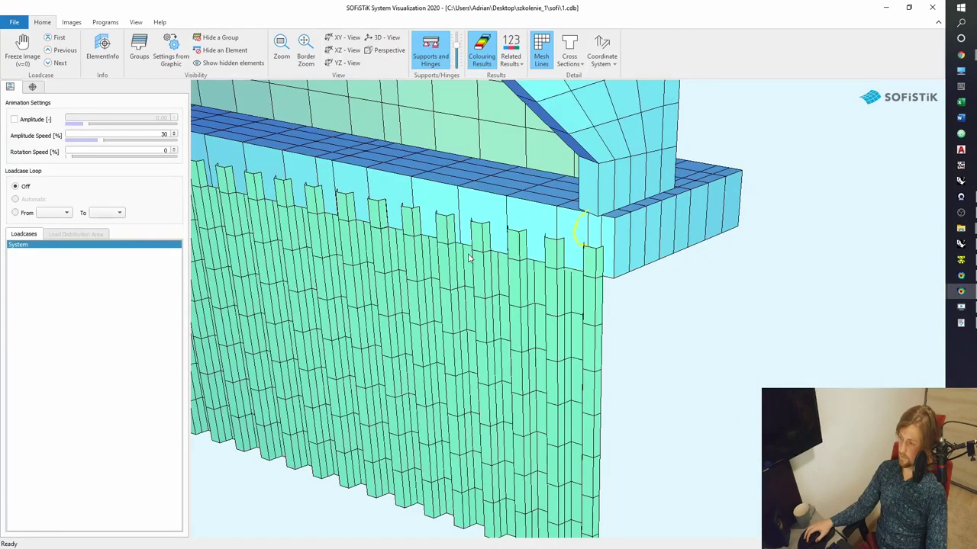
{"action": "scroll", "coordinate": [420, 287], "scroll_direction": "down", "scroll_amount": 3}
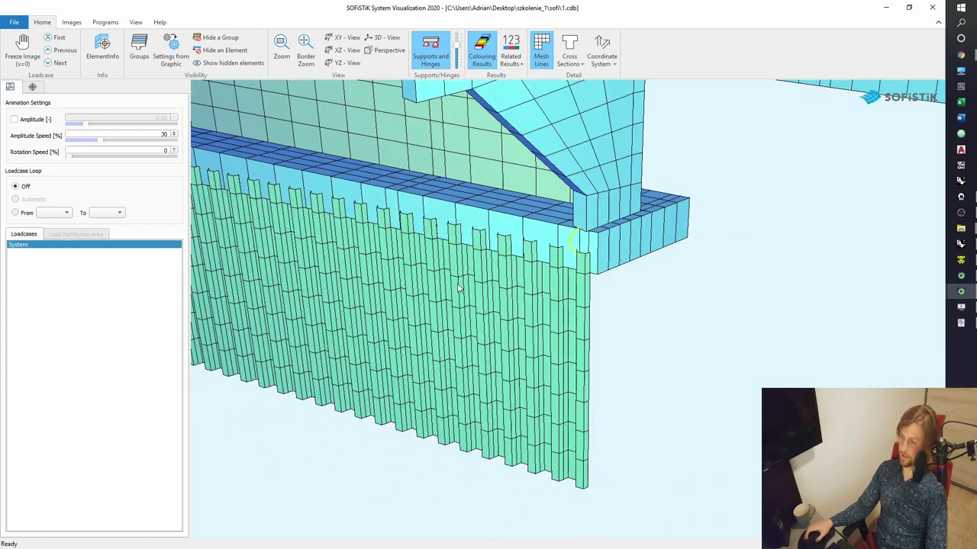
{"action": "left_click_drag", "start_coordinate": [458, 278], "coordinate": [496, 307]}
{"action": "left_click", "coordinate": [572, 47]}
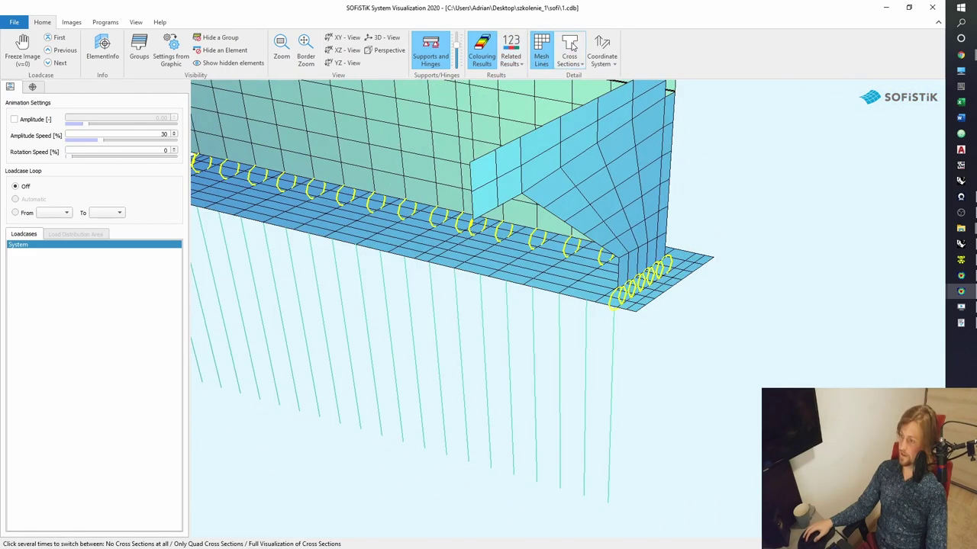
{"action": "left_click_drag", "start_coordinate": [454, 246], "coordinate": [340, 212]}
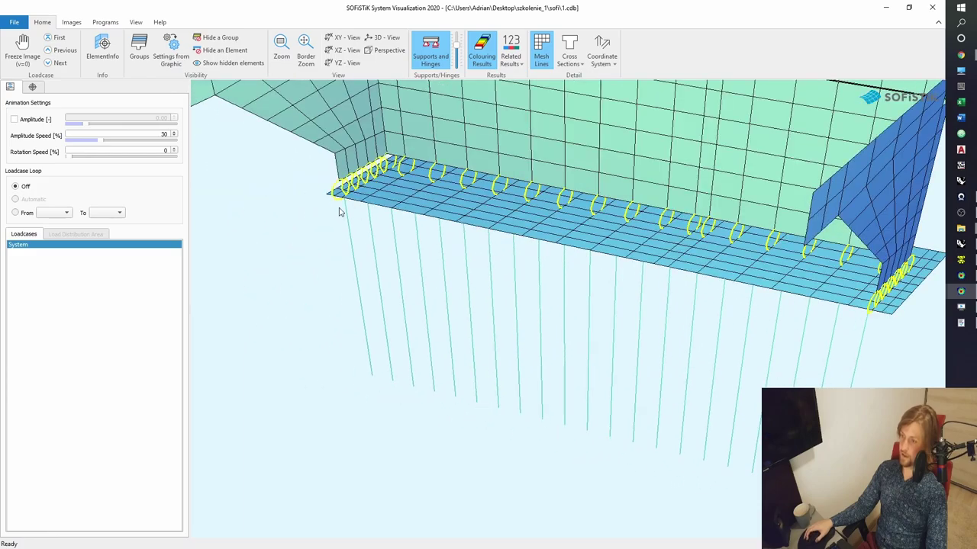
{"action": "scroll", "coordinate": [328, 194], "scroll_direction": "up", "scroll_amount": 5}
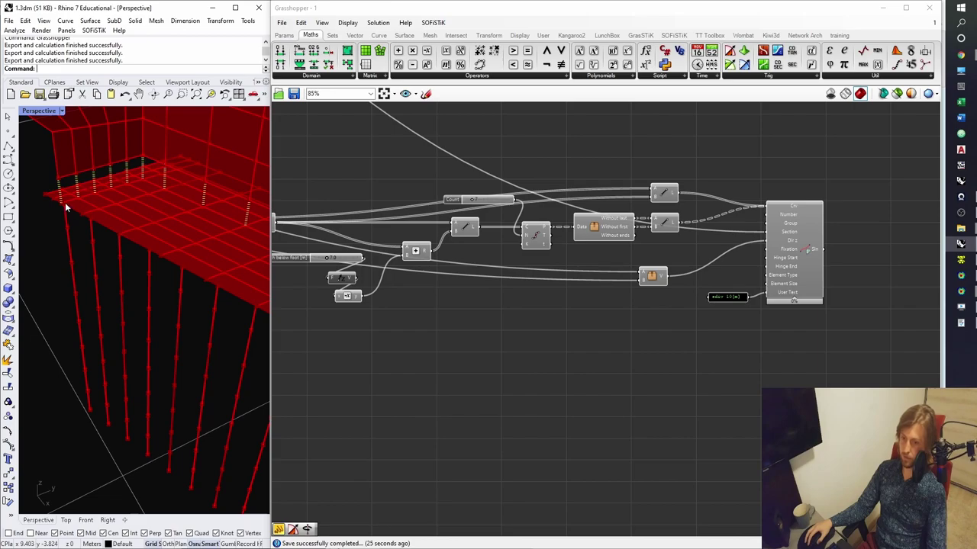
- Switch back to Rhino and examine the foundation slab's corner and the first piles below it in the perspective view
{"action": "right_click_drag", "start_coordinate": [86, 214], "coordinate": [150, 247], "text": "shift"}
{"action": "scroll", "coordinate": [115, 234], "scroll_direction": "up", "scroll_amount": 6}
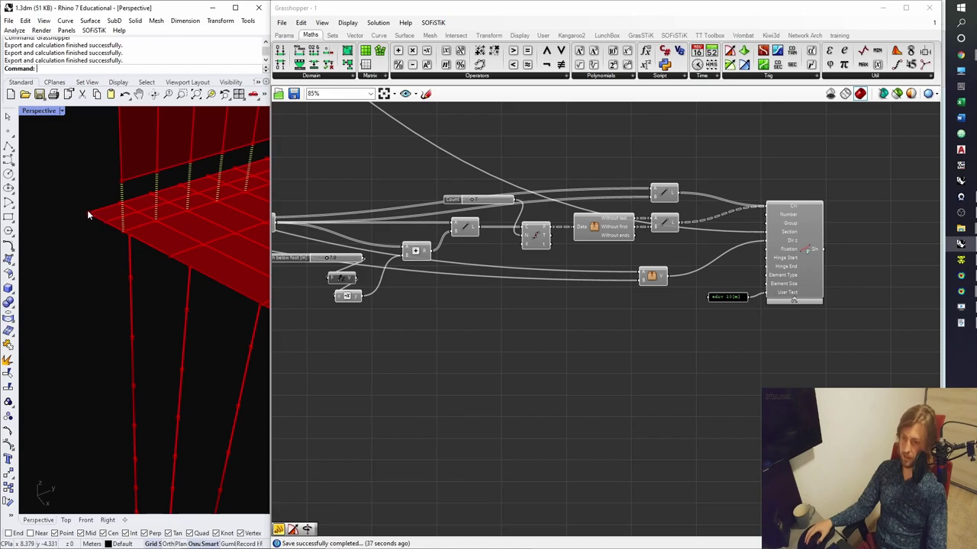
{"action": "scroll", "coordinate": [132, 237], "scroll_direction": "down", "scroll_amount": 8}
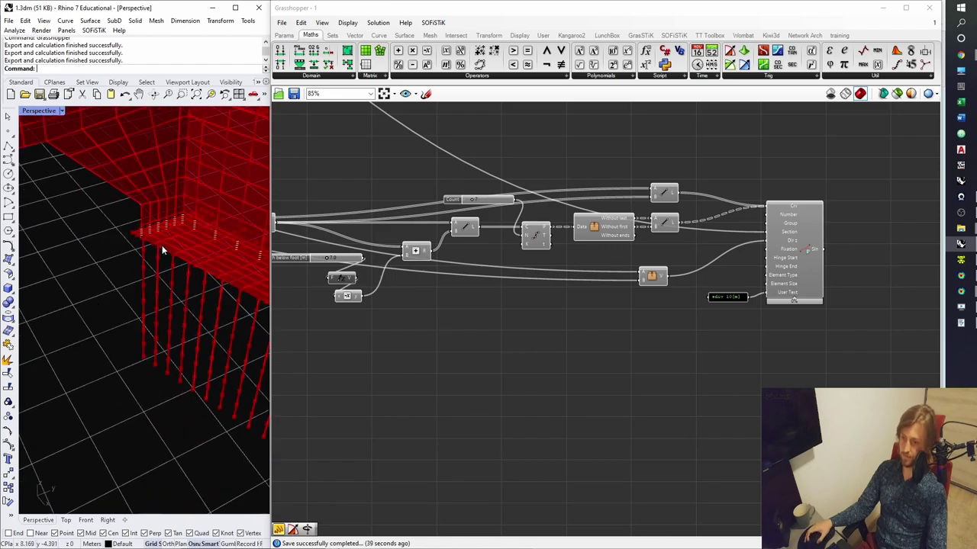
{"action": "right_click_drag", "start_coordinate": [170, 255], "coordinate": [188, 288], "text": "shift"}
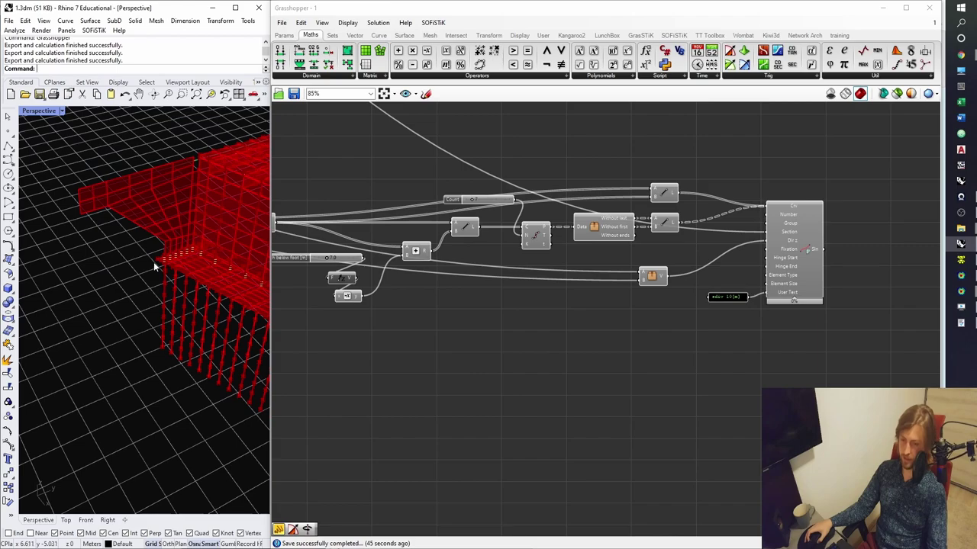
{"action": "scroll", "coordinate": [163, 261], "scroll_direction": "up", "scroll_amount": 6}
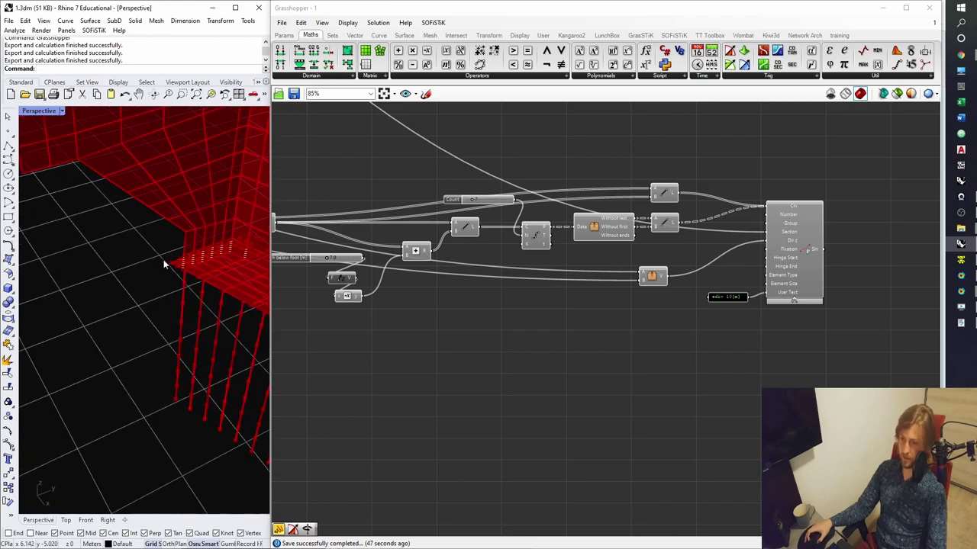
{"action": "scroll", "coordinate": [177, 268], "scroll_direction": "down", "scroll_amount": 2}
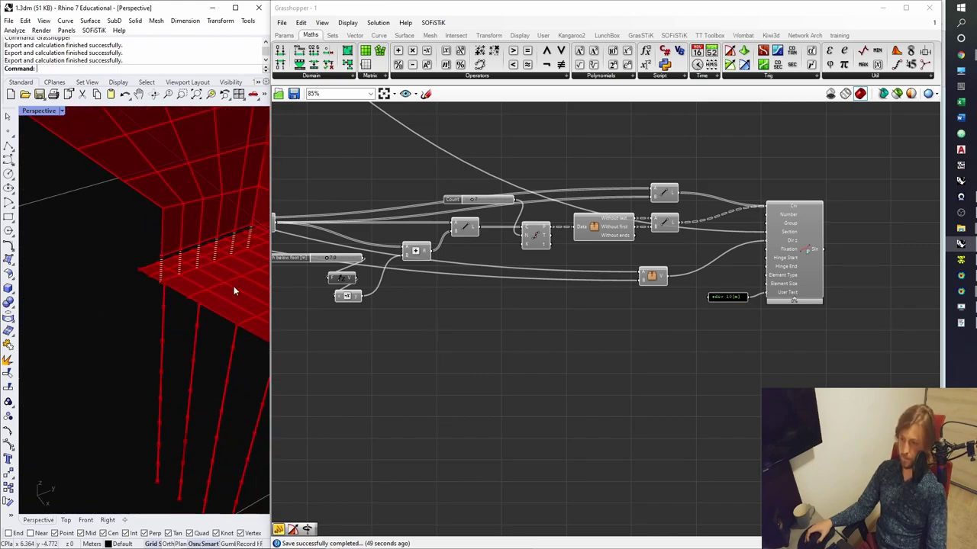
- Trace the foundation slab's front edge points to the Addition component that creates them in the Grasshopper definition
{"action": "scroll", "coordinate": [486, 305], "scroll_direction": "down", "scroll_amount": 6}
{"action": "scroll", "coordinate": [568, 199], "scroll_direction": "down", "scroll_amount": 1}
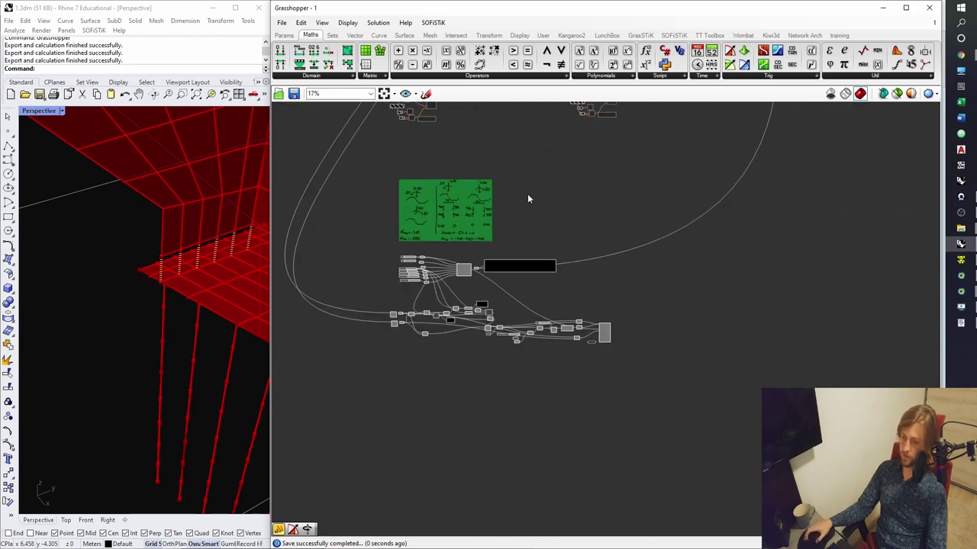
{"action": "right_click_drag", "start_coordinate": [528, 196], "coordinate": [506, 377]}
{"action": "right_click_drag", "start_coordinate": [447, 153], "coordinate": [446, 305]}
{"action": "left_click", "coordinate": [457, 227]}
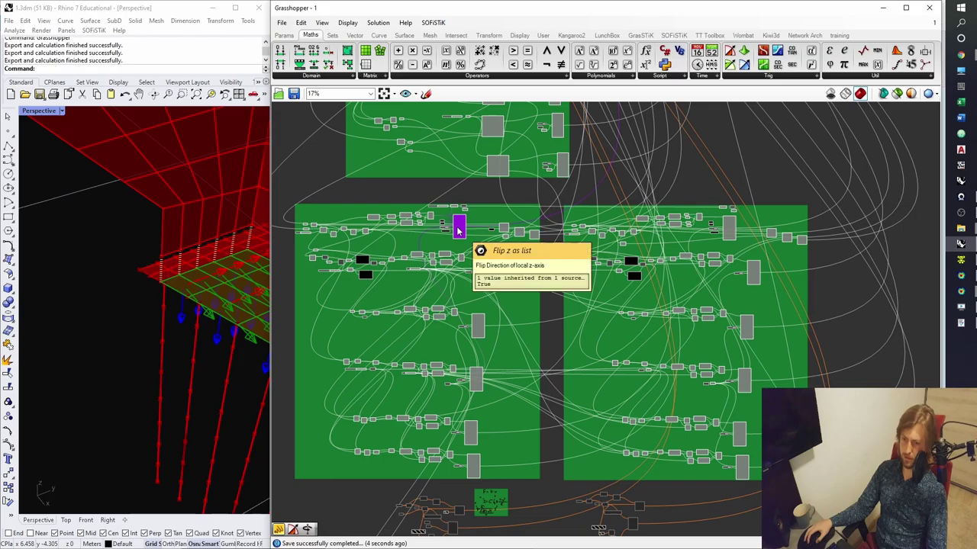
{"action": "left_click", "coordinate": [429, 199]}
{"action": "scroll", "coordinate": [428, 199], "scroll_direction": "up", "scroll_amount": 8}
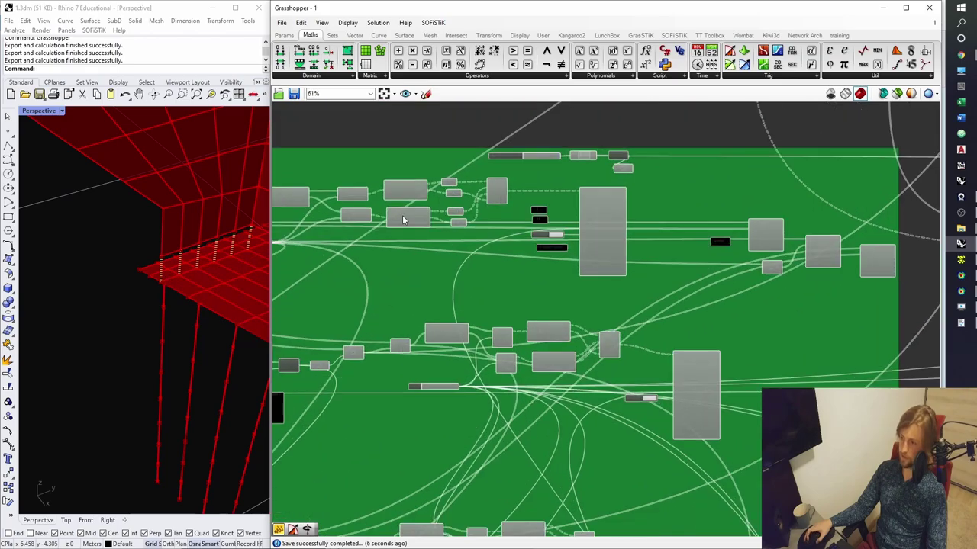
{"action": "right_click_drag", "start_coordinate": [428, 286], "coordinate": [670, 213]}
{"action": "left_click", "coordinate": [685, 345]}
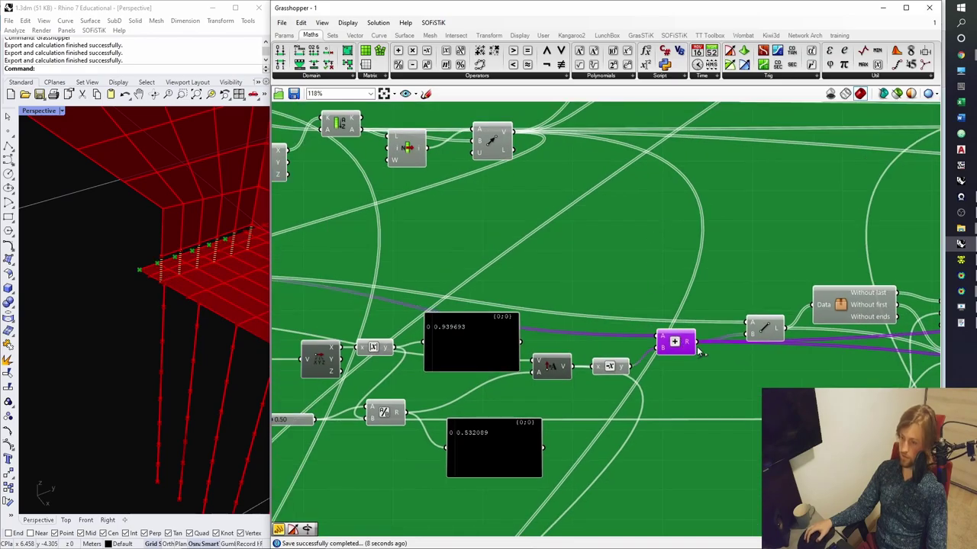
- Inspect the points produced by the two Divide Curve components that follow the slab's line and list-splitting components
{"action": "right_click_drag", "start_coordinate": [695, 348], "coordinate": [637, 314]}
{"action": "right_click_drag", "start_coordinate": [405, 317], "coordinate": [686, 315]}
{"action": "right_click_drag", "start_coordinate": [895, 314], "coordinate": [516, 303]}
{"action": "left_click", "coordinate": [606, 284]}
{"action": "right_click_drag", "start_coordinate": [648, 292], "coordinate": [570, 294]}
{"action": "left_click", "coordinate": [723, 281]}
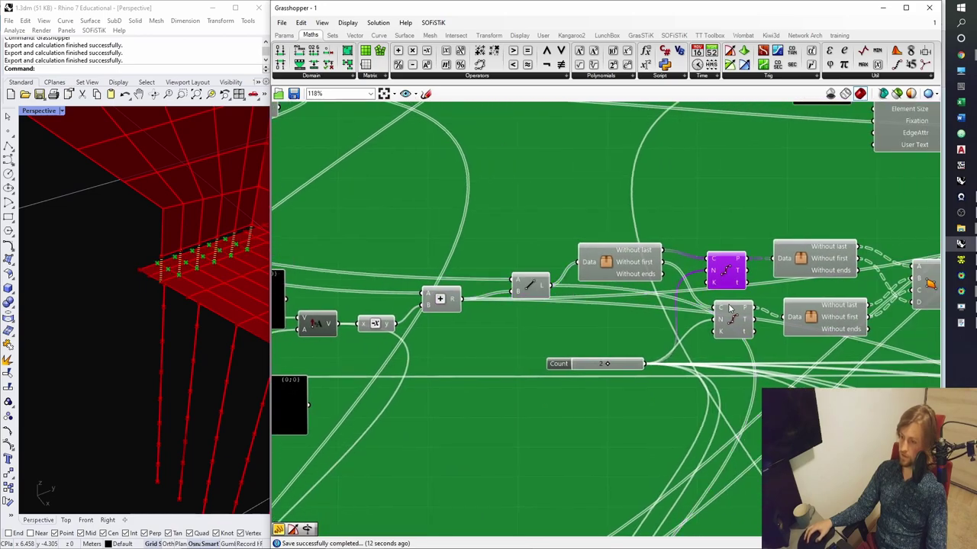
{"action": "left_click", "coordinate": [731, 309]}
{"action": "right_click_drag", "start_coordinate": [739, 316], "coordinate": [596, 311]}
{"action": "scroll", "coordinate": [617, 311], "scroll_direction": "up", "scroll_amount": 2}
{"action": "scroll", "coordinate": [595, 316], "scroll_direction": "up", "scroll_amount": 1}
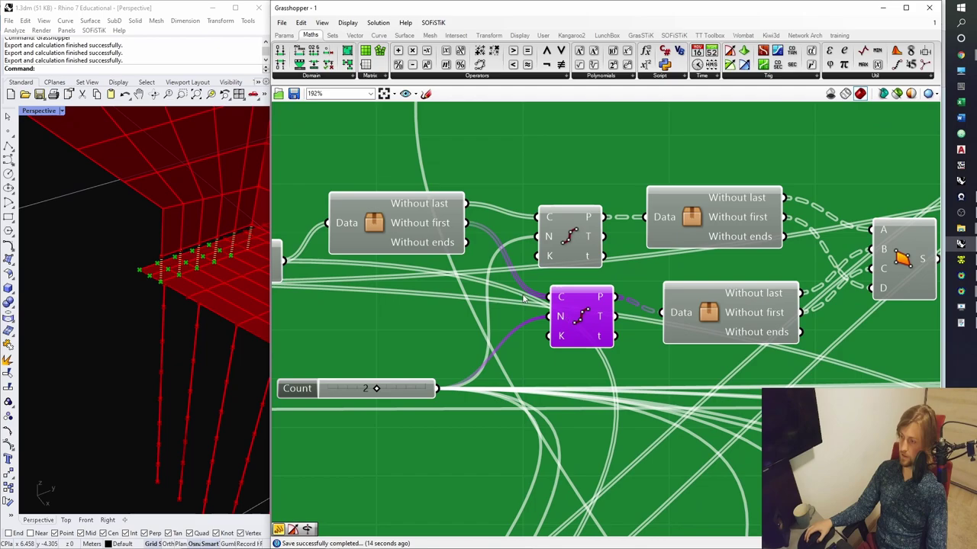
- Insert a List Item component above the Count slider and feed its list input from the output of the slab's Line component
{"action": "left_click", "coordinate": [286, 39]}
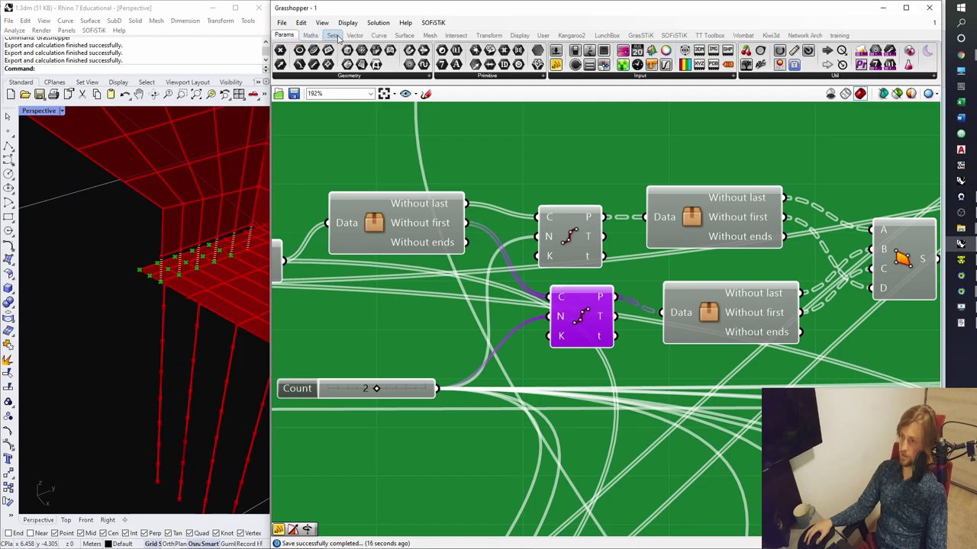
{"action": "left_click", "coordinate": [332, 37]}
{"action": "left_click_drag", "start_coordinate": [474, 303], "coordinate": [475, 305]}
{"action": "right_click_drag", "start_coordinate": [332, 287], "coordinate": [437, 273]}
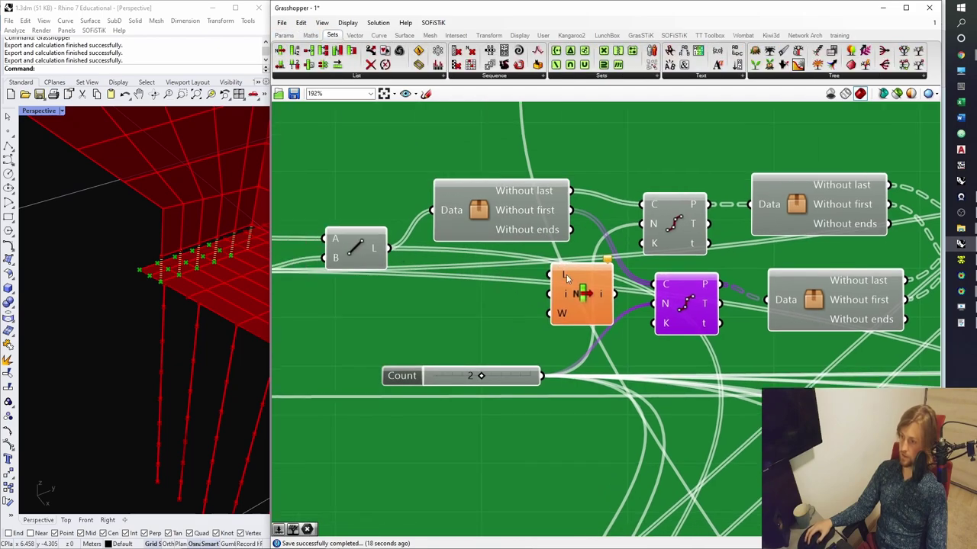
{"action": "right_click_drag", "start_coordinate": [566, 278], "coordinate": [466, 232]}
{"action": "left_click_drag", "start_coordinate": [466, 232], "coordinate": [547, 333]}
{"action": "right_click_drag", "start_coordinate": [294, 201], "coordinate": [393, 201]}
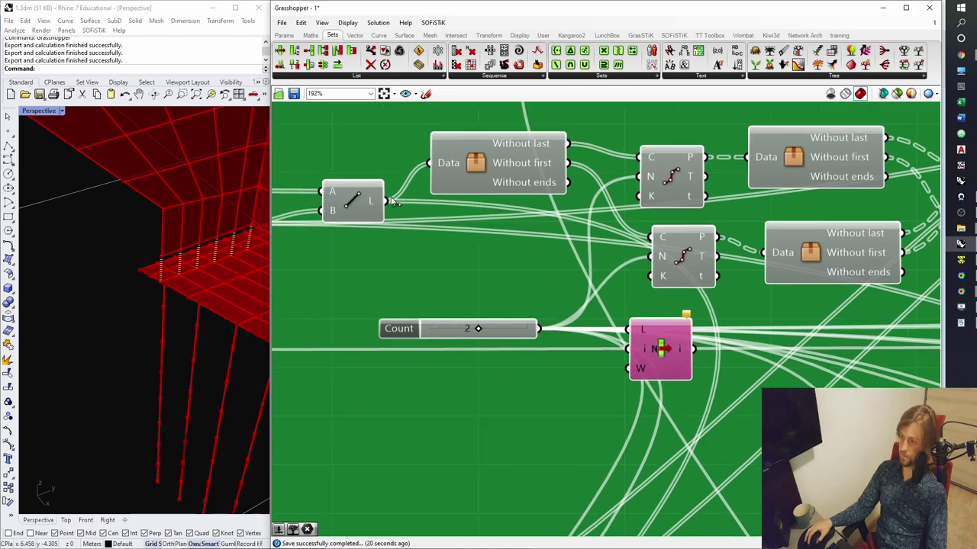
{"action": "left_click_drag", "start_coordinate": [565, 305], "coordinate": [516, 275]}
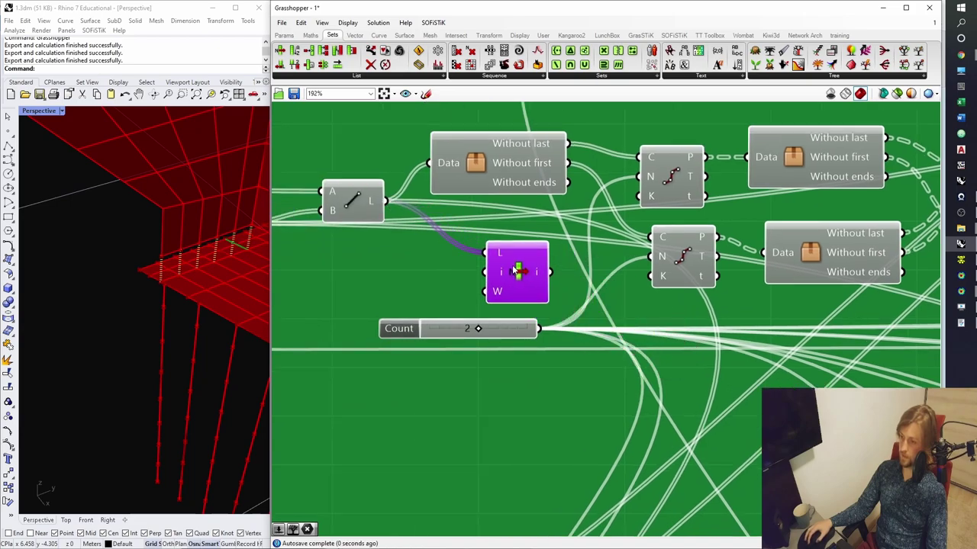
- Add a -1 output to the List Item component for extracting the last line
{"action": "scroll", "coordinate": [532, 248], "scroll_direction": "up", "scroll_amount": 7}
{"action": "left_click", "coordinate": [565, 209]}
{"action": "scroll", "coordinate": [554, 305], "scroll_direction": "down", "scroll_amount": 4}
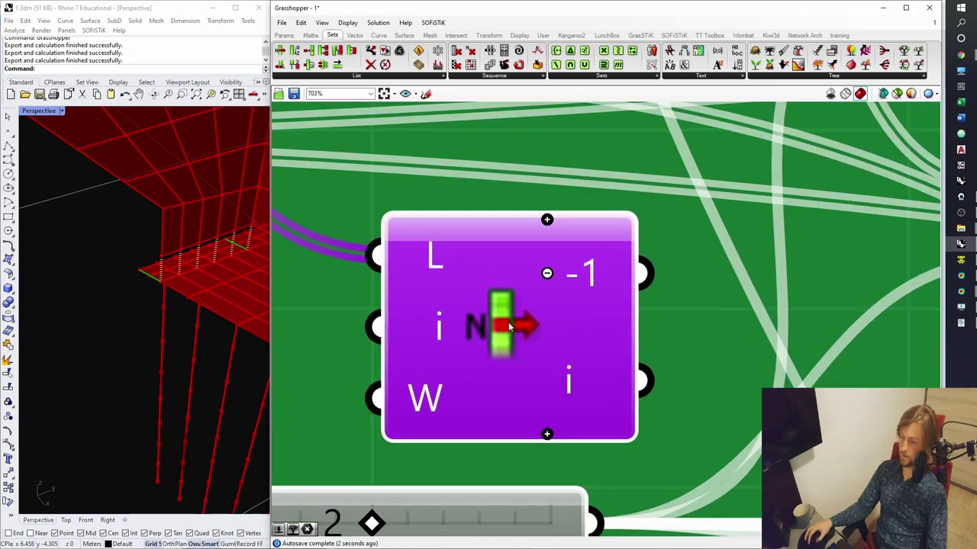
- Duplicate the lower Divide Curve component, feed its curve input from List Item's -1 output and place it beside List Item
{"action": "right_click_drag", "start_coordinate": [562, 310], "coordinate": [449, 255]}
{"action": "left_click", "coordinate": [721, 243]}
{"action": "key", "text": "ctrl+c"}
{"action": "key", "text": "ctrl+v"}
{"action": "left_click_drag", "start_coordinate": [721, 243], "coordinate": [647, 360]}
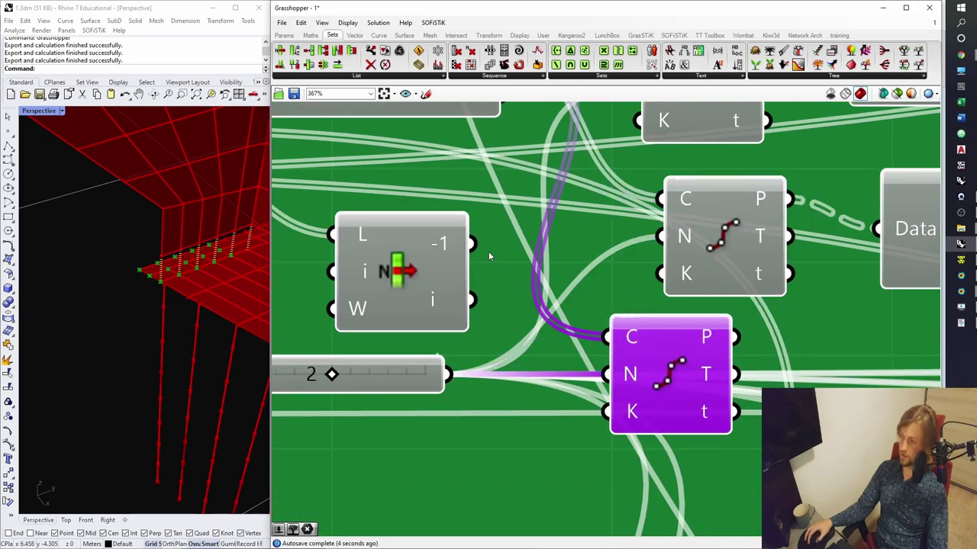
{"action": "left_click_drag", "start_coordinate": [475, 245], "coordinate": [595, 335]}
{"action": "left_click_drag", "start_coordinate": [667, 362], "coordinate": [581, 269]}
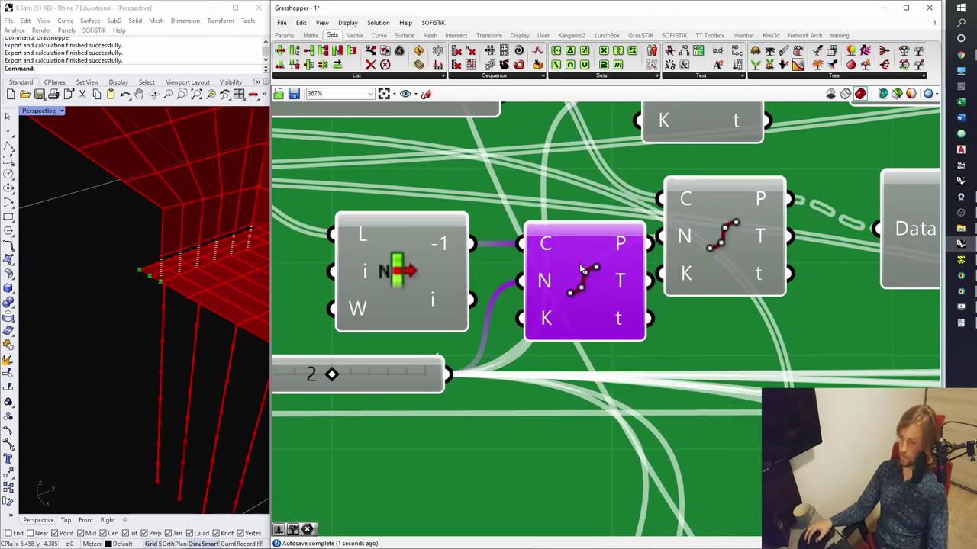
{"action": "scroll", "coordinate": [426, 251], "scroll_direction": "down", "scroll_amount": 12}
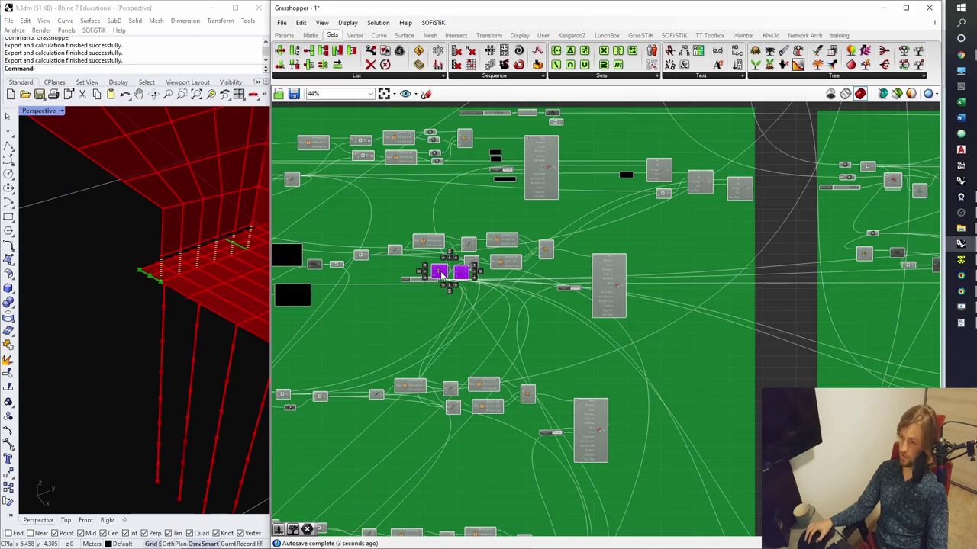
- Move the List Item and Divide Curve pair onto the empty canvas area below the green groups
{"action": "scroll", "coordinate": [473, 424], "scroll_direction": "up", "scroll_amount": 10}
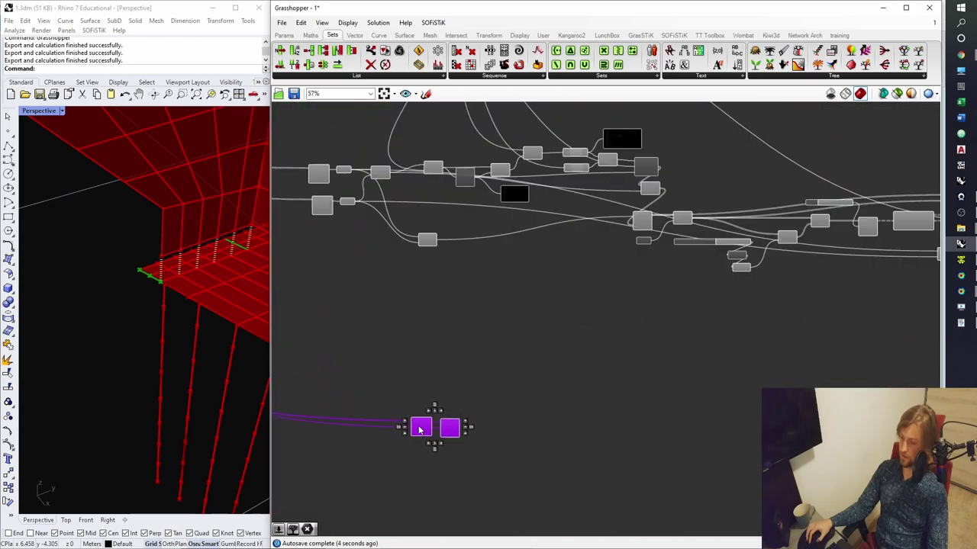
{"action": "right_click_drag", "start_coordinate": [446, 424], "coordinate": [484, 363]}
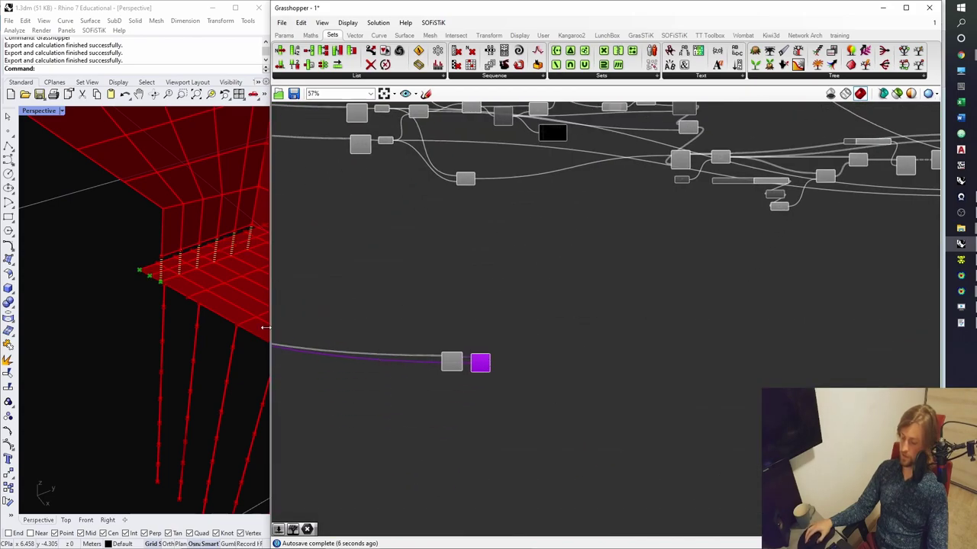
{"action": "scroll", "coordinate": [151, 281], "scroll_direction": "down", "scroll_amount": 6}
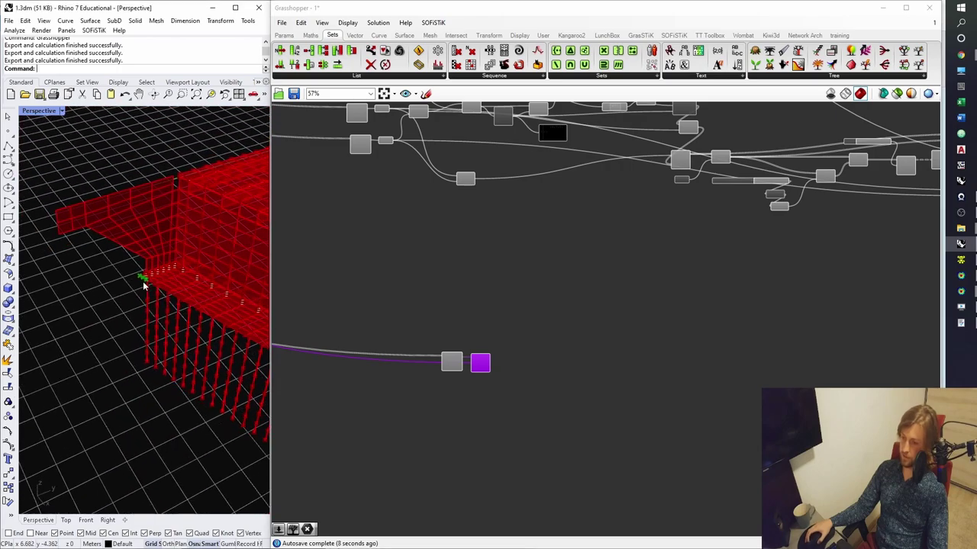
{"action": "scroll", "coordinate": [153, 288], "scroll_direction": "up", "scroll_amount": 3}
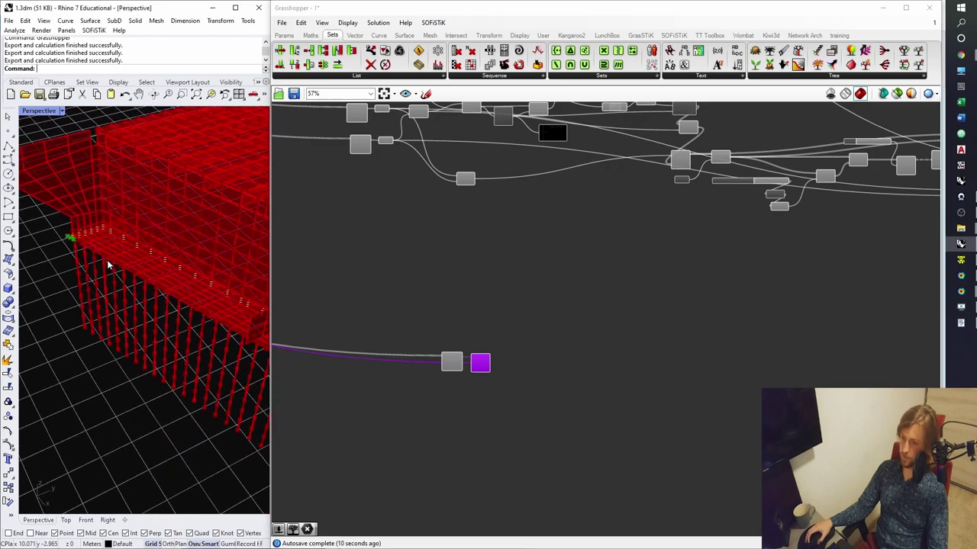
{"action": "scroll", "coordinate": [551, 200], "scroll_direction": "down", "scroll_amount": 8}
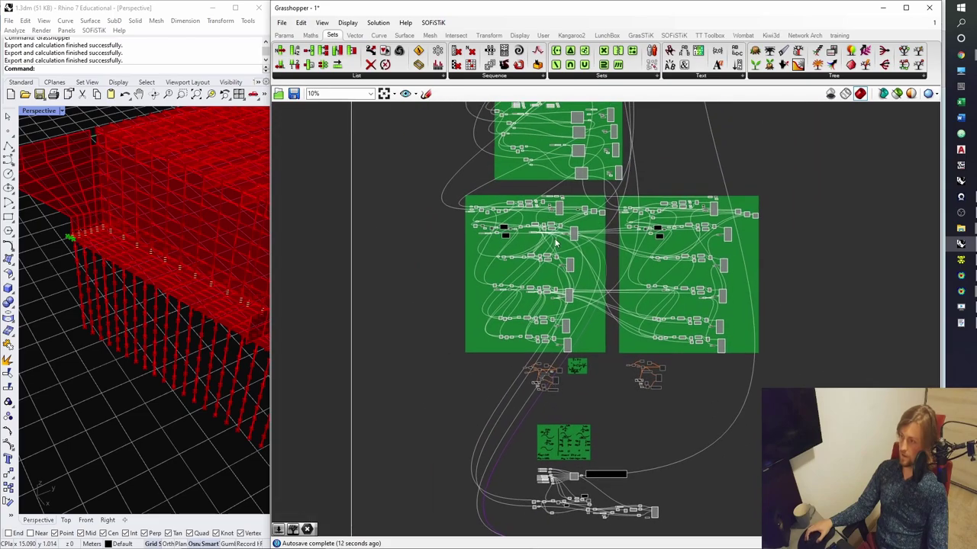
- Examine the points generated by the foot slab's list-splitting component and its two Addition components
{"action": "left_click", "coordinate": [550, 201]}
{"action": "scroll", "coordinate": [551, 201], "scroll_direction": "up", "scroll_amount": 10}
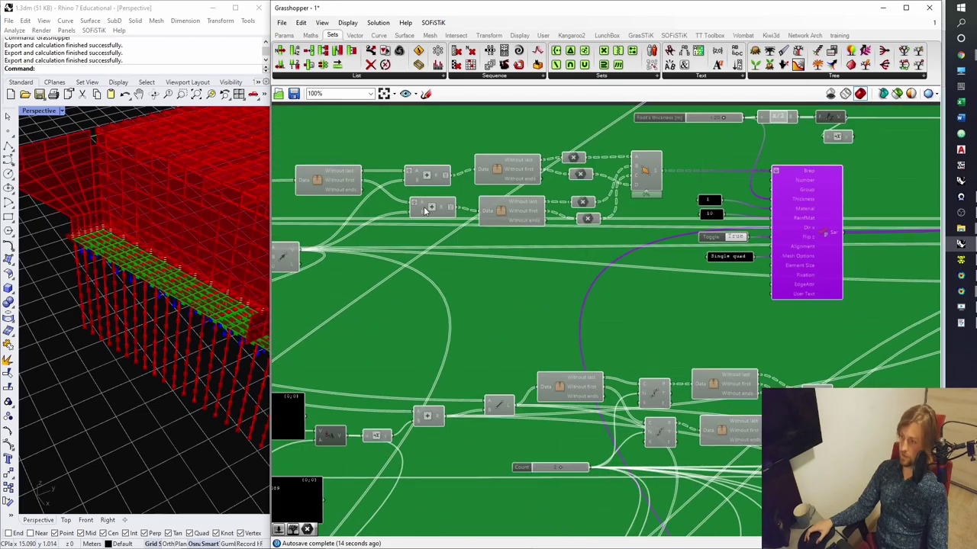
{"action": "scroll", "coordinate": [493, 200], "scroll_direction": "up", "scroll_amount": 1}
{"action": "right_click_drag", "start_coordinate": [384, 279], "coordinate": [530, 279]}
{"action": "right_click_drag", "start_coordinate": [794, 217], "coordinate": [554, 279]}
{"action": "right_click_drag", "start_coordinate": [799, 248], "coordinate": [657, 260]}
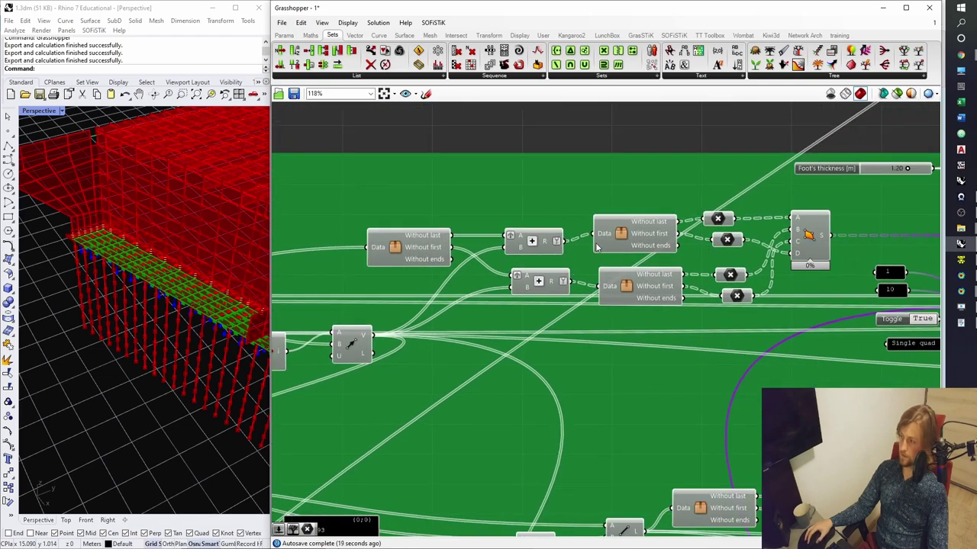
{"action": "left_click", "coordinate": [534, 242]}
{"action": "left_click", "coordinate": [513, 280]}
{"action": "left_click", "coordinate": [431, 251]}
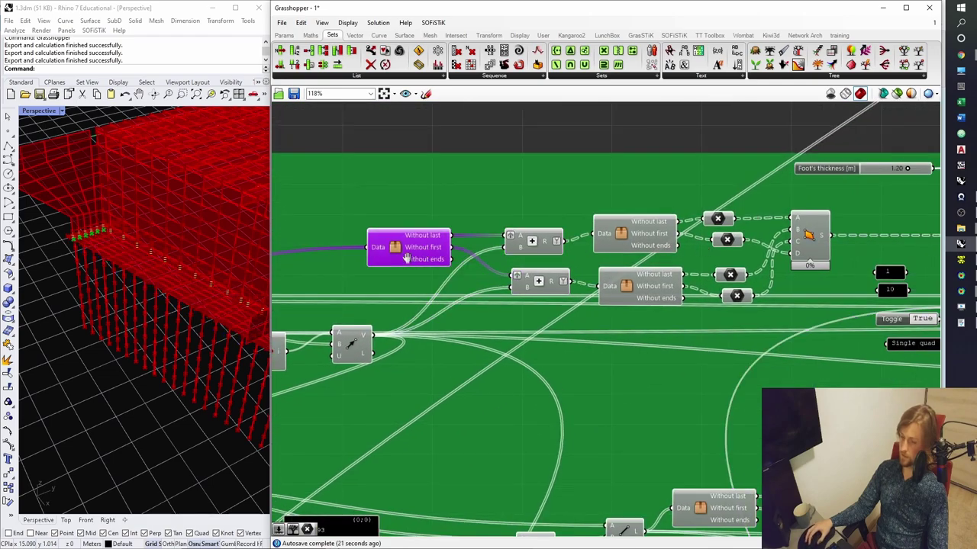
{"action": "right_click_drag", "start_coordinate": [403, 260], "coordinate": [721, 254]}
{"action": "right_click_drag", "start_coordinate": [424, 282], "coordinate": [517, 268]}
{"action": "right_click_drag", "start_coordinate": [932, 247], "coordinate": [607, 253]}
{"action": "left_click", "coordinate": [750, 241]}
{"action": "scroll", "coordinate": [642, 276], "scroll_direction": "up", "scroll_amount": 1}
{"action": "left_click", "coordinate": [647, 283]}
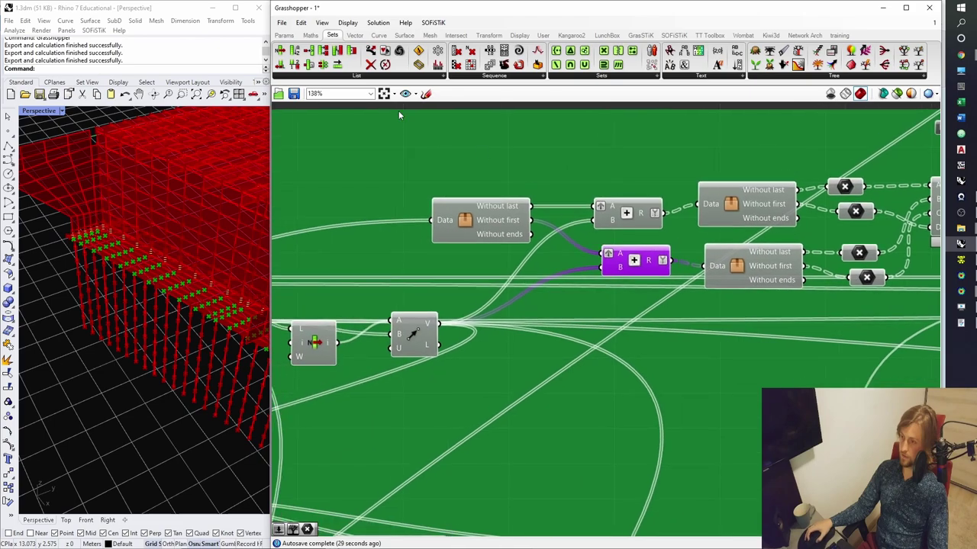
- Insert a List Item below the foot slab's list-splitting component, feed its list through a relay on the data wire and add a -1 output
{"action": "left_click", "coordinate": [483, 275]}
{"action": "double_click", "coordinate": [422, 221]}
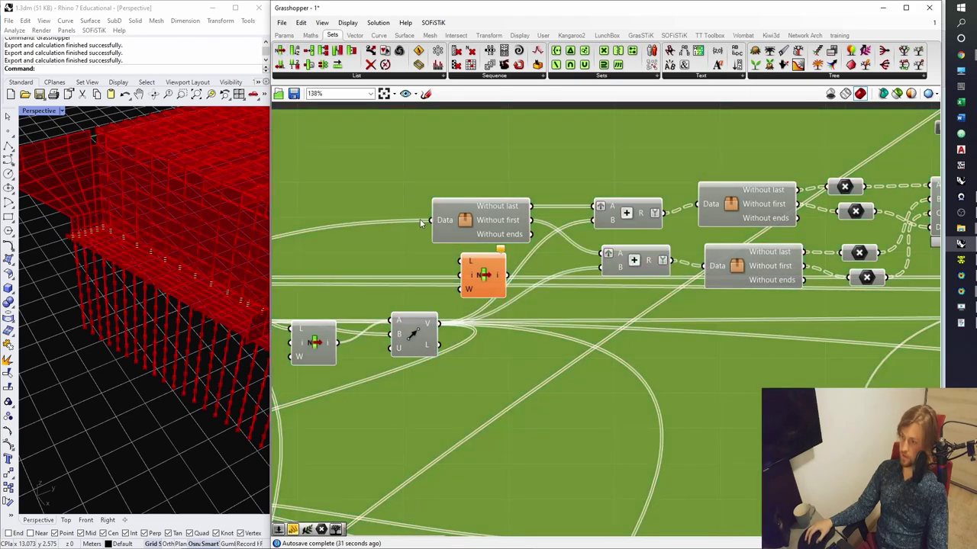
{"action": "left_click", "coordinate": [483, 275]}
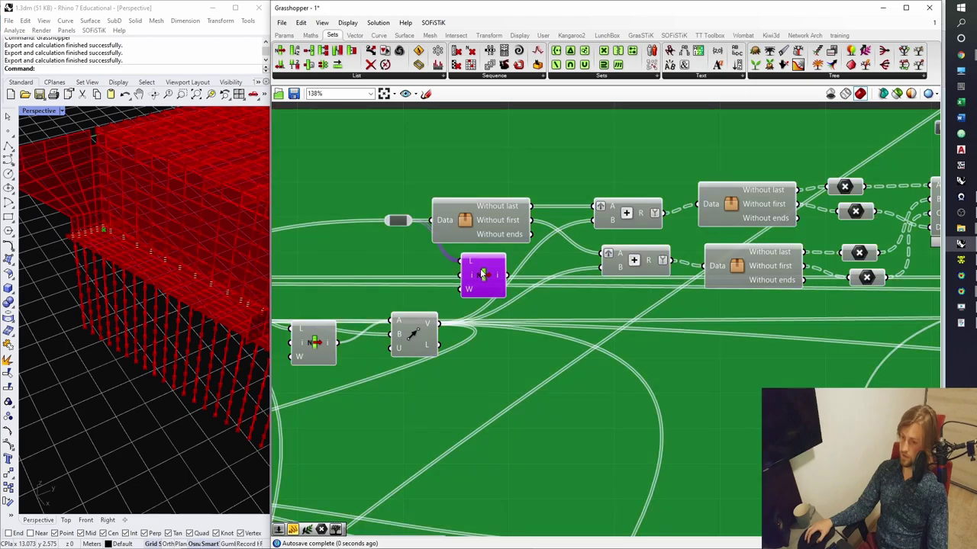
{"action": "scroll", "coordinate": [492, 258], "scroll_direction": "up", "scroll_amount": 5}
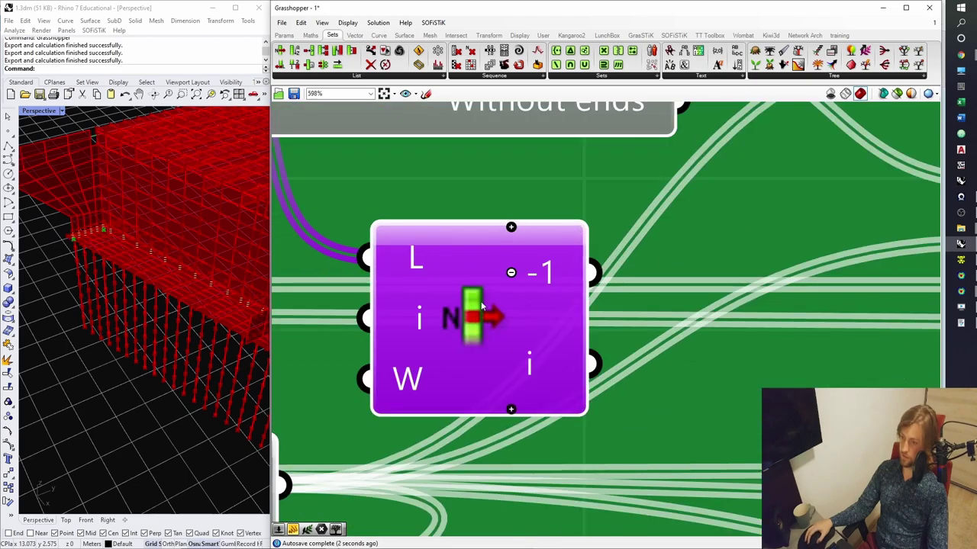
- Duplicate the lower Addition component, feed its A input from List Item's -1 output and place it beside List Item
{"action": "scroll", "coordinate": [481, 305], "scroll_direction": "down", "scroll_amount": 4}
{"action": "right_click_drag", "start_coordinate": [481, 305], "coordinate": [355, 303]}
{"action": "left_click_drag", "start_coordinate": [626, 173], "coordinate": [561, 407], "text": "alt"}
{"action": "left_click_drag", "start_coordinate": [546, 369], "coordinate": [524, 347]}
{"action": "right_click_drag", "start_coordinate": [145, 319], "coordinate": [108, 305]}
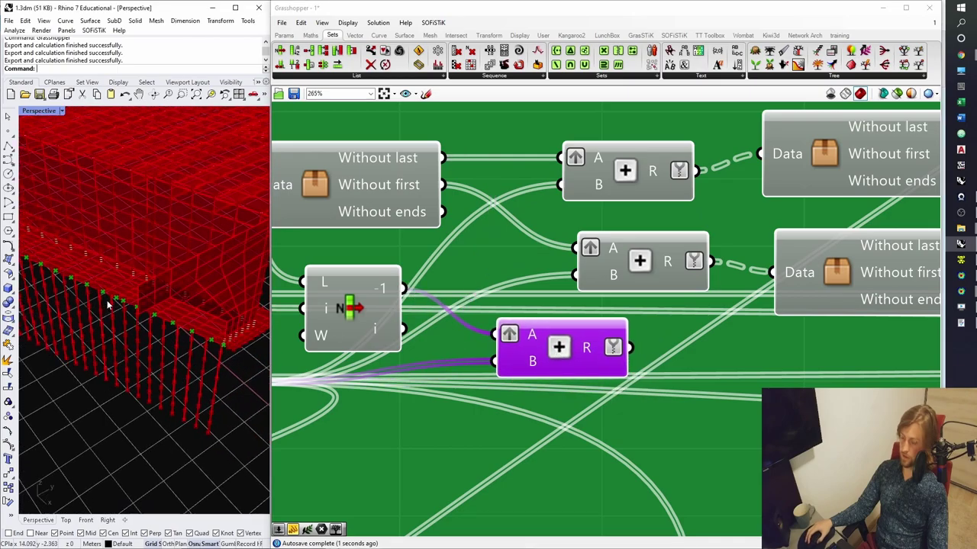
{"action": "scroll", "coordinate": [230, 350], "scroll_direction": "up", "scroll_amount": 5}
- Move the List Item and Addition pair onto the empty canvas, directly below the List Item and Divide Curve pair
{"action": "left_click", "coordinate": [349, 307]}
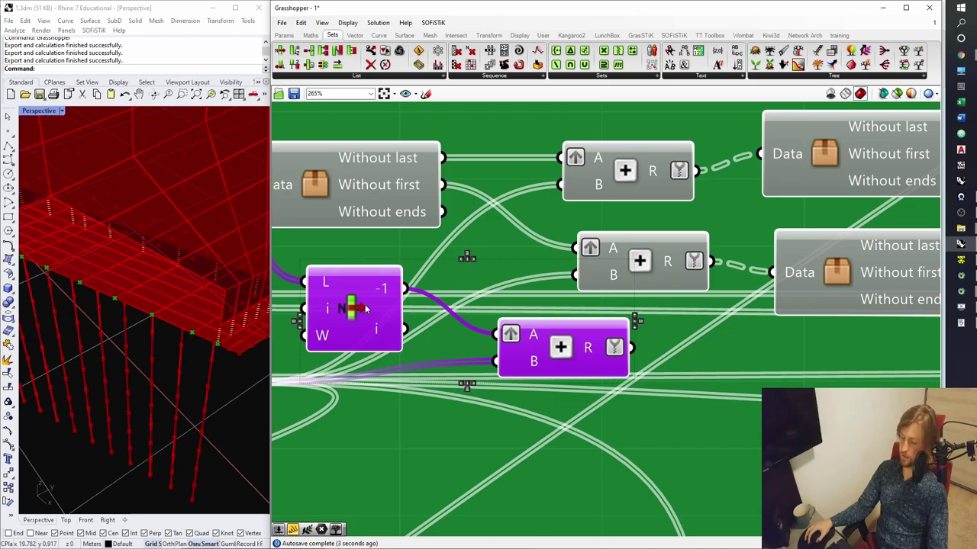
{"action": "scroll", "coordinate": [351, 309], "scroll_direction": "down", "scroll_amount": 15}
{"action": "scroll", "coordinate": [445, 480], "scroll_direction": "up", "scroll_amount": 8}
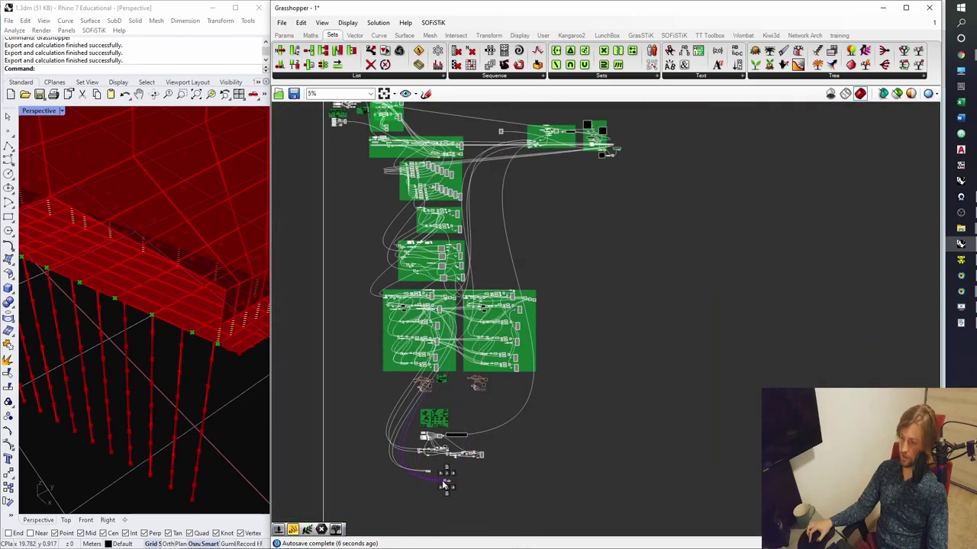
{"action": "scroll", "coordinate": [434, 418], "scroll_direction": "up", "scroll_amount": 2}
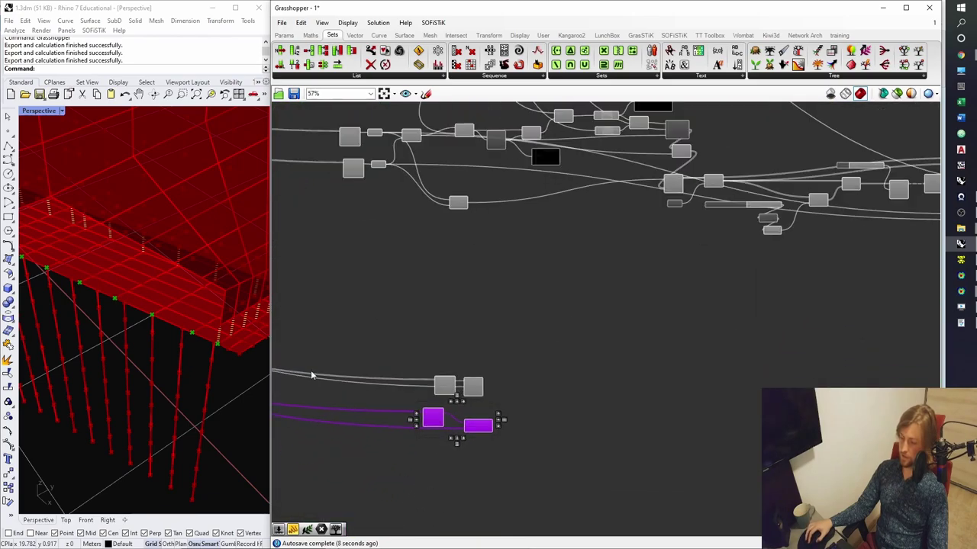
{"action": "left_click", "coordinate": [495, 402]}
- Duplicate the List Item and Divide Curve pair into the next slab row down, feeding the list input from that row's Line output
{"action": "scroll", "coordinate": [495, 404], "scroll_direction": "up", "scroll_amount": 1}
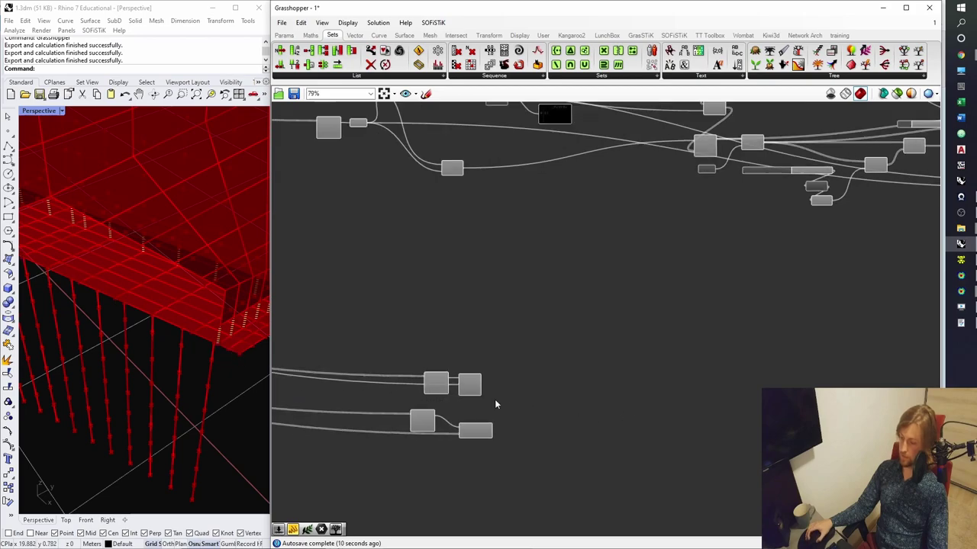
{"action": "left_click_drag", "start_coordinate": [523, 392], "coordinate": [386, 349]}
{"action": "left_click_drag", "start_coordinate": [428, 387], "coordinate": [341, 304], "text": "alt"}
{"action": "scroll", "coordinate": [473, 386], "scroll_direction": "down", "scroll_amount": 4}
{"action": "scroll", "coordinate": [473, 386], "scroll_direction": "down", "scroll_amount": 4}
{"action": "scroll", "coordinate": [461, 349], "scroll_direction": "up", "scroll_amount": 3}
{"action": "scroll", "coordinate": [452, 347], "scroll_direction": "up", "scroll_amount": 6}
{"action": "right_click_drag", "start_coordinate": [366, 302], "coordinate": [516, 334]}
{"action": "scroll", "coordinate": [516, 335], "scroll_direction": "up", "scroll_amount": 1}
{"action": "left_click", "coordinate": [440, 222]}
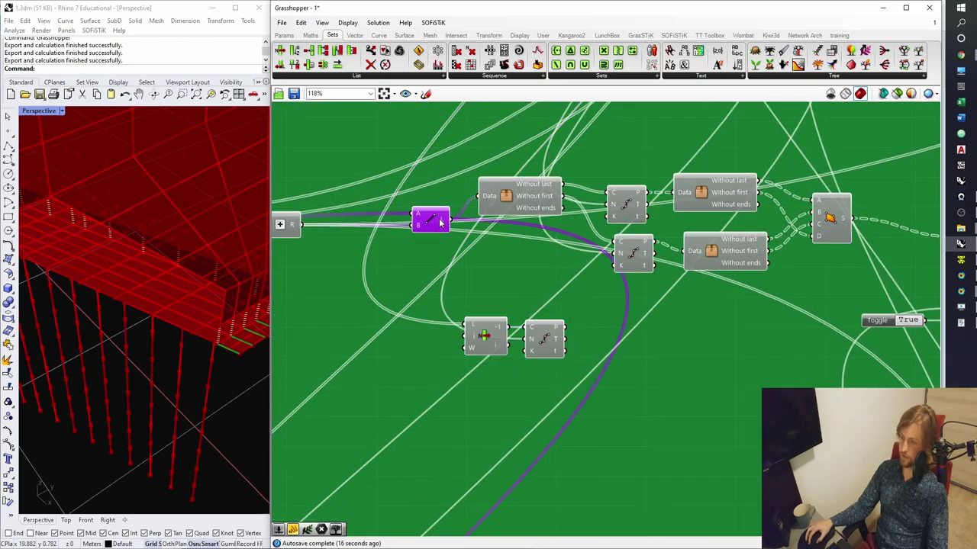
{"action": "left_click", "coordinate": [632, 259]}
{"action": "left_click_drag", "start_coordinate": [553, 338], "coordinate": [529, 331]}
- Move the new List Item and Divide Curve pair onto the empty canvas below the Addition pair and save the definition
{"action": "left_click", "coordinate": [485, 336], "text": "shift"}
{"action": "scroll", "coordinate": [492, 341], "scroll_direction": "down", "scroll_amount": 10}
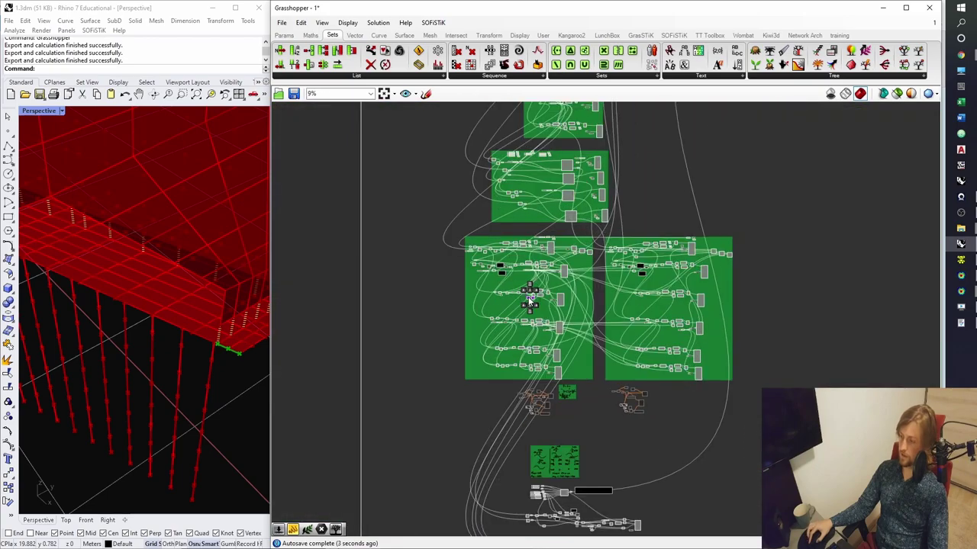
{"action": "scroll", "coordinate": [531, 458], "scroll_direction": "up", "scroll_amount": 11}
{"action": "left_click", "coordinate": [701, 349]}
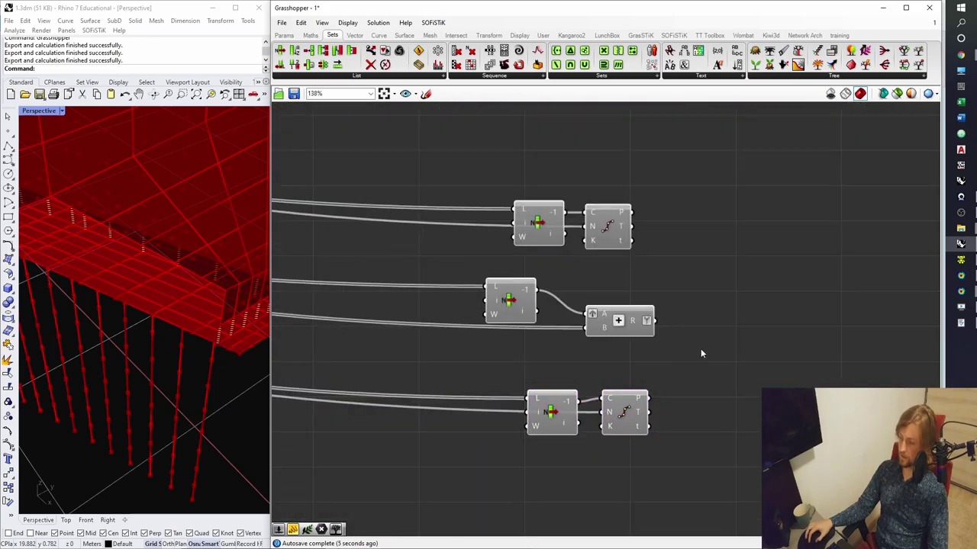
{"action": "key", "text": "ctrl+s"}
{"action": "left_click", "coordinate": [617, 227]}
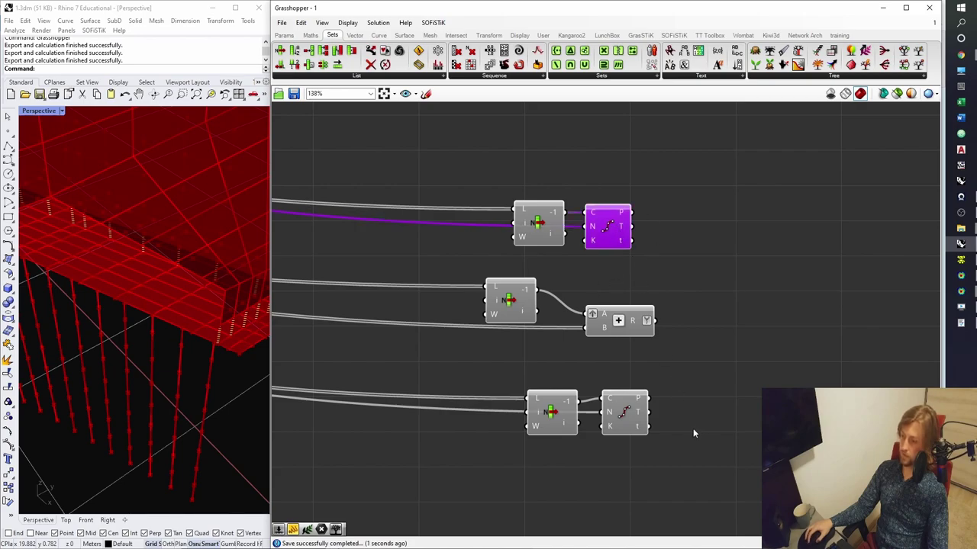
{"action": "left_click_drag", "start_coordinate": [693, 429], "coordinate": [621, 216]}
{"action": "right_click_drag", "start_coordinate": [133, 331], "coordinate": [114, 309]}
{"action": "left_click", "coordinate": [574, 319]}
{"action": "left_click", "coordinate": [660, 269]}
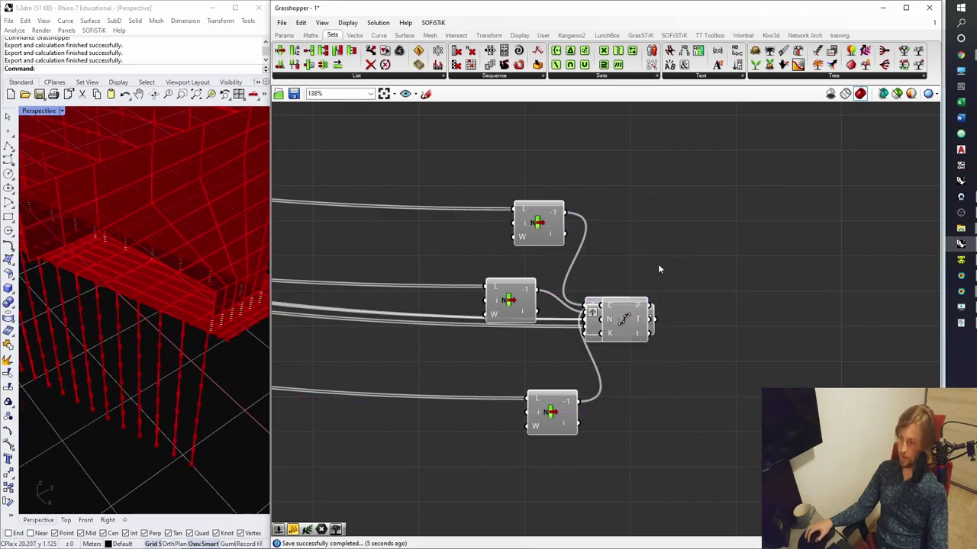
{"action": "key", "text": "ctrl+z"}
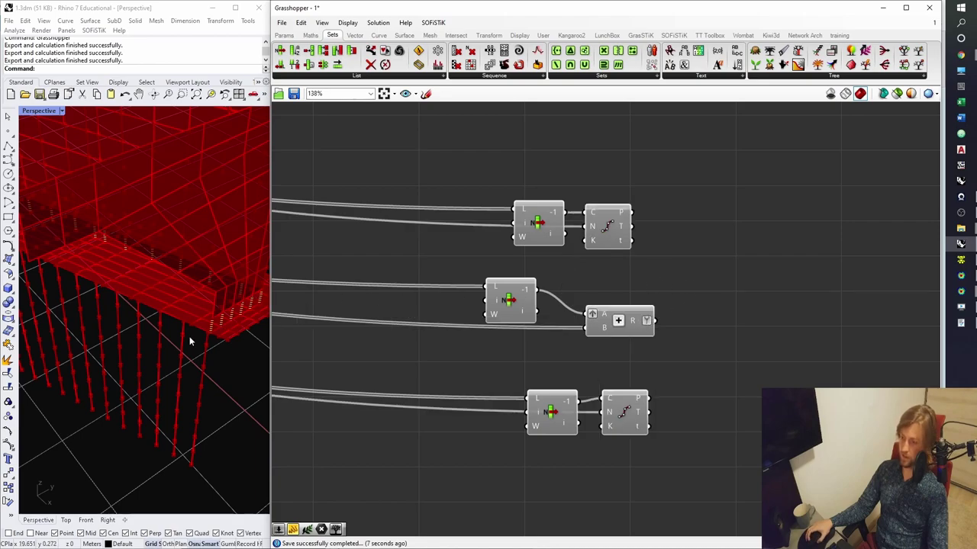
- Insert a Merge component and feed D1 to D3 from the upper Divide Curve points, the Addition result and the lower Divide Curve points
{"action": "scroll", "coordinate": [191, 341], "scroll_direction": "up", "scroll_amount": 5}
{"action": "right_click_drag", "start_coordinate": [240, 335], "coordinate": [211, 343], "text": "shift"}
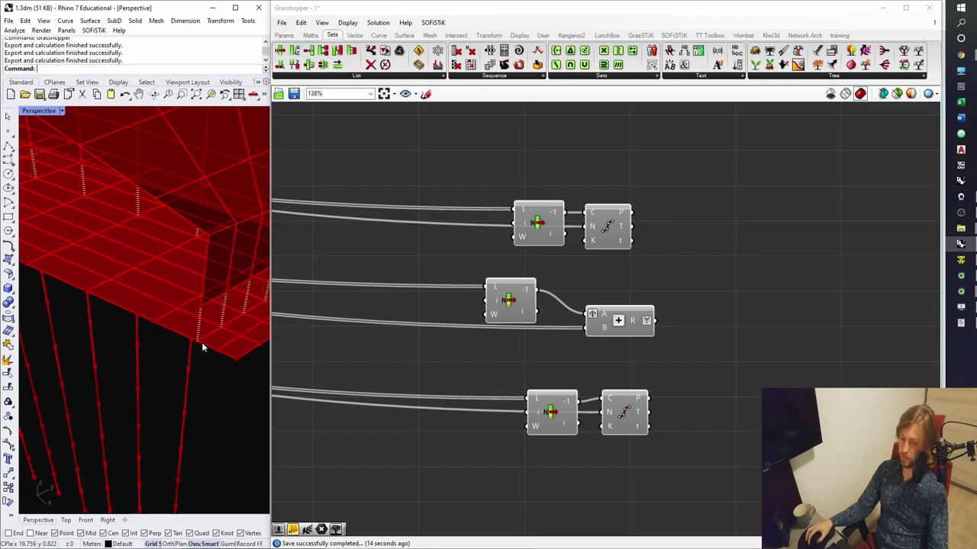
{"action": "left_click", "coordinate": [609, 328]}
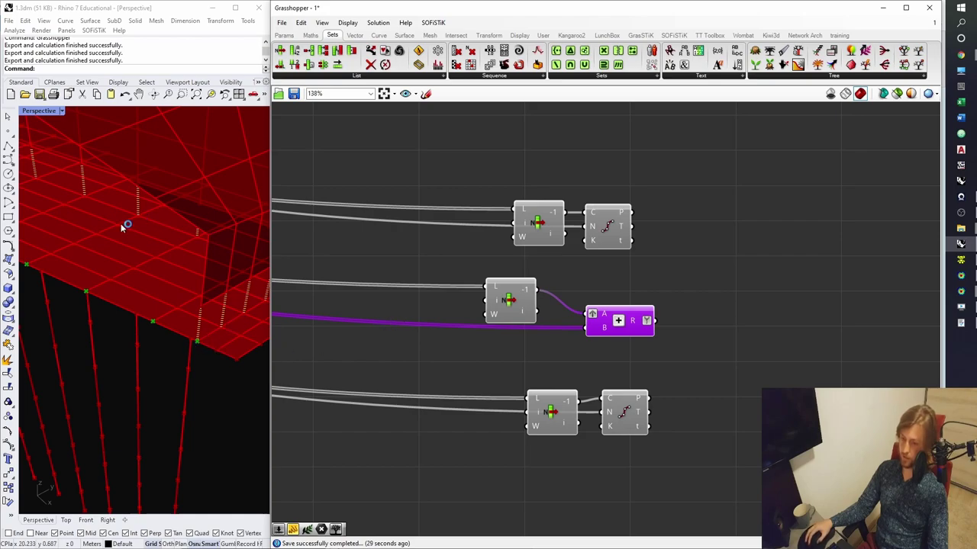
{"action": "left_click", "coordinate": [624, 412]}
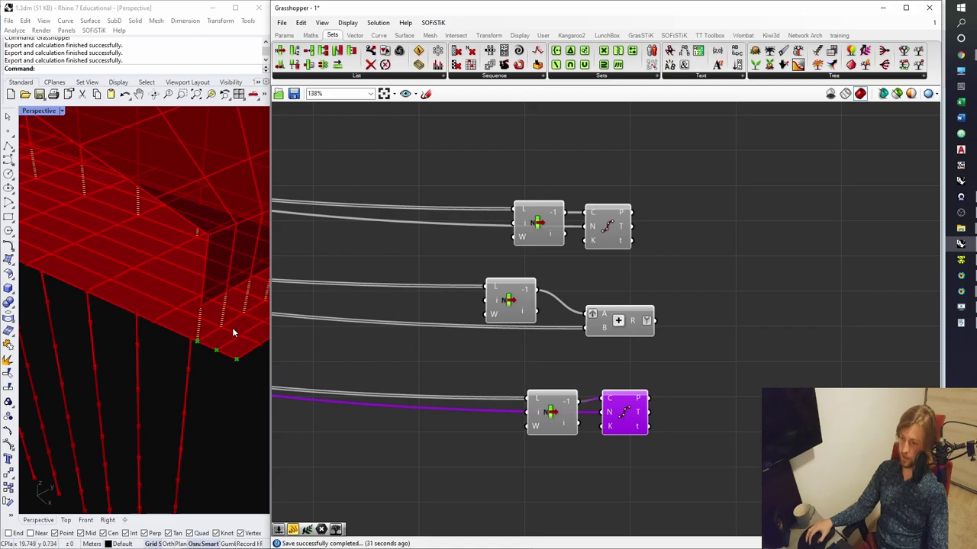
{"action": "left_click", "coordinate": [735, 349]}
{"action": "right_click_drag", "start_coordinate": [735, 348], "coordinate": [646, 354]}
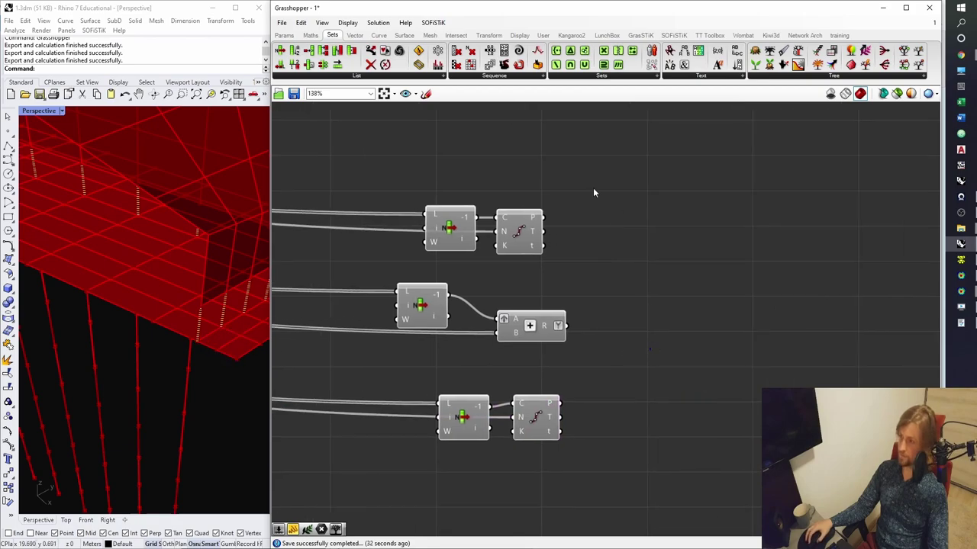
{"action": "left_click_drag", "start_coordinate": [828, 63], "coordinate": [694, 300]}
{"action": "left_click_drag", "start_coordinate": [543, 219], "coordinate": [669, 283]}
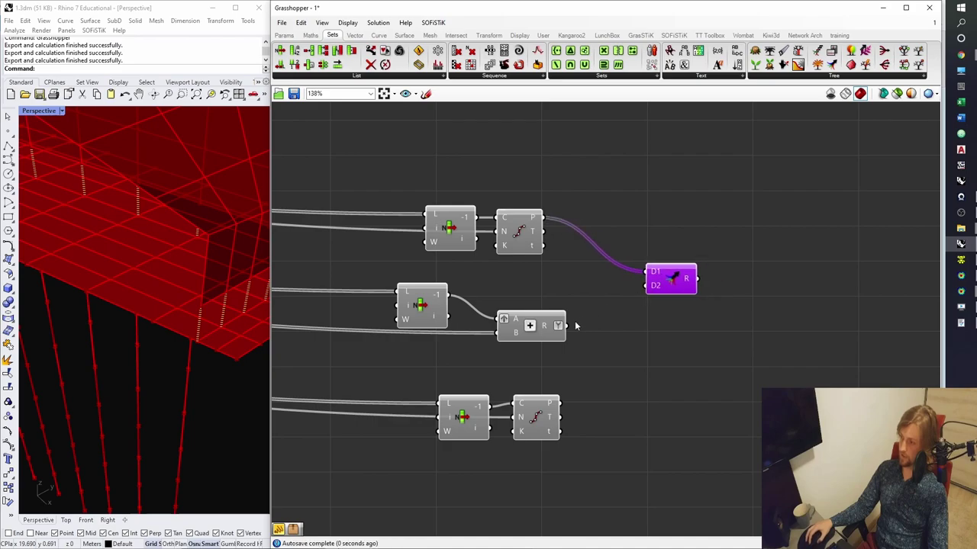
{"action": "left_click_drag", "start_coordinate": [618, 301], "coordinate": [647, 285]}
{"action": "left_click_drag", "start_coordinate": [561, 402], "coordinate": [647, 300]}
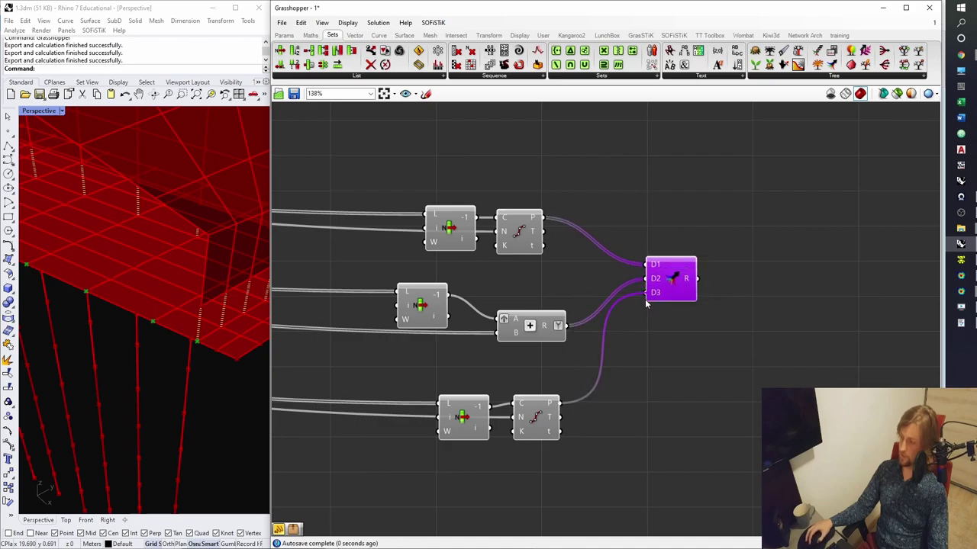
- Flatten the Merge component's result output and save the definition
{"action": "right_click", "coordinate": [691, 283]}
{"action": "left_click", "coordinate": [700, 310]}
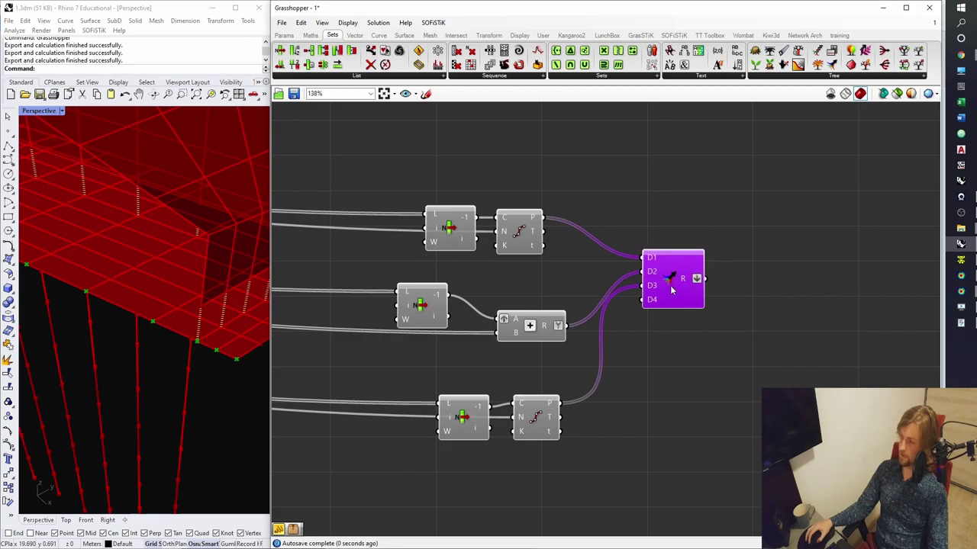
{"action": "right_click_drag", "start_coordinate": [710, 214], "coordinate": [643, 241]}
{"action": "left_click", "coordinate": [683, 223]}
{"action": "key", "text": "ctrl+s"}
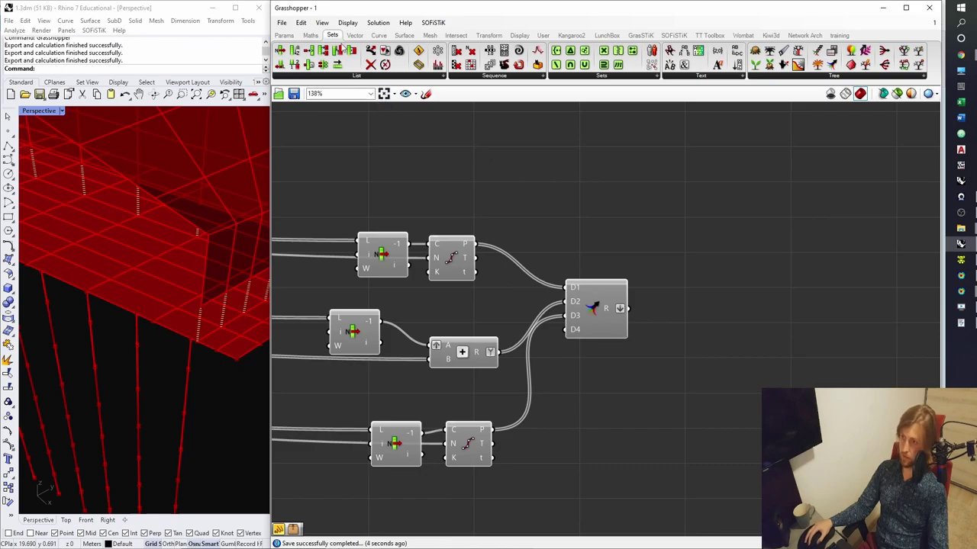
- Insert a Cull Duplicates component beside Merge and feed its points input from the merged result
{"action": "left_click", "coordinate": [355, 35]}
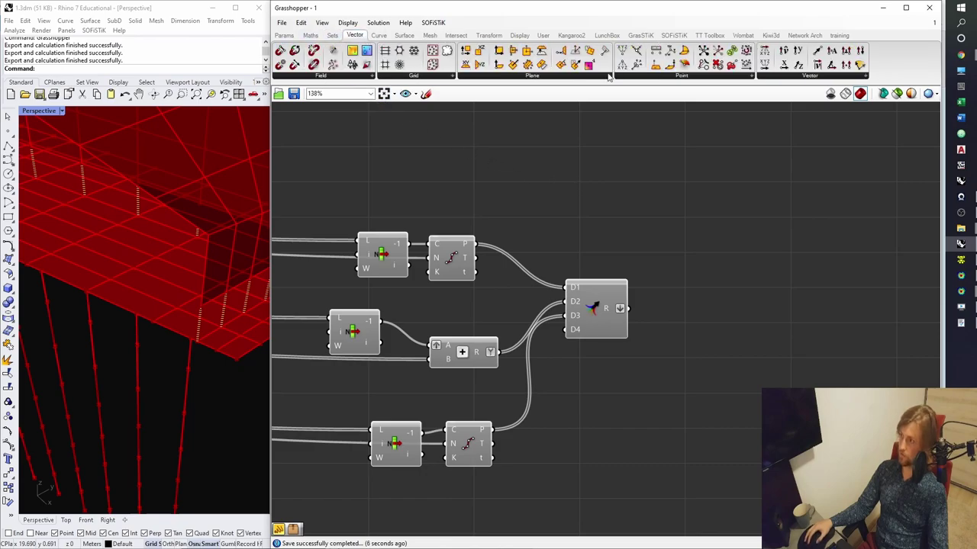
{"action": "left_click", "coordinate": [698, 75]}
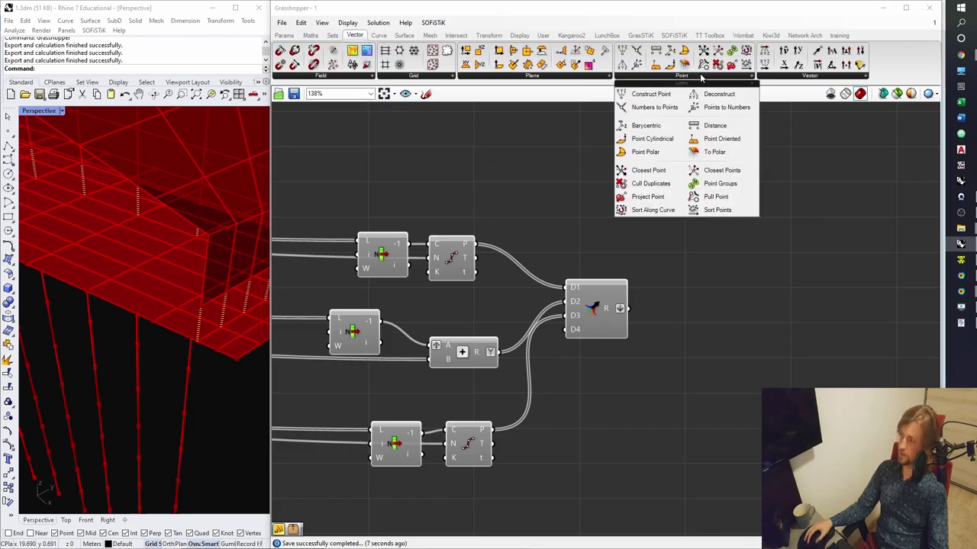
{"action": "left_click", "coordinate": [648, 184]}
{"action": "left_click", "coordinate": [735, 271]}
{"action": "left_click_drag", "start_coordinate": [620, 309], "coordinate": [738, 326]}
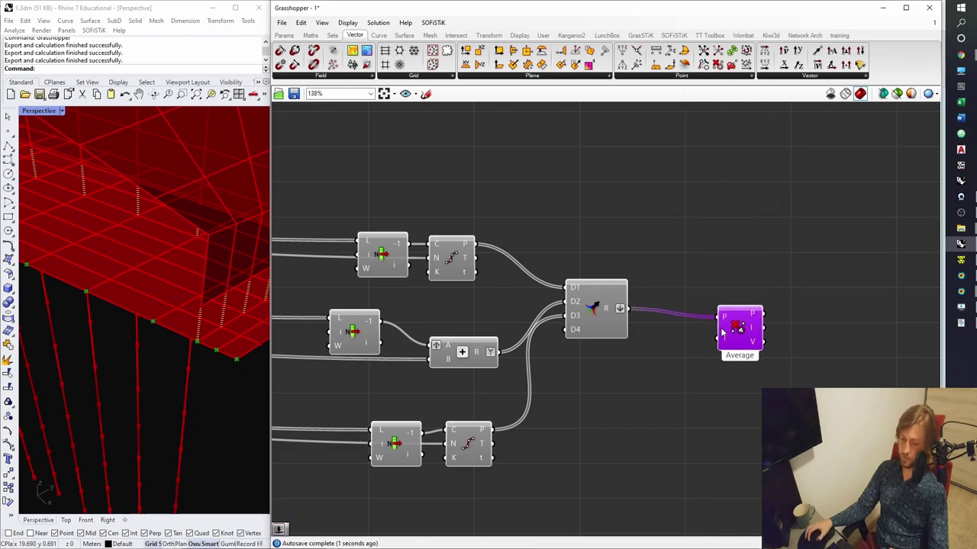
- Add a number slider set to 0.001 and feed it into the tolerance input of Cull Duplicates
{"action": "left_click", "coordinate": [626, 392]}
{"action": "double_click", "coordinate": [626, 393]}
{"action": "type", "text": "0.00"}
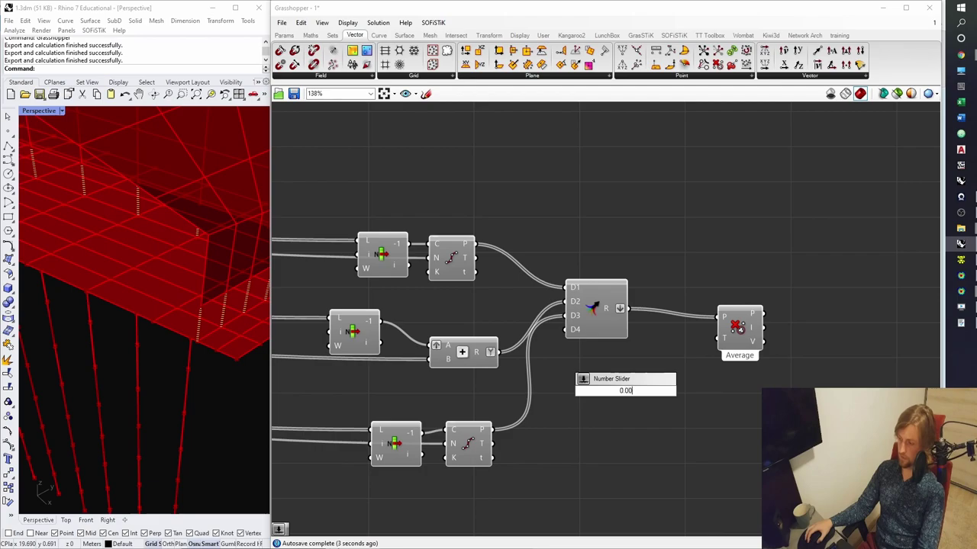
{"action": "type", "text": "1"}
{"action": "key", "text": "Return"}
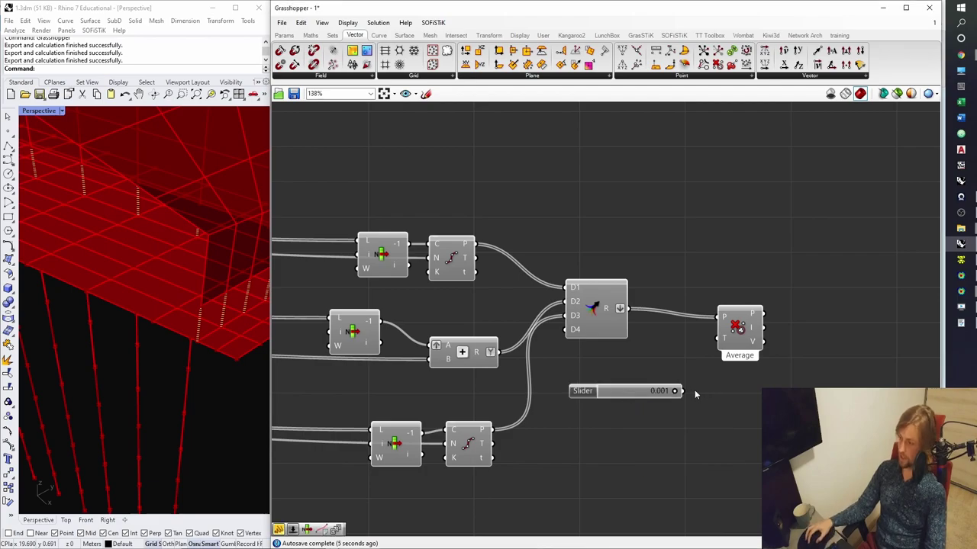
{"action": "left_click_drag", "start_coordinate": [683, 391], "coordinate": [717, 339]}
{"action": "left_click_drag", "start_coordinate": [588, 393], "coordinate": [579, 377]}
{"action": "left_click", "coordinate": [670, 343]}
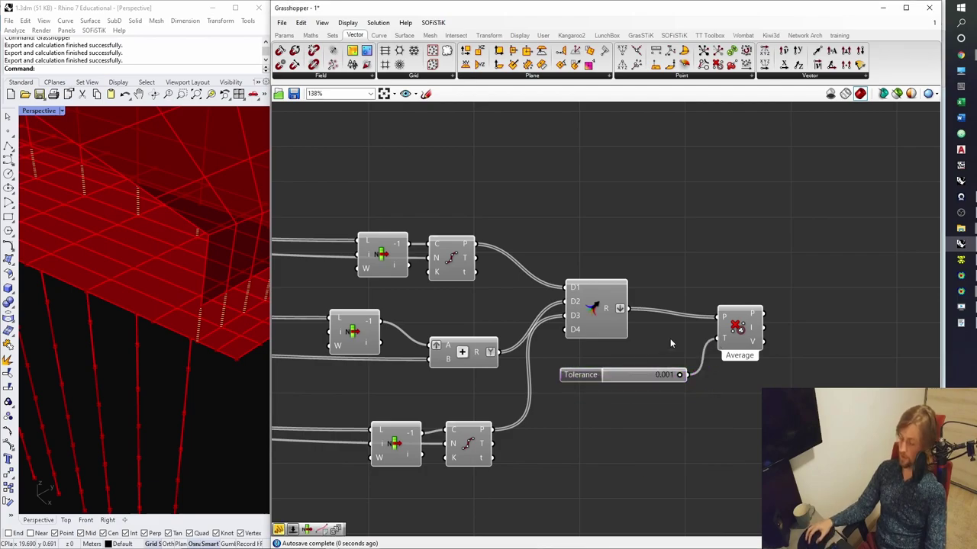
{"action": "right_click_drag", "start_coordinate": [718, 328], "coordinate": [652, 332]}
{"action": "left_click", "coordinate": [673, 334]}
{"action": "right_click_drag", "start_coordinate": [675, 281], "coordinate": [615, 277]}
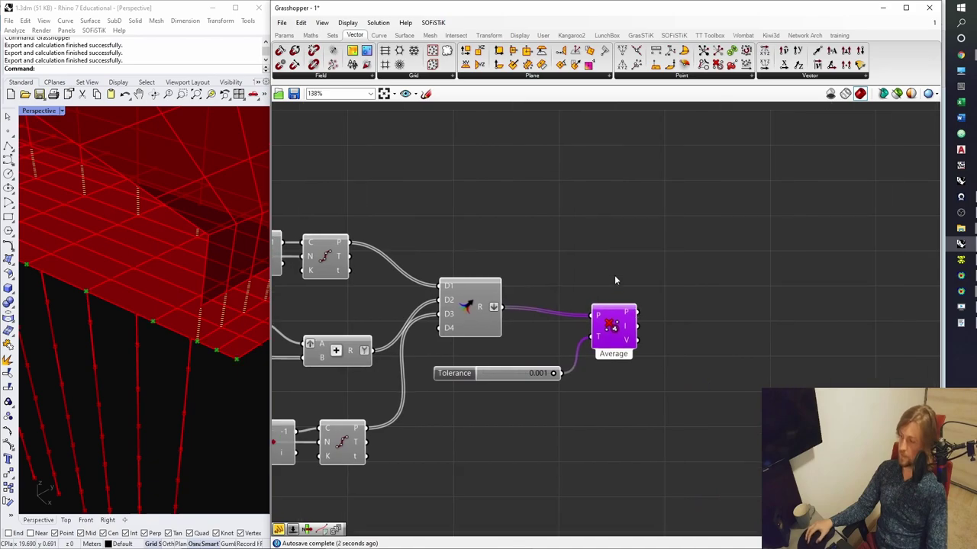
{"action": "left_click", "coordinate": [614, 279]}
- Insert a List Length component fed from the Merge result and connect a panel to show the number of merged points
{"action": "left_click", "coordinate": [329, 36]}
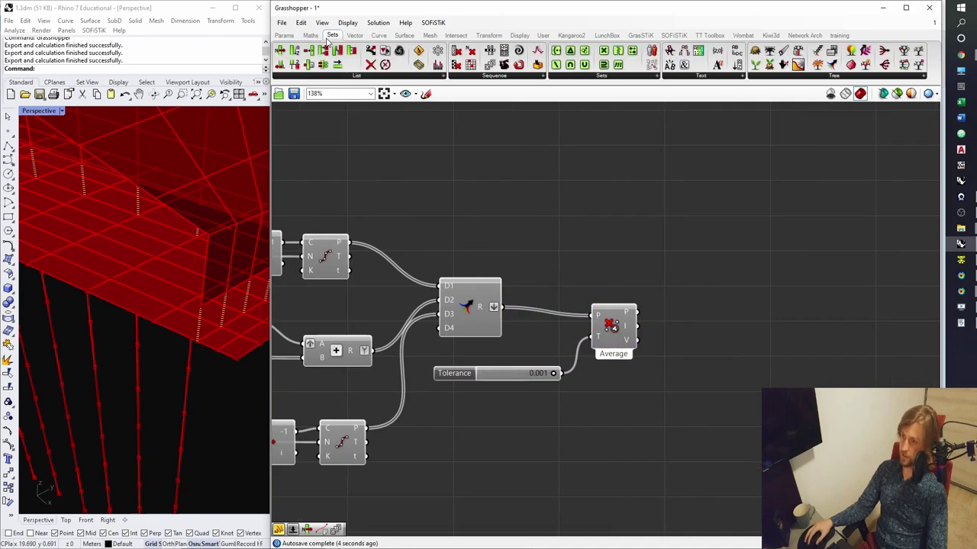
{"action": "left_click_drag", "start_coordinate": [293, 64], "coordinate": [584, 217]}
{"action": "left_click_drag", "start_coordinate": [504, 307], "coordinate": [565, 217]}
{"action": "double_click", "coordinate": [645, 244]}
{"action": "type", "text": "//"}
{"action": "key", "text": "Return"}
{"action": "left_click_drag", "start_coordinate": [646, 242], "coordinate": [675, 223]}
{"action": "left_click_drag", "start_coordinate": [821, 226], "coordinate": [572, 192]}
{"action": "left_click_drag", "start_coordinate": [589, 215], "coordinate": [606, 189]}
{"action": "left_click", "coordinate": [648, 232]}
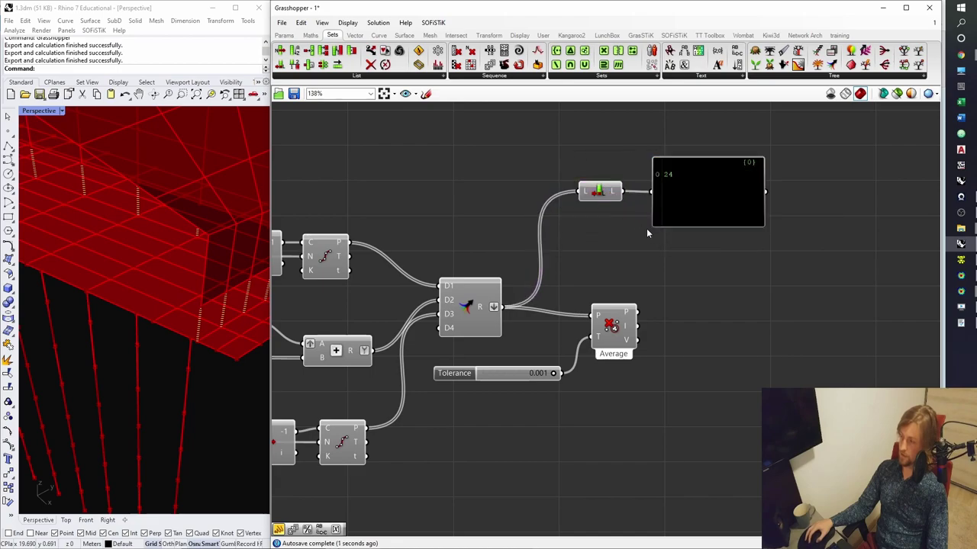
- Duplicate the List Length and panel pair and feed the copy from the Cull Duplicates points output
{"action": "right_click_drag", "start_coordinate": [648, 232], "coordinate": [623, 214]}
{"action": "left_click_drag", "start_coordinate": [790, 198], "coordinate": [558, 156]}
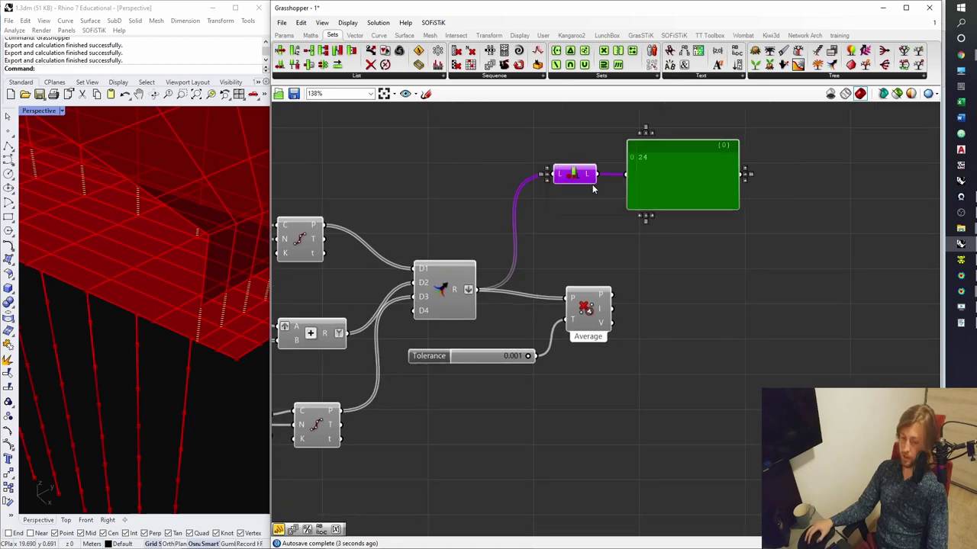
{"action": "left_click_drag", "start_coordinate": [572, 189], "coordinate": [700, 263], "text": "alt"}
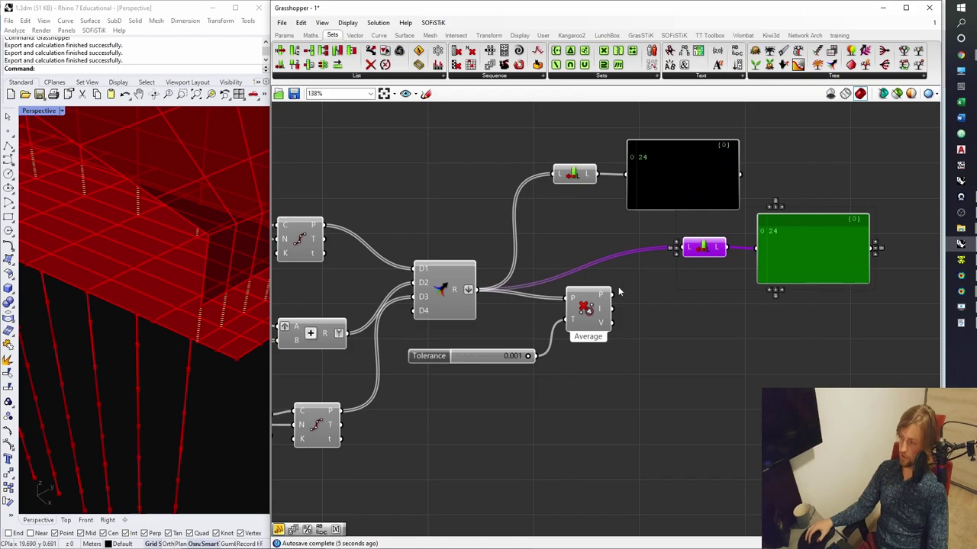
{"action": "left_click_drag", "start_coordinate": [613, 294], "coordinate": [571, 172]}
- Delete both List Length and panel pairs and save the definition
{"action": "left_click", "coordinate": [623, 239]}
{"action": "key", "text": "Delete"}
{"action": "left_click_drag", "start_coordinate": [770, 277], "coordinate": [670, 246]}
{"action": "key", "text": "Delete"}
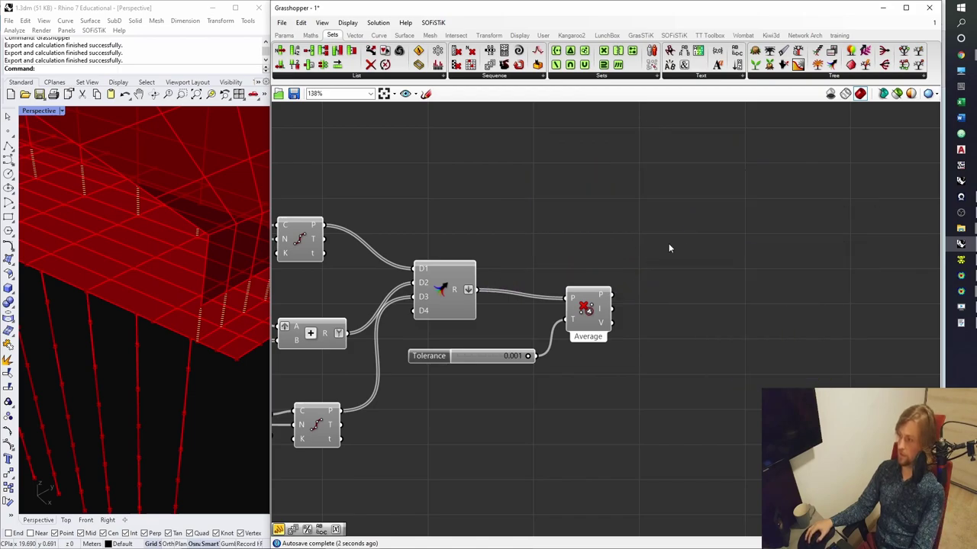
{"action": "key", "text": "ctrl+s"}
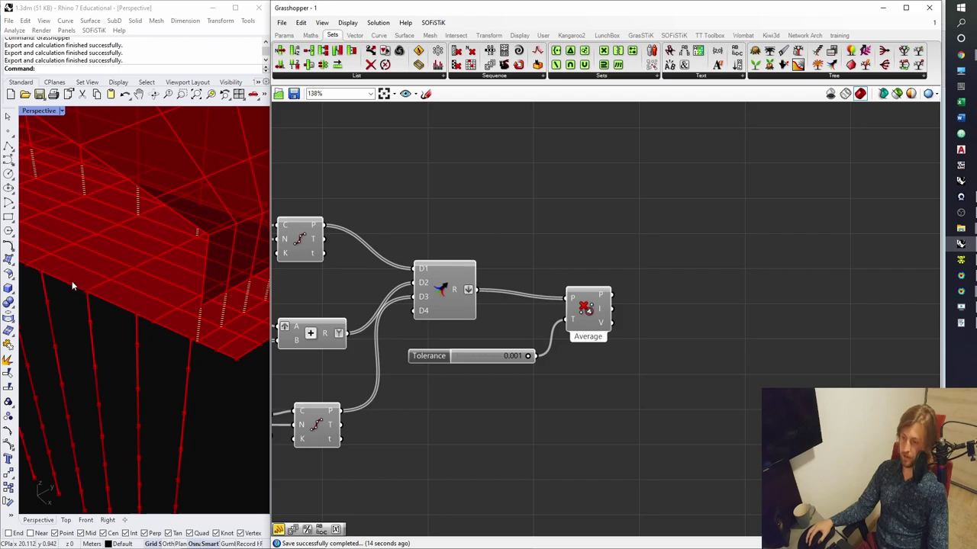
- Insert a Closest Point component on the empty canvas beside Cull Duplicates
{"action": "scroll", "coordinate": [572, 256], "scroll_direction": "down", "scroll_amount": 4}
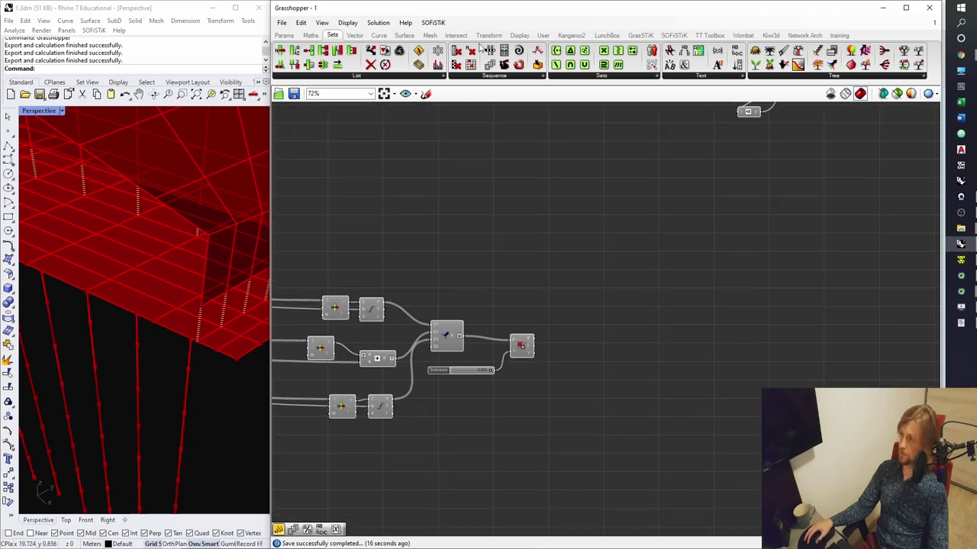
{"action": "left_click", "coordinate": [354, 35]}
{"action": "left_click", "coordinate": [682, 76]}
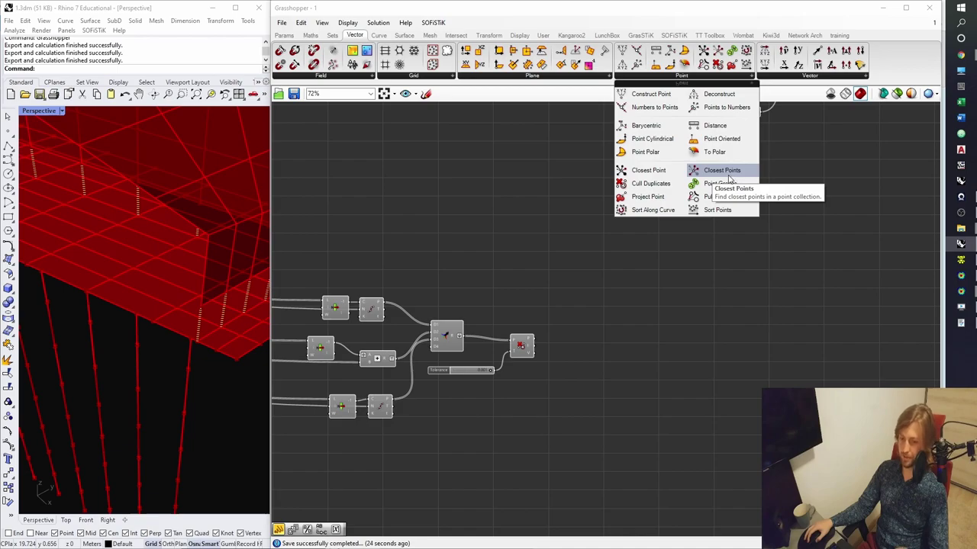
{"action": "left_click", "coordinate": [673, 170]}
{"action": "left_click", "coordinate": [601, 322]}
{"action": "scroll", "coordinate": [601, 322], "scroll_direction": "up", "scroll_amount": 5}
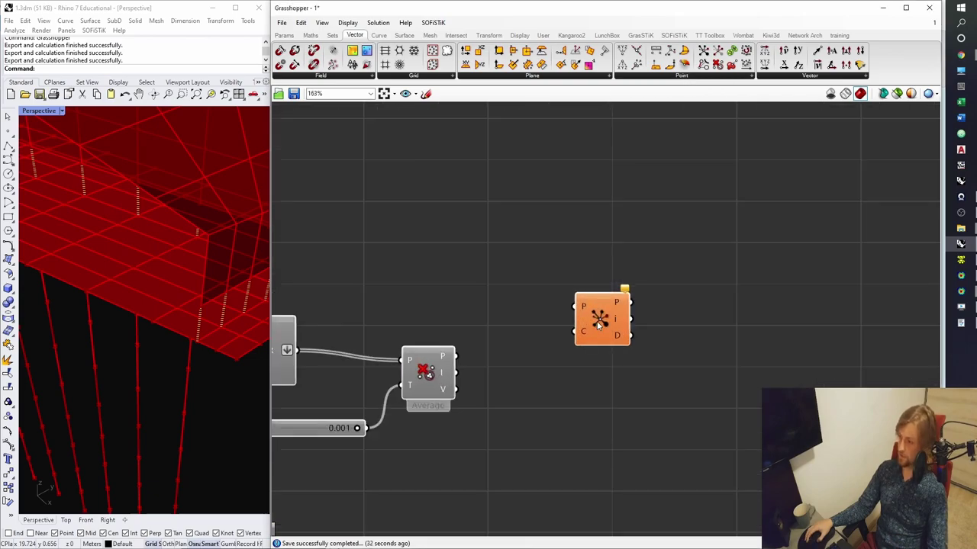
- Locate the Addition component that generates the pile top points and feed its result into the Closest Point's P input
{"action": "scroll", "coordinate": [580, 299], "scroll_direction": "down", "scroll_amount": 7}
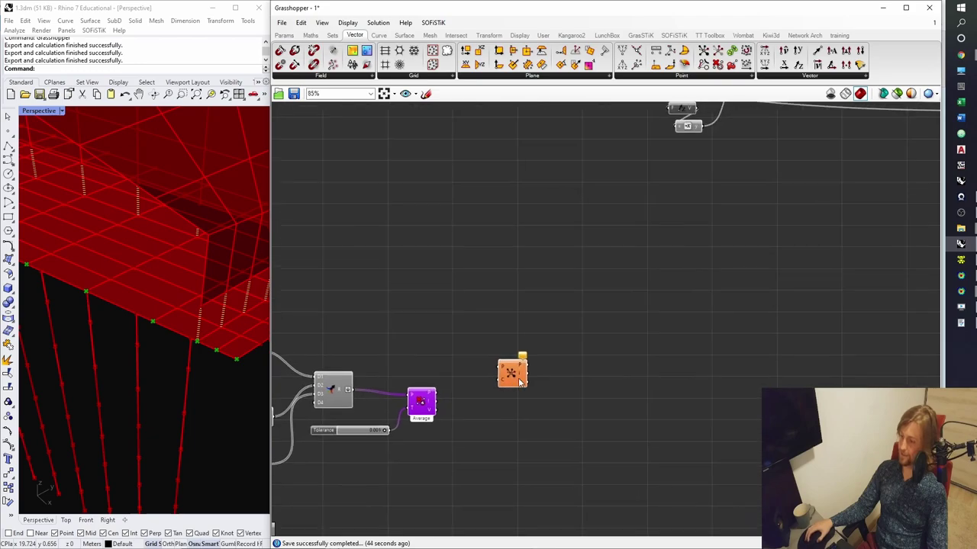
{"action": "left_click_drag", "start_coordinate": [509, 375], "coordinate": [769, 284]}
{"action": "scroll", "coordinate": [755, 253], "scroll_direction": "up", "scroll_amount": 4}
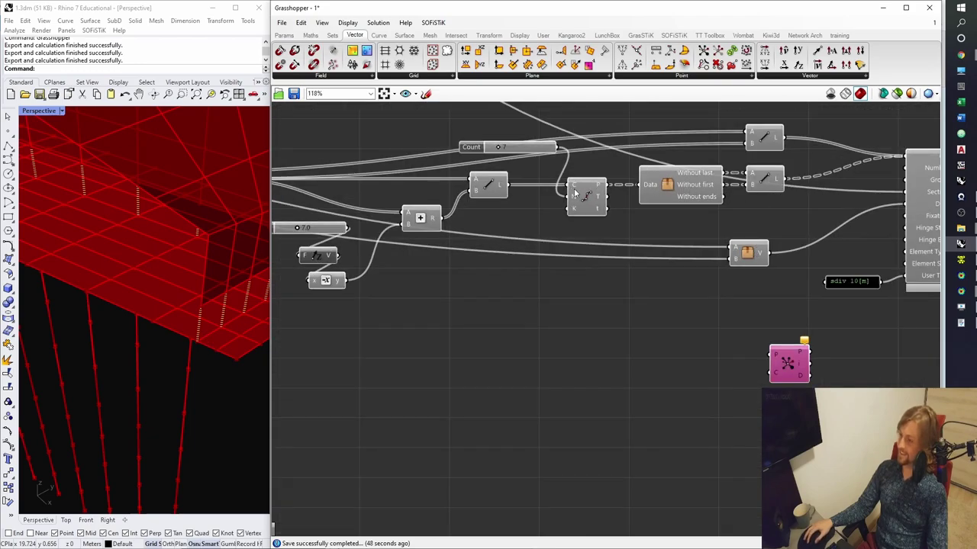
{"action": "left_click", "coordinate": [586, 196]}
{"action": "scroll", "coordinate": [481, 294], "scroll_direction": "down", "scroll_amount": 3}
{"action": "right_click_drag", "start_coordinate": [464, 295], "coordinate": [596, 285]}
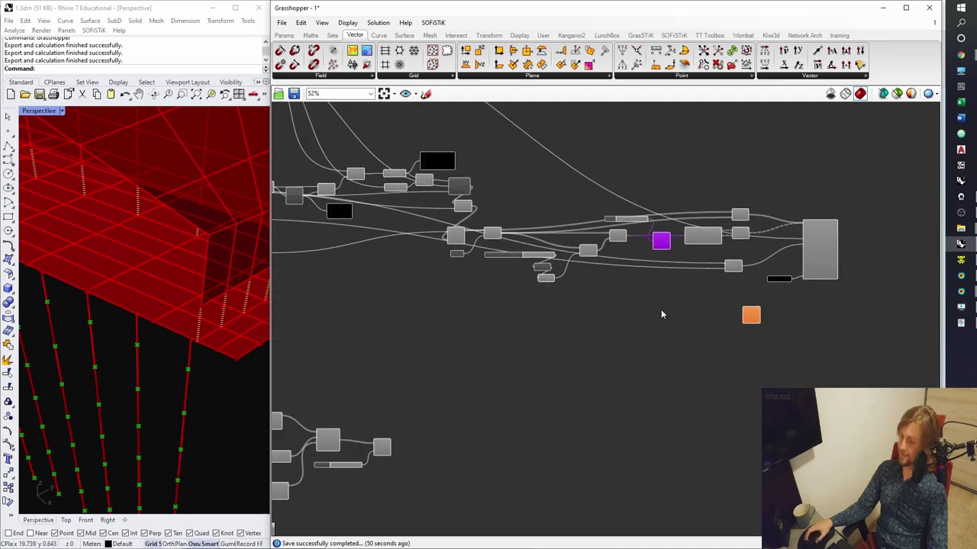
{"action": "left_click_drag", "start_coordinate": [749, 314], "coordinate": [513, 324]}
{"action": "scroll", "coordinate": [469, 253], "scroll_direction": "up", "scroll_amount": 2}
{"action": "left_click", "coordinate": [447, 226]}
{"action": "right_click_drag", "start_coordinate": [122, 320], "coordinate": [45, 263]}
{"action": "left_click_drag", "start_coordinate": [460, 223], "coordinate": [403, 445]}
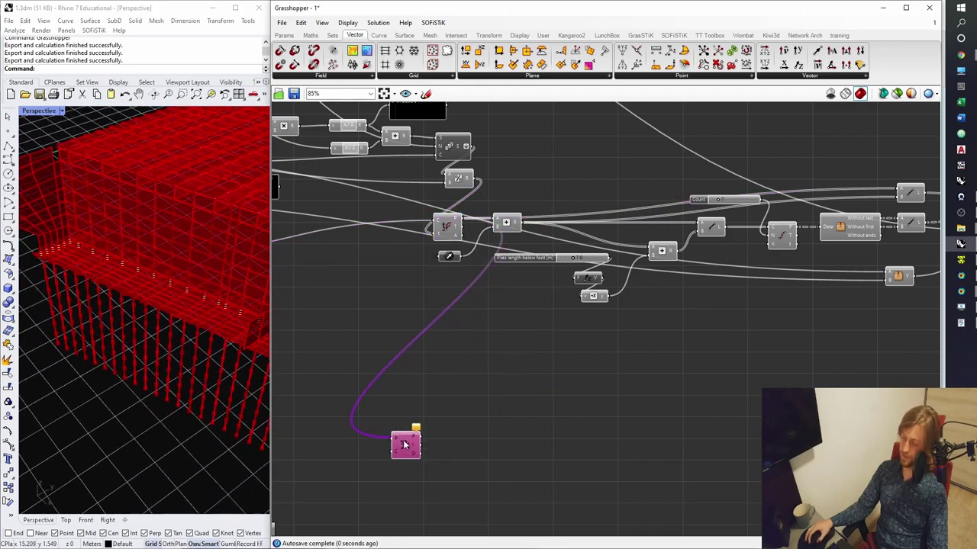
- Place Closest Point beside Cull Duplicates, feed its C input from the culled points, and inspect the matches along the slab edge
{"action": "right_click_drag", "start_coordinate": [403, 445], "coordinate": [607, 326]}
{"action": "mouse_move", "coordinate": [606, 326]}
{"action": "left_mouse_down"}
{"action": "mouse_move", "coordinate": [564, 426]}
{"action": "mouse_move", "coordinate": [511, 460]}
{"action": "mouse_move", "coordinate": [619, 413]}
{"action": "left_mouse_up"}
{"action": "scroll", "coordinate": [565, 426], "scroll_direction": "up", "scroll_amount": 4}
{"action": "left_click", "coordinate": [511, 460]}
{"action": "left_click", "coordinate": [634, 405]}
{"action": "right_click_drag", "start_coordinate": [635, 405], "coordinate": [590, 390]}
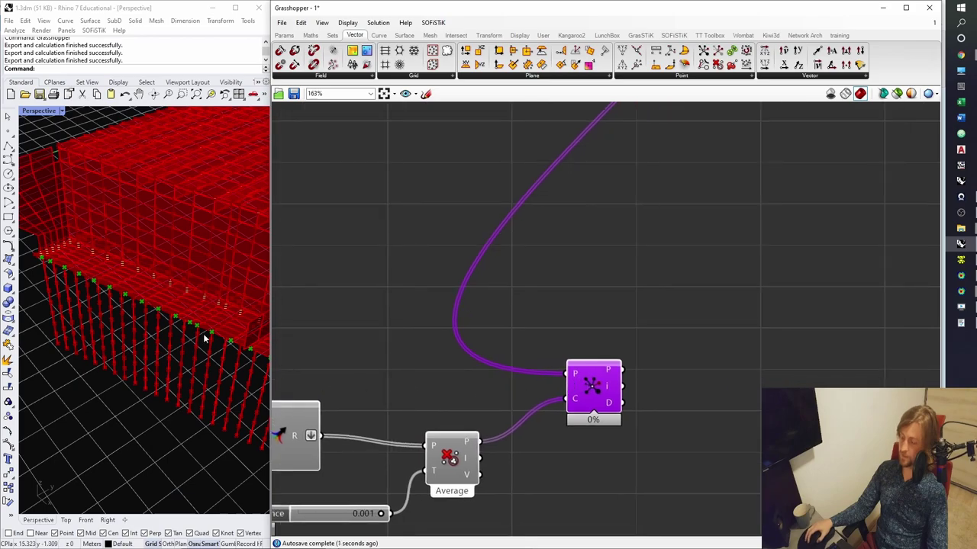
{"action": "scroll", "coordinate": [144, 307], "scroll_direction": "up", "scroll_amount": 8}
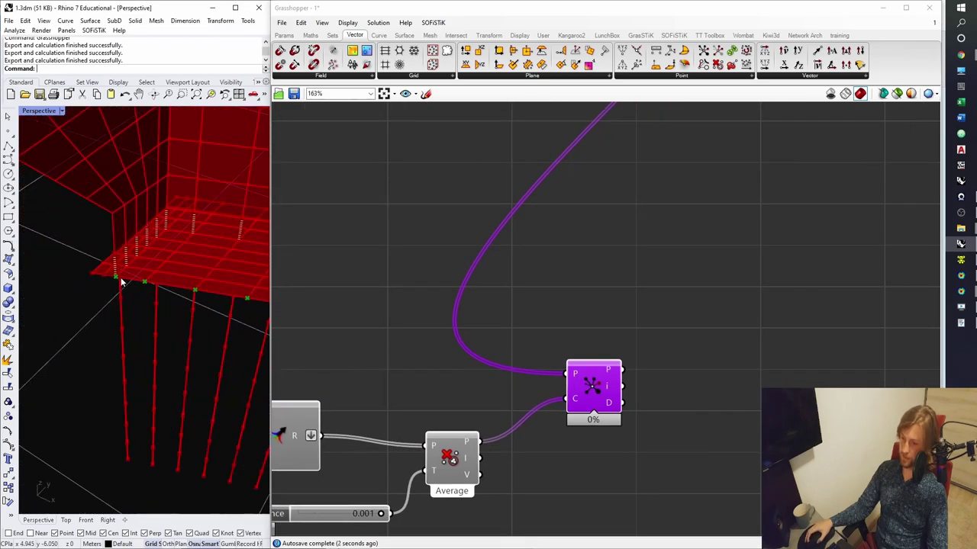
{"action": "scroll", "coordinate": [121, 282], "scroll_direction": "up", "scroll_amount": 2}
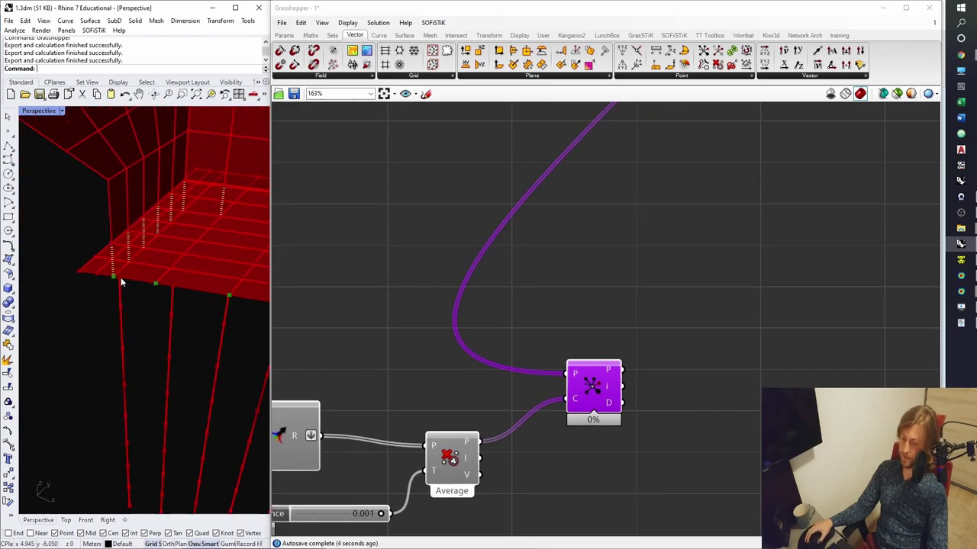
{"action": "scroll", "coordinate": [121, 282], "scroll_direction": "up", "scroll_amount": 2}
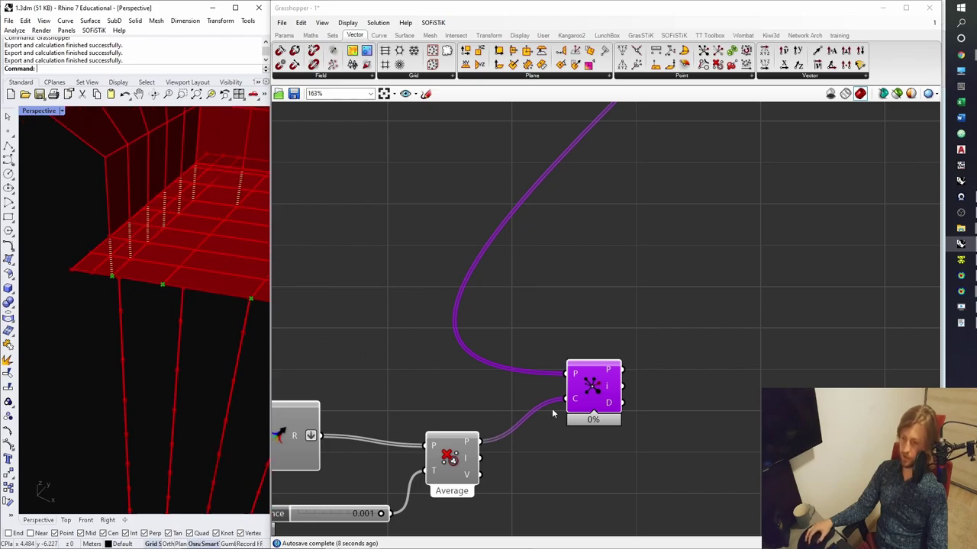
- Insert a List Item component above Closest Point and add an integer slider set to 0 for its index
{"action": "left_click", "coordinate": [332, 36]}
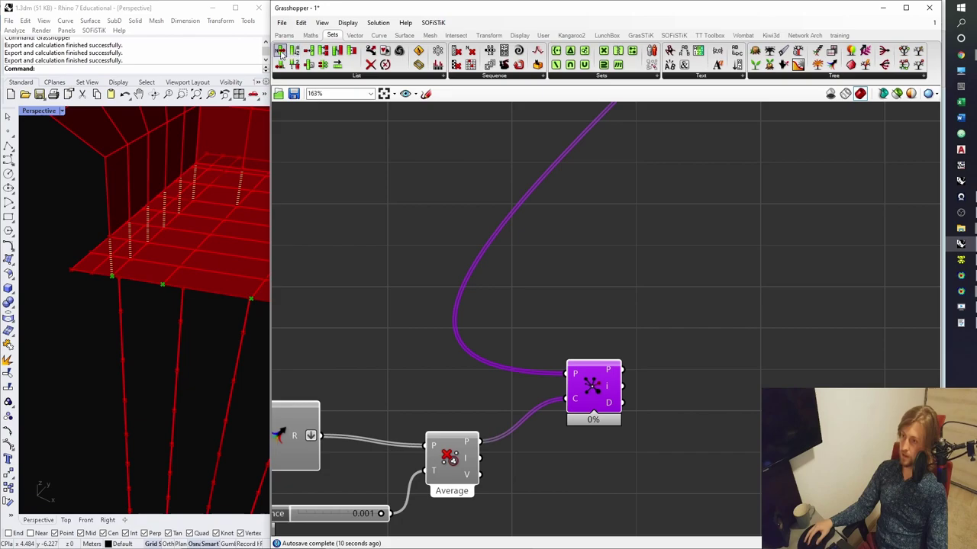
{"action": "left_click_drag", "start_coordinate": [280, 51], "coordinate": [709, 296]}
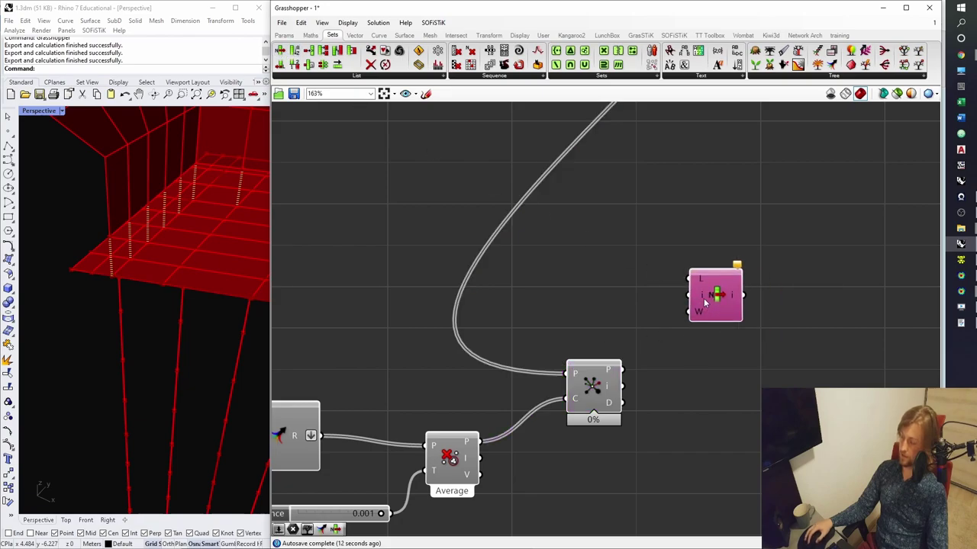
{"action": "double_click", "coordinate": [592, 301]}
{"action": "type", "text": "0<5"}
{"action": "key", "text": "Return"}
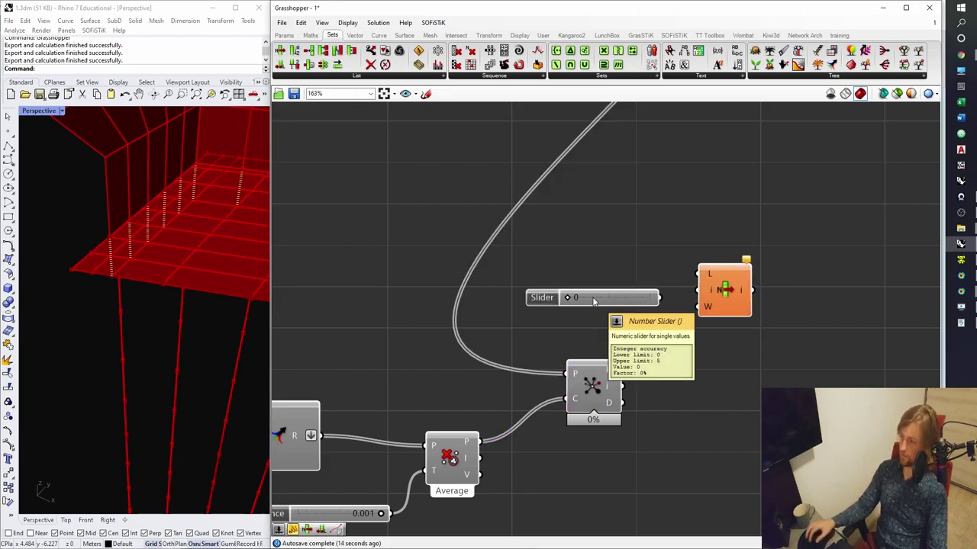
- Insert a relay on the wire into Closest Point's P input and feed the List Item's list input from it
{"action": "double_click", "coordinate": [508, 366]}
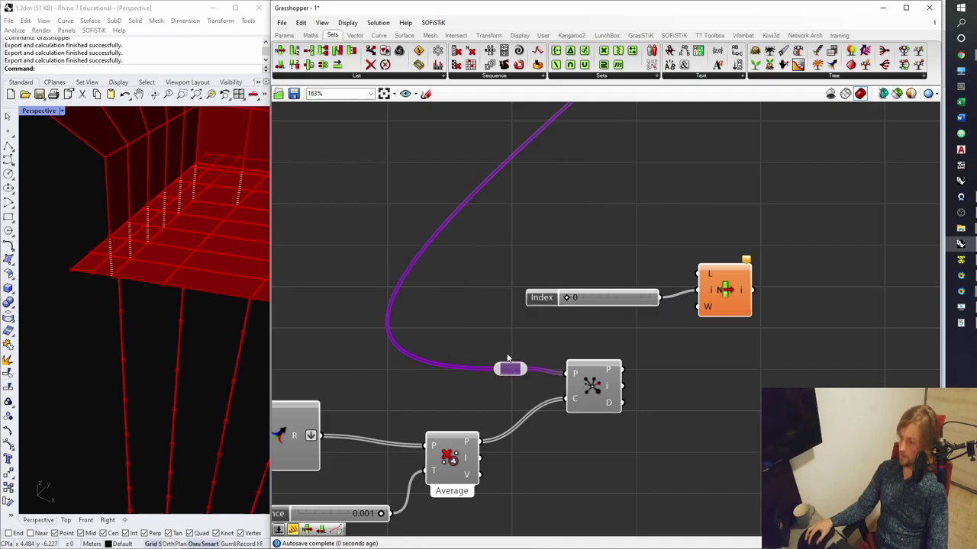
{"action": "left_click_drag", "start_coordinate": [508, 366], "coordinate": [721, 292]}
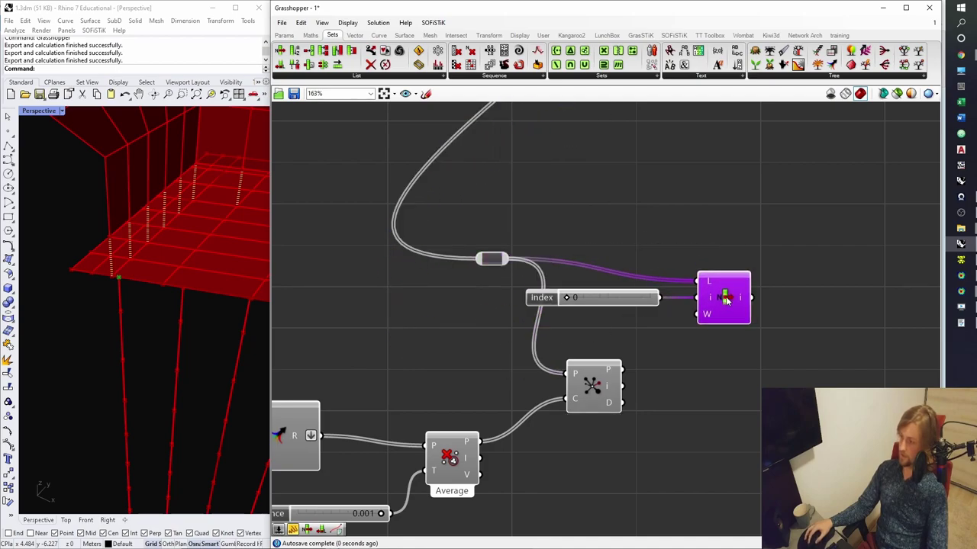
{"action": "left_click_drag", "start_coordinate": [792, 315], "coordinate": [619, 273]}
- Duplicate the List Item below the first, feed its list from the Closest Point's P output, and select both List Items
{"action": "left_click_drag", "start_coordinate": [736, 302], "coordinate": [808, 350]}
{"action": "left_click", "coordinate": [782, 292]}
{"action": "left_click", "coordinate": [781, 288]}
{"action": "left_click_drag", "start_coordinate": [623, 370], "coordinate": [770, 351]}
{"action": "right_click_drag", "start_coordinate": [819, 384], "coordinate": [755, 414]}
{"action": "left_click_drag", "start_coordinate": [754, 416], "coordinate": [678, 297]}
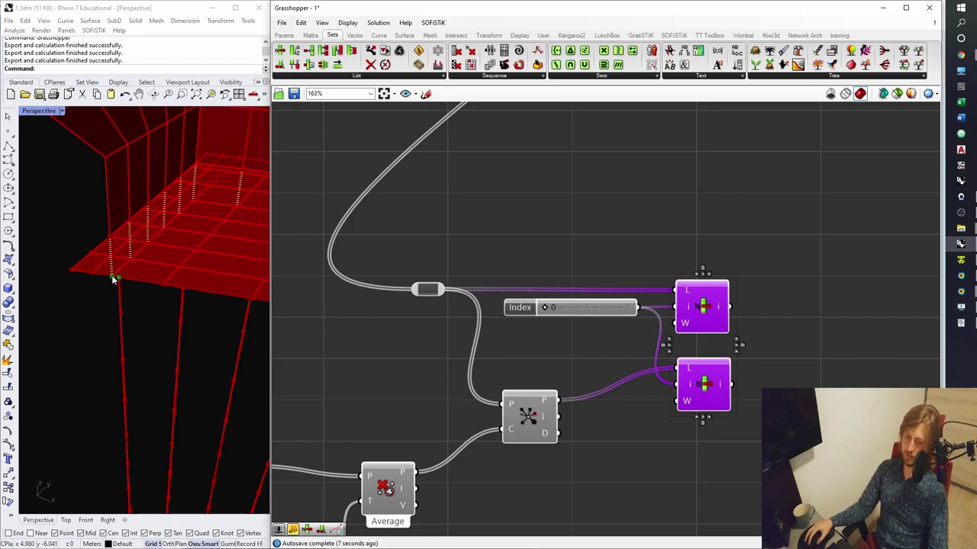
- Step the index slider up to 3, comparing each pile point with its closest slab edge point in the viewport
{"action": "mouse_move", "coordinate": [167, 297]}
{"action": "right_mouse_down"}
{"action": "mouse_move", "coordinate": [145, 309]}
{"action": "mouse_move", "coordinate": [152, 295]}
{"action": "right_mouse_up"}
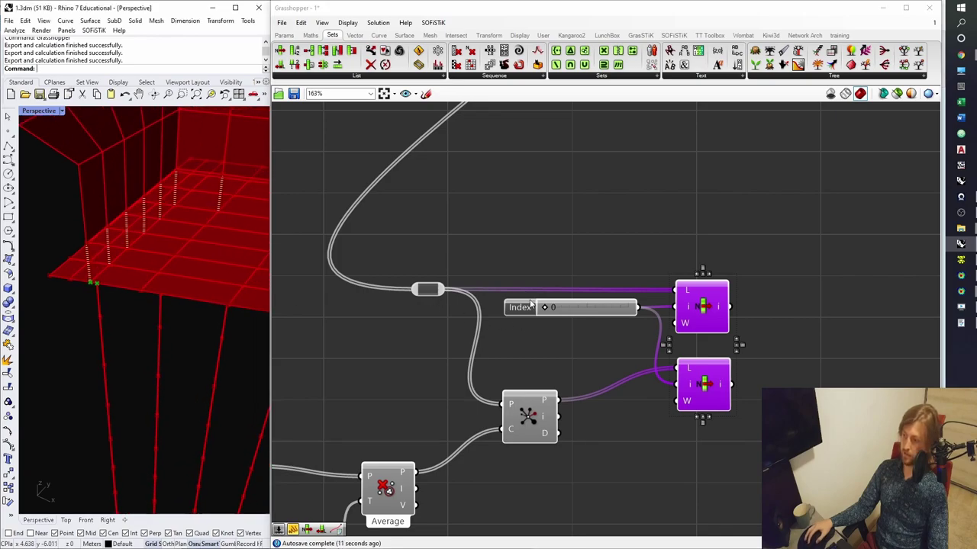
{"action": "left_click_drag", "start_coordinate": [545, 308], "coordinate": [558, 309]}
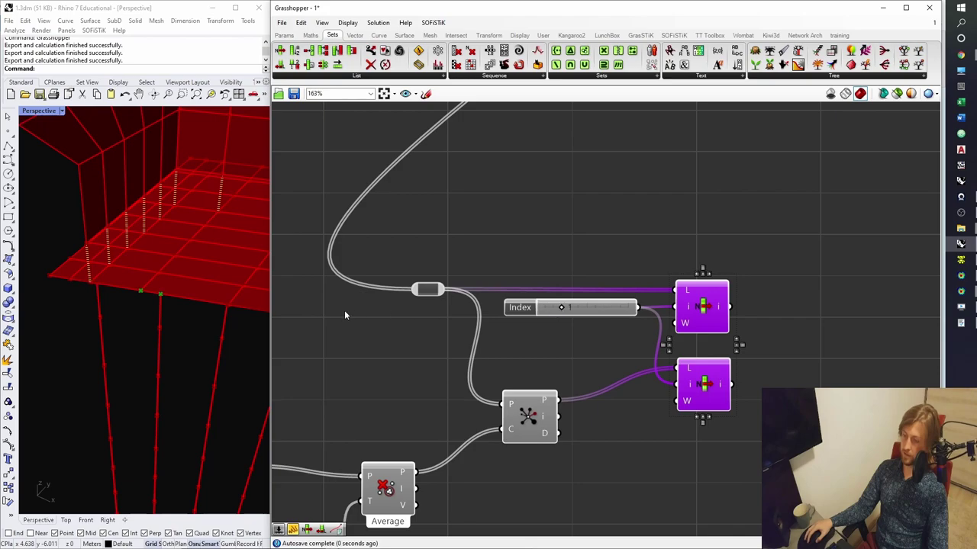
{"action": "right_click_drag", "start_coordinate": [202, 328], "coordinate": [161, 325]}
{"action": "scroll", "coordinate": [160, 321], "scroll_direction": "up", "scroll_amount": 5}
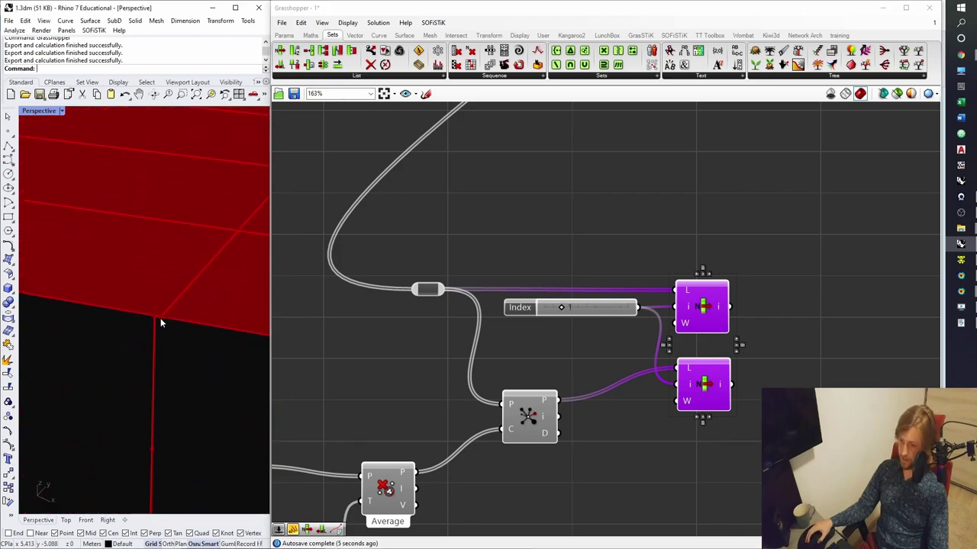
{"action": "left_click_drag", "start_coordinate": [561, 310], "coordinate": [574, 309]}
{"action": "mouse_move", "coordinate": [145, 345]}
{"action": "right_mouse_down"}
{"action": "mouse_move", "coordinate": [192, 349]}
{"action": "mouse_move", "coordinate": [120, 340]}
{"action": "mouse_move", "coordinate": [137, 342]}
{"action": "right_mouse_up"}
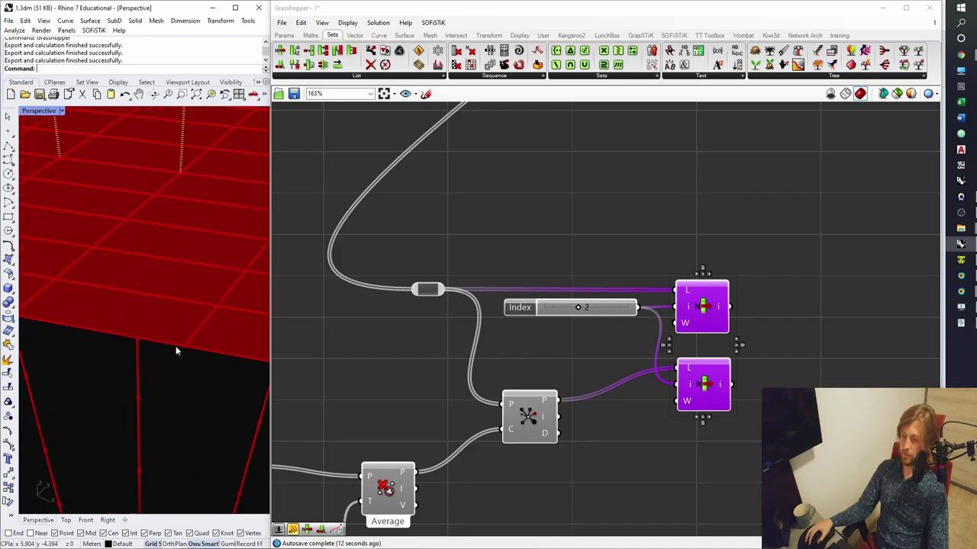
{"action": "left_click_drag", "start_coordinate": [582, 307], "coordinate": [593, 309]}
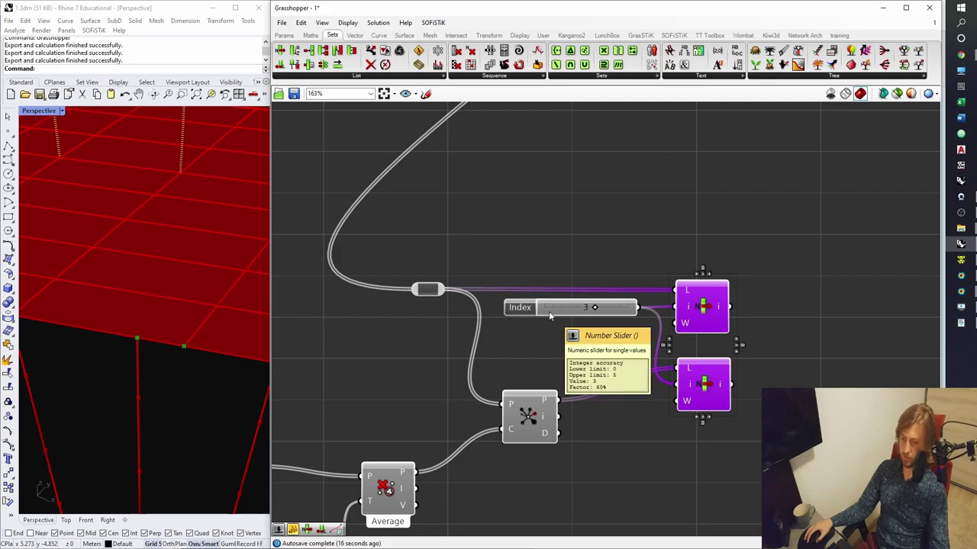
- Delete both List Items, the index slider and the relay, and save the definition
{"action": "left_click_drag", "start_coordinate": [784, 400], "coordinate": [602, 277]}
{"action": "key", "text": "Delete"}
{"action": "left_click", "coordinate": [427, 290]}
{"action": "key", "text": "Delete"}
{"action": "scroll", "coordinate": [492, 318], "scroll_direction": "down", "scroll_amount": 3}
{"action": "right_click_drag", "start_coordinate": [527, 323], "coordinate": [551, 269]}
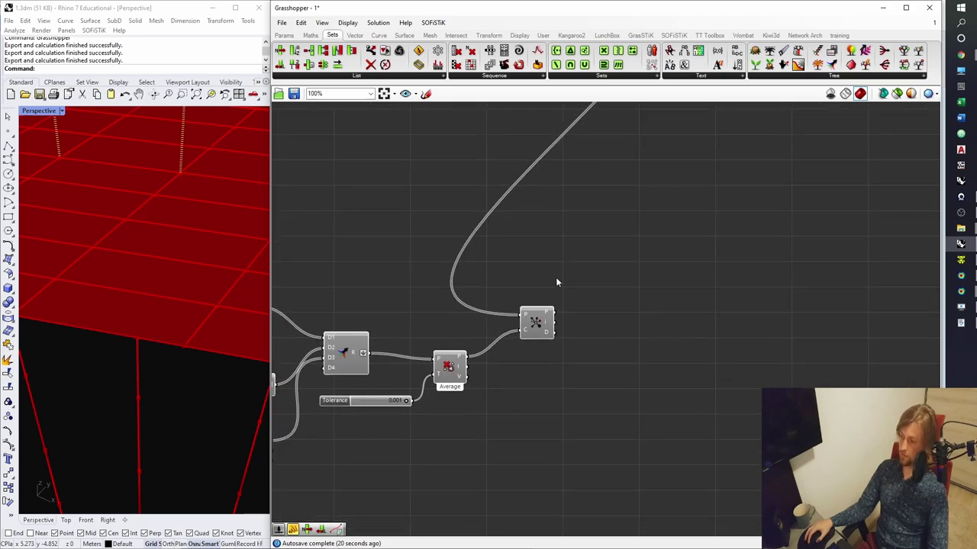
{"action": "key", "text": "ctrl+s"}
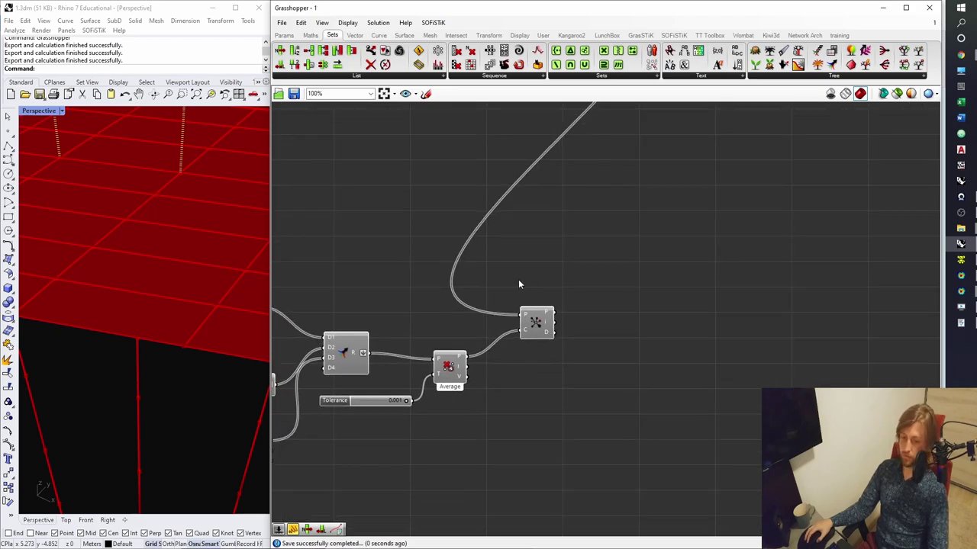
- Insert a relay on the wire into Closest Point's P input and move it above the component
{"action": "double_click", "coordinate": [485, 310]}
{"action": "left_click_drag", "start_coordinate": [486, 310], "coordinate": [536, 258]}
{"action": "scroll", "coordinate": [534, 273], "scroll_direction": "down", "scroll_amount": 2}
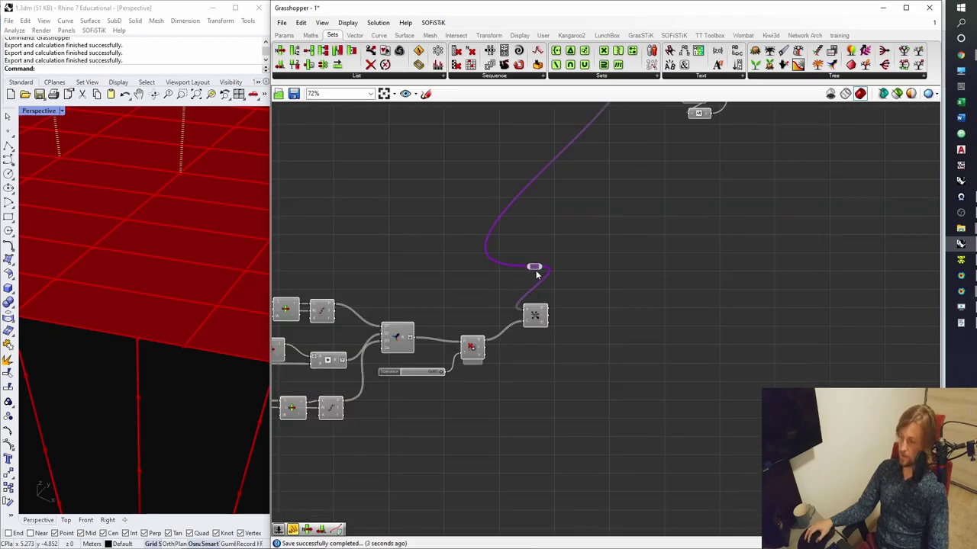
- Move the group of culling and Closest Point components closer to the pile components and save the definition
{"action": "scroll", "coordinate": [536, 275], "scroll_direction": "down", "scroll_amount": 2}
{"action": "left_click_drag", "start_coordinate": [563, 364], "coordinate": [345, 260]}
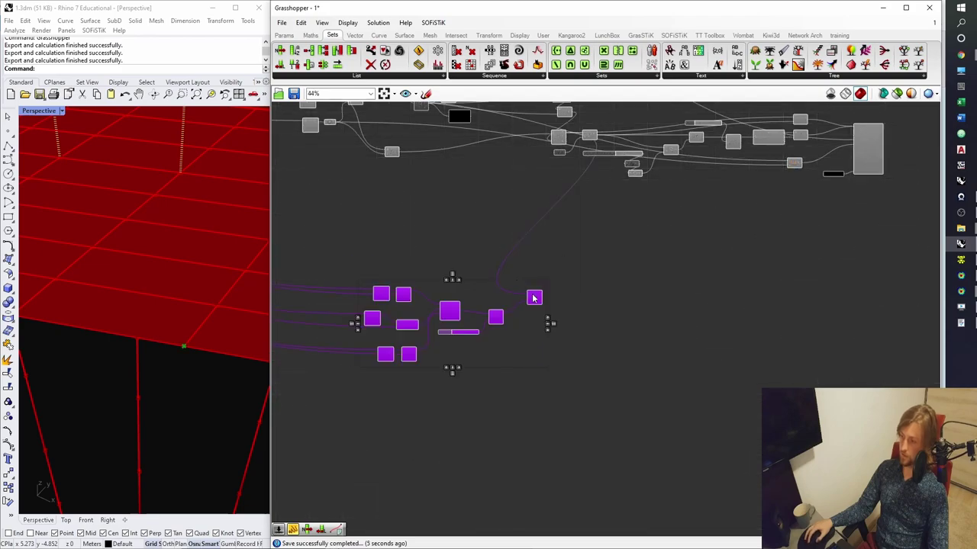
{"action": "left_click_drag", "start_coordinate": [534, 299], "coordinate": [597, 197]}
{"action": "left_click", "coordinate": [612, 206]}
{"action": "right_click_drag", "start_coordinate": [600, 202], "coordinate": [521, 294]}
{"action": "scroll", "coordinate": [513, 293], "scroll_direction": "up", "scroll_amount": 4}
{"action": "key", "text": "ctrl+s"}
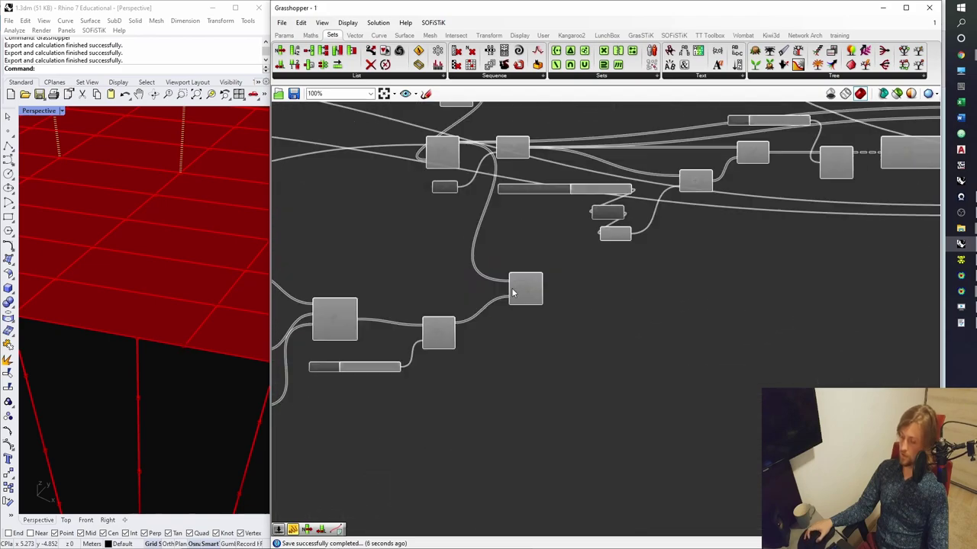
- Place a SOFiSTiK coupling component with A, B, Group and Fix inputs beside the Closest Point component
{"action": "scroll", "coordinate": [512, 293], "scroll_direction": "up", "scroll_amount": 2}
{"action": "left_click_drag", "start_coordinate": [530, 286], "coordinate": [513, 329]}
{"action": "left_click", "coordinate": [575, 272]}
{"action": "right_click_drag", "start_coordinate": [584, 256], "coordinate": [537, 349]}
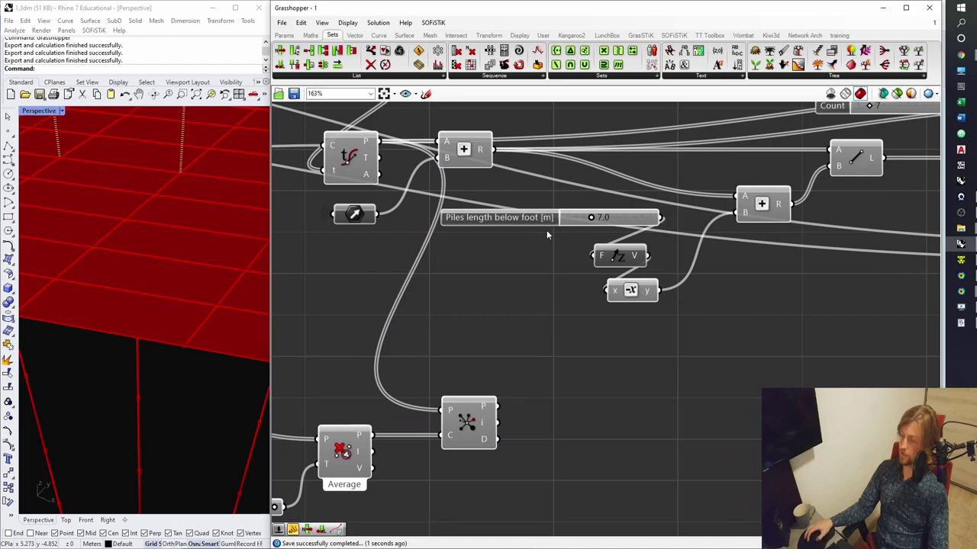
{"action": "left_click", "coordinate": [673, 35]}
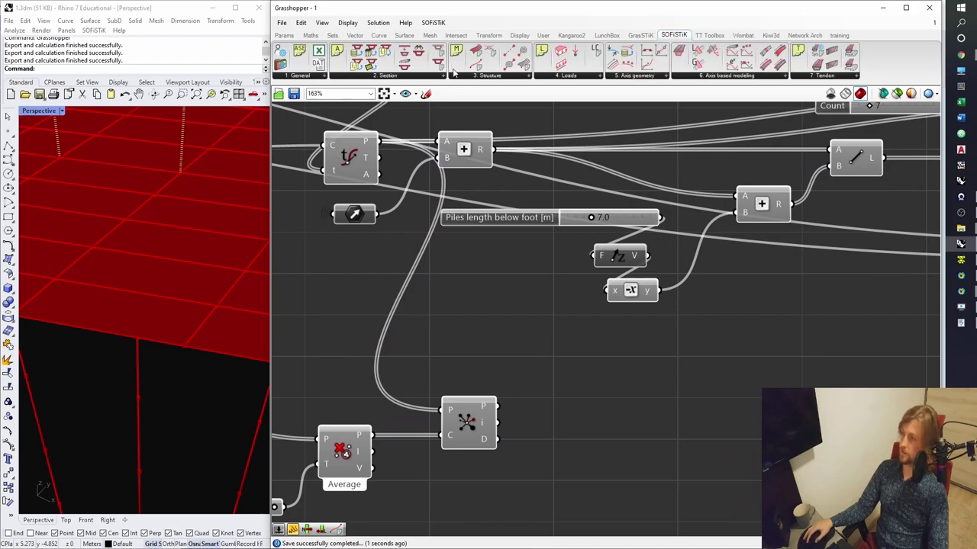
{"action": "left_click_drag", "start_coordinate": [509, 51], "coordinate": [645, 394]}
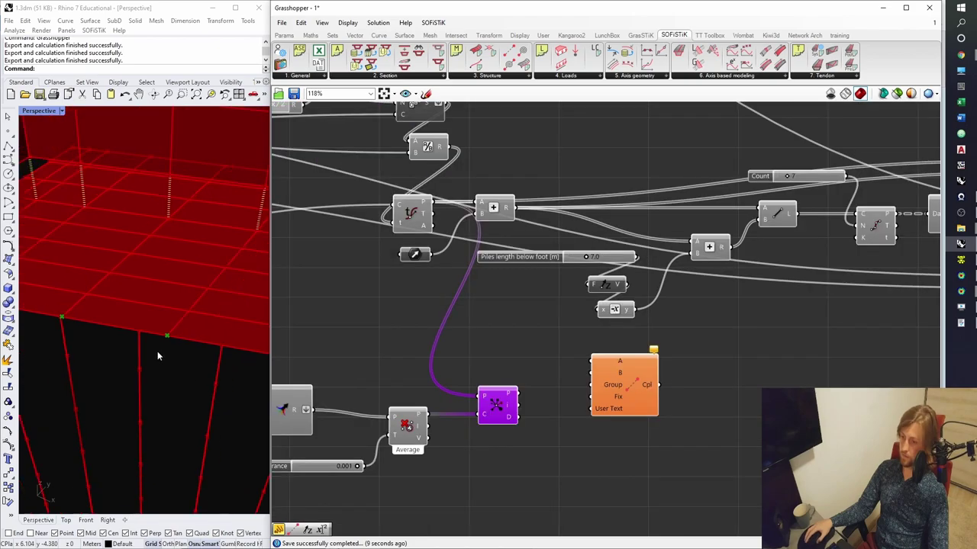
- Connect Closest Point's P output to the coupling's A input and the evaluated curve's P output to its B input
{"action": "right_click_drag", "start_coordinate": [157, 351], "coordinate": [138, 336]}
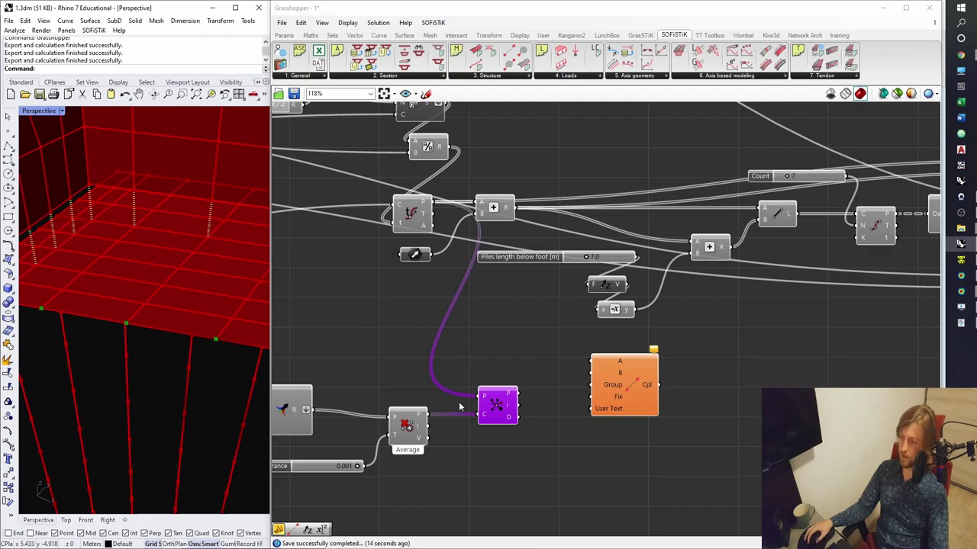
{"action": "left_click", "coordinate": [411, 214]}
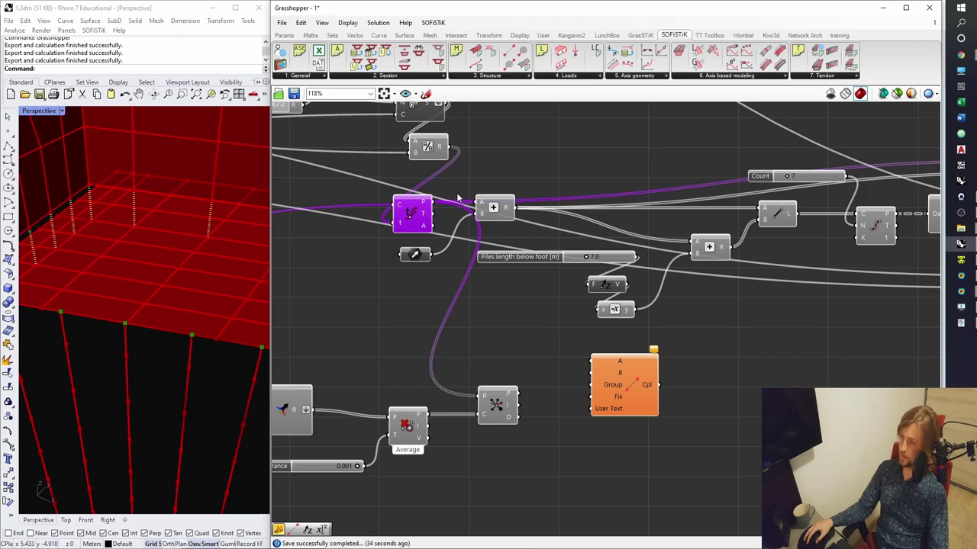
{"action": "left_click_drag", "start_coordinate": [435, 203], "coordinate": [634, 384]}
{"action": "left_click", "coordinate": [498, 403]}
{"action": "right_click_drag", "start_coordinate": [635, 384], "coordinate": [607, 342]}
{"action": "left_click_drag", "start_coordinate": [607, 343], "coordinate": [623, 349]}
{"action": "scroll", "coordinate": [210, 348], "scroll_direction": "down", "scroll_amount": 3}
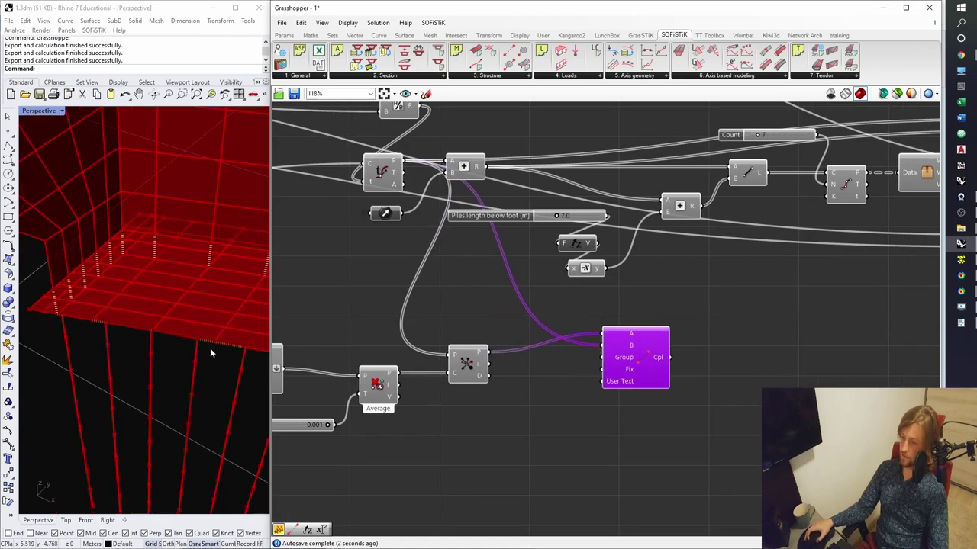
- Inspect the couplings between pile tops and slab edge in the Rhino viewport, nudge the coupling component, and save the definition
{"action": "right_click_drag", "start_coordinate": [210, 348], "coordinate": [178, 351], "text": "shift"}
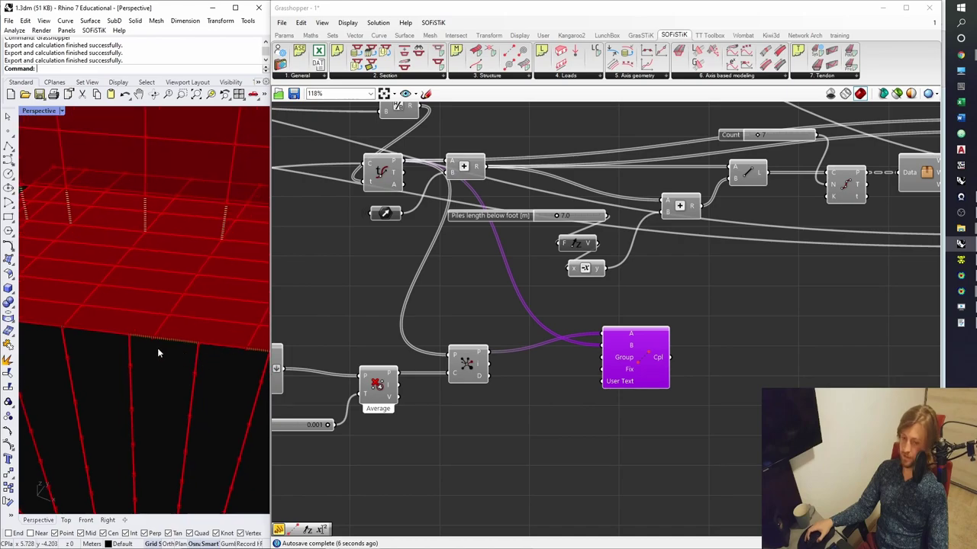
{"action": "scroll", "coordinate": [153, 338], "scroll_direction": "up", "scroll_amount": 3}
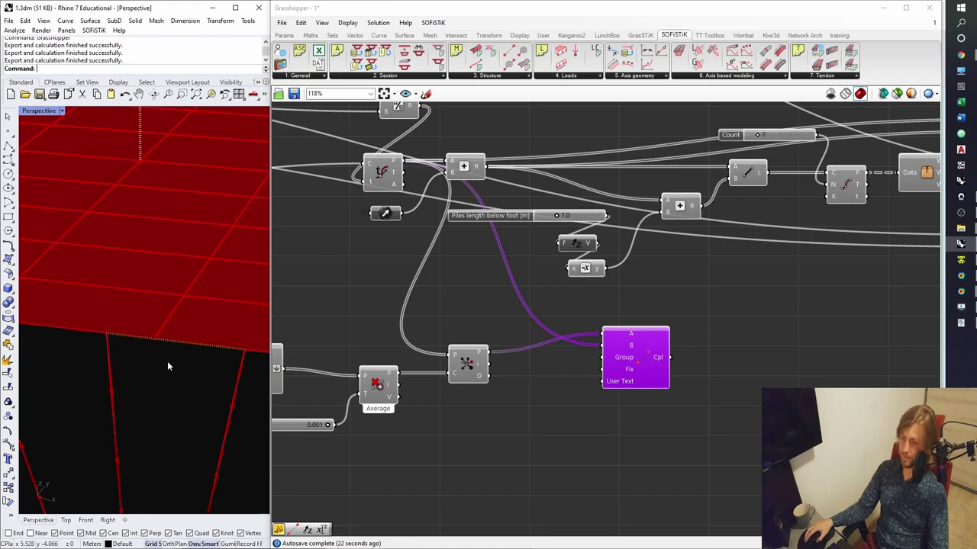
{"action": "scroll", "coordinate": [167, 359], "scroll_direction": "down", "scroll_amount": 5}
{"action": "scroll", "coordinate": [167, 359], "scroll_direction": "down", "scroll_amount": 2}
{"action": "left_click", "coordinate": [492, 383]}
{"action": "right_click_drag", "start_coordinate": [592, 394], "coordinate": [500, 421]}
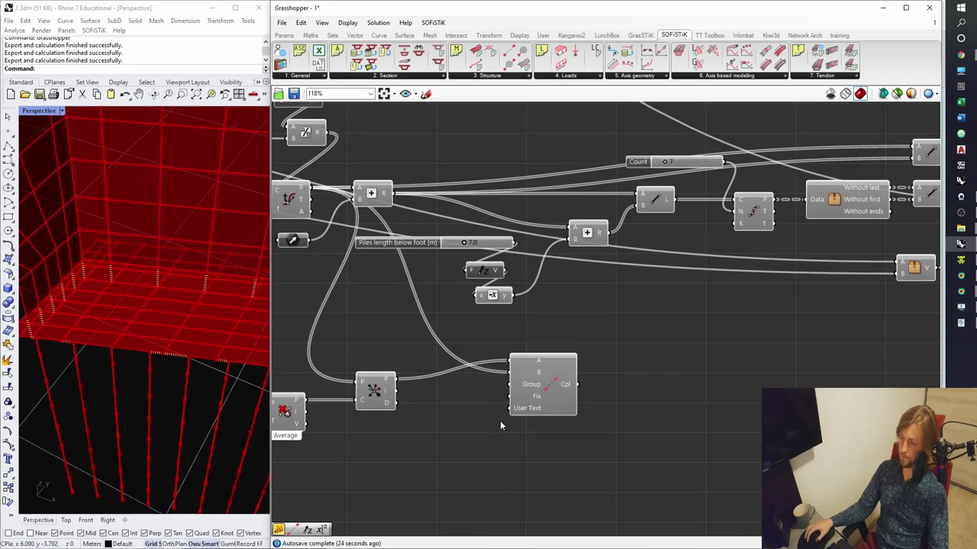
{"action": "left_click_drag", "start_coordinate": [550, 383], "coordinate": [556, 389]}
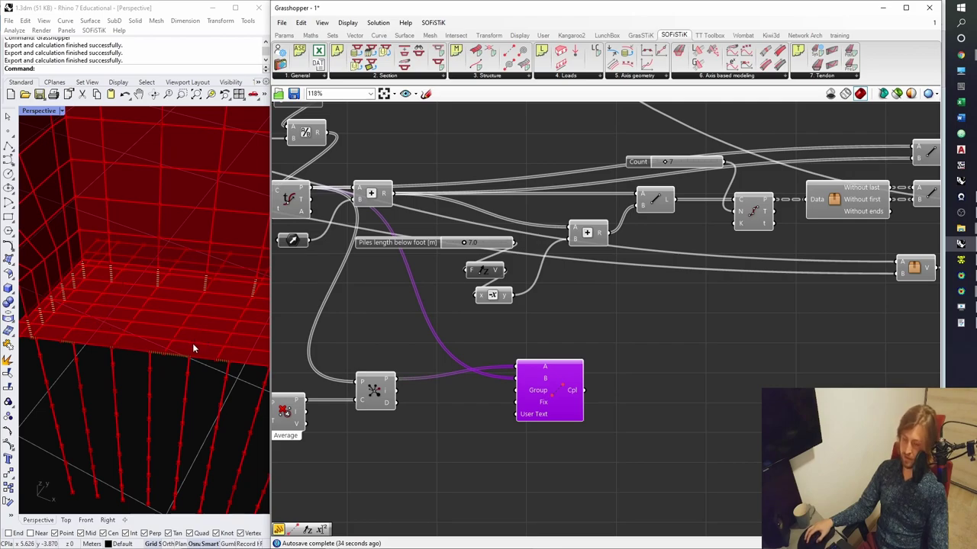
{"action": "right_click_drag", "start_coordinate": [615, 404], "coordinate": [532, 405]}
{"action": "left_click", "coordinate": [531, 406]}
{"action": "key", "text": "ctrl+s"}
- Add a panel containing "ppmm" beside the coupling component
{"action": "scroll", "coordinate": [438, 414], "scroll_direction": "up", "scroll_amount": 2}
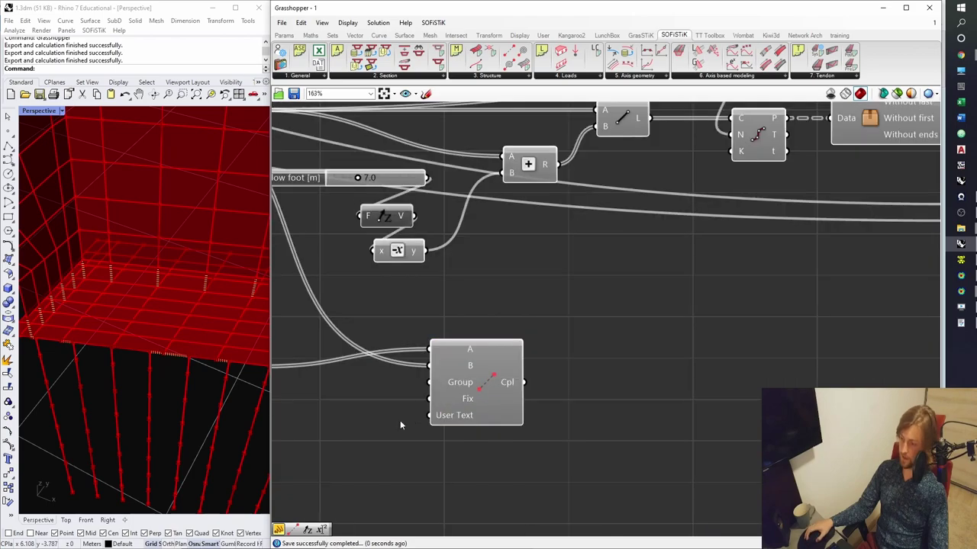
{"action": "double_click", "coordinate": [346, 438]}
{"action": "type", "text": "//pp"}
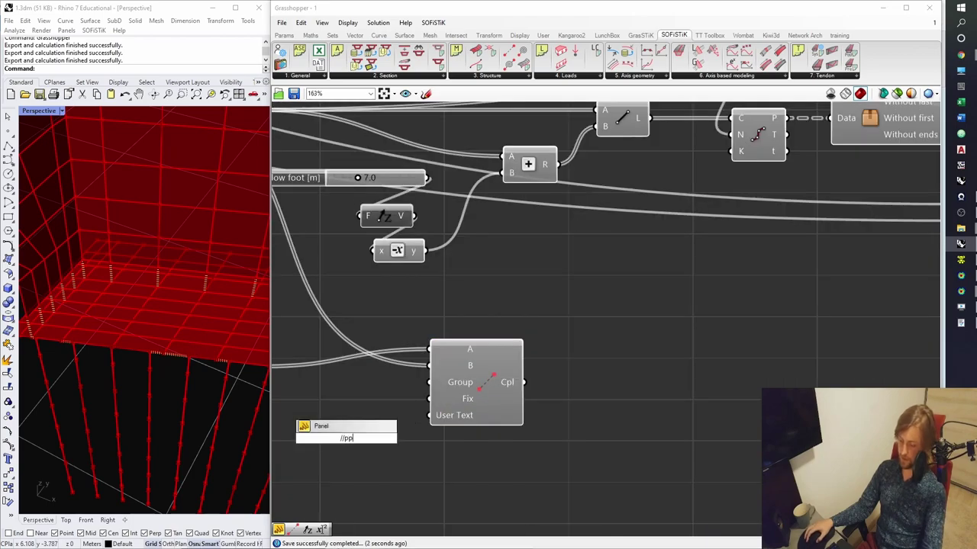
{"action": "type", "text": "mm"}
{"action": "key", "text": "Return"}
{"action": "double_click", "coordinate": [347, 439]}
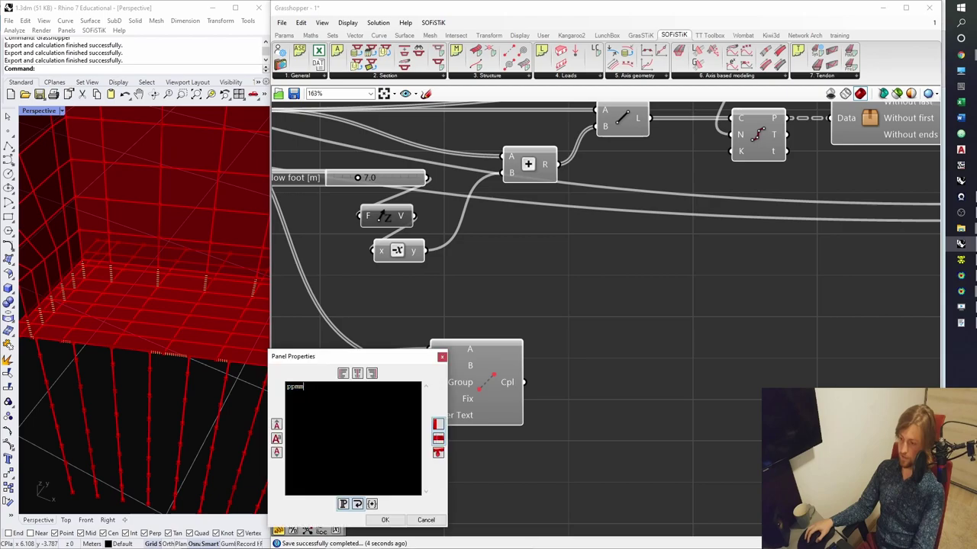
{"action": "left_click", "coordinate": [384, 519]}
- Connect the ppmm panel to the coupling's Fix input and align the panel next to it
{"action": "scroll", "coordinate": [360, 435], "scroll_direction": "up", "scroll_amount": 1}
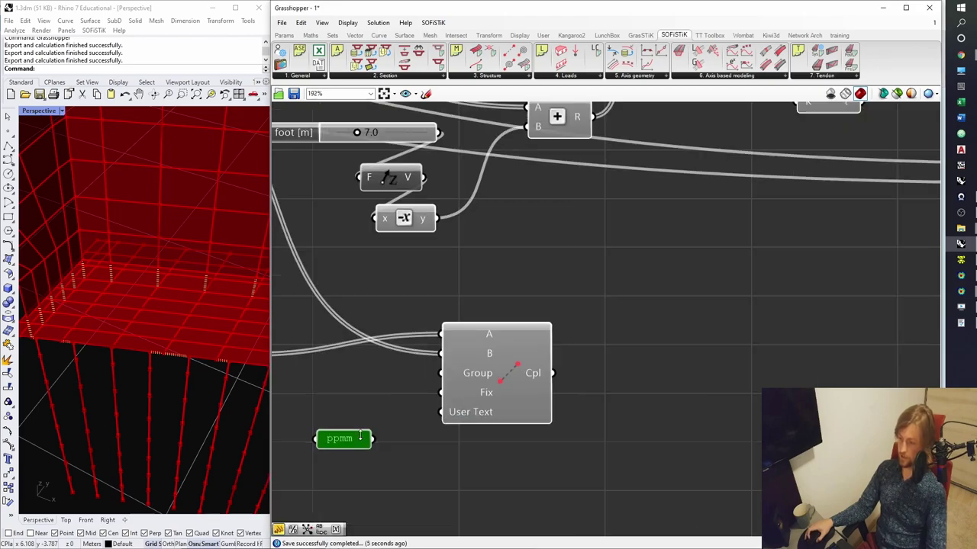
{"action": "scroll", "coordinate": [360, 435], "scroll_direction": "up", "scroll_amount": 3}
{"action": "left_click_drag", "start_coordinate": [317, 448], "coordinate": [328, 420]}
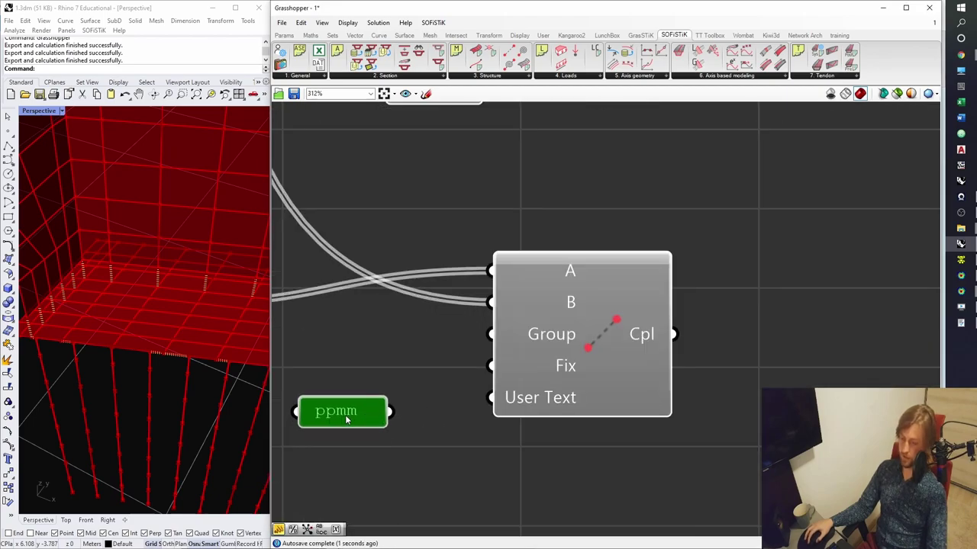
{"action": "left_click_drag", "start_coordinate": [389, 412], "coordinate": [488, 366]}
{"action": "left_click_drag", "start_coordinate": [354, 412], "coordinate": [399, 371]}
- Feed the coupling's Cpl output to the same destination as the structural line component's output
{"action": "scroll", "coordinate": [412, 381], "scroll_direction": "down", "scroll_amount": 6}
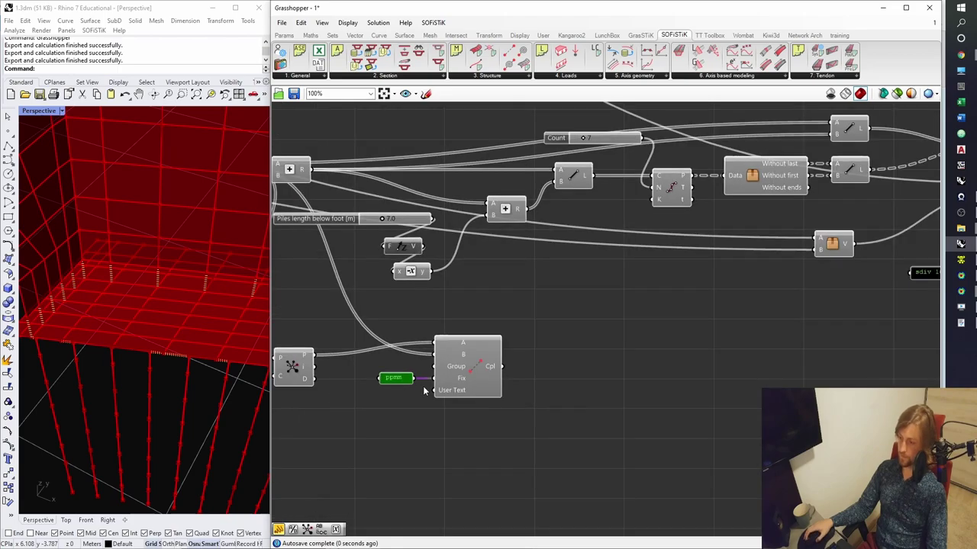
{"action": "scroll", "coordinate": [425, 390], "scroll_direction": "down", "scroll_amount": 1}
{"action": "right_click_drag", "start_coordinate": [699, 340], "coordinate": [565, 354]}
{"action": "left_click", "coordinate": [738, 282]}
{"action": "double_click", "coordinate": [754, 273]}
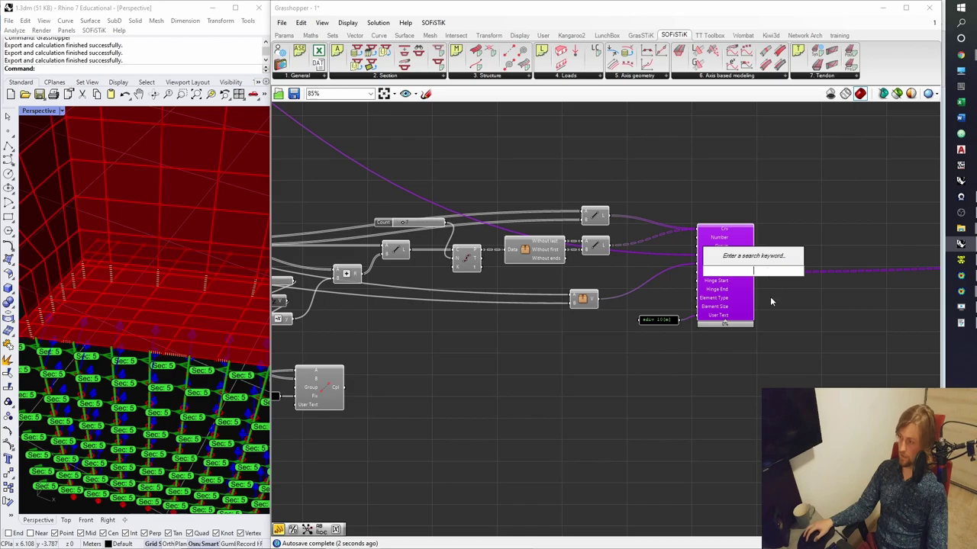
{"action": "left_click", "coordinate": [769, 299]}
{"action": "left_click_drag", "start_coordinate": [753, 273], "coordinate": [461, 385]}
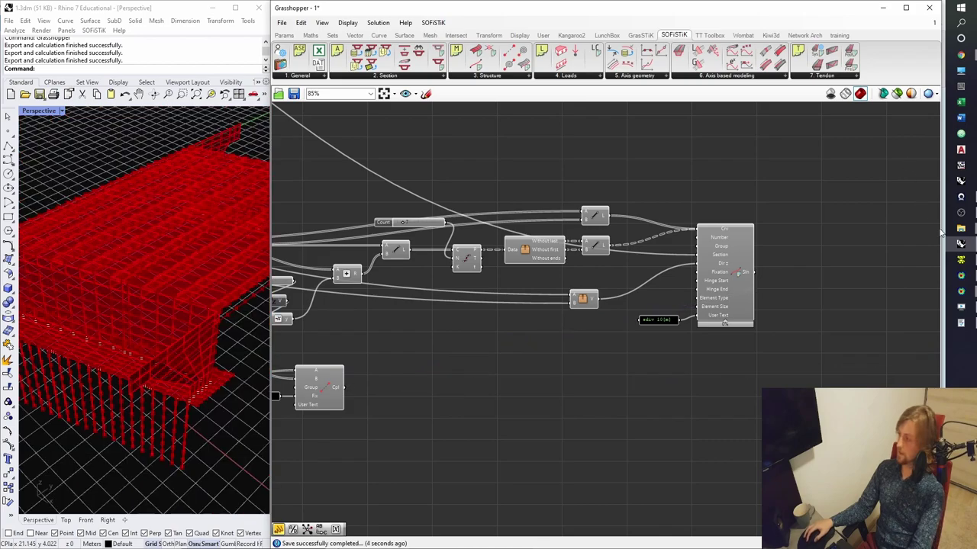
- Switch to SOFiSTiK Text Editor, calculate 1.dat, and open the resulting model in System Visualization
{"action": "left_click", "coordinate": [962, 261]}
{"action": "key", "text": "Return"}
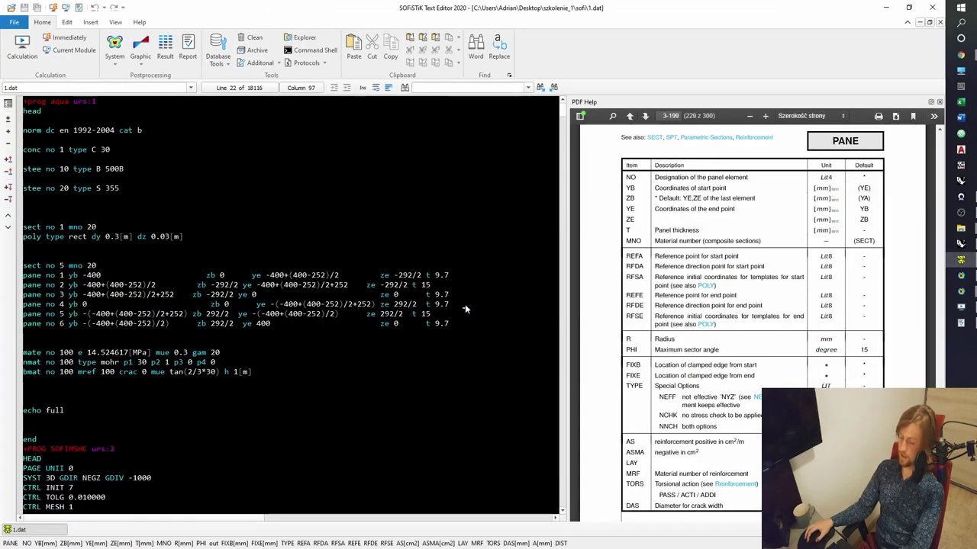
{"action": "key", "text": "ctrl+t"}
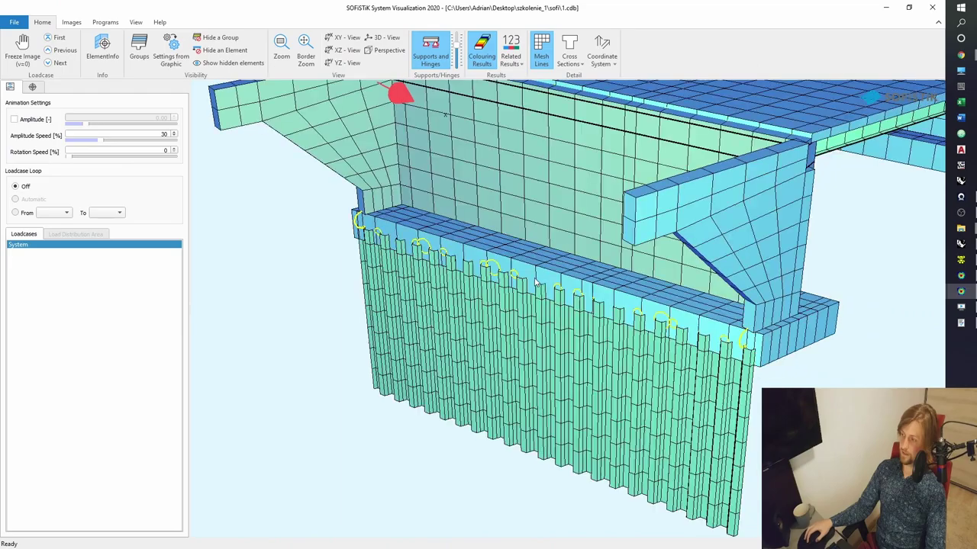
- Hide the cross sections and examine the couplings between the pile tops and the foundation slab edge nodes
{"action": "left_click_drag", "start_coordinate": [537, 282], "coordinate": [571, 296]}
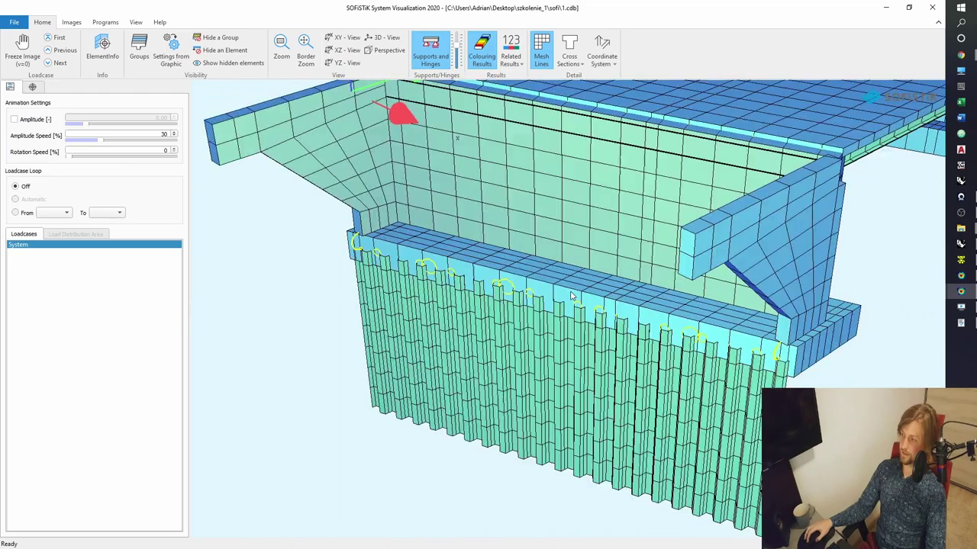
{"action": "left_click", "coordinate": [566, 58]}
{"action": "scroll", "coordinate": [548, 300], "scroll_direction": "up", "scroll_amount": 6}
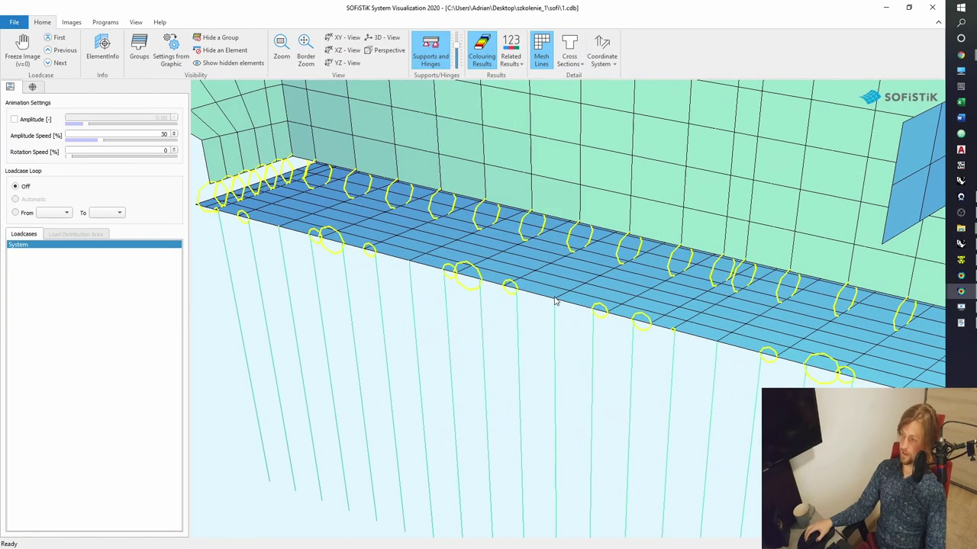
{"action": "scroll", "coordinate": [523, 302], "scroll_direction": "down", "scroll_amount": 3}
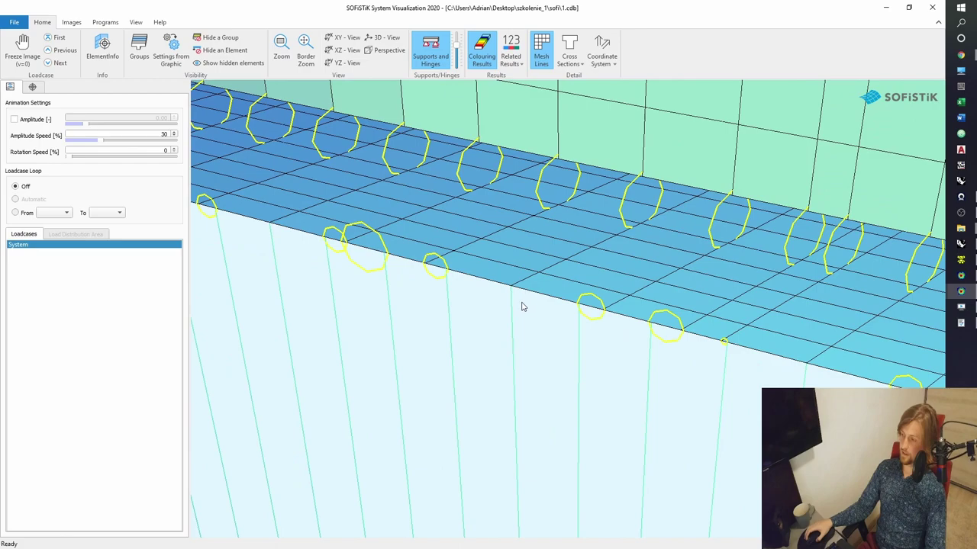
{"action": "scroll", "coordinate": [527, 309], "scroll_direction": "up", "scroll_amount": 2}
{"action": "scroll", "coordinate": [549, 313], "scroll_direction": "down", "scroll_amount": 2}
{"action": "scroll", "coordinate": [572, 311], "scroll_direction": "up", "scroll_amount": 2}
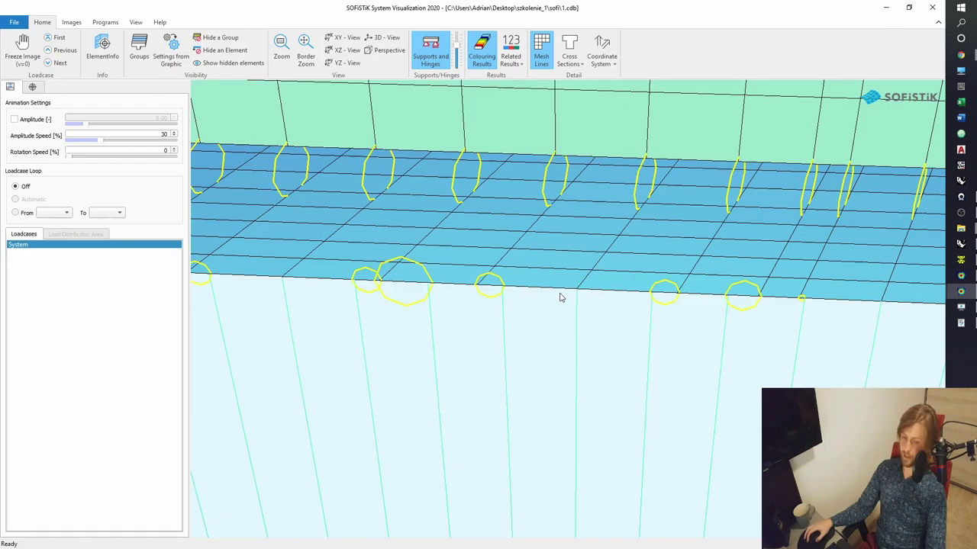
{"action": "scroll", "coordinate": [587, 308], "scroll_direction": "down", "scroll_amount": 2}
{"action": "left_click_drag", "start_coordinate": [672, 314], "coordinate": [665, 317]}
{"action": "middle_click_drag", "start_coordinate": [689, 317], "coordinate": [654, 319]}
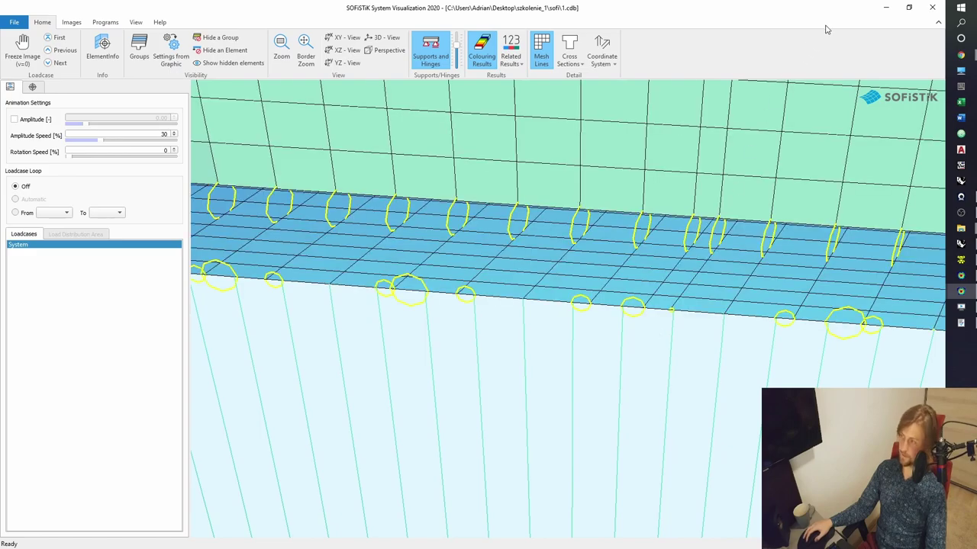
- Return to Grasshopper and add a number slider of 0.00001 beside the SOFiSTiK mesh component with the Tolerance input
{"action": "left_click", "coordinate": [885, 8]}
{"action": "scroll", "coordinate": [724, 190], "scroll_direction": "down", "scroll_amount": 4}
{"action": "right_click_drag", "start_coordinate": [724, 190], "coordinate": [665, 382]}
{"action": "right_click_drag", "start_coordinate": [654, 132], "coordinate": [630, 261]}
{"action": "scroll", "coordinate": [629, 261], "scroll_direction": "up", "scroll_amount": 2}
{"action": "scroll", "coordinate": [629, 258], "scroll_direction": "up", "scroll_amount": 8}
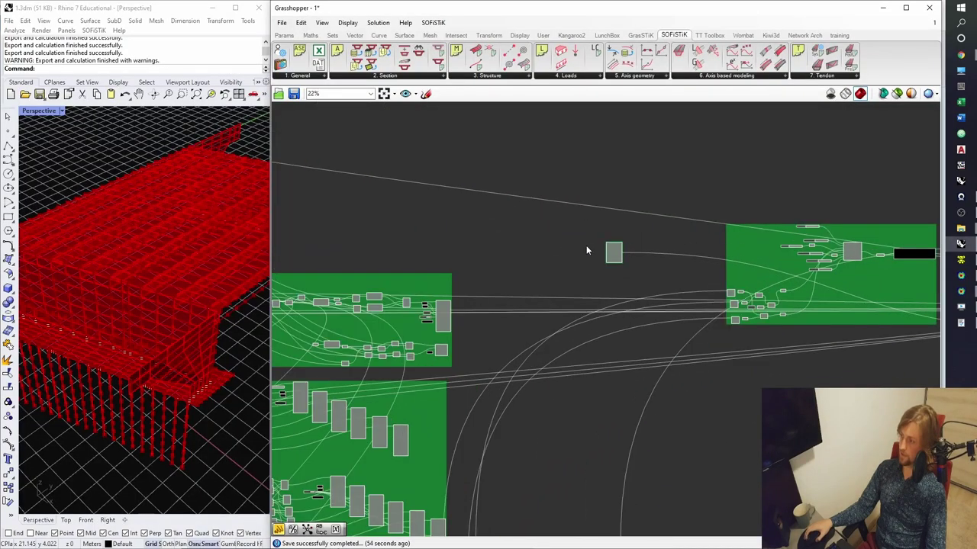
{"action": "left_click", "coordinate": [662, 246]}
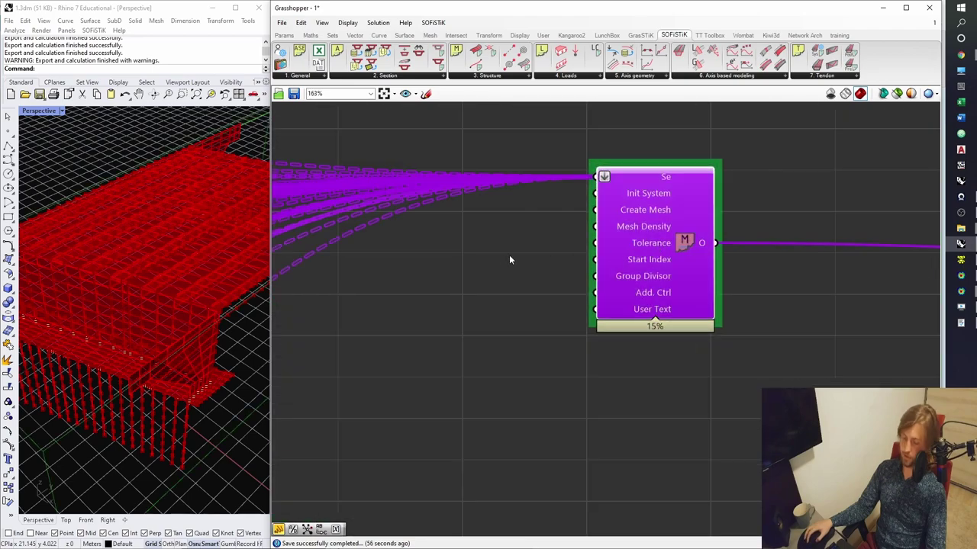
{"action": "right_click_drag", "start_coordinate": [484, 267], "coordinate": [474, 289]}
{"action": "left_click", "coordinate": [474, 288]}
{"action": "left_click", "coordinate": [624, 269]}
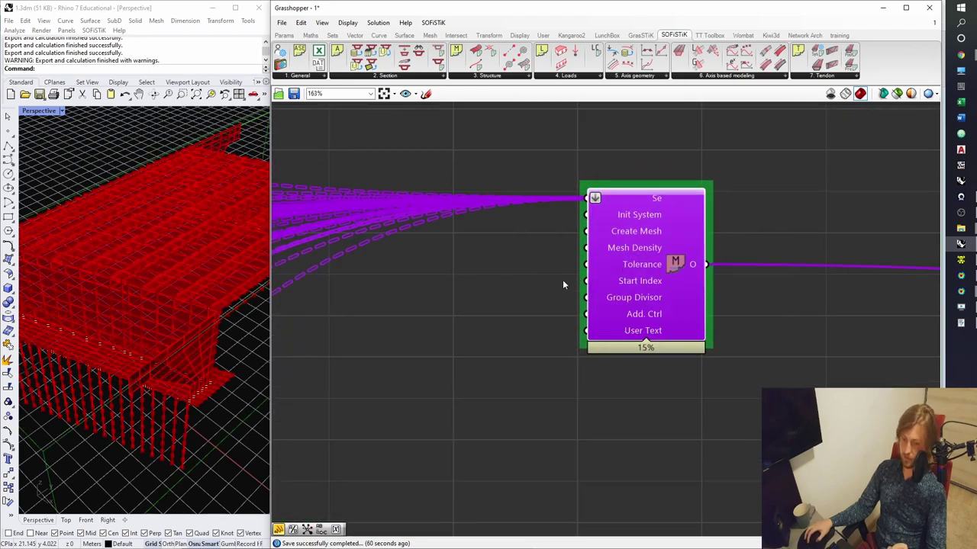
{"action": "double_click", "coordinate": [439, 270]}
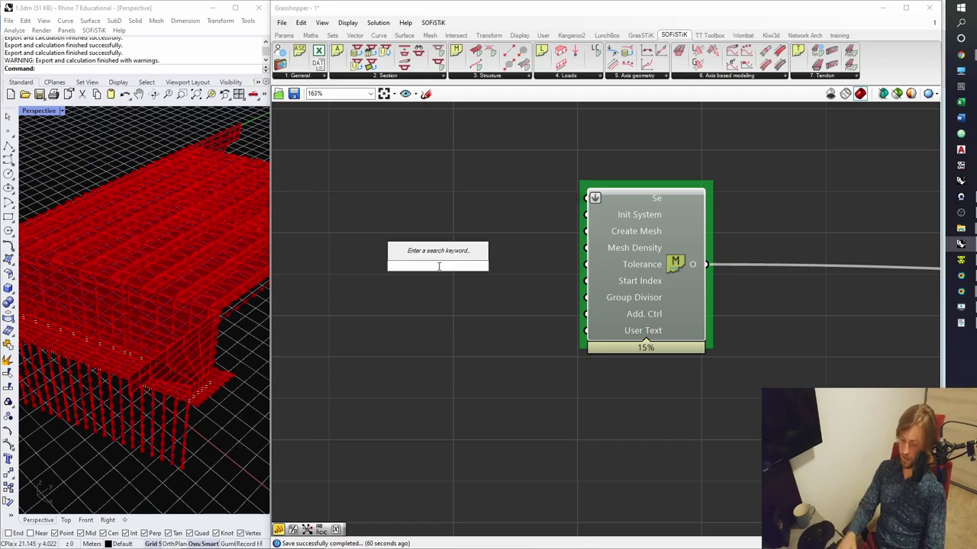
{"action": "type", "text": "0.0000"}
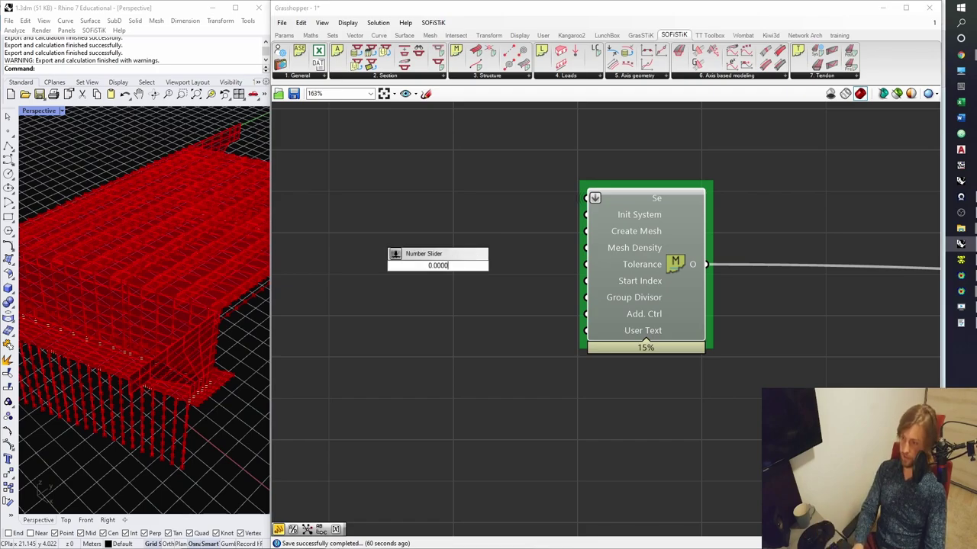
{"action": "type", "text": "1"}
{"action": "key", "text": "Return"}
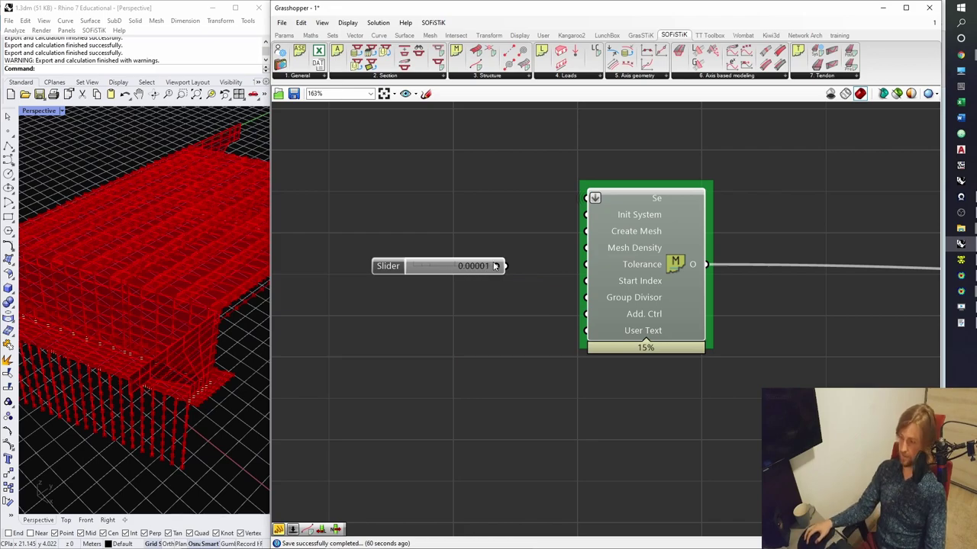
- Connect the 0.00001 slider to the mesh component's Tolerance input and space it away from the component
{"action": "left_click_drag", "start_coordinate": [499, 265], "coordinate": [585, 264]}
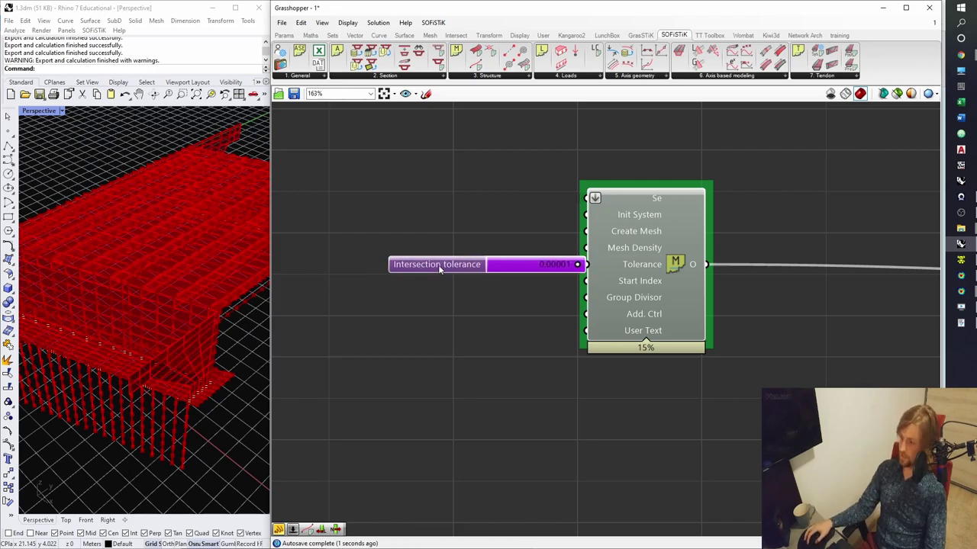
{"action": "left_click_drag", "start_coordinate": [439, 266], "coordinate": [413, 266]}
{"action": "left_click", "coordinate": [746, 243]}
- Switch to SOFiSTiK Text Editor and recalculate 1.dat with the new intersection tolerance
{"action": "left_click", "coordinate": [957, 260]}
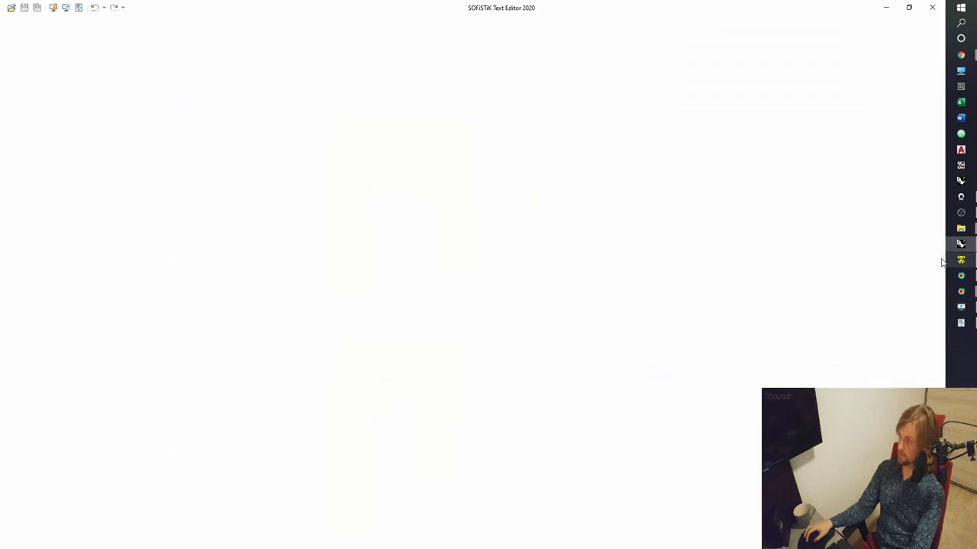
{"action": "left_click", "coordinate": [507, 294]}
{"action": "key", "text": "F5"}
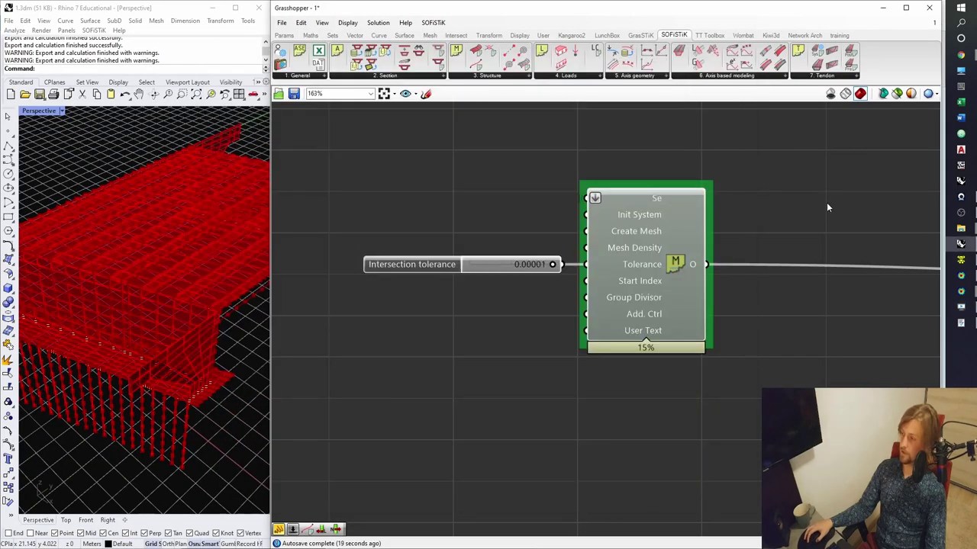
- Move the Intersection tolerance slider slightly farther from the mesh component and review the pile row in the Rhino model
{"action": "left_click_drag", "start_coordinate": [439, 269], "coordinate": [432, 268]}
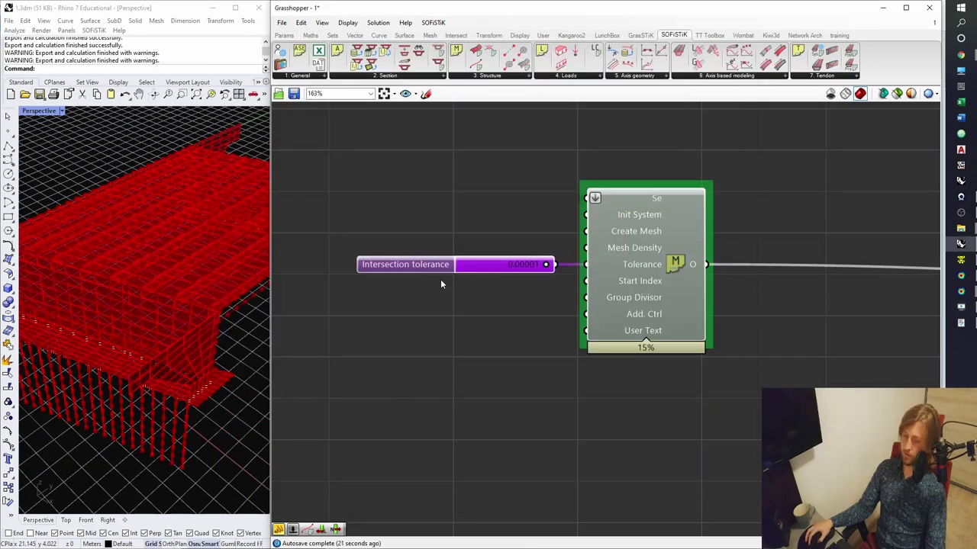
{"action": "left_click", "coordinate": [441, 284]}
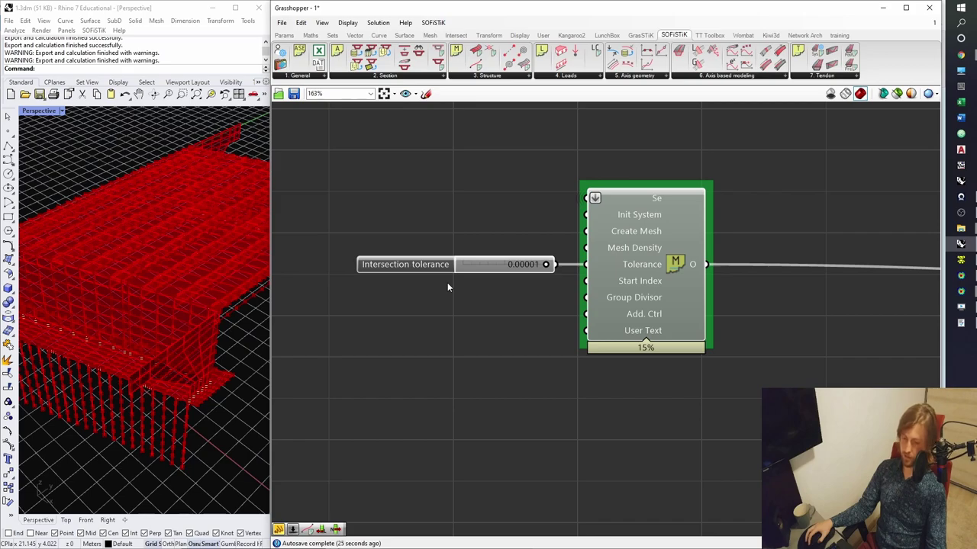
{"action": "scroll", "coordinate": [512, 267], "scroll_direction": "down", "scroll_amount": 10}
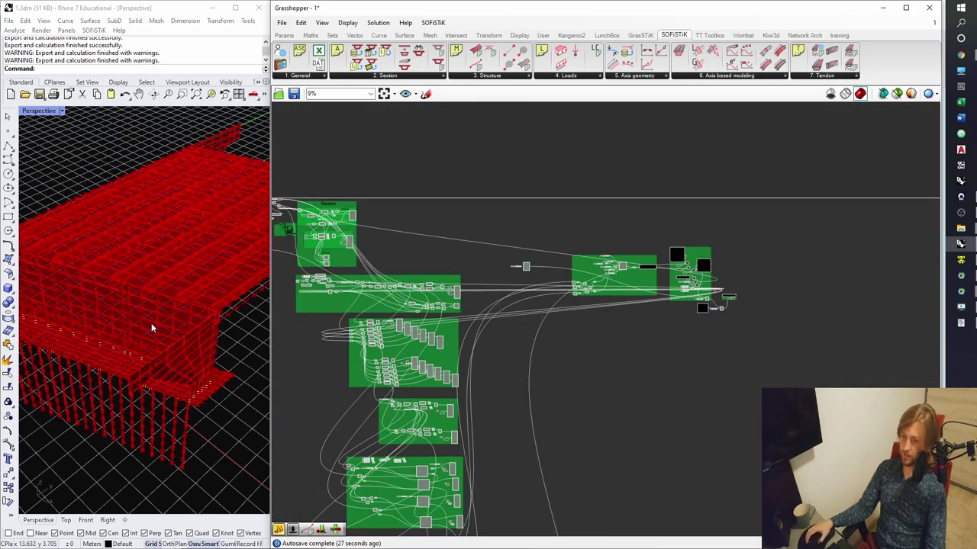
{"action": "right_click_drag", "start_coordinate": [151, 323], "coordinate": [240, 311]}
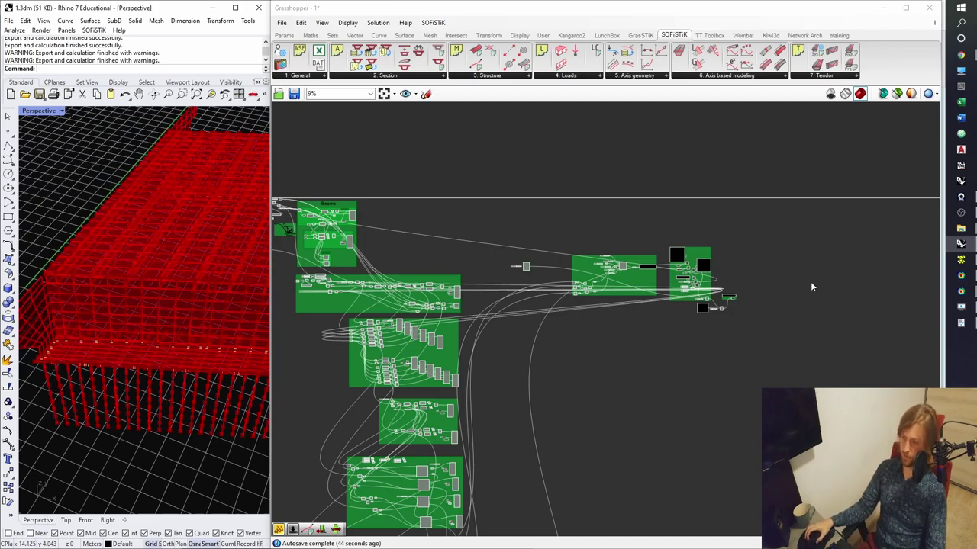
{"action": "scroll", "coordinate": [517, 259], "scroll_direction": "up", "scroll_amount": 5}
- Switch to SOFiSTiK System Visualization and examine the couplings between the pile tops and the foundation slab edge nodes
{"action": "key", "text": "alt+Tab"}
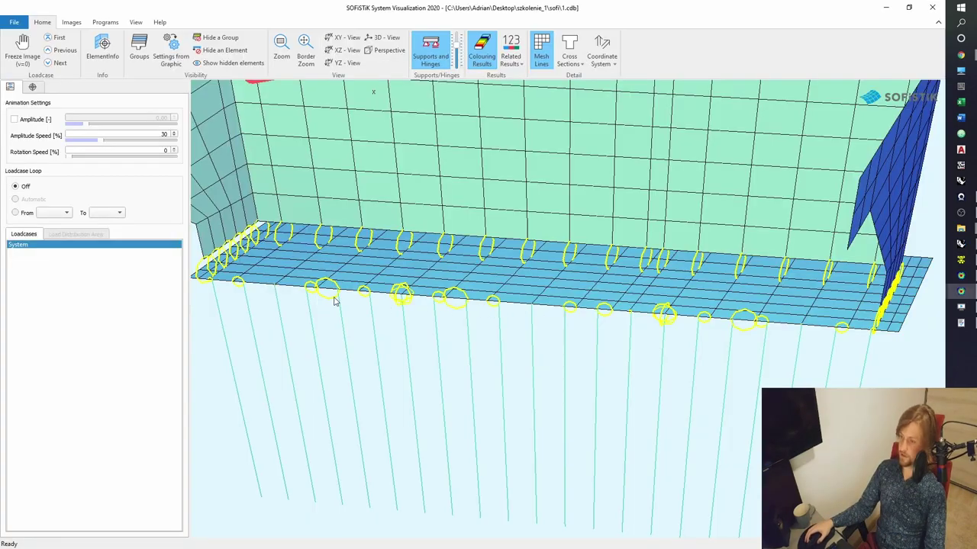
{"action": "scroll", "coordinate": [520, 308], "scroll_direction": "up", "scroll_amount": 5}
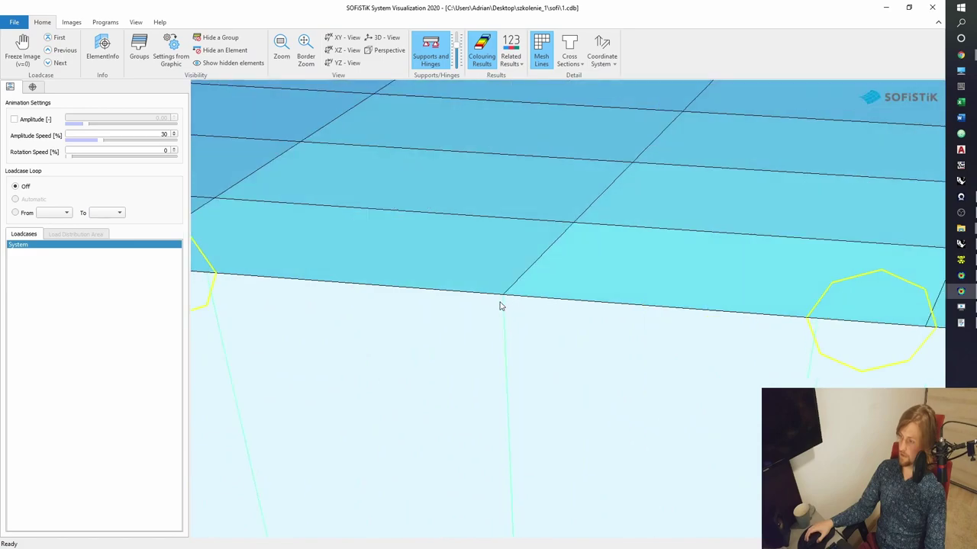
{"action": "scroll", "coordinate": [502, 301], "scroll_direction": "down", "scroll_amount": 3}
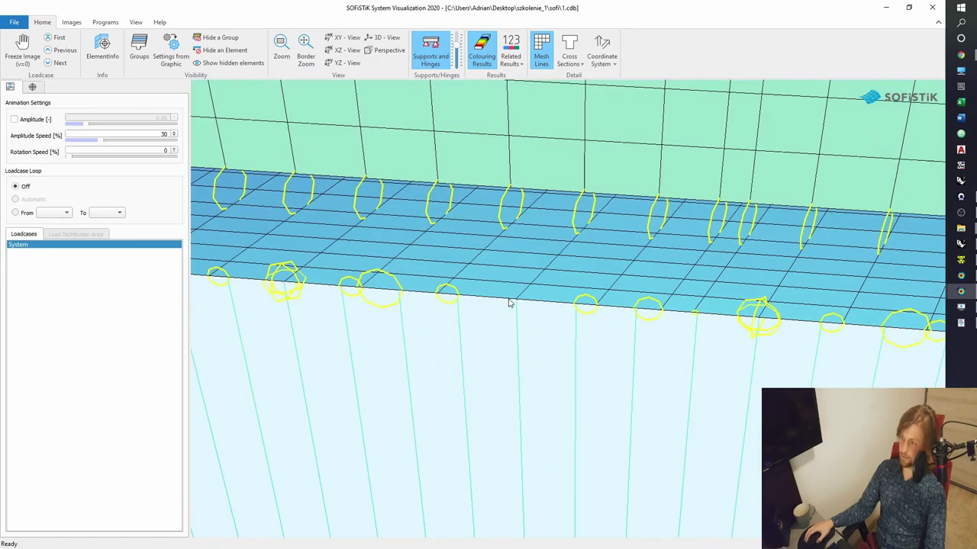
{"action": "scroll", "coordinate": [674, 330], "scroll_direction": "up", "scroll_amount": 5}
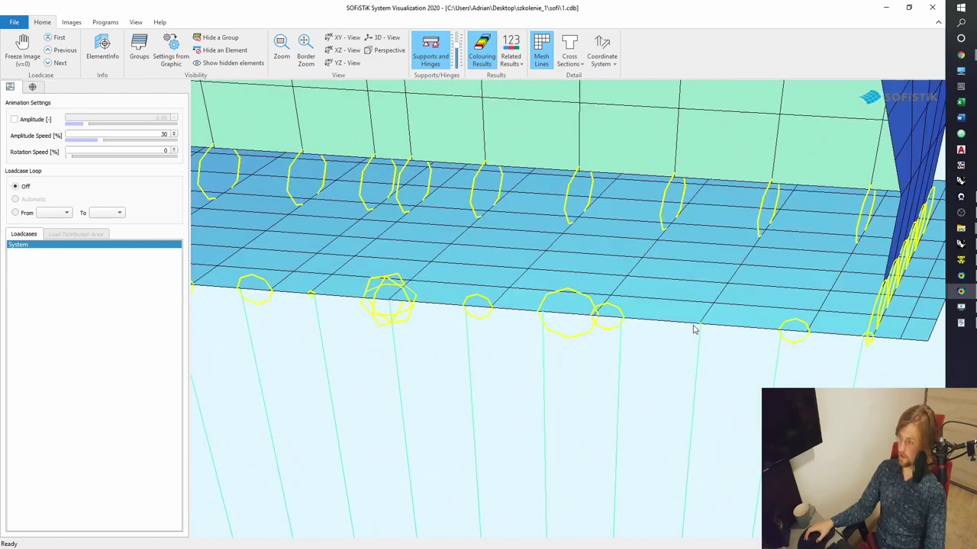
{"action": "scroll", "coordinate": [744, 333], "scroll_direction": "down", "scroll_amount": 2}
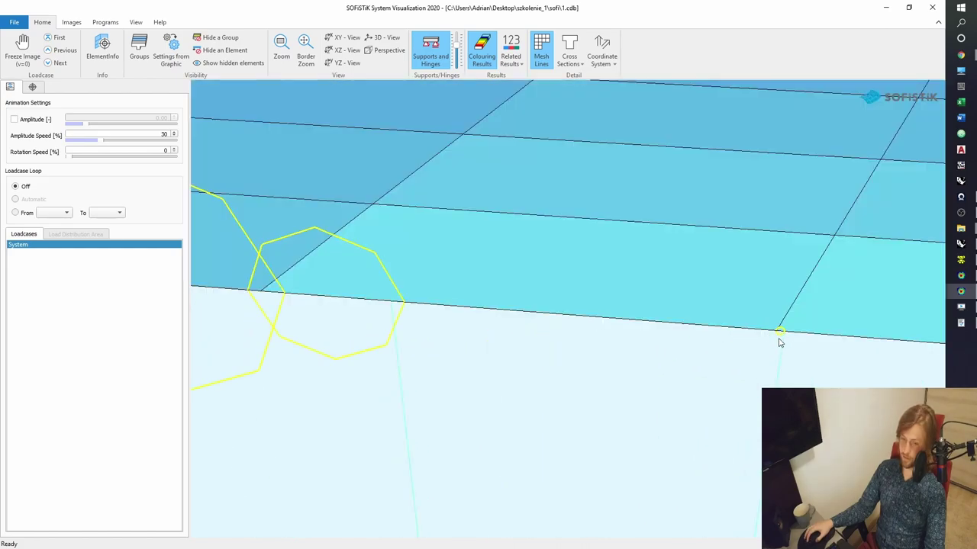
{"action": "scroll", "coordinate": [774, 342], "scroll_direction": "down", "scroll_amount": 3}
{"action": "scroll", "coordinate": [715, 341], "scroll_direction": "up", "scroll_amount": 4}
{"action": "scroll", "coordinate": [730, 343], "scroll_direction": "down", "scroll_amount": 2}
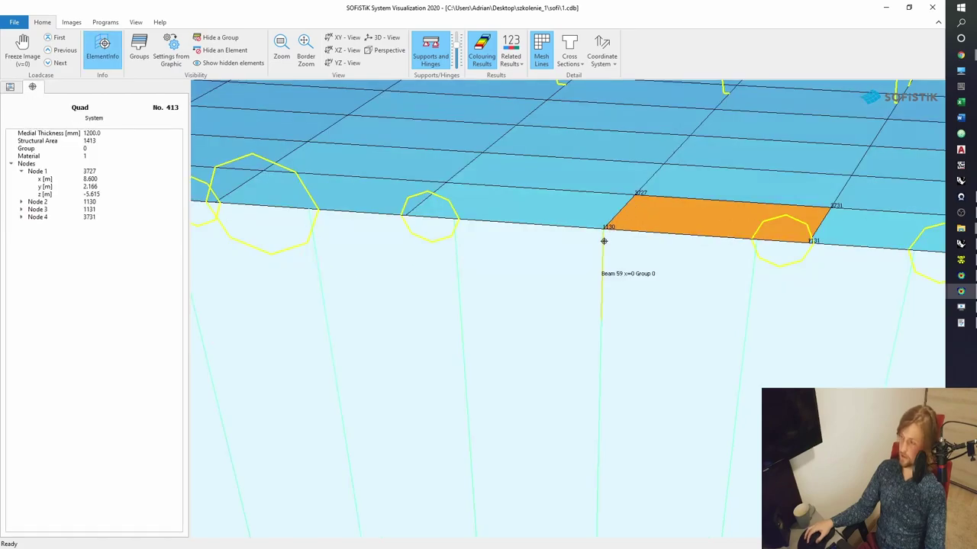
- Inspect the element information of an uncoupled pile's top beam and the adjoining slab quad to compare their node numbers
{"action": "left_click", "coordinate": [609, 235]}
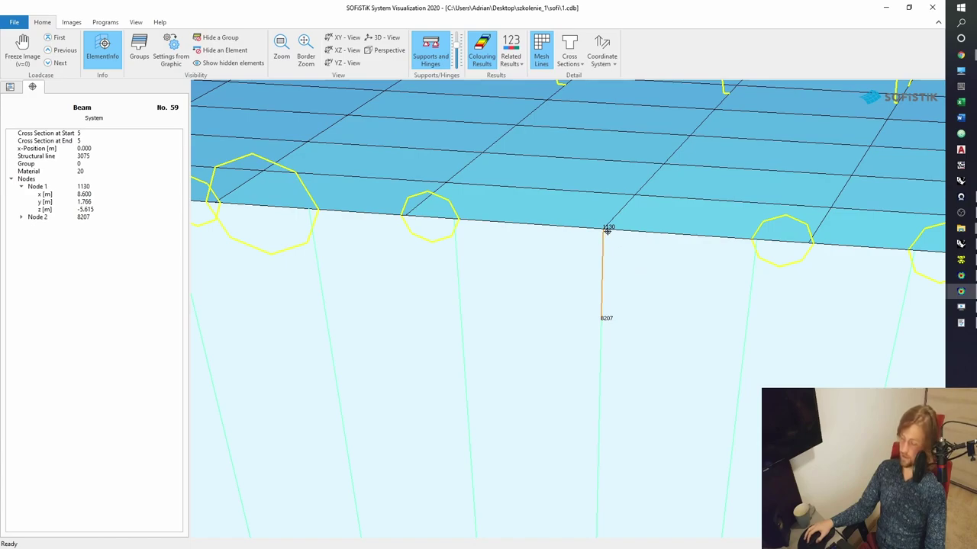
{"action": "left_click", "coordinate": [582, 222]}
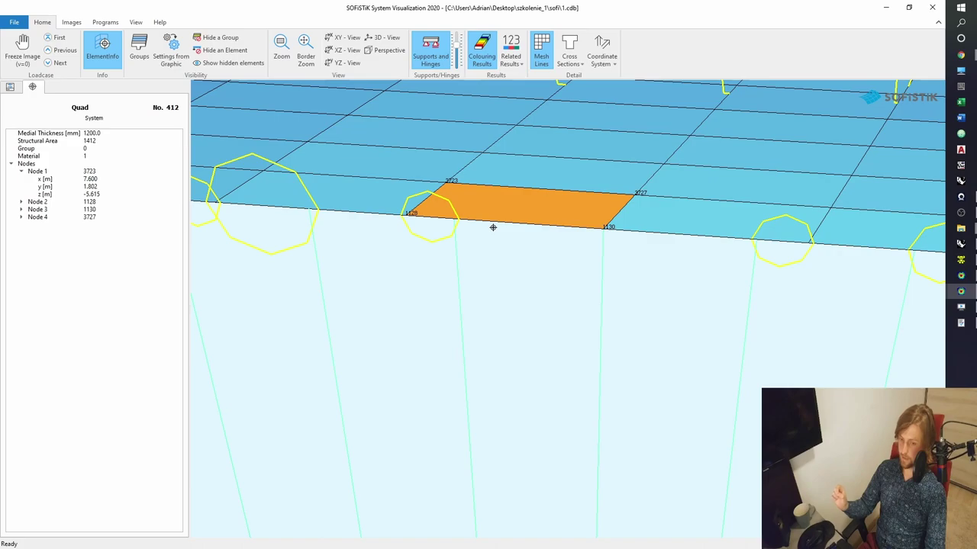
{"action": "left_click", "coordinate": [605, 233]}
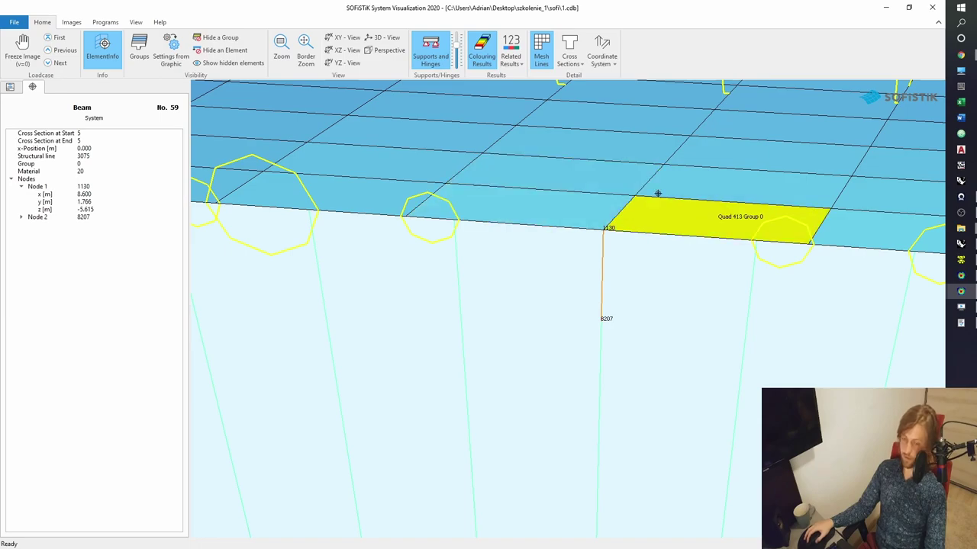
{"action": "scroll", "coordinate": [665, 247], "scroll_direction": "up", "scroll_amount": 3}
- Return to Grasshopper and delete the Intersection tolerance slider from the mesh component's Tolerance input
{"action": "key", "text": "alt+Tab"}
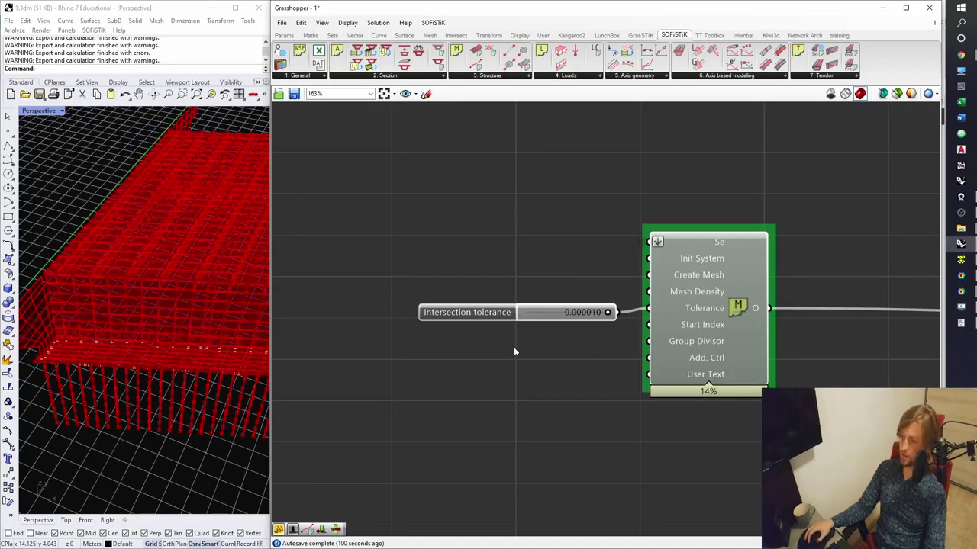
{"action": "left_click_drag", "start_coordinate": [514, 352], "coordinate": [444, 280]}
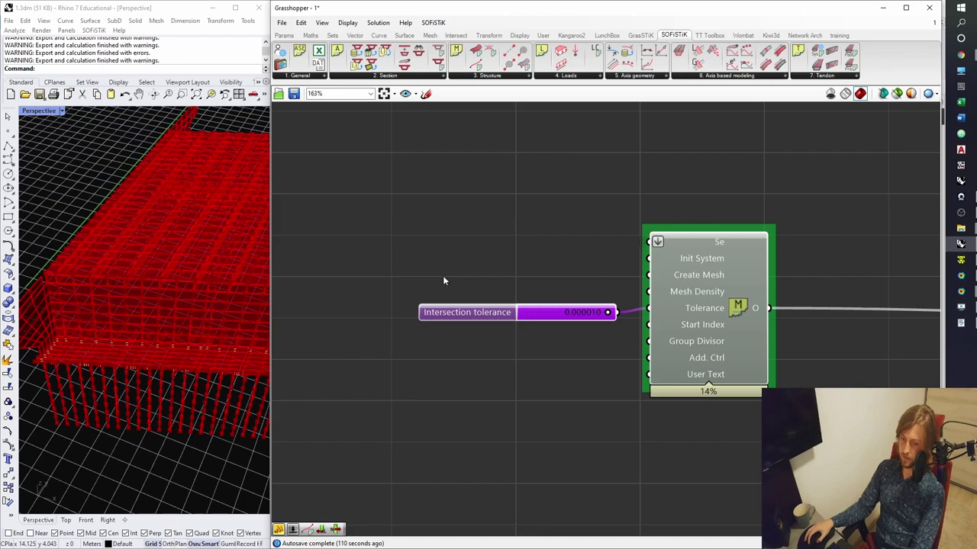
{"action": "key", "text": "Delete"}
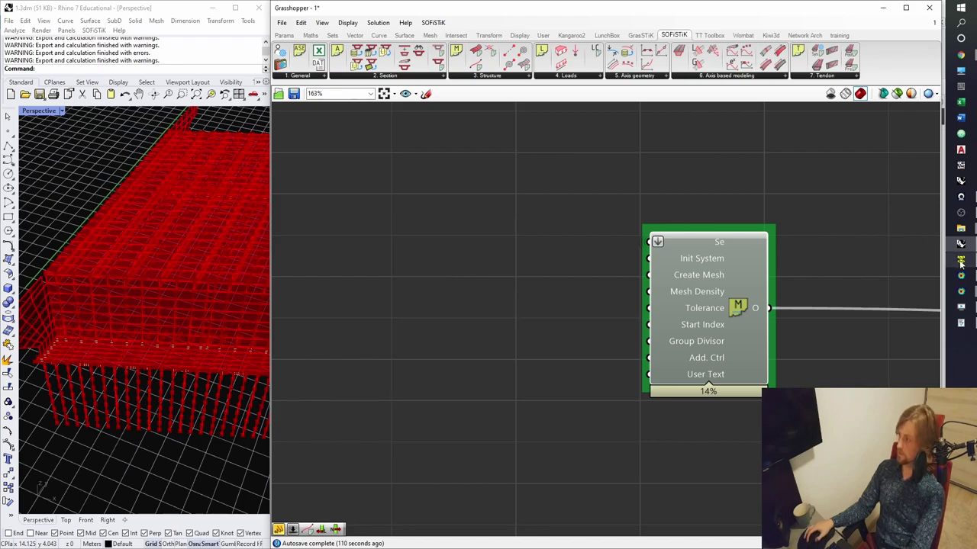
- Switch back to SOFiSTiK System Visualization and check the pile-top couplings along the slab edge without the custom tolerance
{"action": "key", "text": "alt+Tab"}
{"action": "left_click", "coordinate": [525, 295]}
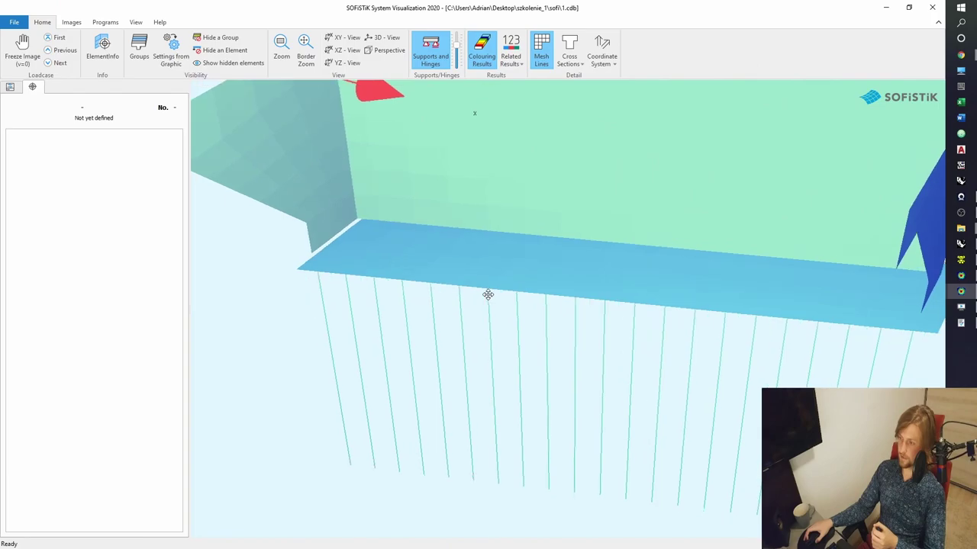
{"action": "scroll", "coordinate": [487, 295], "scroll_direction": "up", "scroll_amount": 5}
{"action": "left_click_drag", "start_coordinate": [480, 296], "coordinate": [480, 275]}
{"action": "scroll", "coordinate": [436, 259], "scroll_direction": "up", "scroll_amount": 5}
{"action": "scroll", "coordinate": [420, 250], "scroll_direction": "down", "scroll_amount": 3}
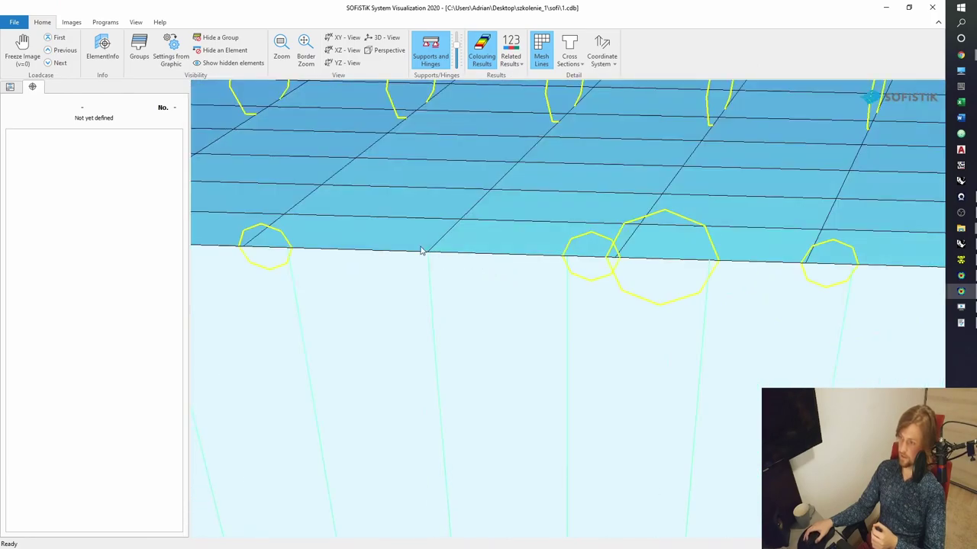
{"action": "scroll", "coordinate": [422, 251], "scroll_direction": "down", "scroll_amount": 3}
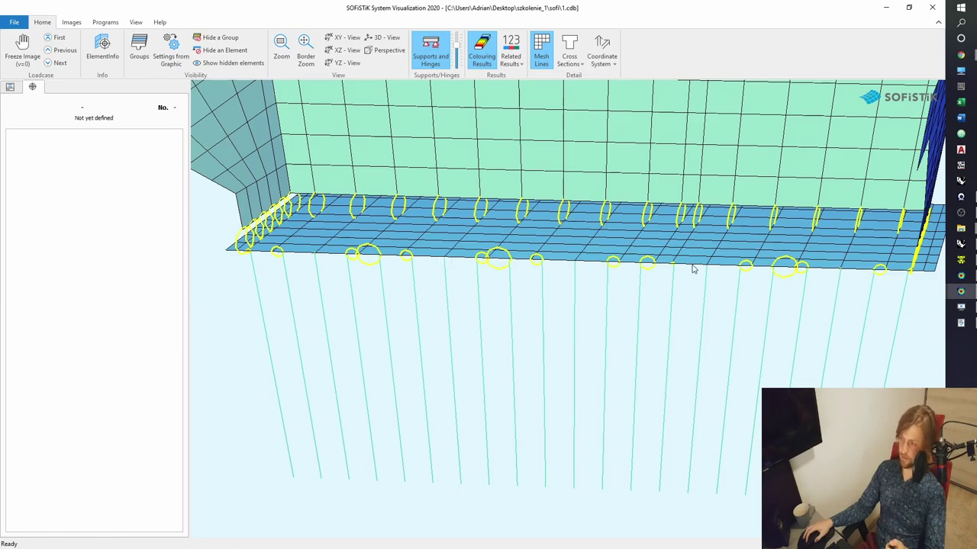
{"action": "scroll", "coordinate": [421, 253], "scroll_direction": "up", "scroll_amount": 3}
{"action": "scroll", "coordinate": [418, 252], "scroll_direction": "up", "scroll_amount": 2}
- Inspect the element information of another uncoupled pile and its adjoining slab quad to see whether they share a node
{"action": "double_click", "coordinate": [401, 232]}
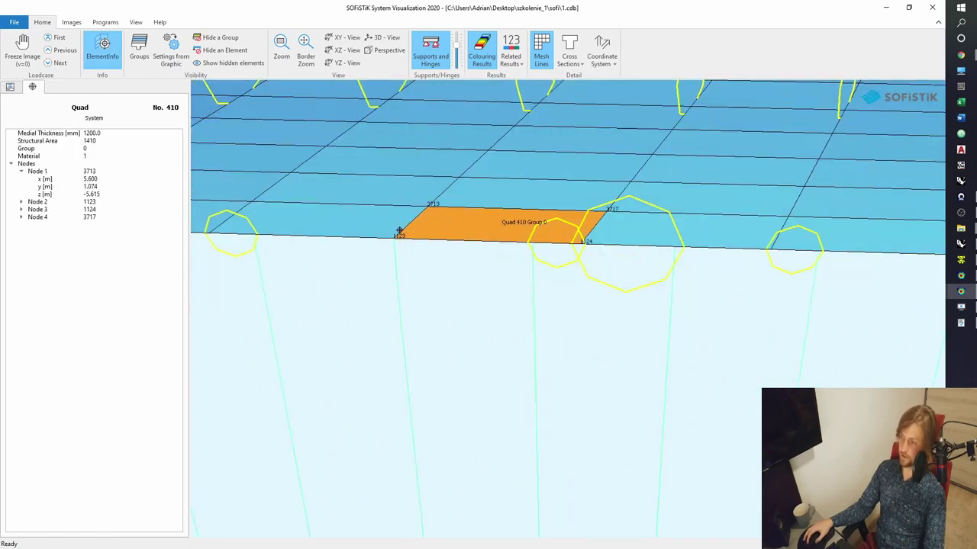
{"action": "left_click", "coordinate": [389, 231]}
{"action": "left_click", "coordinate": [392, 246]}
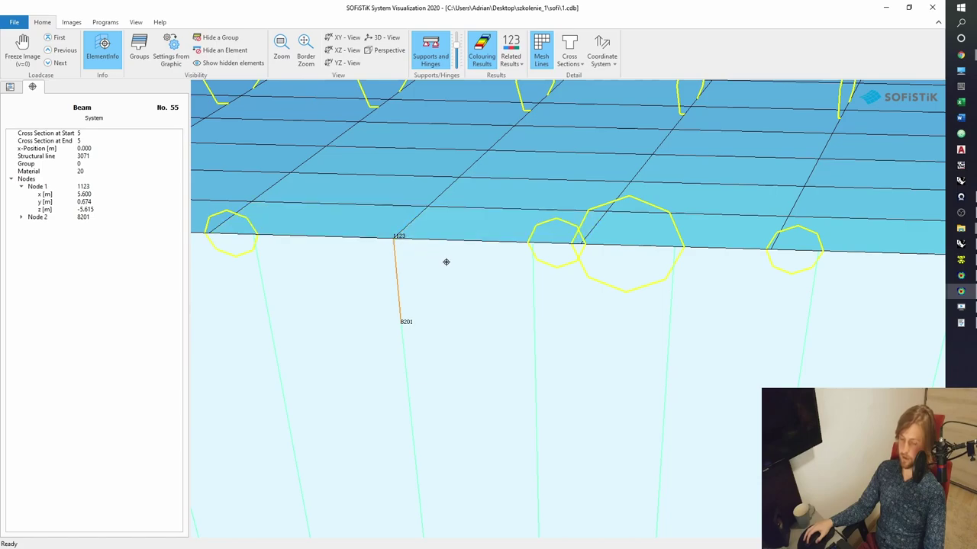
{"action": "scroll", "coordinate": [447, 262], "scroll_direction": "down", "scroll_amount": 3}
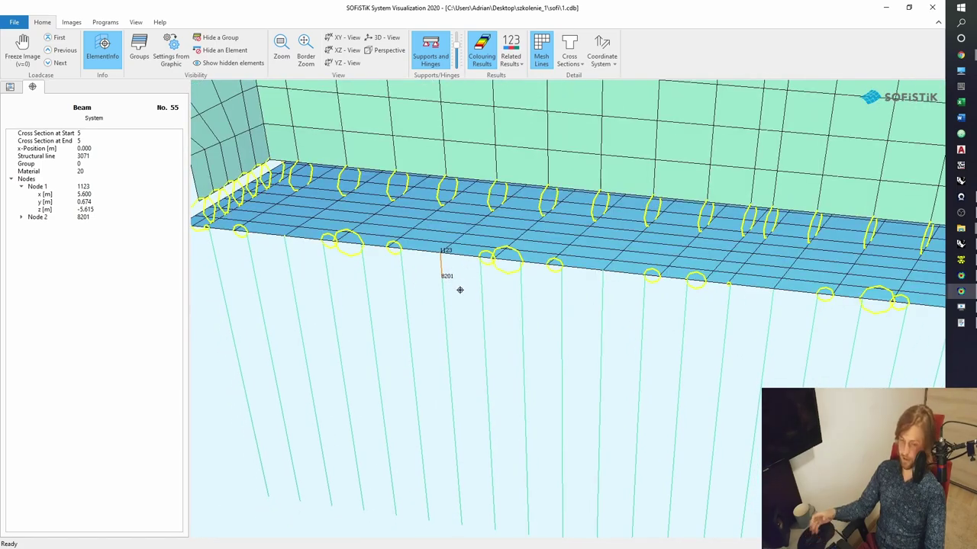
{"action": "scroll", "coordinate": [481, 288], "scroll_direction": "down", "scroll_amount": 3}
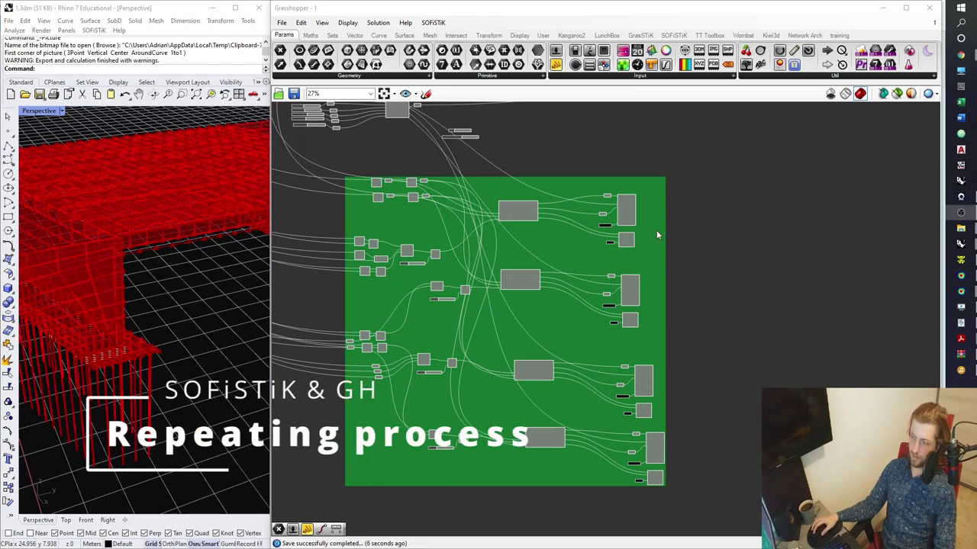
- Examine the inputs and outputs of the first pile cluster in the green Grasshopper group that repeats the pile definition
{"action": "scroll", "coordinate": [506, 200], "scroll_direction": "up", "scroll_amount": 4}
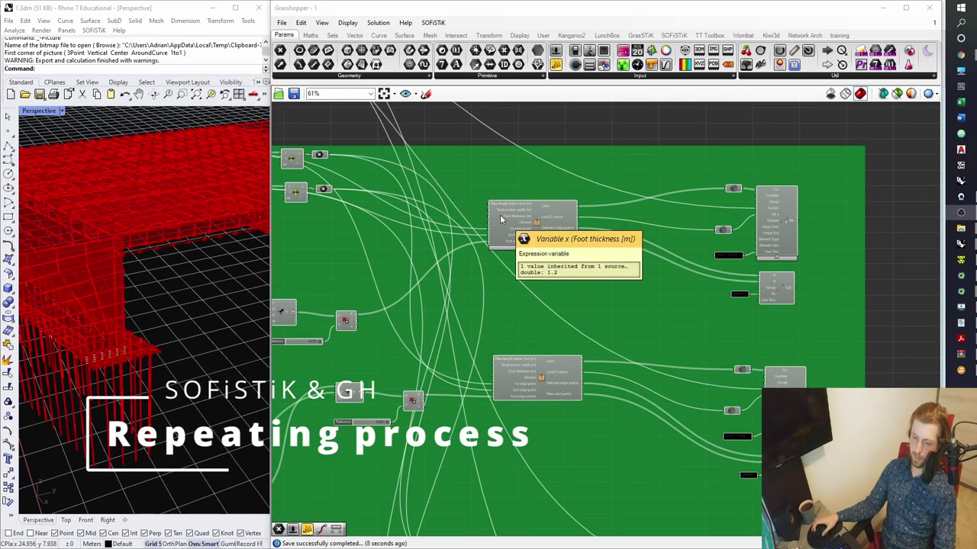
{"action": "scroll", "coordinate": [497, 197], "scroll_direction": "up", "scroll_amount": 1}
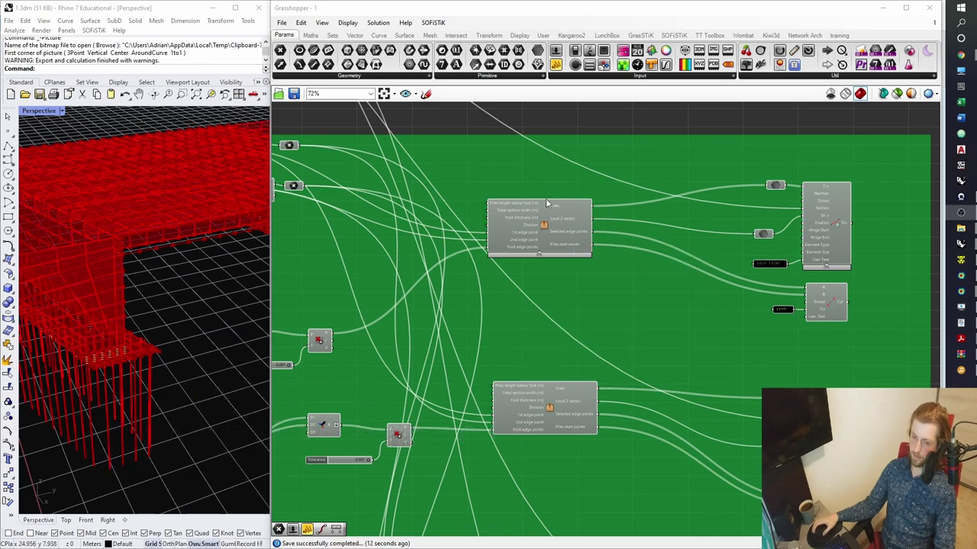
{"action": "scroll", "coordinate": [546, 218], "scroll_direction": "up", "scroll_amount": 3}
{"action": "left_click", "coordinate": [537, 234]}
{"action": "right_click_drag", "start_coordinate": [537, 234], "coordinate": [500, 293]}
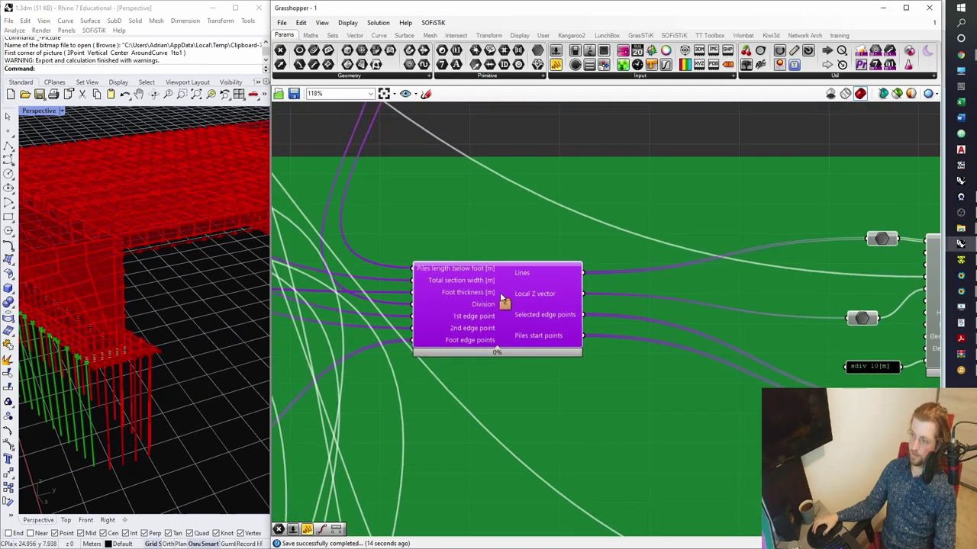
{"action": "scroll", "coordinate": [500, 292], "scroll_direction": "up", "scroll_amount": 2}
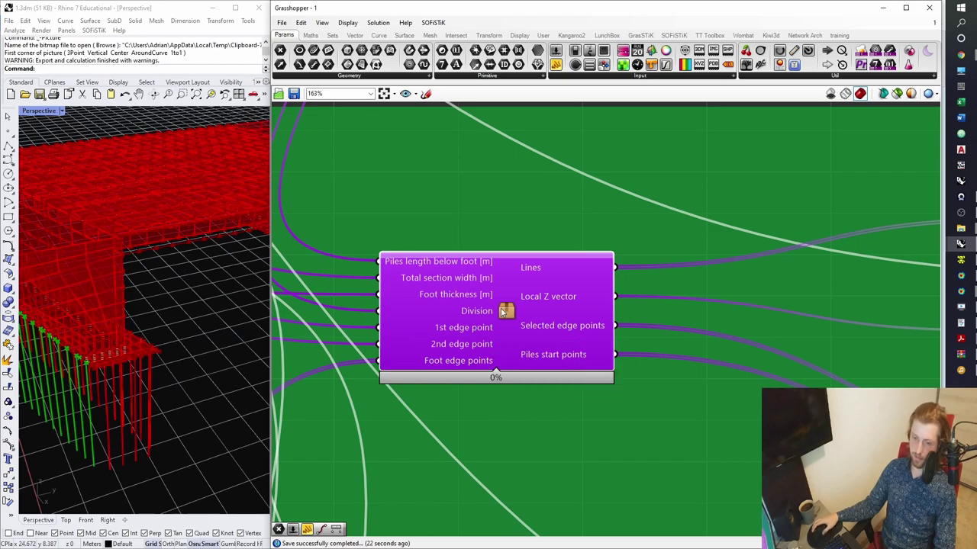
{"action": "scroll", "coordinate": [506, 309], "scroll_direction": "down", "scroll_amount": 5}
{"action": "right_click_drag", "start_coordinate": [513, 312], "coordinate": [527, 230]}
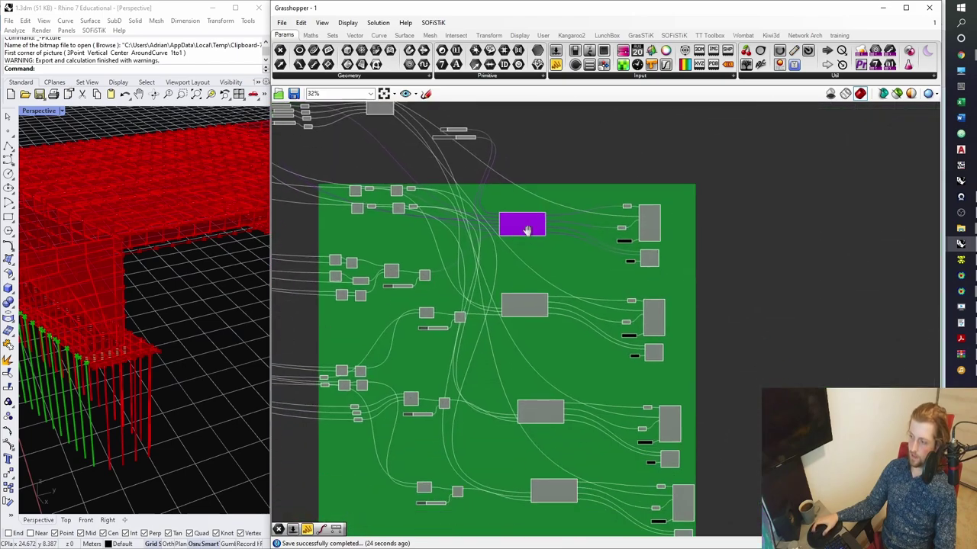
- Select the other three pile clusters one by one to see which piles each generates in Rhino, and clear the selection
{"action": "left_click", "coordinate": [525, 305]}
{"action": "left_click", "coordinate": [540, 412]}
{"action": "left_click", "coordinate": [554, 490]}
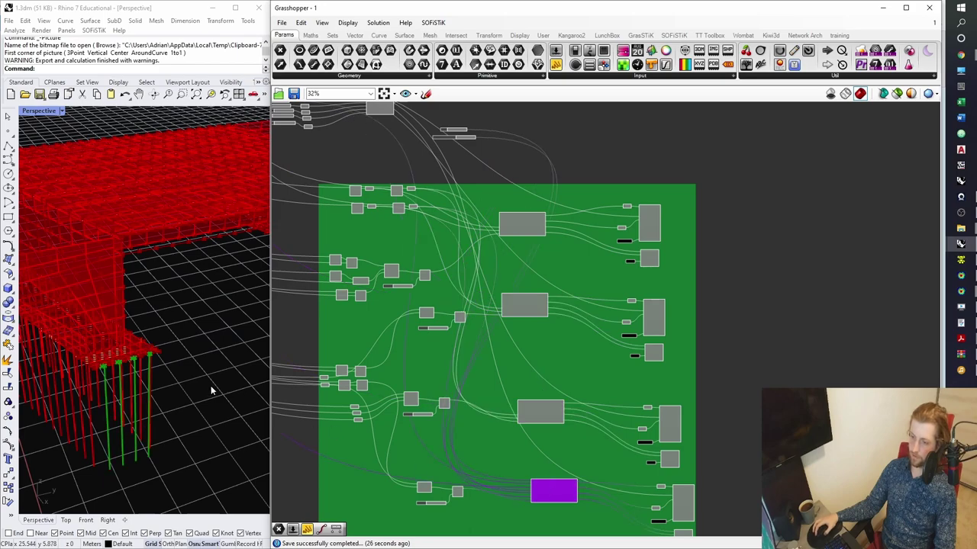
{"action": "right_click_drag", "start_coordinate": [105, 372], "coordinate": [159, 366]}
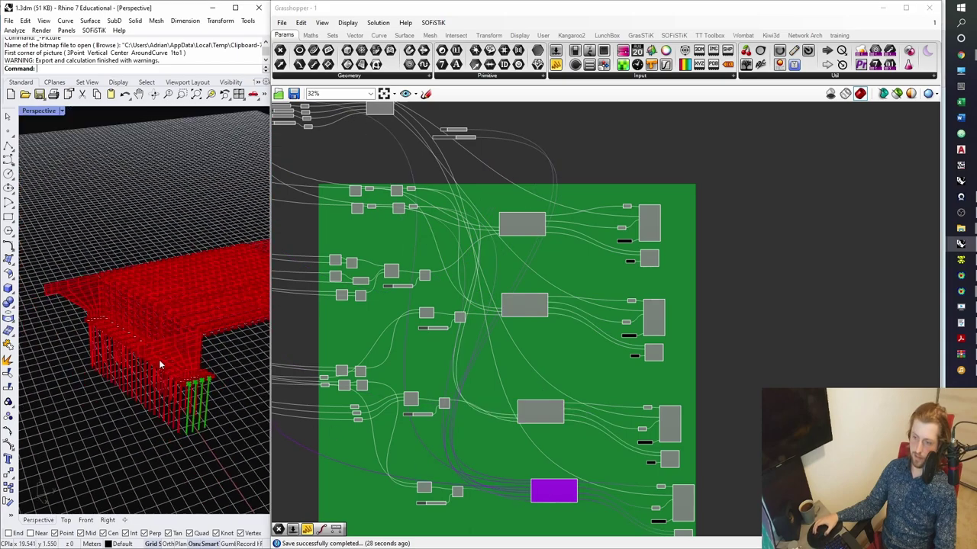
{"action": "left_click", "coordinate": [764, 333]}
{"action": "right_click_drag", "start_coordinate": [754, 334], "coordinate": [714, 263]}
- Switch to SOFiSTiK System Visualization and examine the piles around the first abutment's foundation slab from several angles
{"action": "mouse_move", "coordinate": [953, 321]}
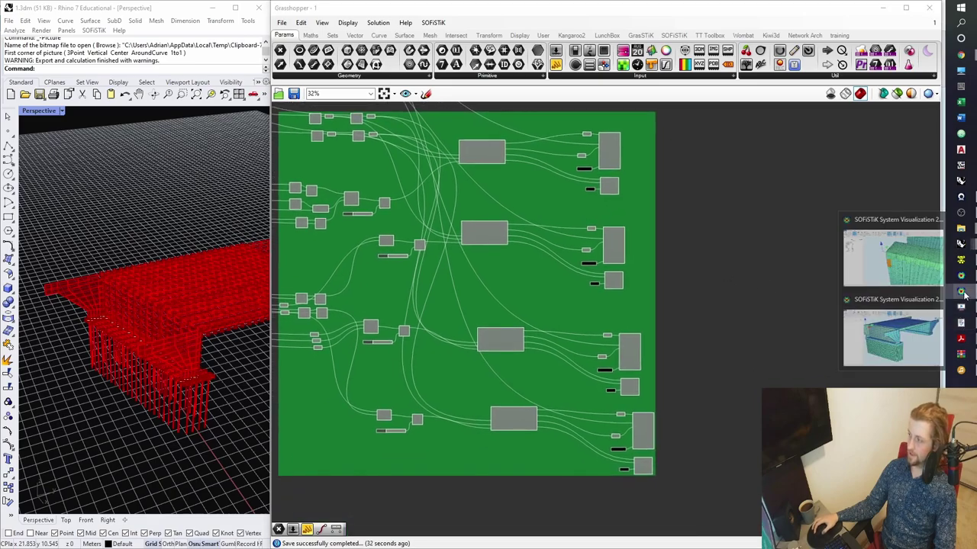
{"action": "left_click", "coordinate": [898, 323]}
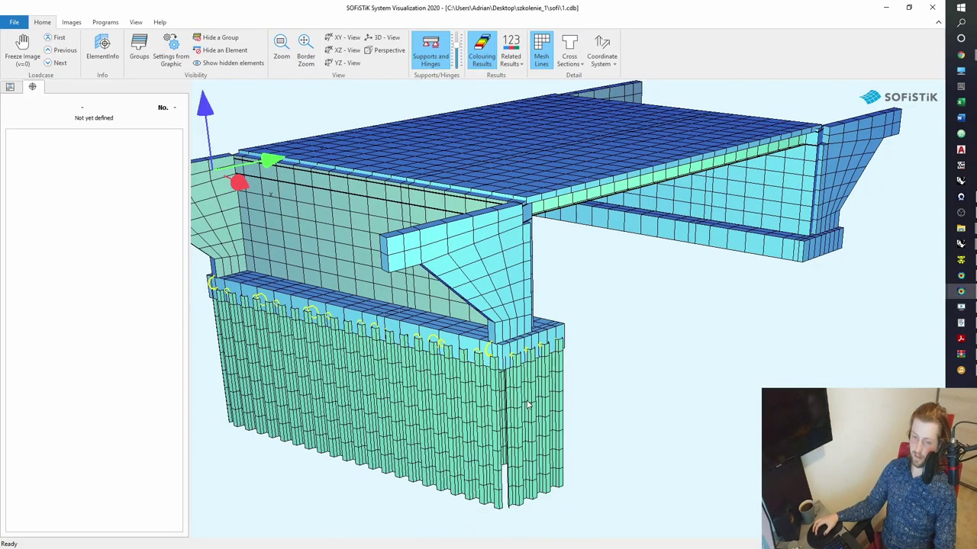
{"action": "left_click_drag", "start_coordinate": [526, 404], "coordinate": [497, 366]}
{"action": "middle_click_drag", "start_coordinate": [567, 295], "coordinate": [550, 338]}
{"action": "middle_click_drag", "start_coordinate": [634, 316], "coordinate": [588, 332]}
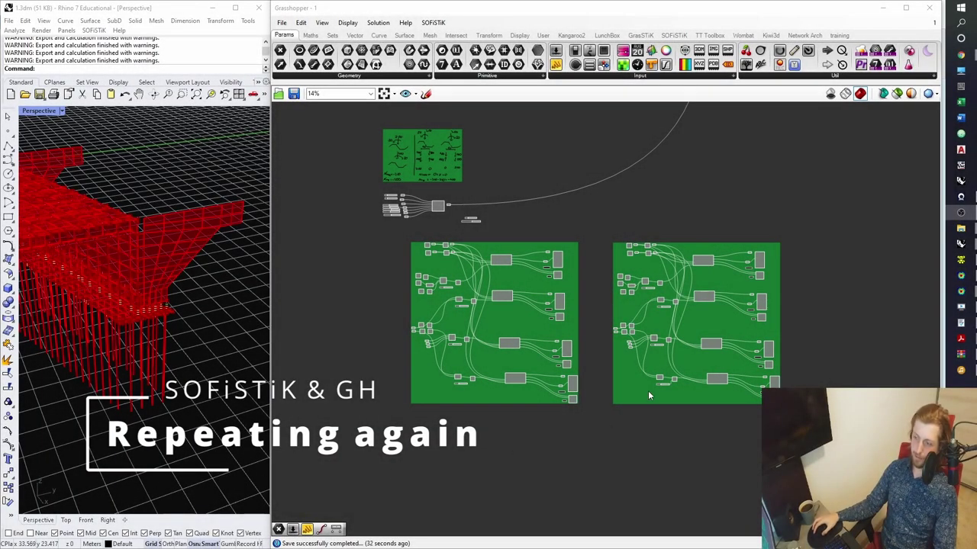
- Review the two pile groups in Grasshopper and view the piles beneath both abutments in SOFiSTiK System Visualization
{"action": "scroll", "coordinate": [633, 309], "scroll_direction": "up", "scroll_amount": 2}
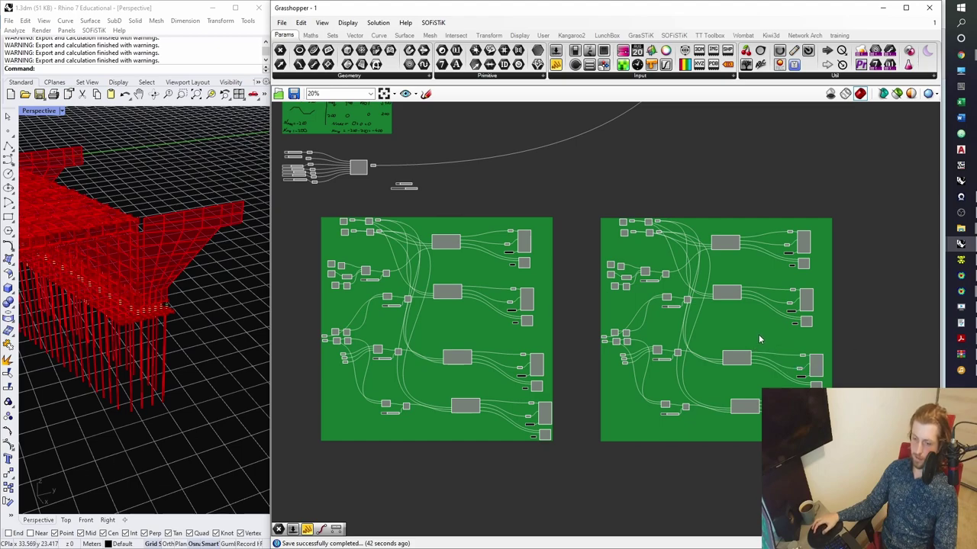
{"action": "left_click", "coordinate": [960, 290]}
{"action": "left_click", "coordinate": [899, 326]}
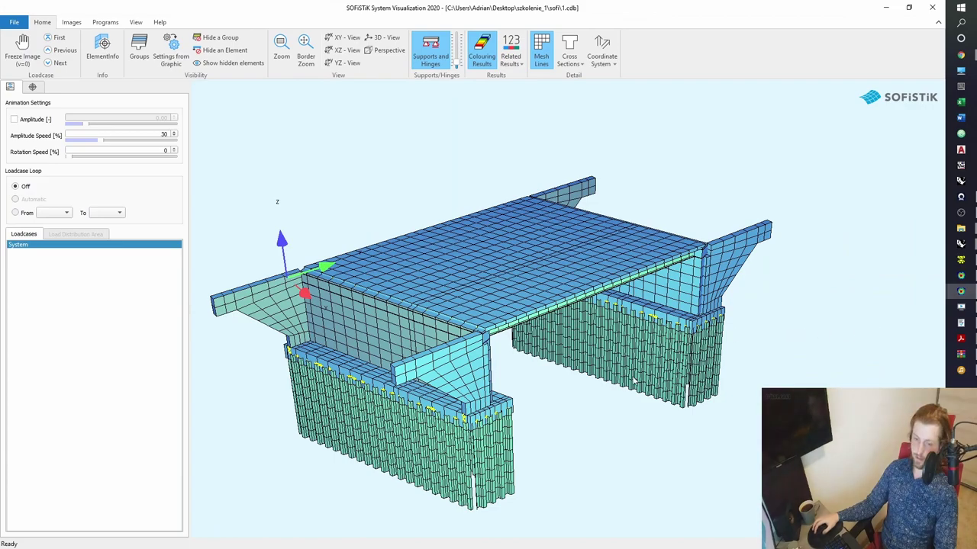
- Examine the piles beneath both abutments from below and up close at the foundation slab corner in the system view
{"action": "left_click_drag", "start_coordinate": [634, 381], "coordinate": [574, 248]}
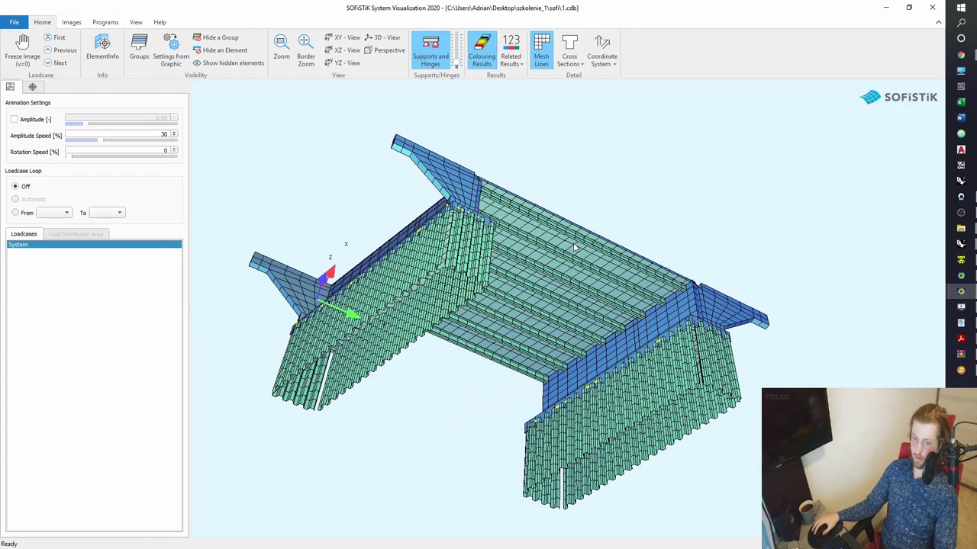
{"action": "left_click_drag", "start_coordinate": [543, 215], "coordinate": [696, 377]}
{"action": "scroll", "coordinate": [694, 376], "scroll_direction": "up", "scroll_amount": 8}
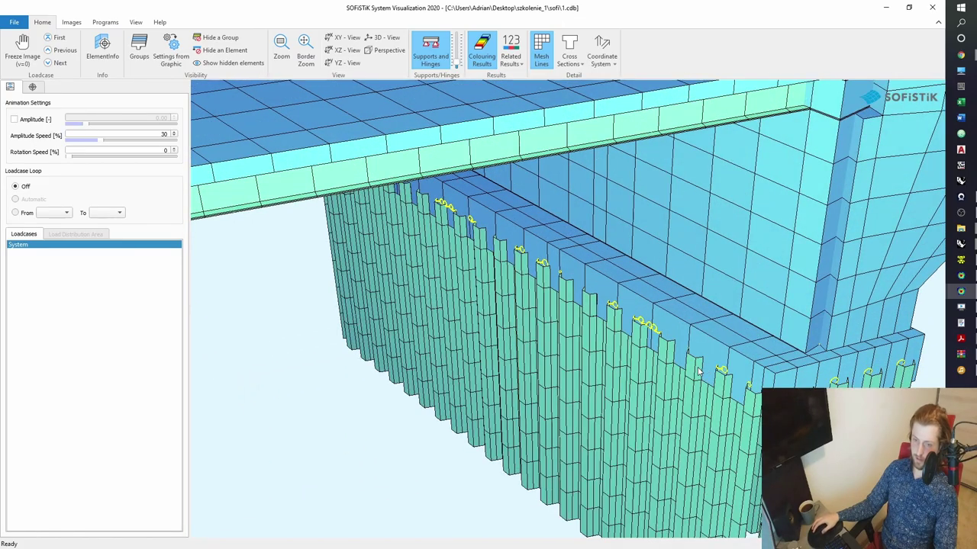
{"action": "left_click_drag", "start_coordinate": [706, 374], "coordinate": [594, 339]}
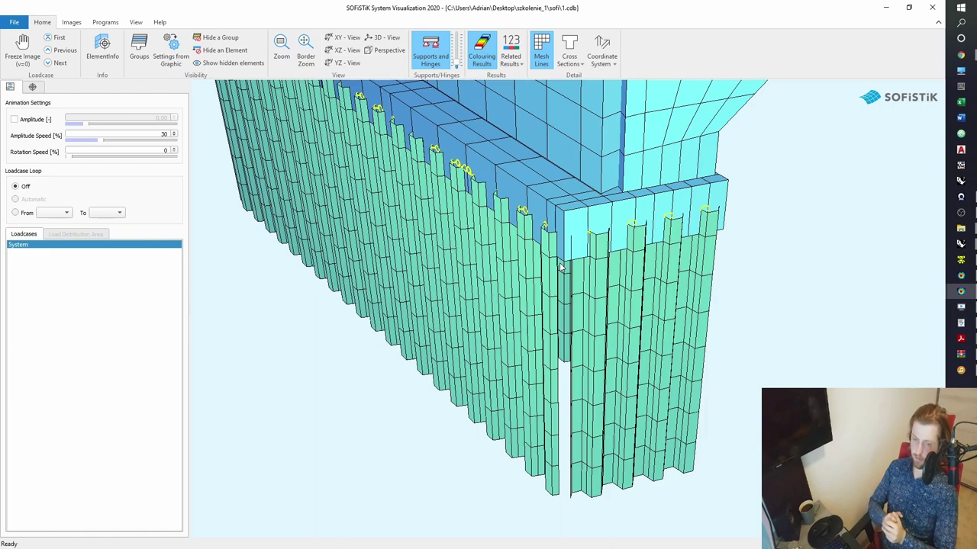
{"action": "left_click_drag", "start_coordinate": [559, 262], "coordinate": [500, 349]}
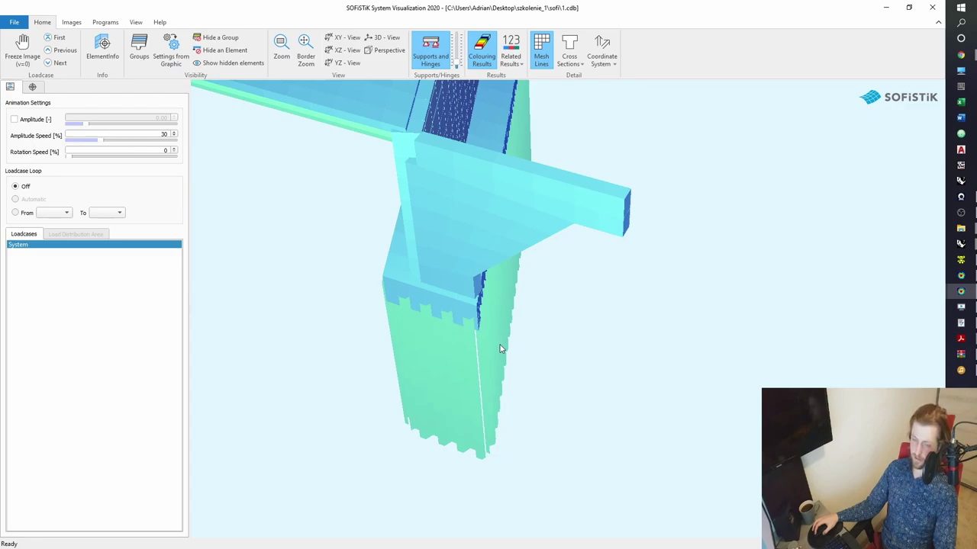
{"action": "left_click_drag", "start_coordinate": [500, 350], "coordinate": [601, 344]}
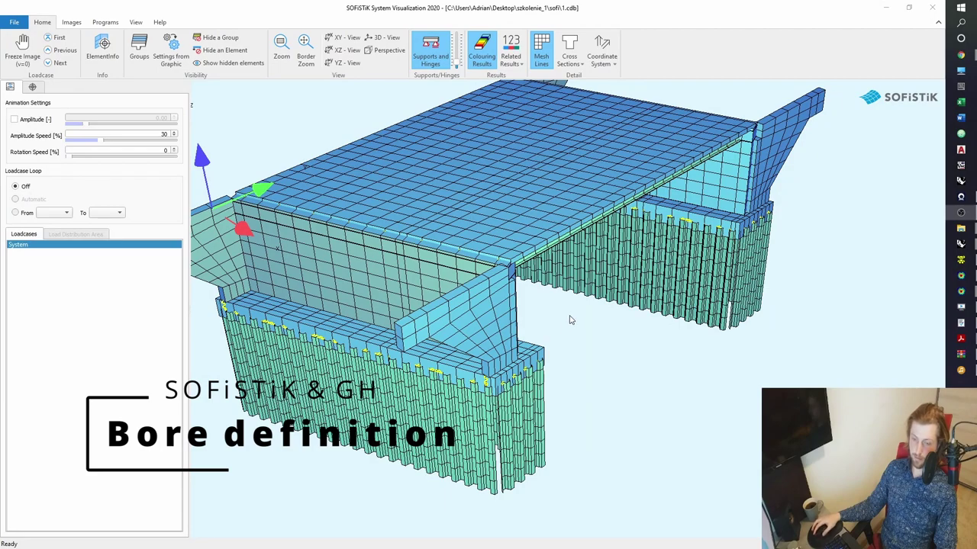
- Switch to SOFiSTiK Text Editor and show the built-in help for the bmat record of material 100
{"action": "left_click", "coordinate": [961, 261]}
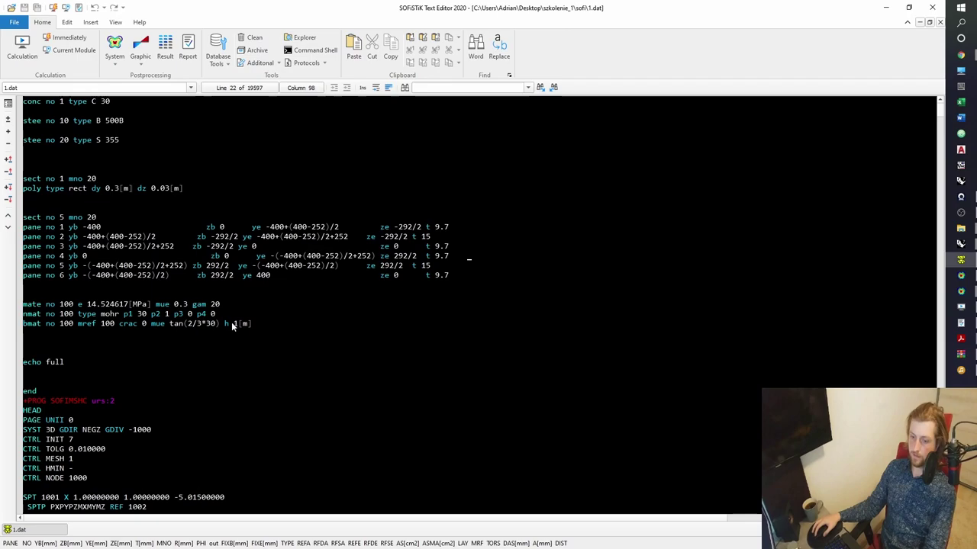
{"action": "key", "text": "F1"}
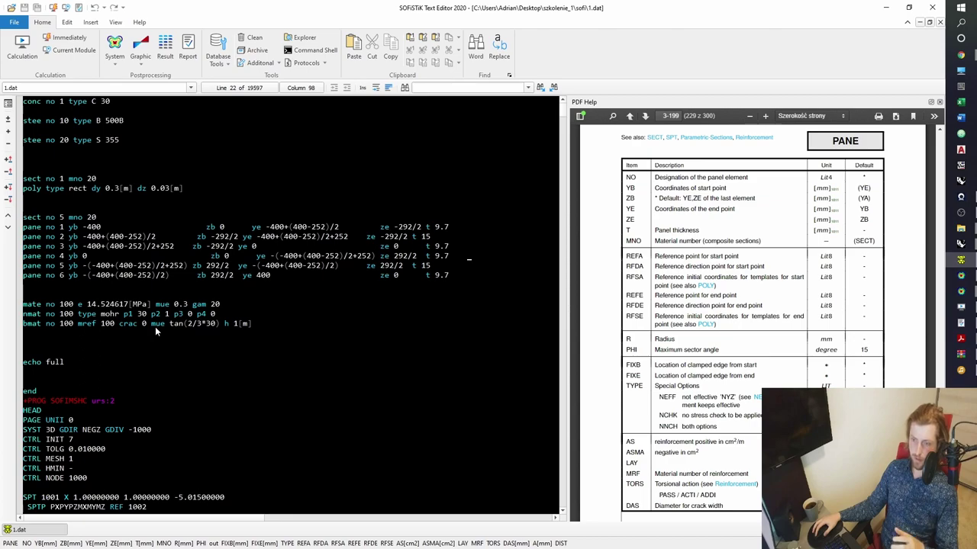
{"action": "left_click", "coordinate": [270, 327]}
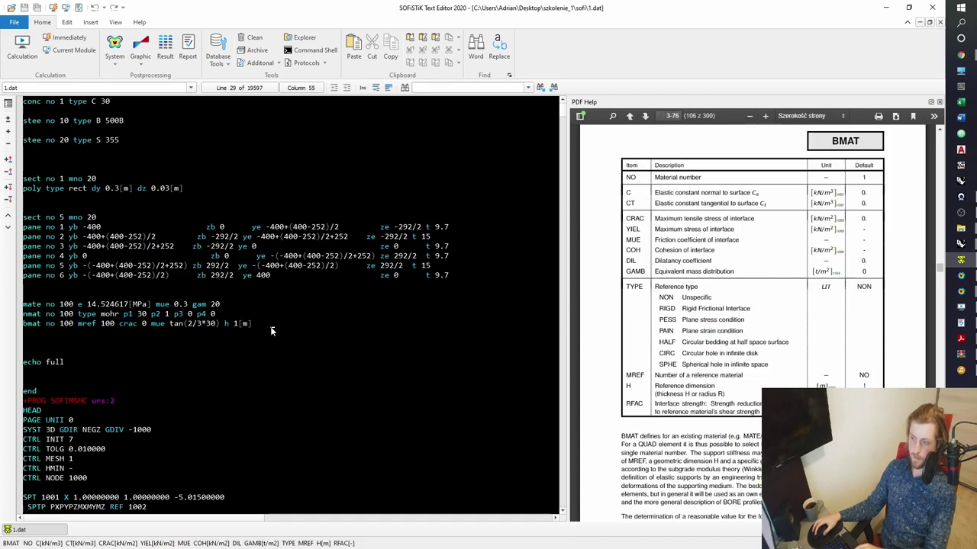
- Add a soil profile record below the bmat line reading "bore no 1 x ##x"
{"action": "key", "text": "Return"}
{"action": "key", "text": "Return"}
{"action": "key", "text": "Return"}
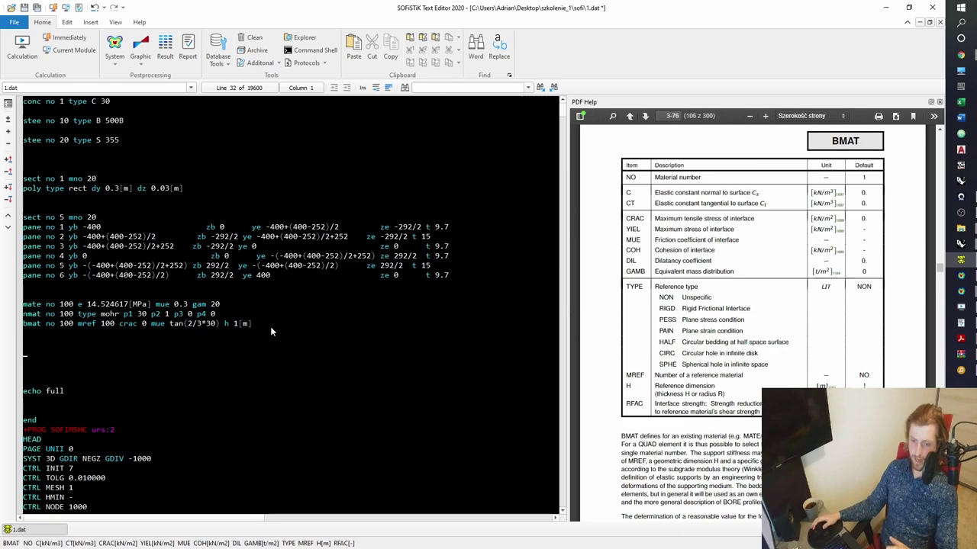
{"action": "type", "text": "bor"}
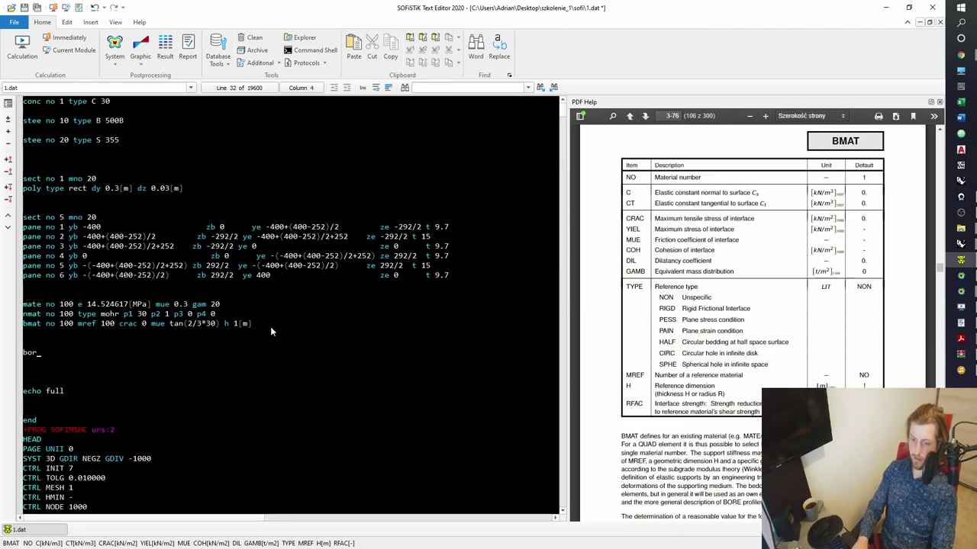
{"action": "type", "text": "e "}
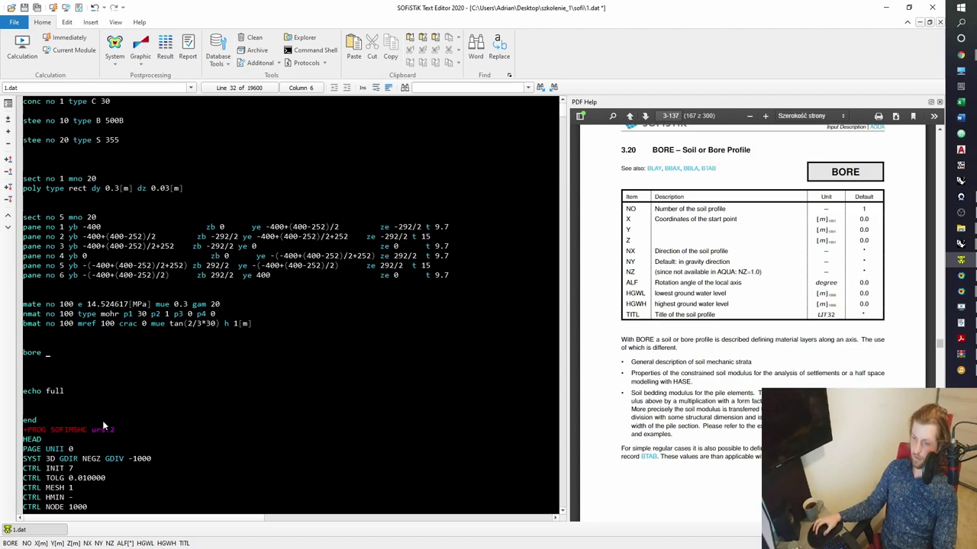
{"action": "type", "text": "no 1"}
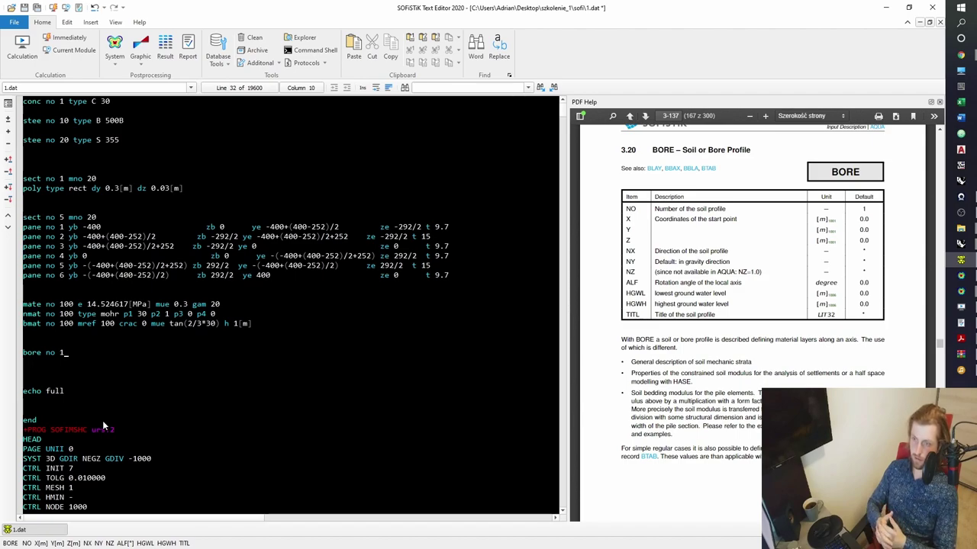
{"action": "scroll", "coordinate": [104, 425], "scroll_direction": "up", "scroll_amount": 2}
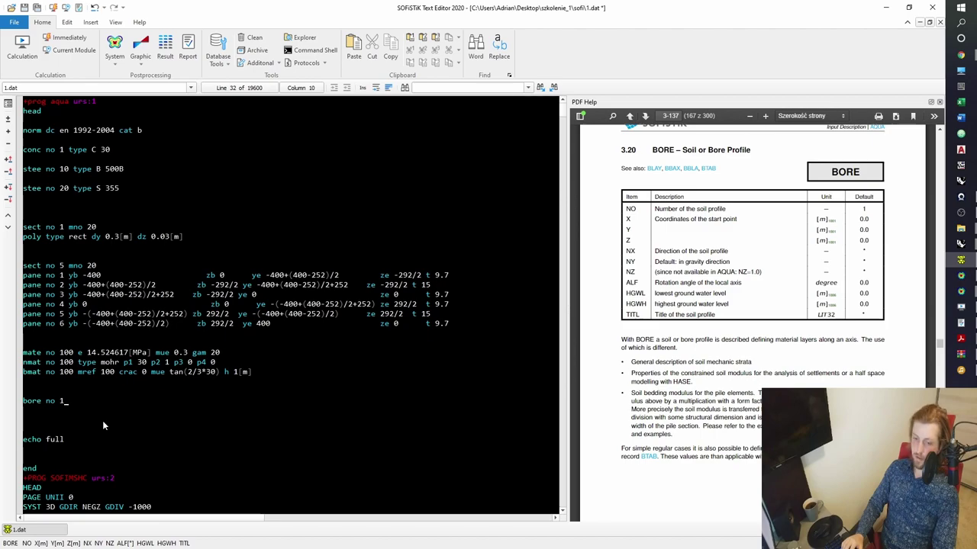
{"action": "type", "text": "x"}
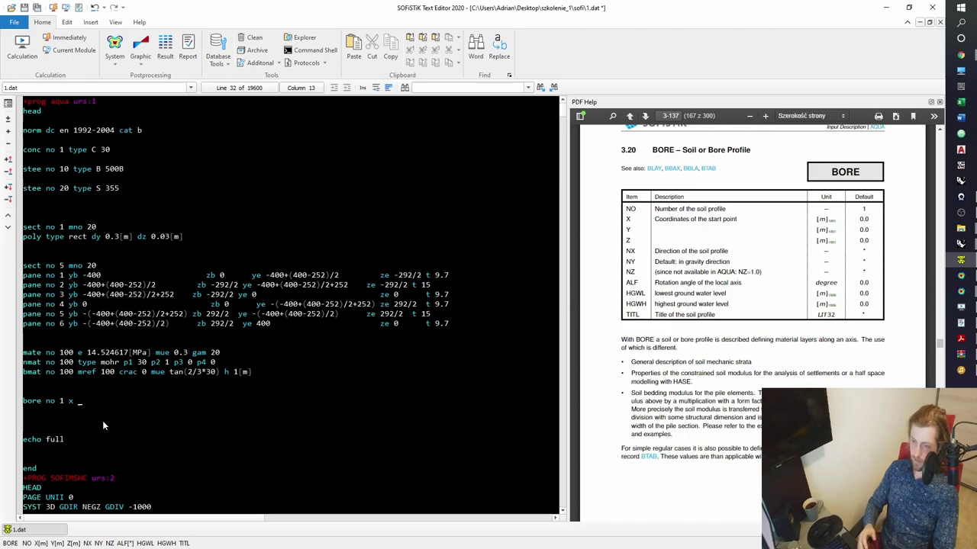
{"action": "type", "text": "##"}
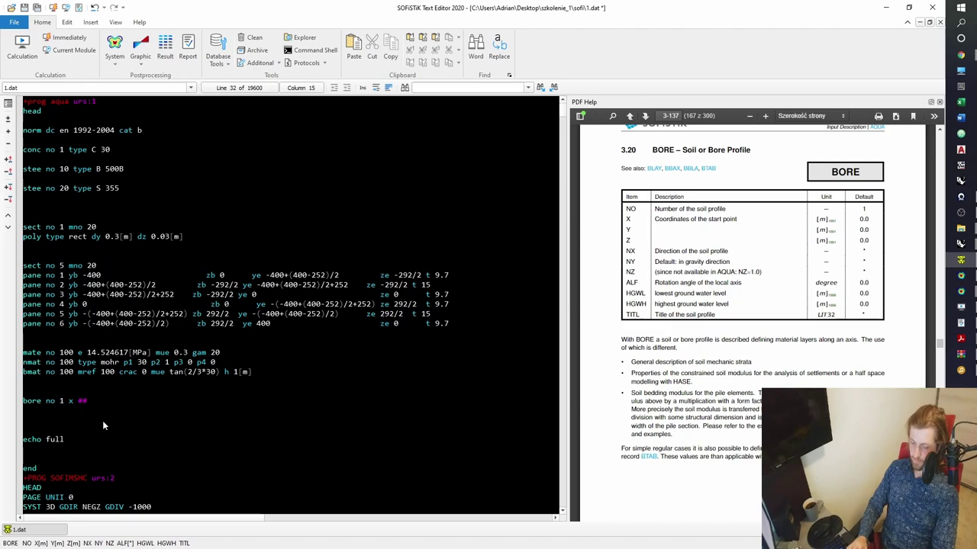
{"action": "type", "text": "x"}
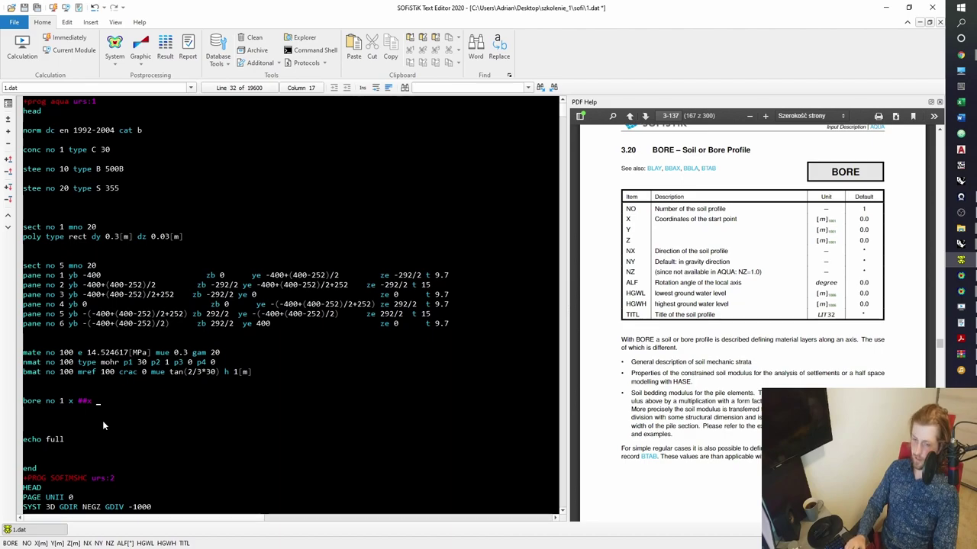
- Add the first soil layer under the bore record as "blay s 0 mno ##mno1"
{"action": "key", "text": "Return"}
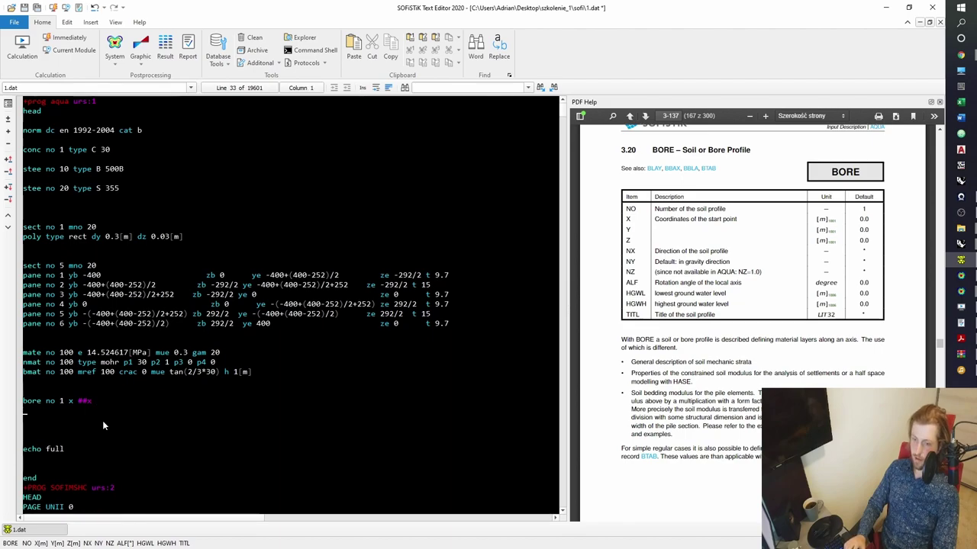
{"action": "type", "text": "blay"}
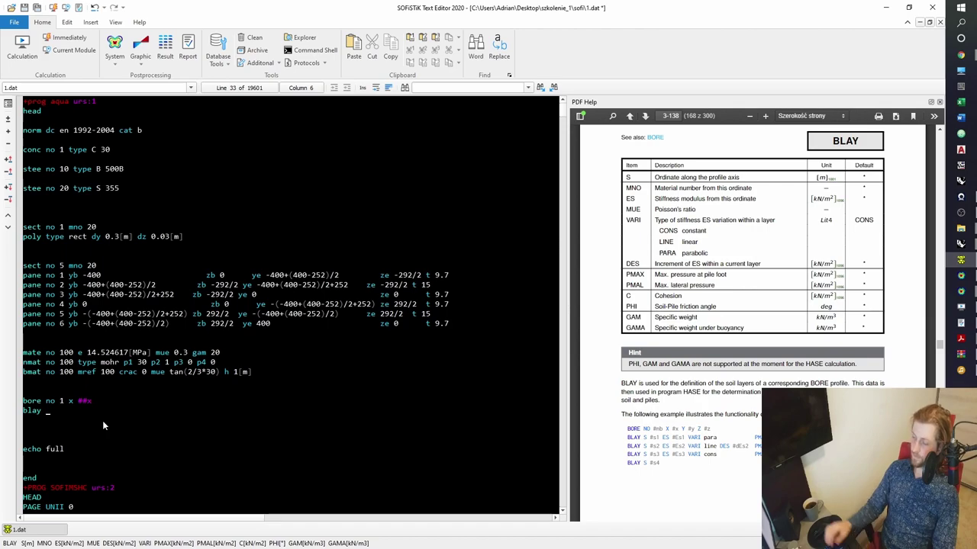
{"action": "scroll", "coordinate": [671, 267], "scroll_direction": "up", "scroll_amount": 1}
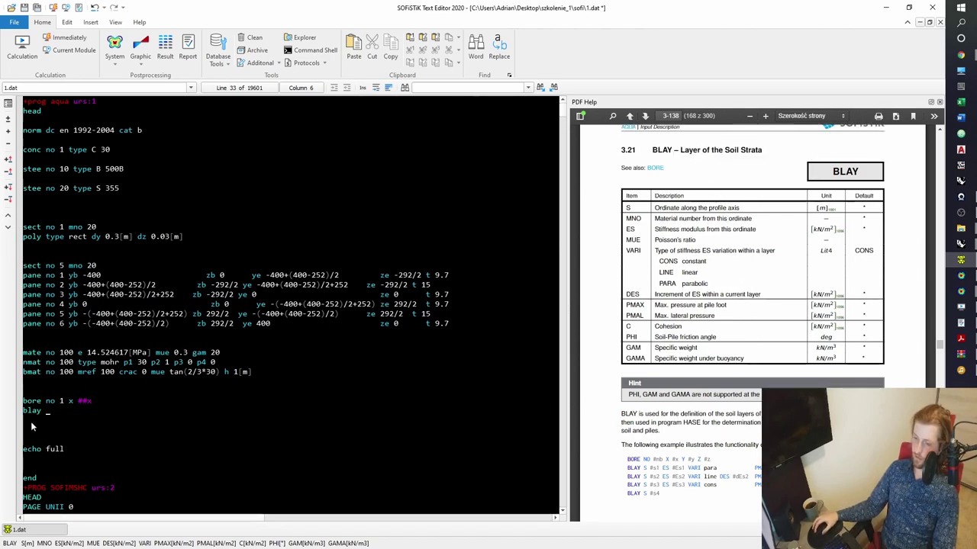
{"action": "type", "text": "s "}
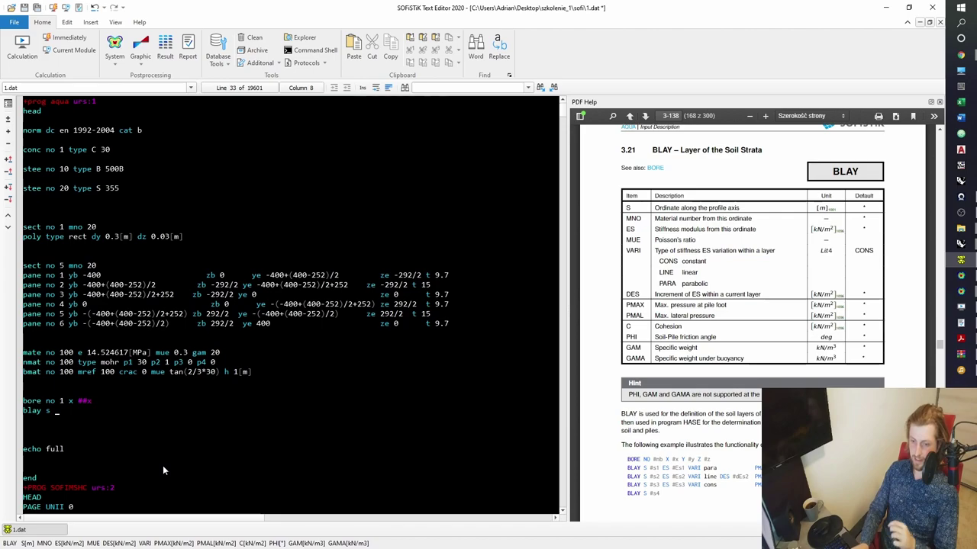
{"action": "type", "text": "0 "}
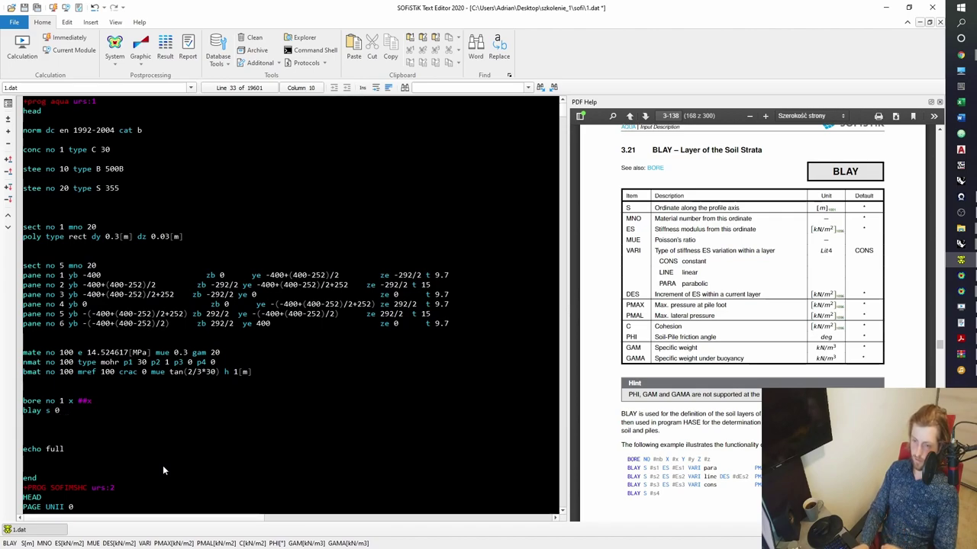
{"action": "type", "text": "mno"}
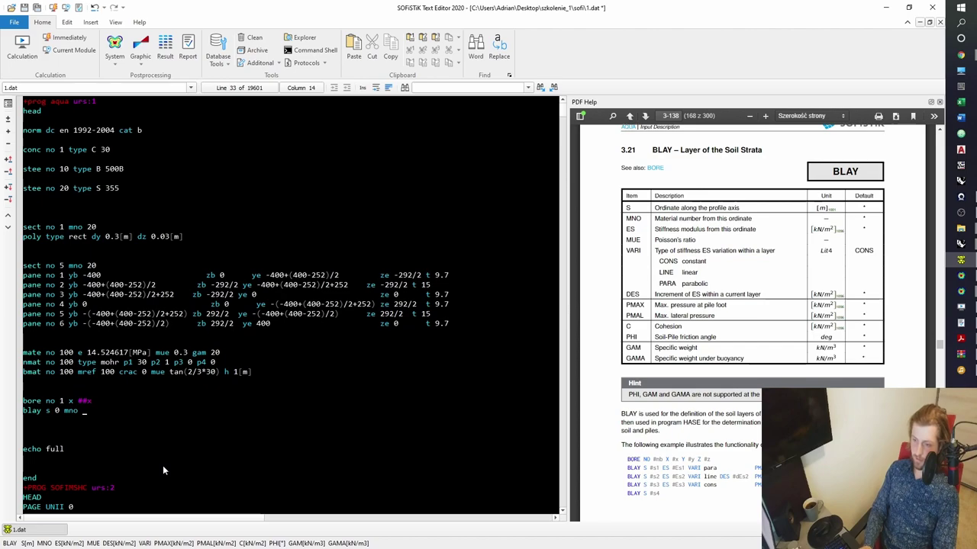
{"action": "type", "text": " 100"}
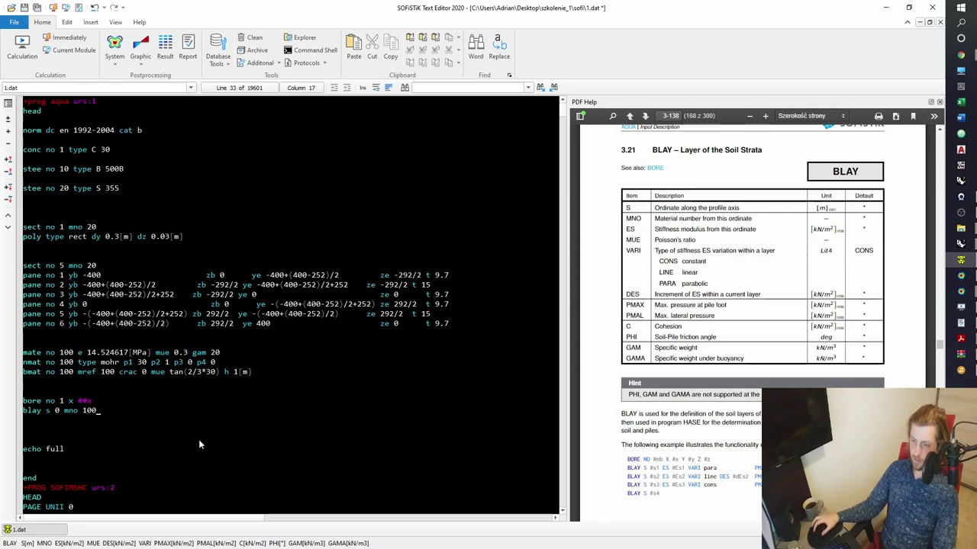
{"action": "double_click", "coordinate": [86, 408]}
{"action": "type", "text": "##"}
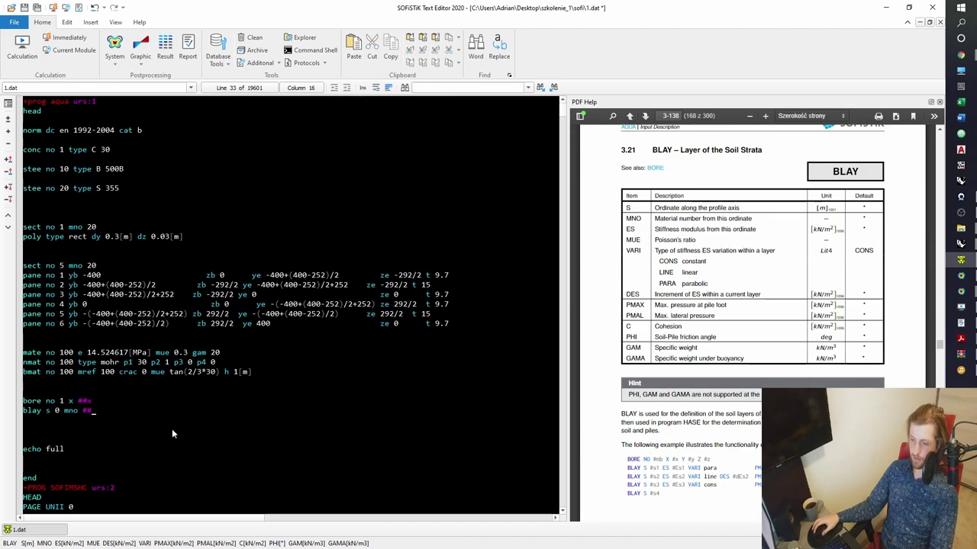
{"action": "type", "text": "#"}
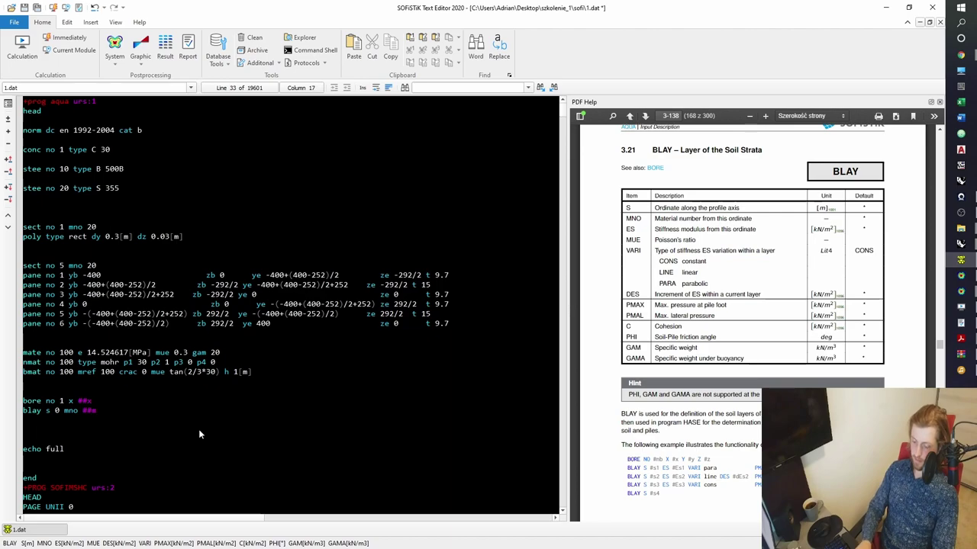
{"action": "type", "text": "no1"}
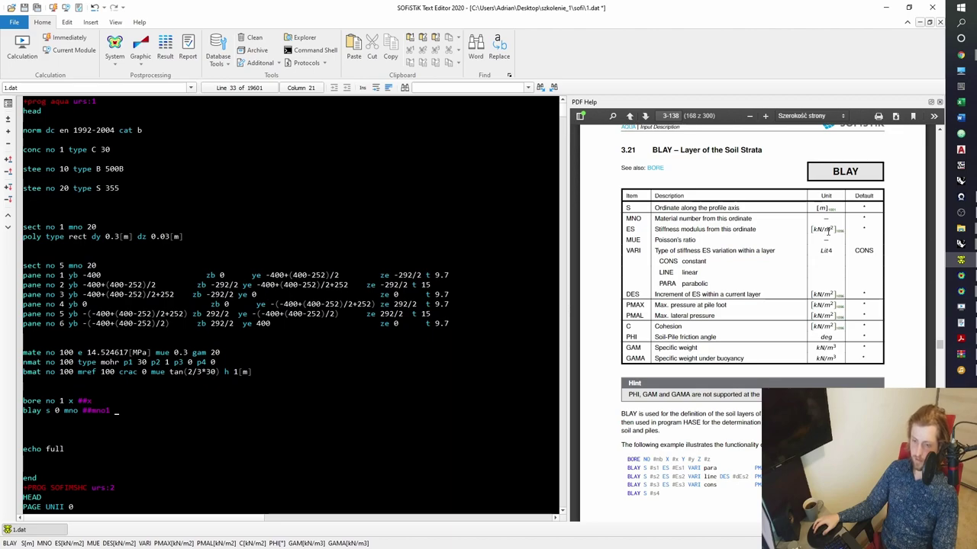
- Check the BLAY help for the layer distribution and add the second soil layer as "blay s 5 mno ##mno2"
{"action": "scroll", "coordinate": [832, 254], "scroll_direction": "down", "scroll_amount": 3}
{"action": "scroll", "coordinate": [832, 260], "scroll_direction": "down", "scroll_amount": 9}
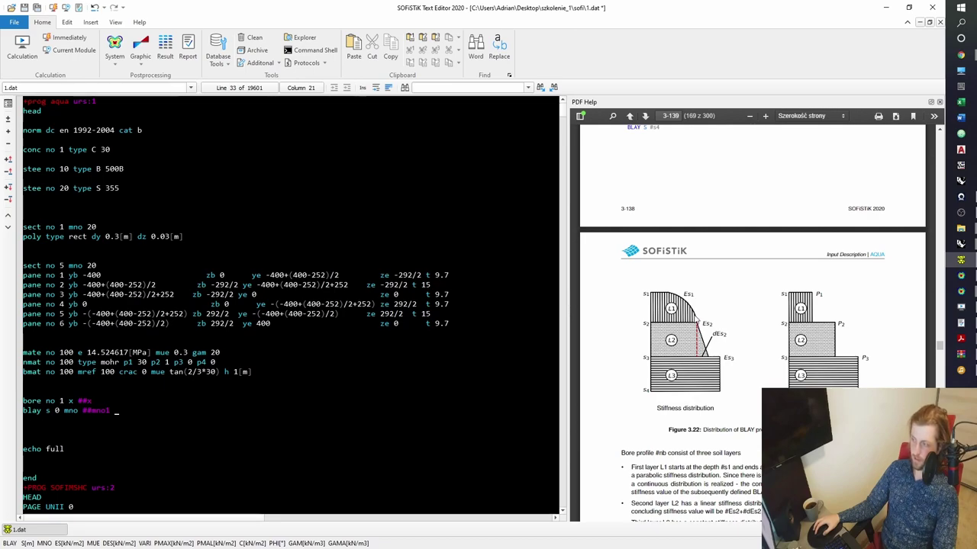
{"action": "scroll", "coordinate": [705, 353], "scroll_direction": "up", "scroll_amount": 10}
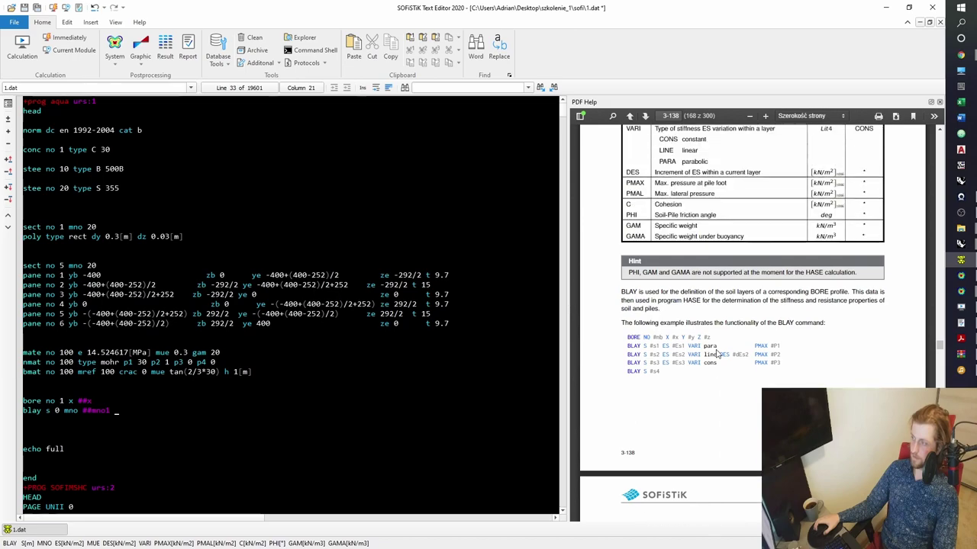
{"action": "scroll", "coordinate": [655, 359], "scroll_direction": "up", "scroll_amount": 2}
{"action": "left_click", "coordinate": [119, 411]}
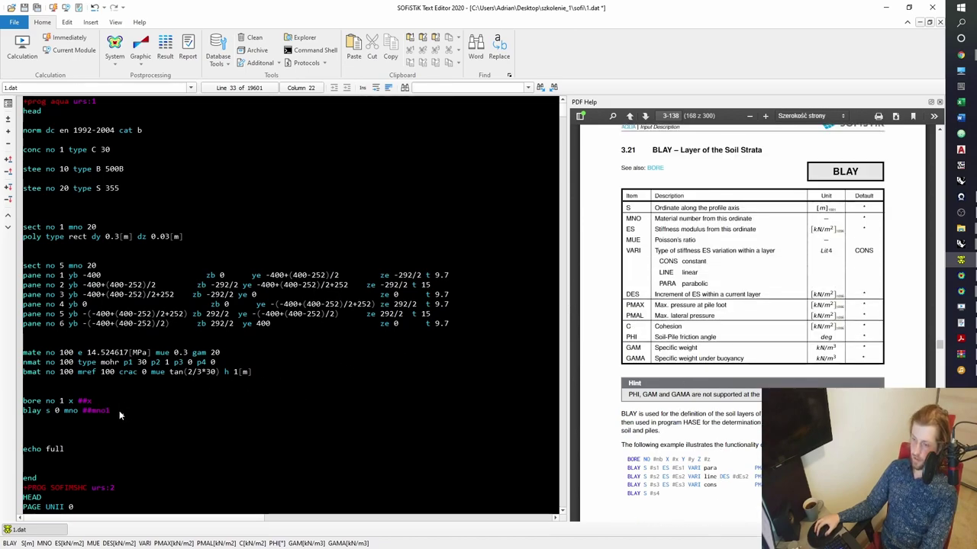
{"action": "key", "text": "Return"}
{"action": "type", "text": "blay s"}
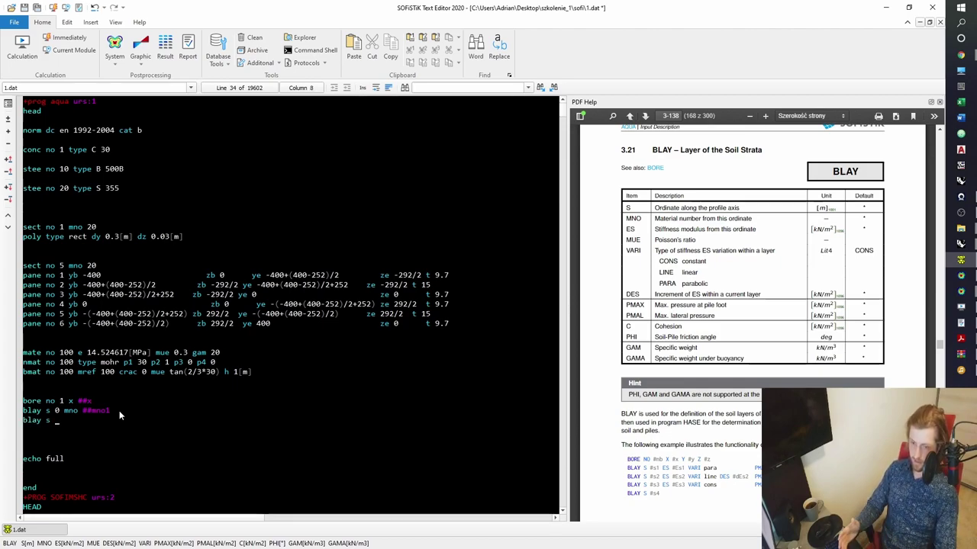
{"action": "type", "text": "5"}
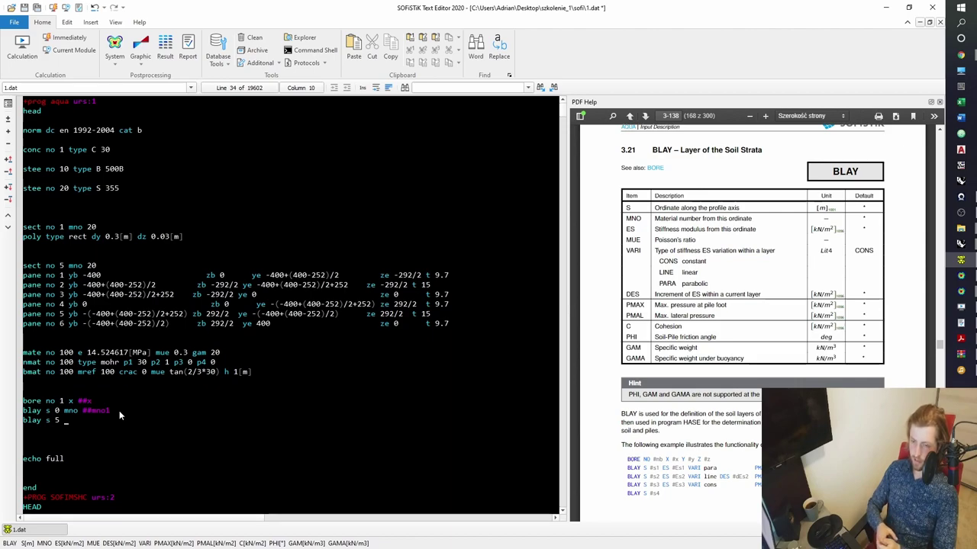
{"action": "type", "text": "mno "}
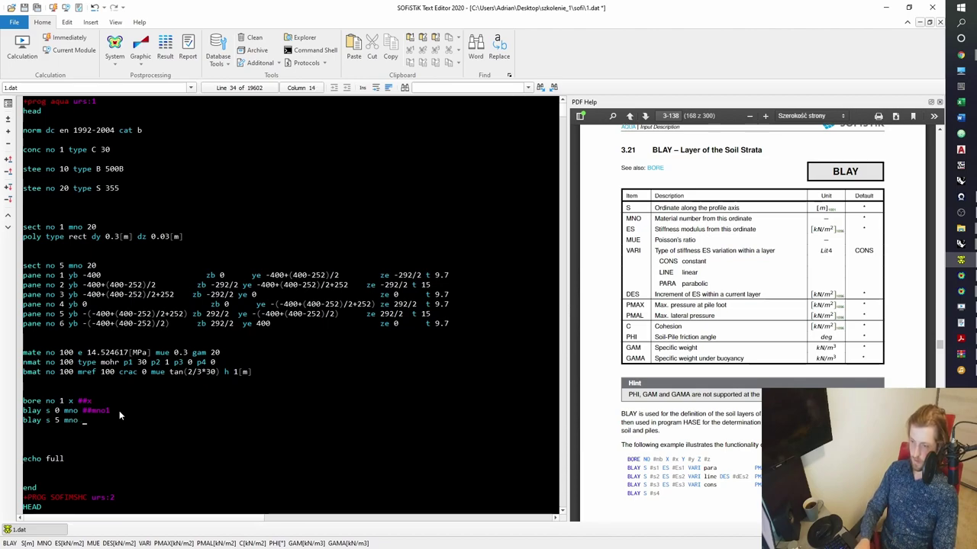
{"action": "type", "text": "##mno2"}
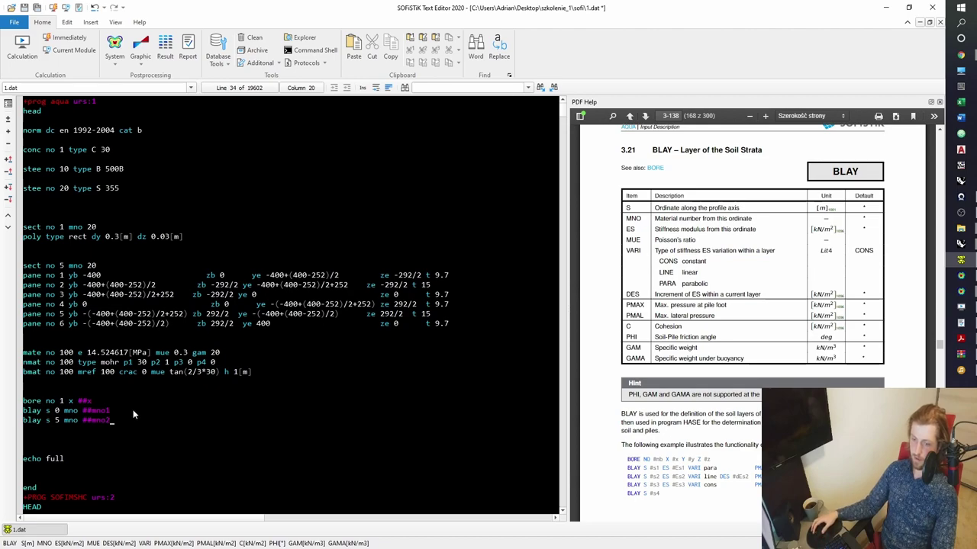
- Add a closing line "blay s 30" below the second soil layer to end the profile at 30 m
{"action": "key", "text": "Return"}
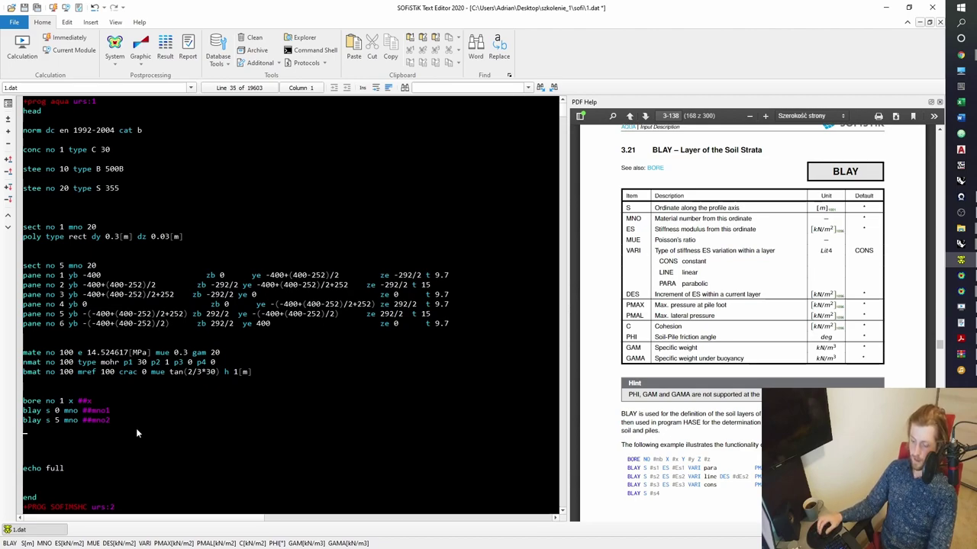
{"action": "type", "text": "blay "}
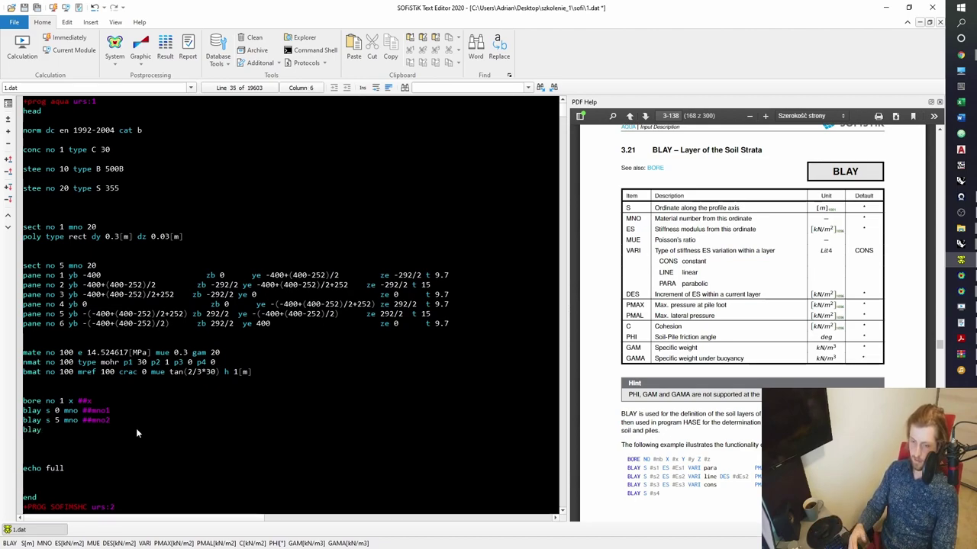
{"action": "type", "text": "s"}
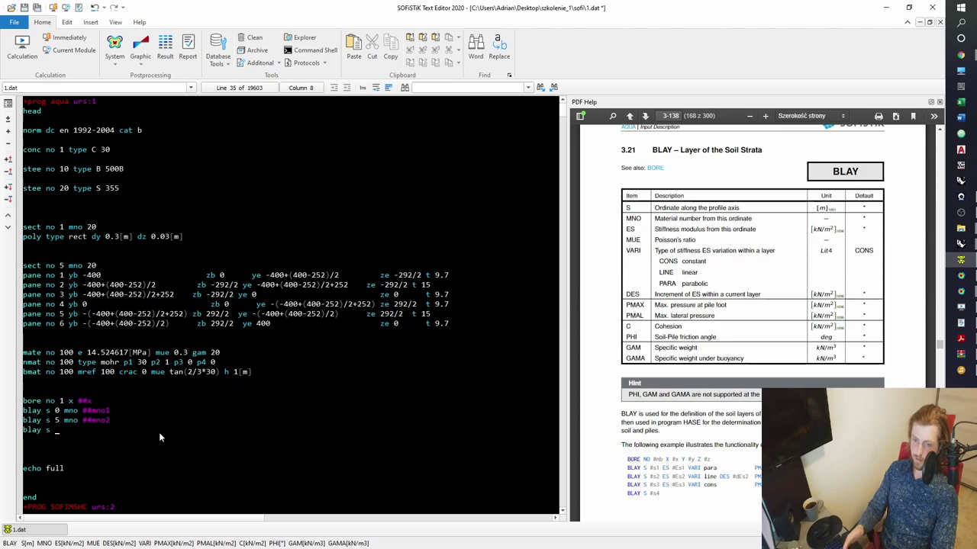
{"action": "type", "text": "30"}
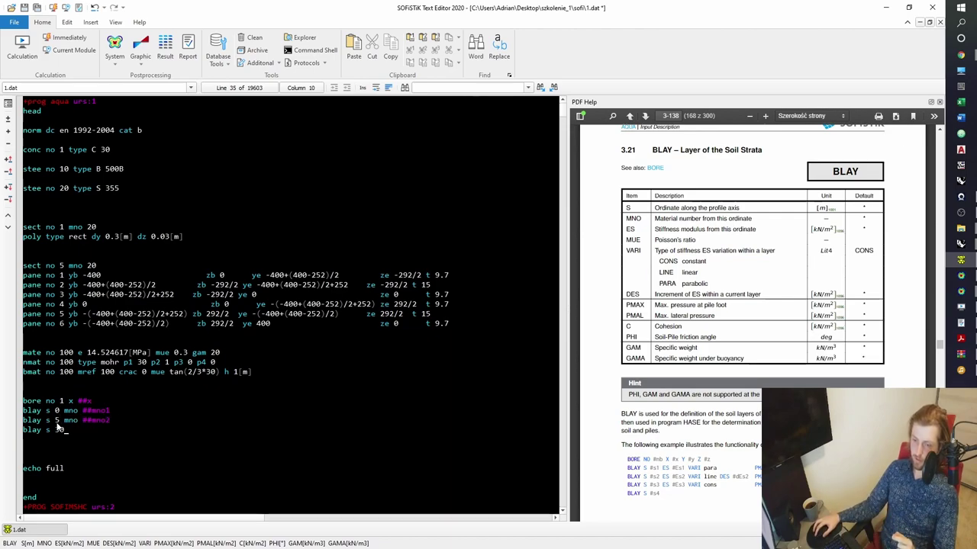
- Review the ordinates and material placeholders of the bore profile's layer lines
{"action": "left_click_drag", "start_coordinate": [85, 414], "coordinate": [109, 414]}
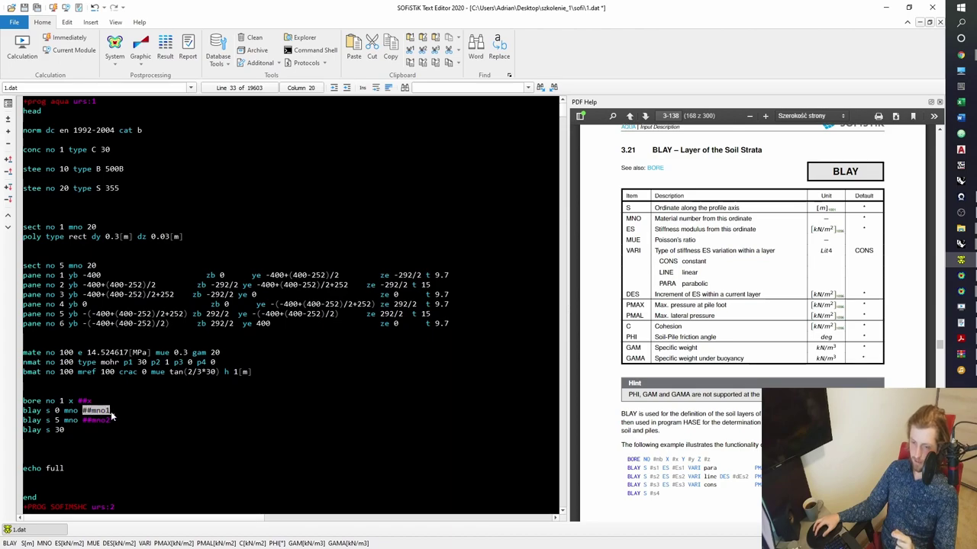
{"action": "left_click", "coordinate": [74, 421]}
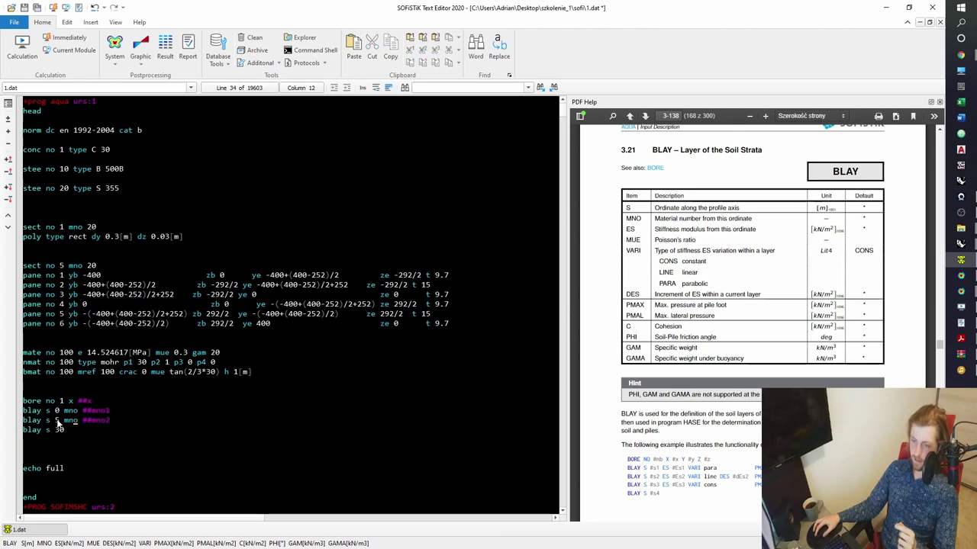
{"action": "double_click", "coordinate": [57, 421]}
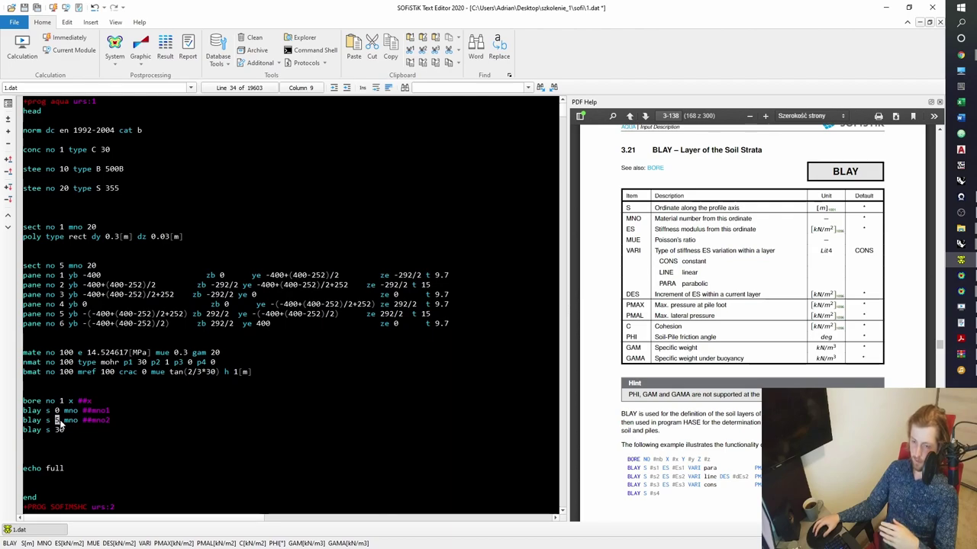
{"action": "double_click", "coordinate": [59, 430]}
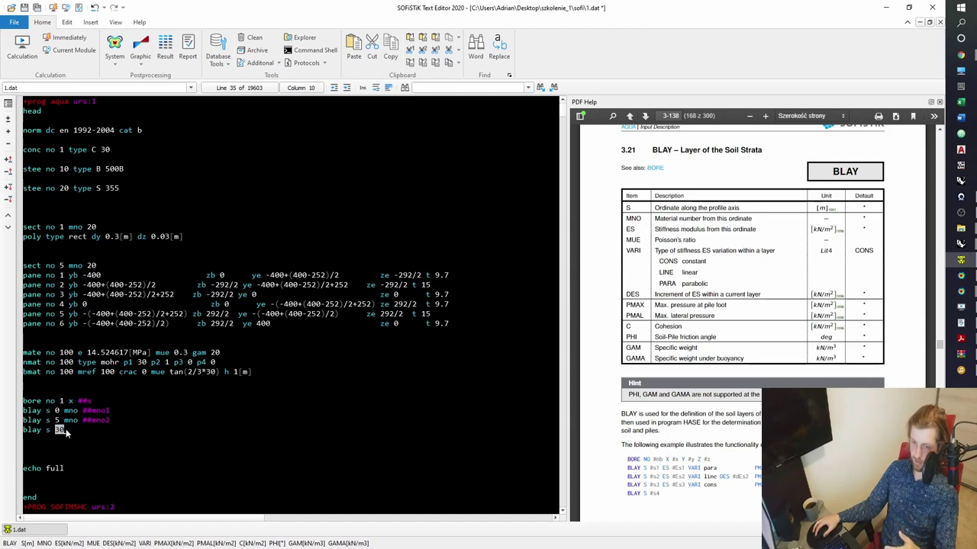
{"action": "left_click_drag", "start_coordinate": [82, 421], "coordinate": [106, 425]}
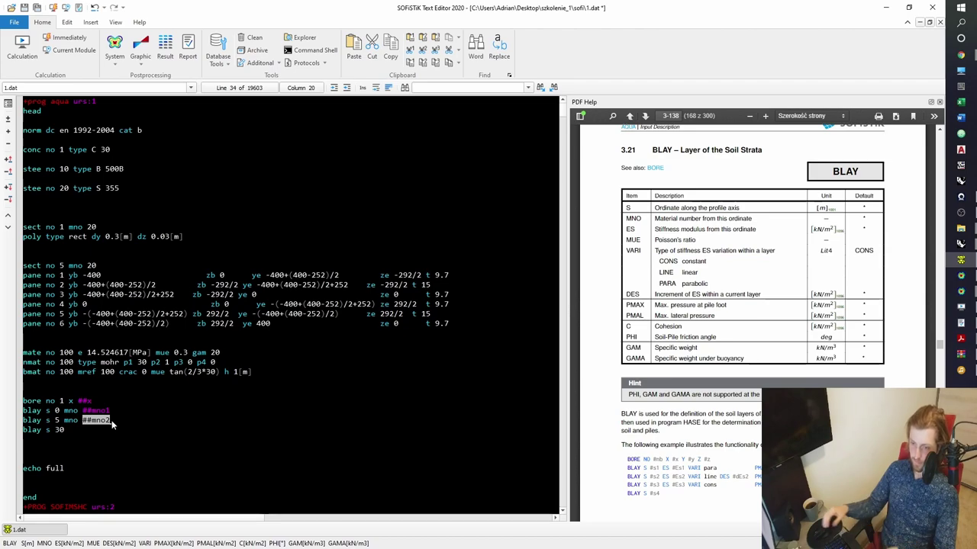
{"action": "left_click", "coordinate": [111, 423]}
{"action": "left_click_drag", "start_coordinate": [67, 430], "coordinate": [25, 402]}
{"action": "left_click", "coordinate": [153, 413]}
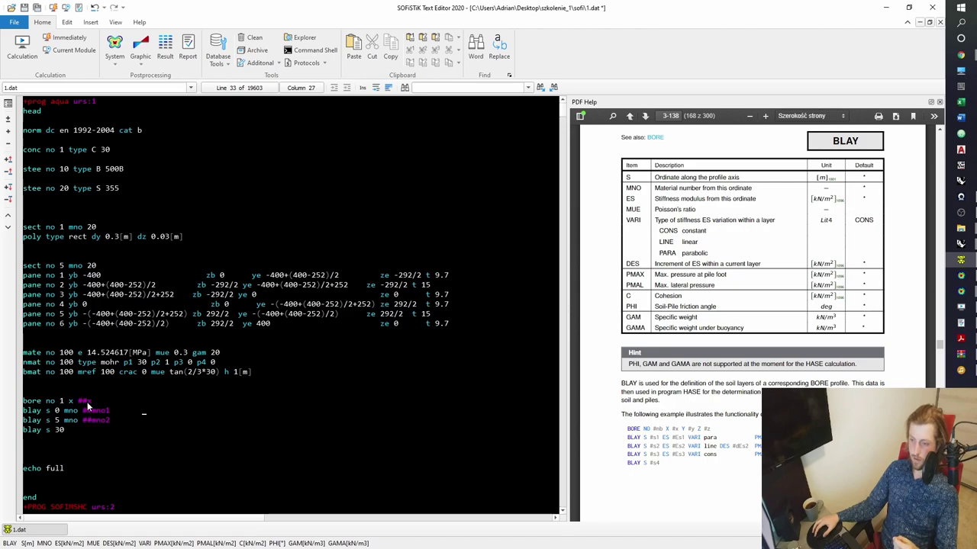
{"action": "left_click", "coordinate": [98, 421]}
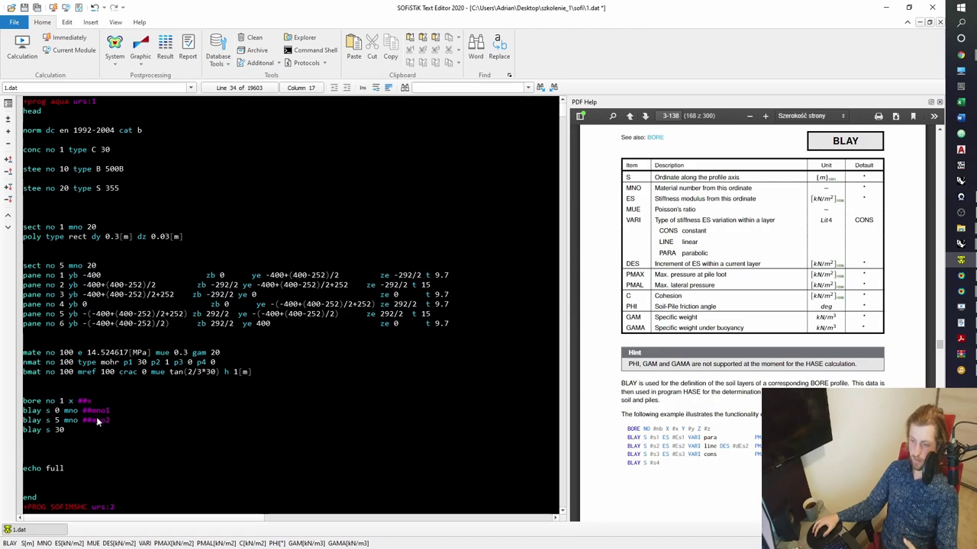
- Replace the second and third layer ordinates with the placeholders ##s1 and ##s2, and align the first layer's mno with the line below
{"action": "double_click", "coordinate": [56, 412]}
{"action": "double_click", "coordinate": [57, 420]}
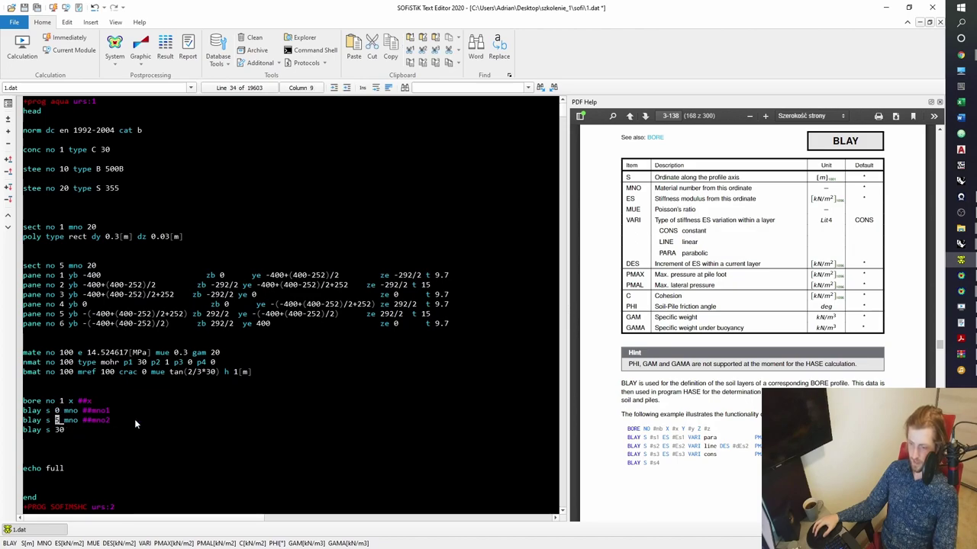
{"action": "type", "text": "##s"}
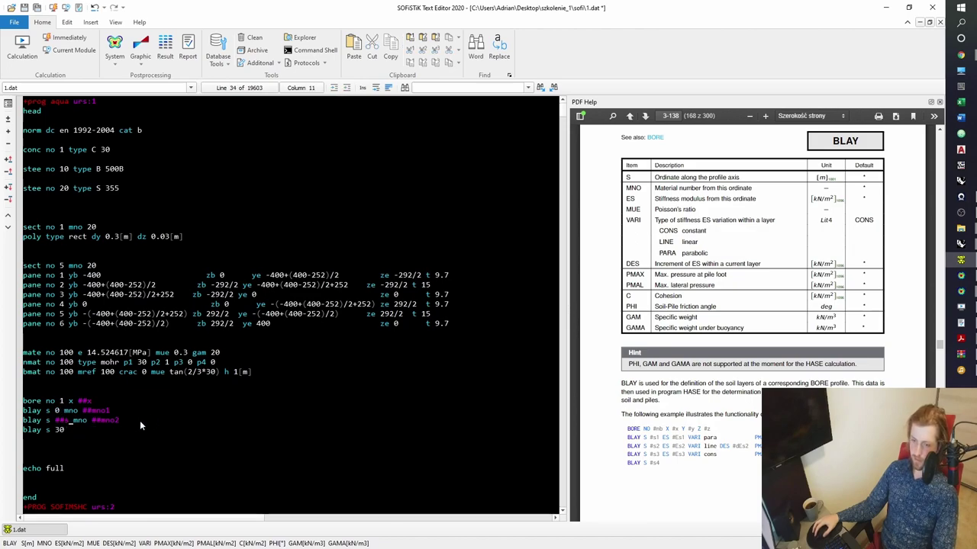
{"action": "type", "text": "1"}
{"action": "left_click", "coordinate": [66, 412]}
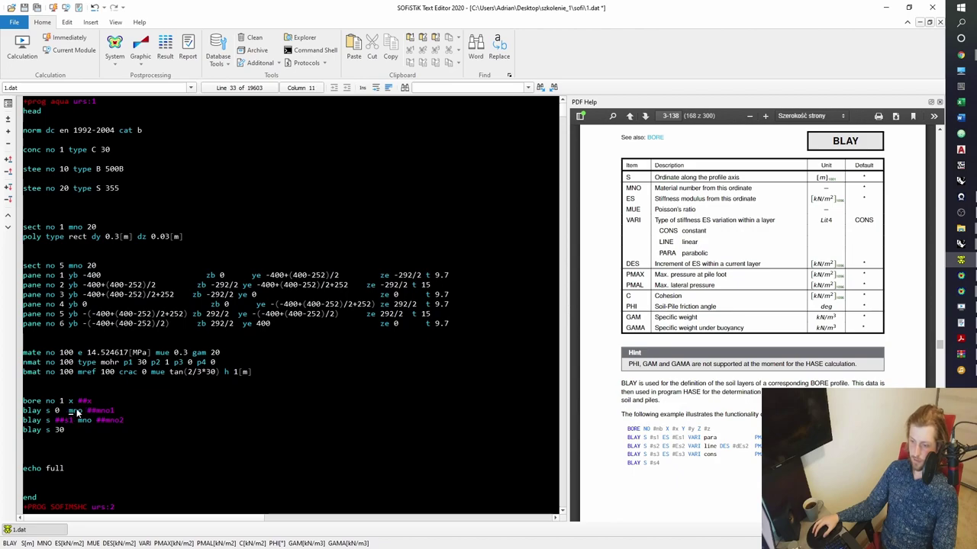
{"action": "double_click", "coordinate": [64, 431]}
{"action": "type", "text": "##"}
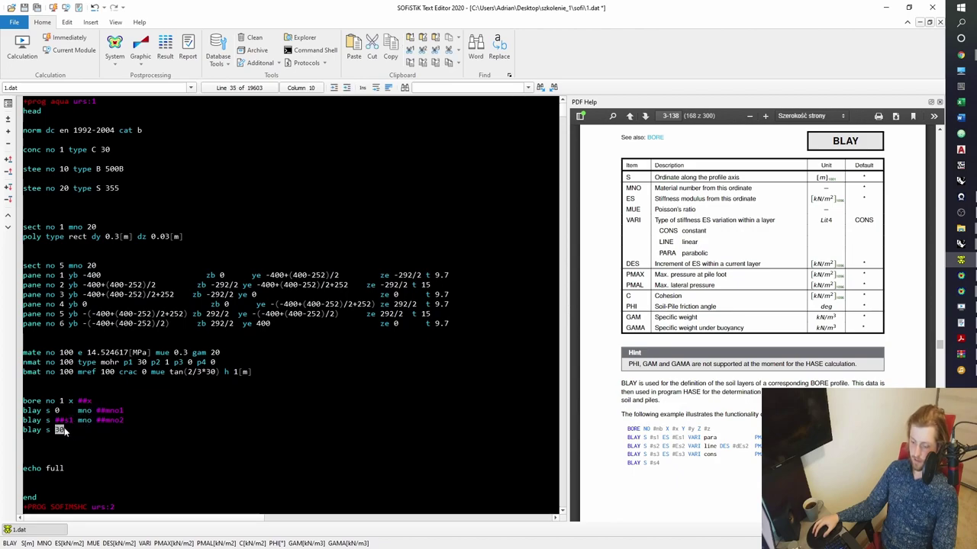
{"action": "type", "text": "s2"}
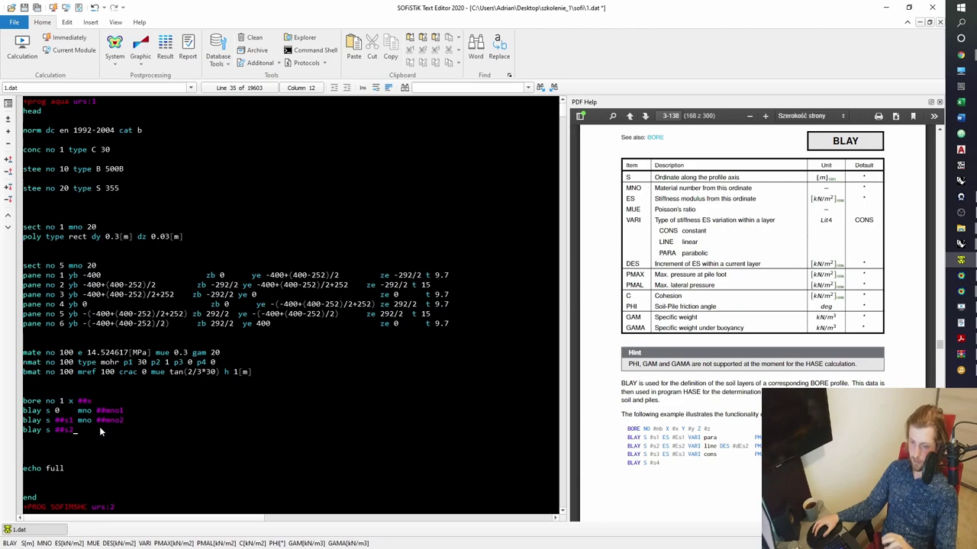
- Copy the bore record with its three blay lines and switch to Grasshopper
{"action": "left_click_drag", "start_coordinate": [24, 400], "coordinate": [85, 432]}
{"action": "key", "text": "ctrl+c"}
{"action": "left_click", "coordinate": [97, 431]}
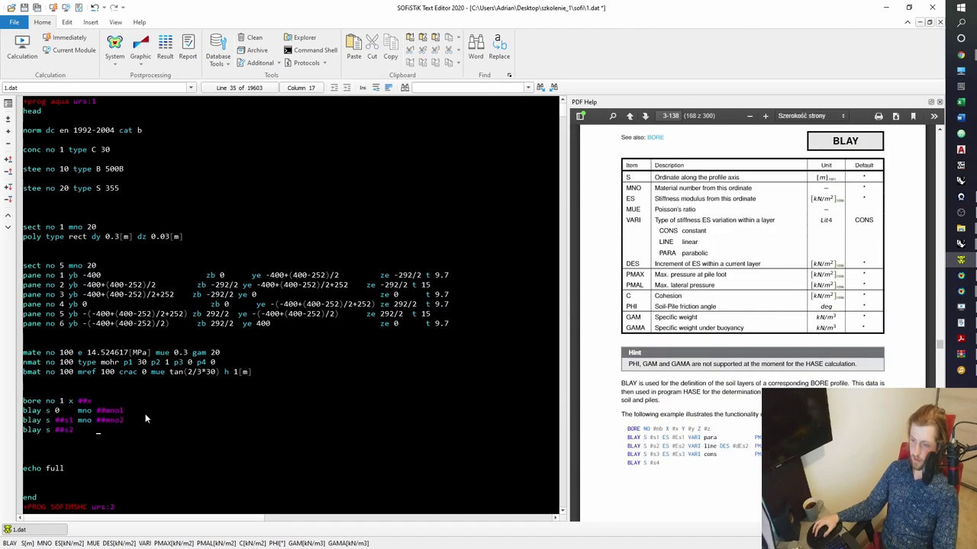
{"action": "left_click", "coordinate": [888, 8]}
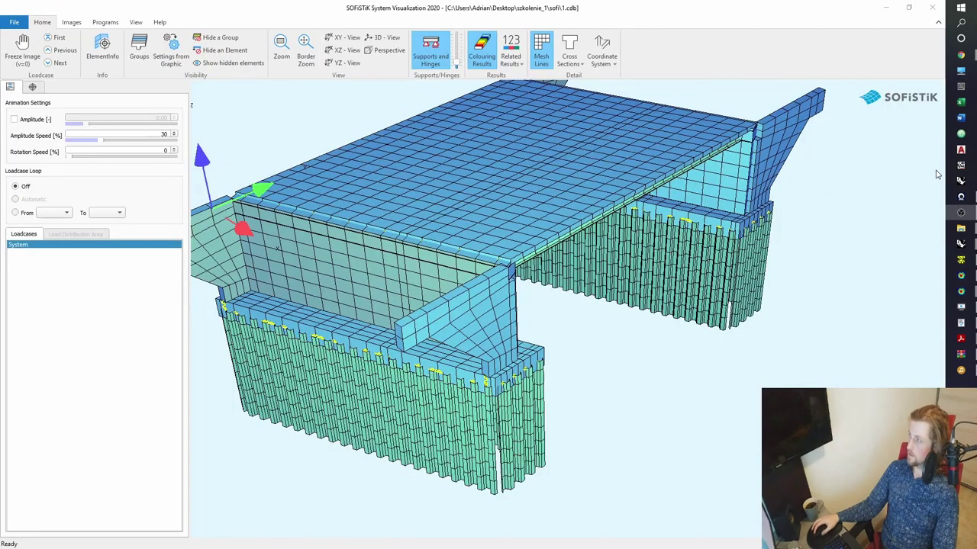
{"action": "mouse_move", "coordinate": [961, 229]}
{"action": "left_click", "coordinate": [877, 221]}
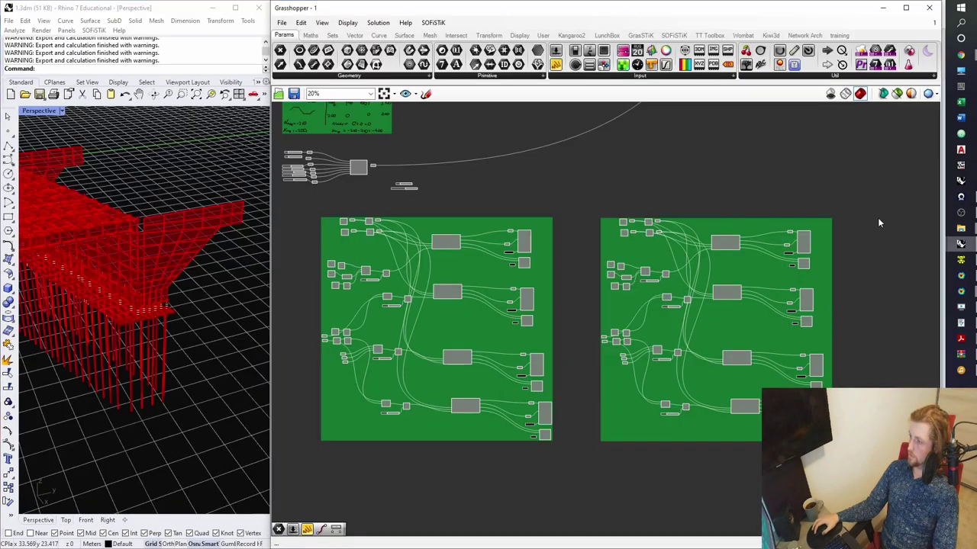
- Create a panel on an empty part of the canvas and fill it with the copied bore and blay lines as multiline text
{"action": "scroll", "coordinate": [524, 159], "scroll_direction": "down", "scroll_amount": 2}
{"action": "right_click_drag", "start_coordinate": [531, 161], "coordinate": [493, 428]}
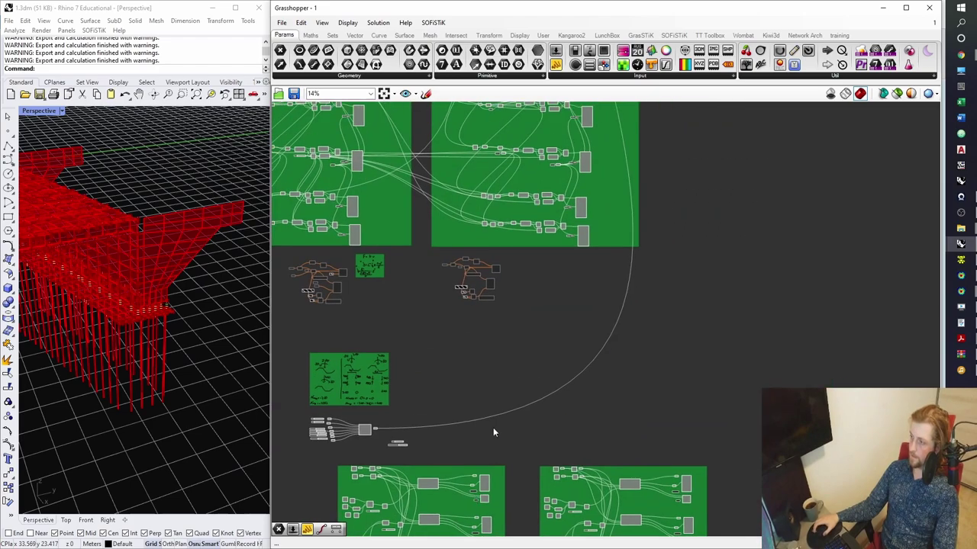
{"action": "scroll", "coordinate": [443, 363], "scroll_direction": "up", "scroll_amount": 4}
{"action": "double_click", "coordinate": [490, 348]}
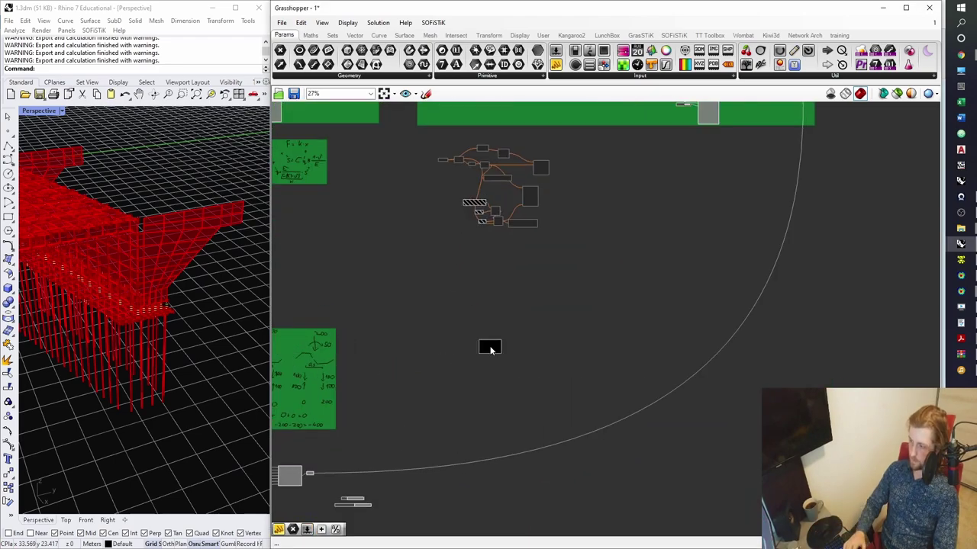
{"action": "scroll", "coordinate": [491, 349], "scroll_direction": "up", "scroll_amount": 5}
{"action": "right_click", "coordinate": [490, 346]}
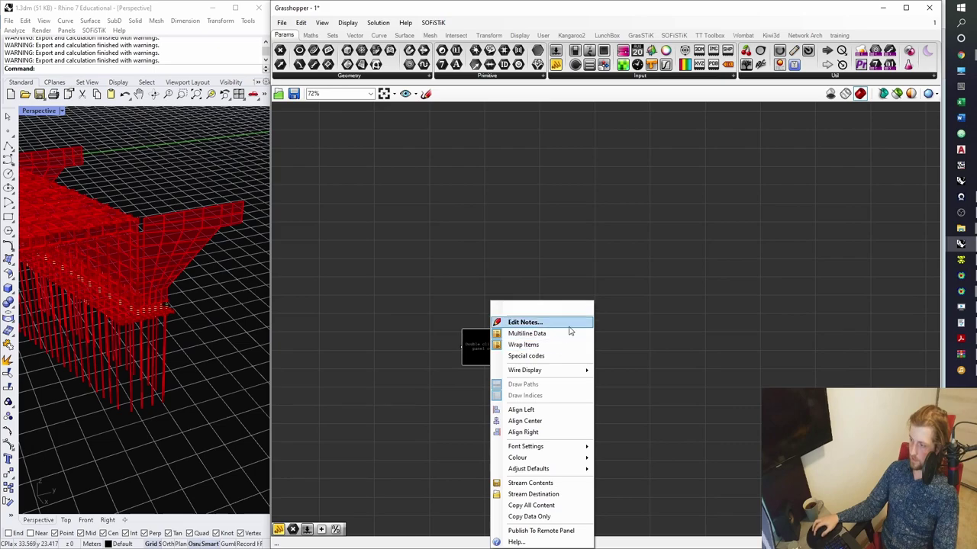
{"action": "left_click", "coordinate": [569, 329]}
{"action": "key", "text": "ctrl+v"}
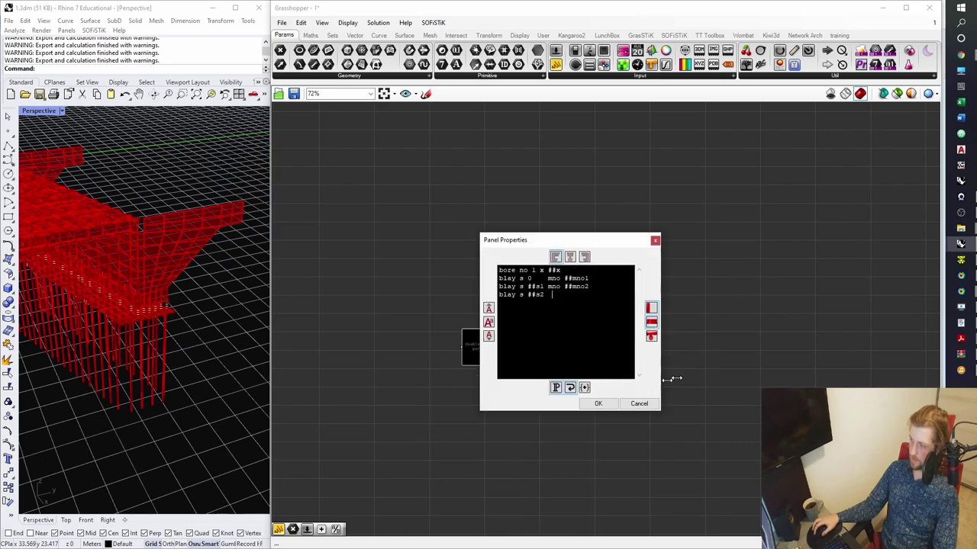
{"action": "left_click_drag", "start_coordinate": [672, 378], "coordinate": [736, 370]}
{"action": "left_click", "coordinate": [672, 404]}
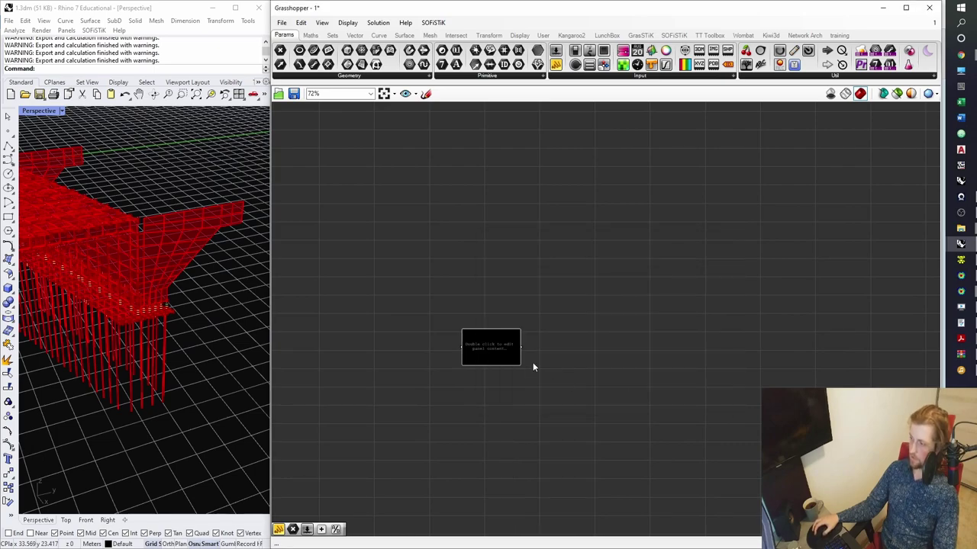
- Move the bore text panel just above the green group that holds the soil material definition
{"action": "left_click", "coordinate": [497, 348]}
{"action": "scroll", "coordinate": [522, 338], "scroll_direction": "down", "scroll_amount": 5}
{"action": "scroll", "coordinate": [522, 338], "scroll_direction": "down", "scroll_amount": 3}
{"action": "left_click_drag", "start_coordinate": [522, 339], "coordinate": [546, 208]}
{"action": "scroll", "coordinate": [739, 321], "scroll_direction": "up", "scroll_amount": 1}
{"action": "scroll", "coordinate": [481, 291], "scroll_direction": "up", "scroll_amount": 5}
{"action": "scroll", "coordinate": [554, 289], "scroll_direction": "up", "scroll_amount": 1}
{"action": "scroll", "coordinate": [547, 208], "scroll_direction": "up", "scroll_amount": 1}
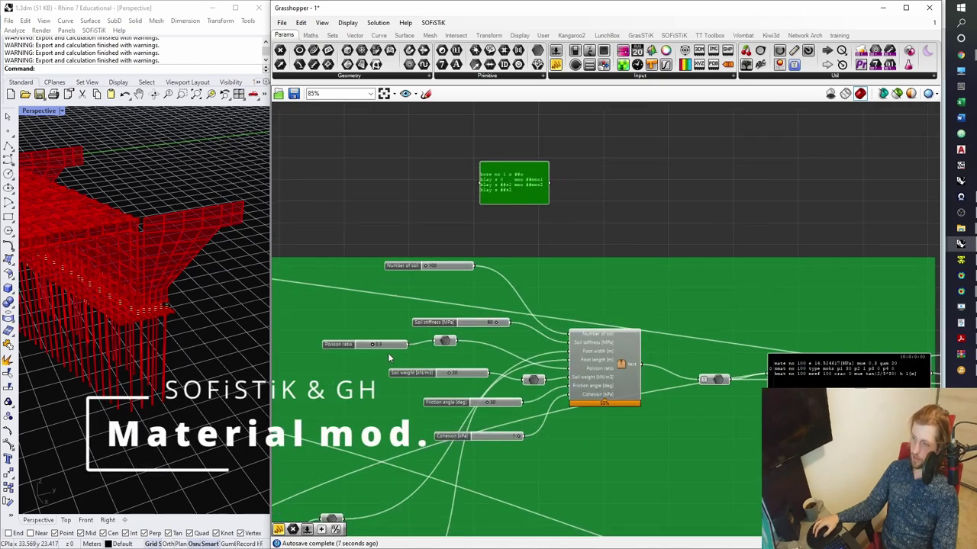
- Tidy the soil input sliders by lining up Number of soil and Soil stiffness above Poisson ratio and moving Cohesion up under Friction angle
{"action": "scroll", "coordinate": [444, 321], "scroll_direction": "up", "scroll_amount": 2}
{"action": "left_click_drag", "start_coordinate": [441, 322], "coordinate": [325, 323]}
{"action": "left_click_drag", "start_coordinate": [396, 241], "coordinate": [319, 295]}
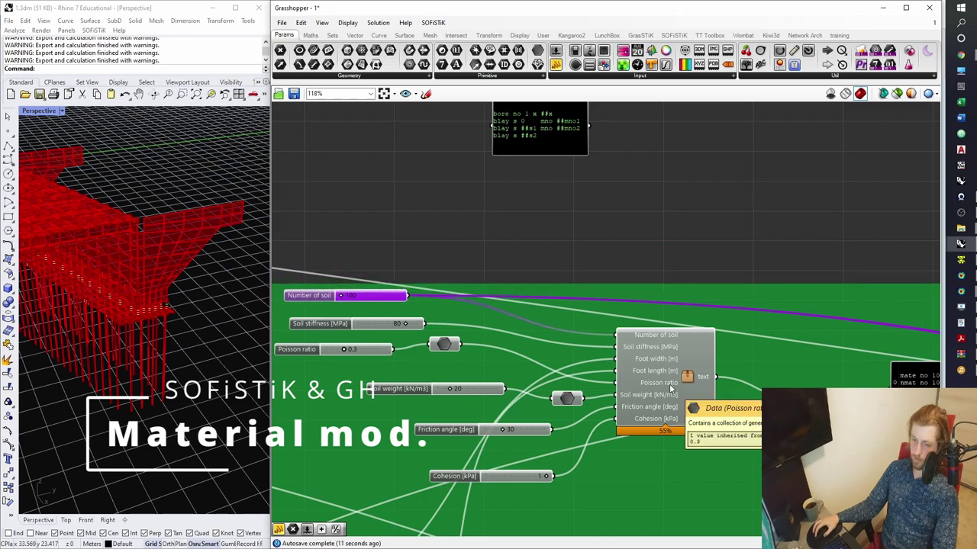
{"action": "left_click_drag", "start_coordinate": [464, 479], "coordinate": [461, 455]}
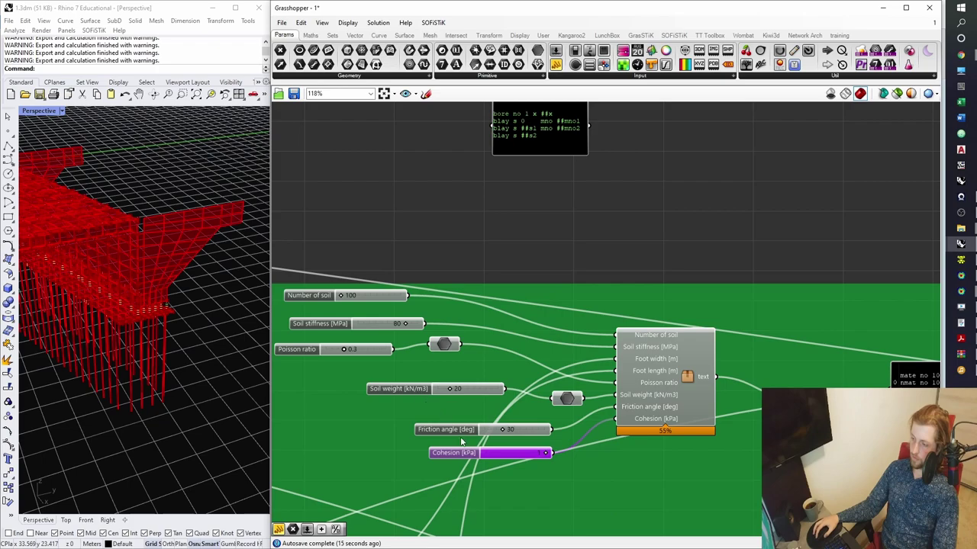
{"action": "left_click", "coordinate": [448, 430], "text": "shift"}
{"action": "scroll", "coordinate": [566, 403], "scroll_direction": "down", "scroll_amount": 3}
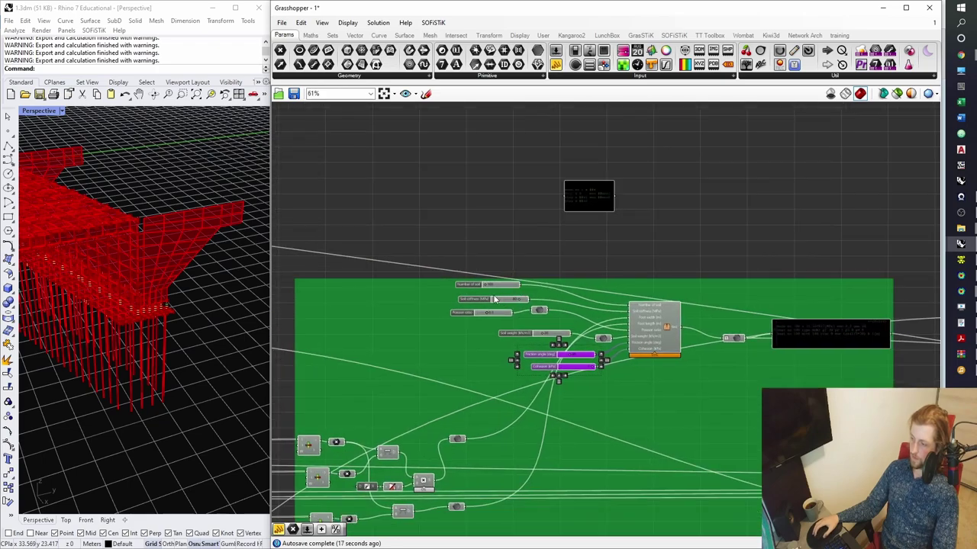
- Examine the soil material cluster with its input sliders and follow its text output to the mate, nmat and bmat panel
{"action": "left_click_drag", "start_coordinate": [408, 258], "coordinate": [704, 405]}
{"action": "scroll", "coordinate": [660, 342], "scroll_direction": "up", "scroll_amount": 4}
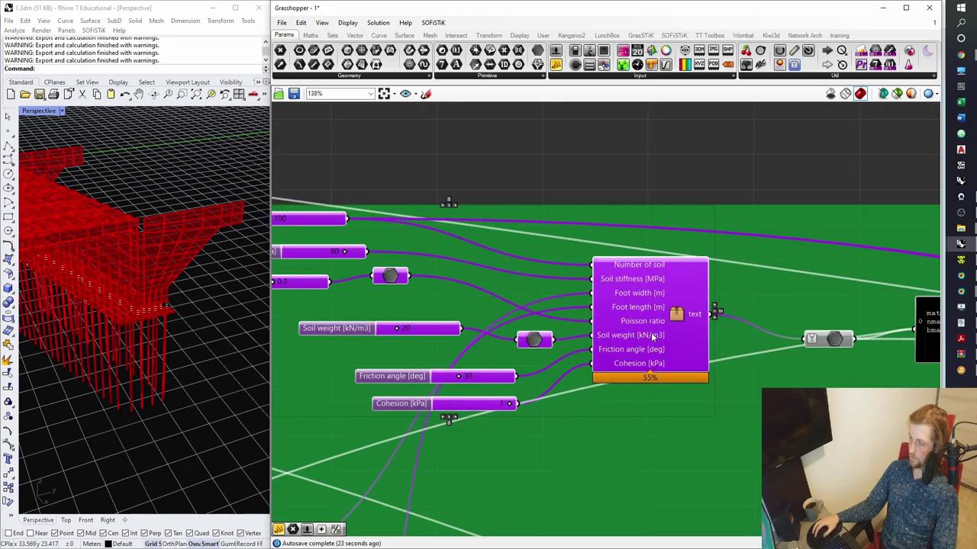
{"action": "scroll", "coordinate": [654, 328], "scroll_direction": "down", "scroll_amount": 6}
{"action": "right_click_drag", "start_coordinate": [661, 325], "coordinate": [434, 326]}
{"action": "scroll", "coordinate": [545, 332], "scroll_direction": "up", "scroll_amount": 5}
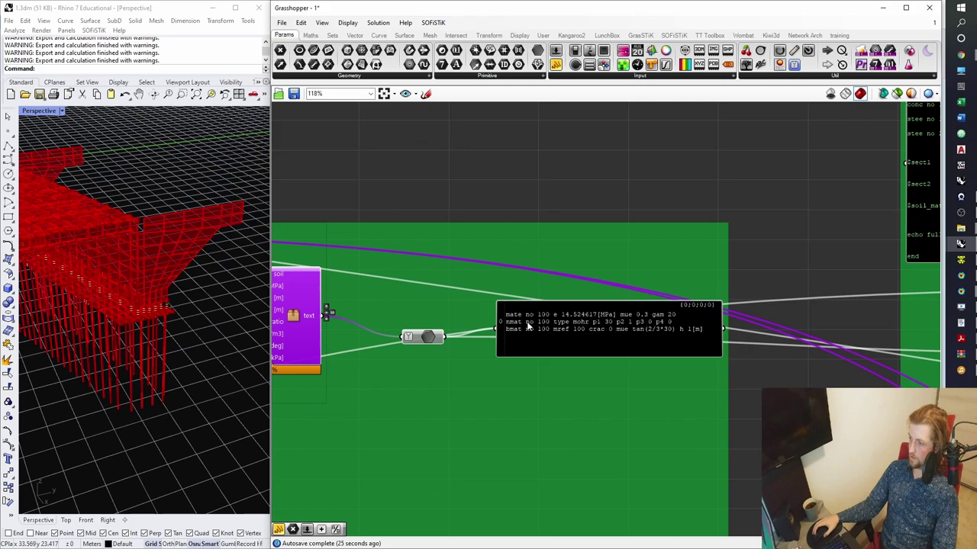
{"action": "scroll", "coordinate": [575, 329], "scroll_direction": "up", "scroll_amount": 3}
{"action": "scroll", "coordinate": [578, 332], "scroll_direction": "down", "scroll_amount": 3}
{"action": "right_click_drag", "start_coordinate": [594, 329], "coordinate": [758, 324]}
{"action": "left_click", "coordinate": [591, 336], "text": "shift"}
{"action": "scroll", "coordinate": [570, 337], "scroll_direction": "down", "scroll_amount": 2}
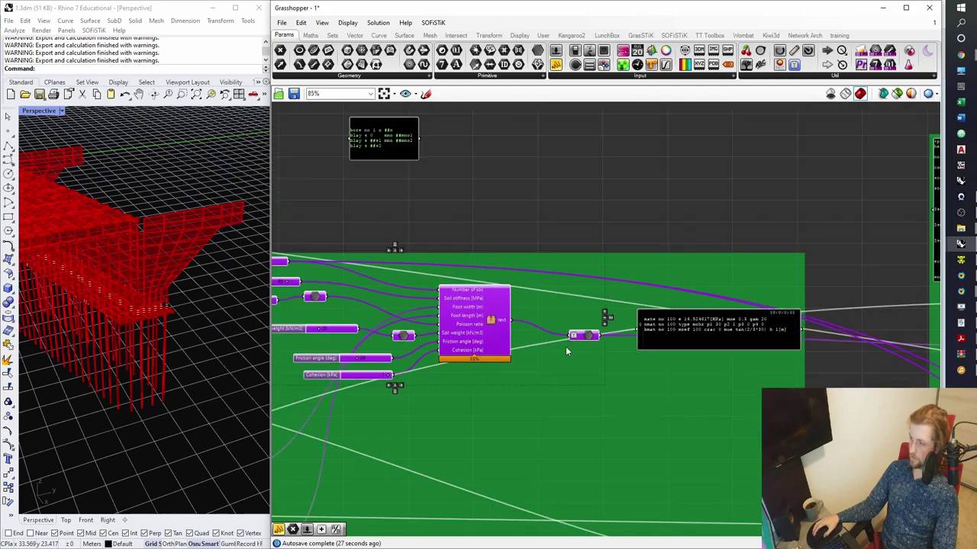
{"action": "right_click_drag", "start_coordinate": [566, 351], "coordinate": [684, 336]}
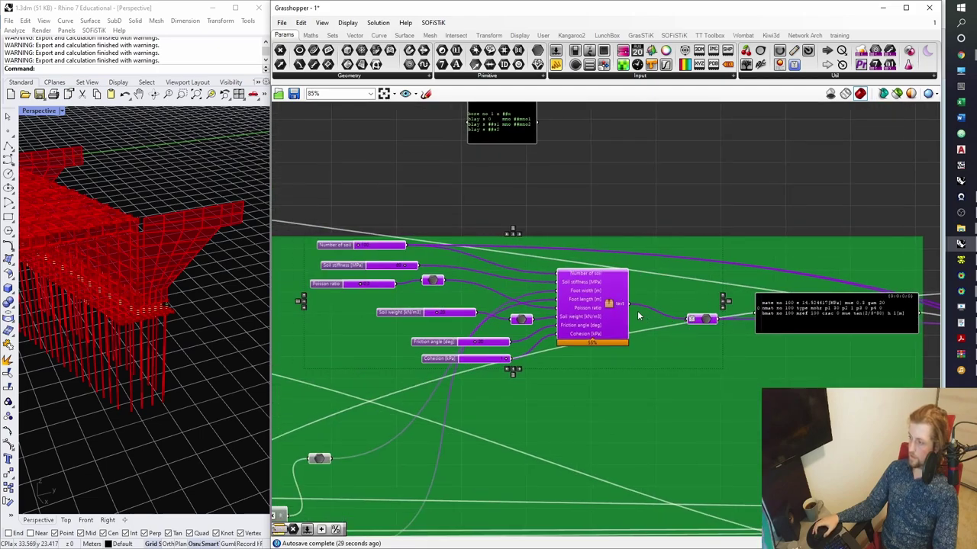
{"action": "left_click", "coordinate": [659, 213]}
{"action": "right_click_drag", "start_coordinate": [645, 224], "coordinate": [613, 214]}
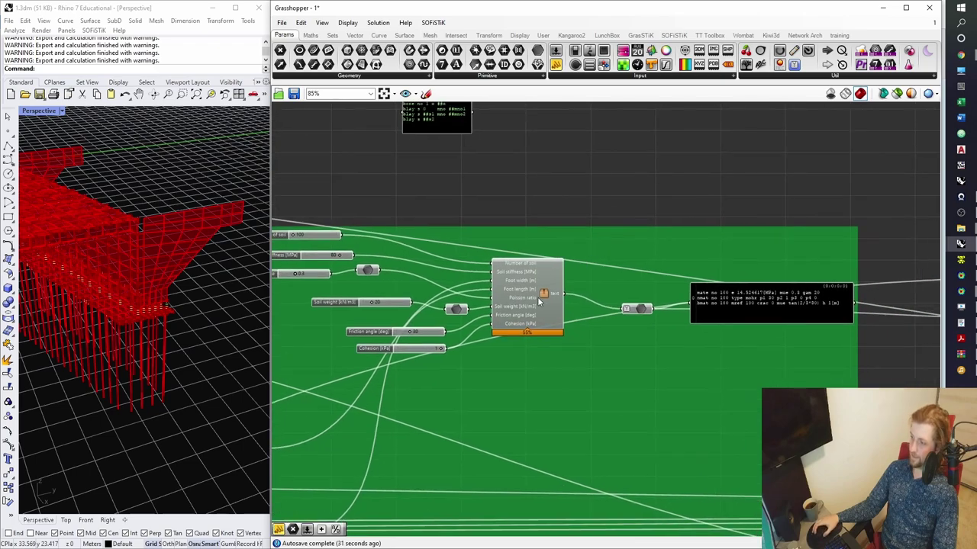
{"action": "scroll", "coordinate": [562, 310], "scroll_direction": "up", "scroll_amount": 2}
{"action": "right_click_drag", "start_coordinate": [562, 311], "coordinate": [430, 312]}
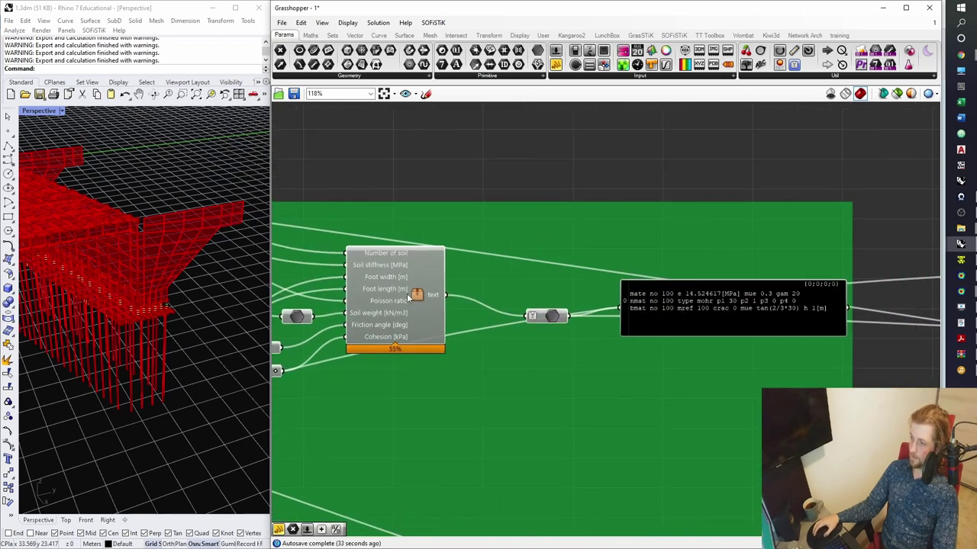
{"action": "scroll", "coordinate": [410, 297], "scroll_direction": "down", "scroll_amount": 4}
{"action": "scroll", "coordinate": [491, 295], "scroll_direction": "up", "scroll_amount": 2}
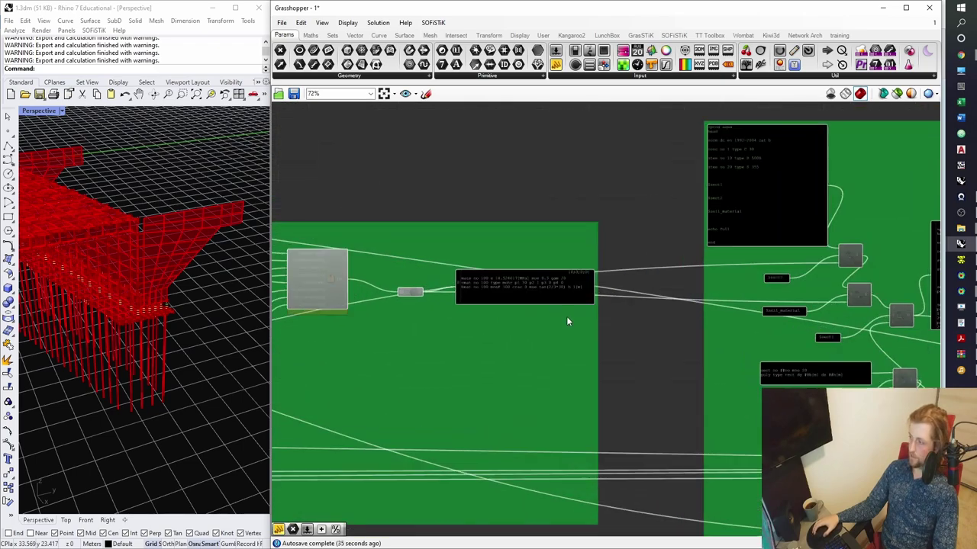
- Duplicate the soil material cluster with its input sliders and place the copy near the lower edge of the green group
{"action": "scroll", "coordinate": [483, 295], "scroll_direction": "up", "scroll_amount": 2}
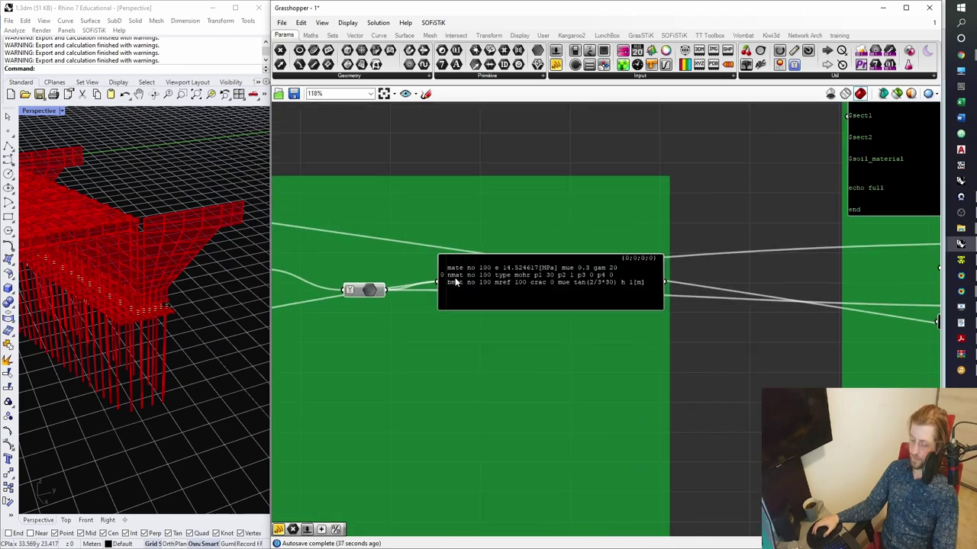
{"action": "scroll", "coordinate": [458, 278], "scroll_direction": "up", "scroll_amount": 2}
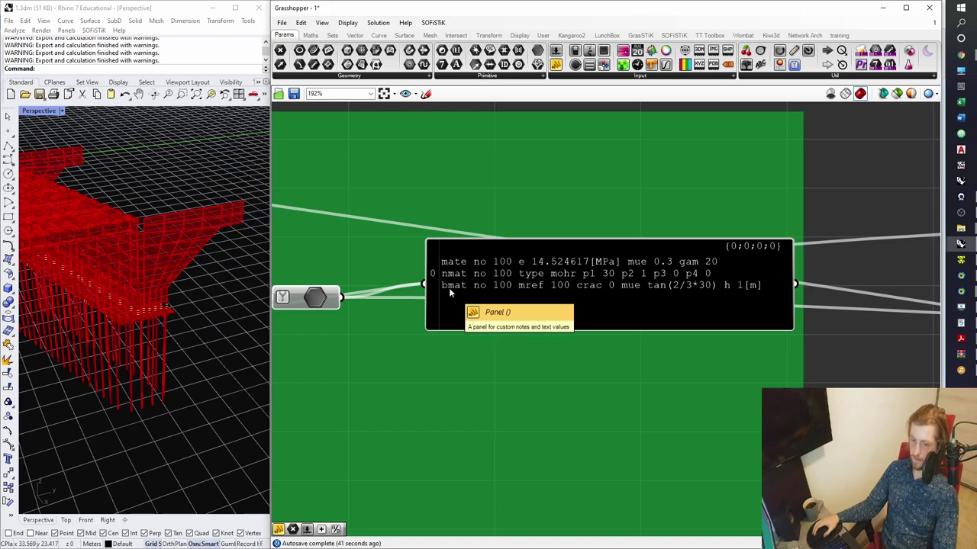
{"action": "right_click_drag", "start_coordinate": [544, 286], "coordinate": [519, 297]}
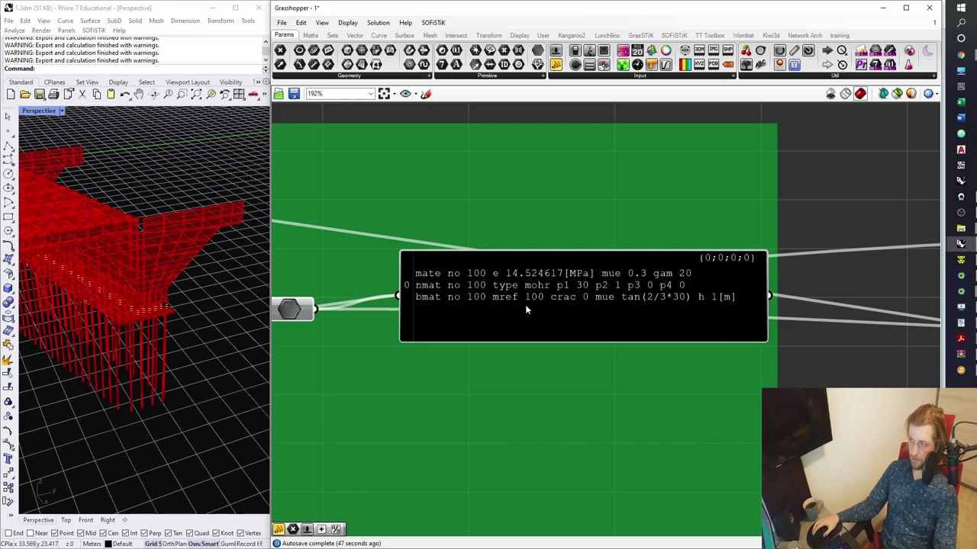
{"action": "scroll", "coordinate": [525, 304], "scroll_direction": "down", "scroll_amount": 4}
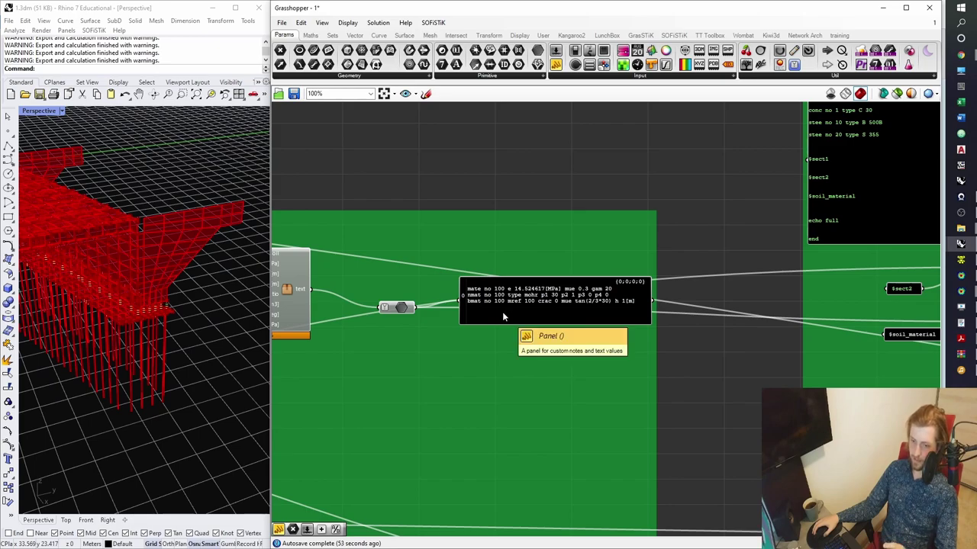
{"action": "right_click_drag", "start_coordinate": [452, 317], "coordinate": [592, 308]}
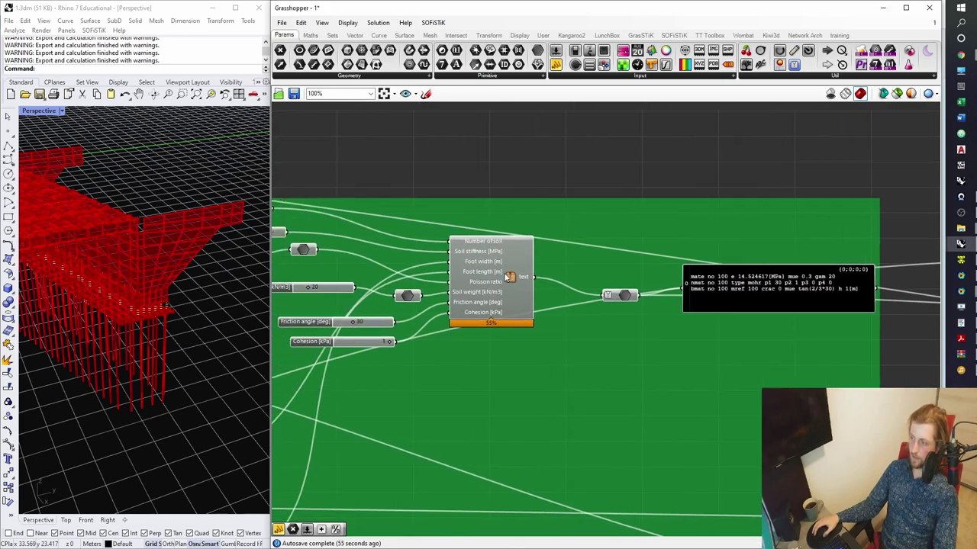
{"action": "scroll", "coordinate": [508, 276], "scroll_direction": "up", "scroll_amount": 2}
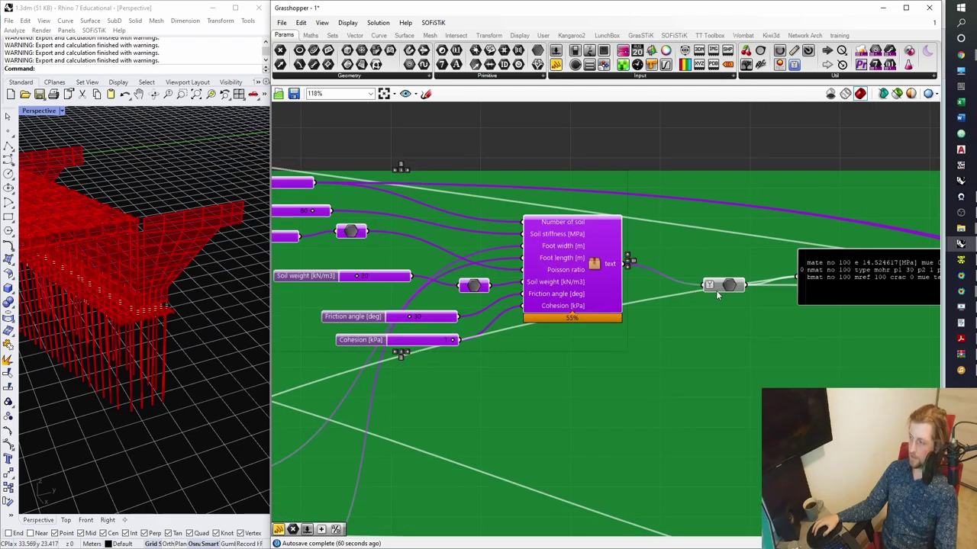
{"action": "scroll", "coordinate": [591, 263], "scroll_direction": "down", "scroll_amount": 3}
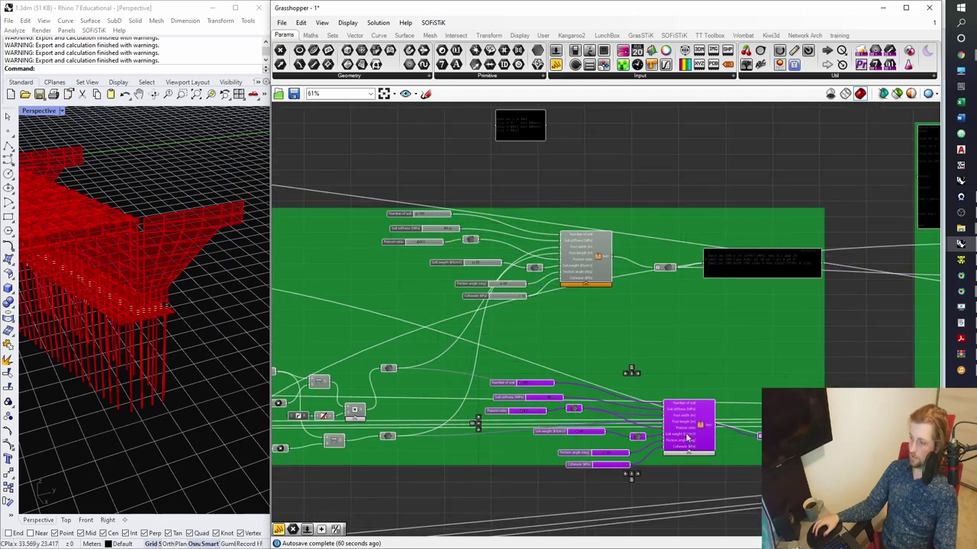
{"action": "scroll", "coordinate": [671, 401], "scroll_direction": "up", "scroll_amount": 6}
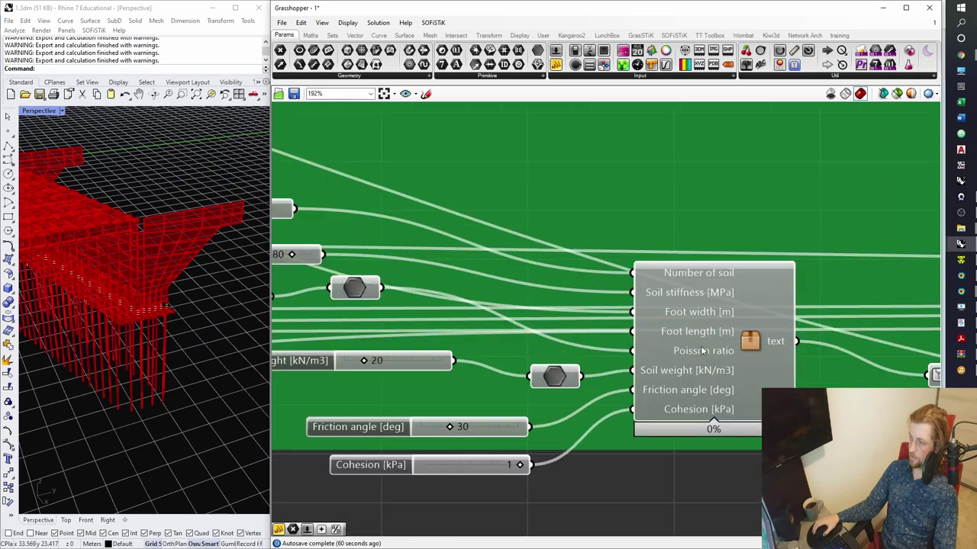
- Disentangle the copied soil material cluster from the original instance
{"action": "left_click", "coordinate": [747, 349]}
{"action": "right_click", "coordinate": [757, 349]}
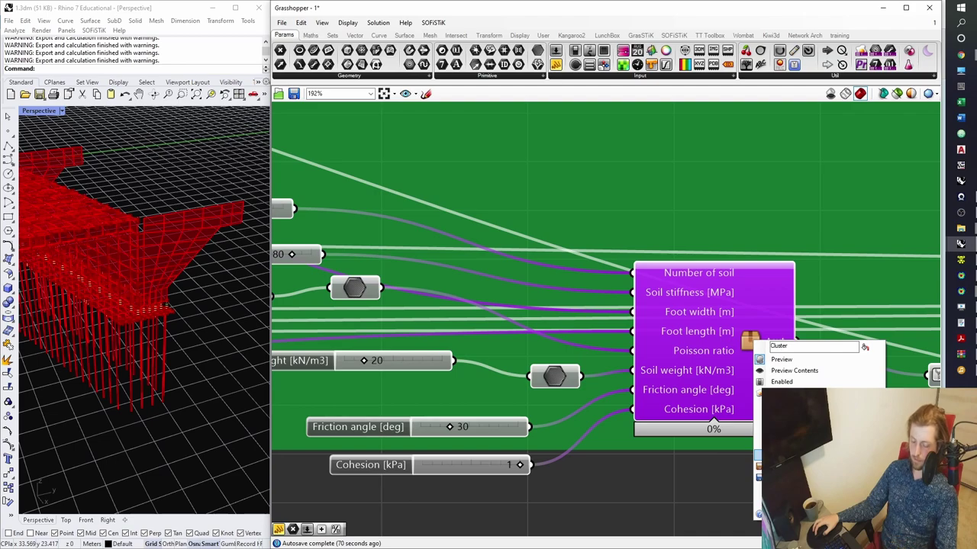
{"action": "left_click", "coordinate": [625, 496]}
{"action": "scroll", "coordinate": [630, 310], "scroll_direction": "down", "scroll_amount": 5}
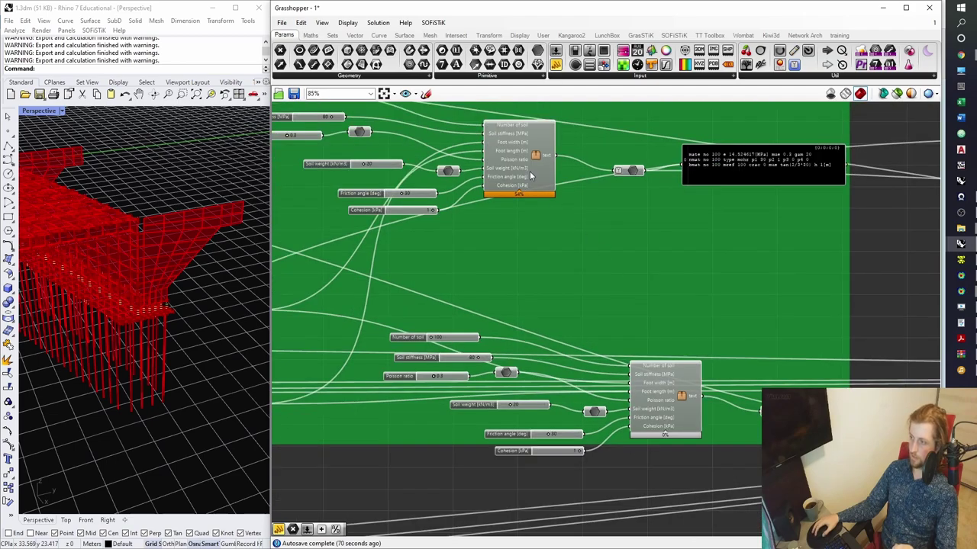
{"action": "left_click", "coordinate": [529, 171]}
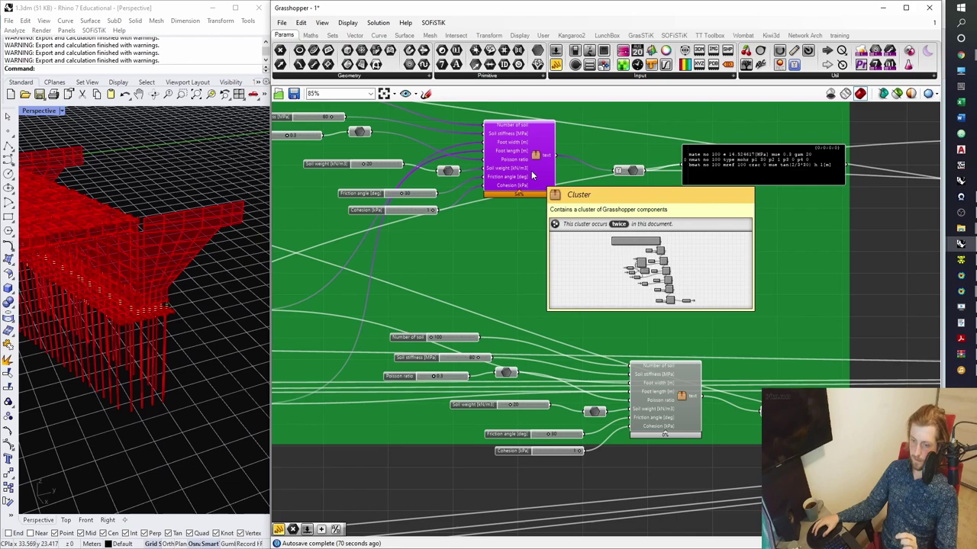
{"action": "left_click", "coordinate": [679, 394]}
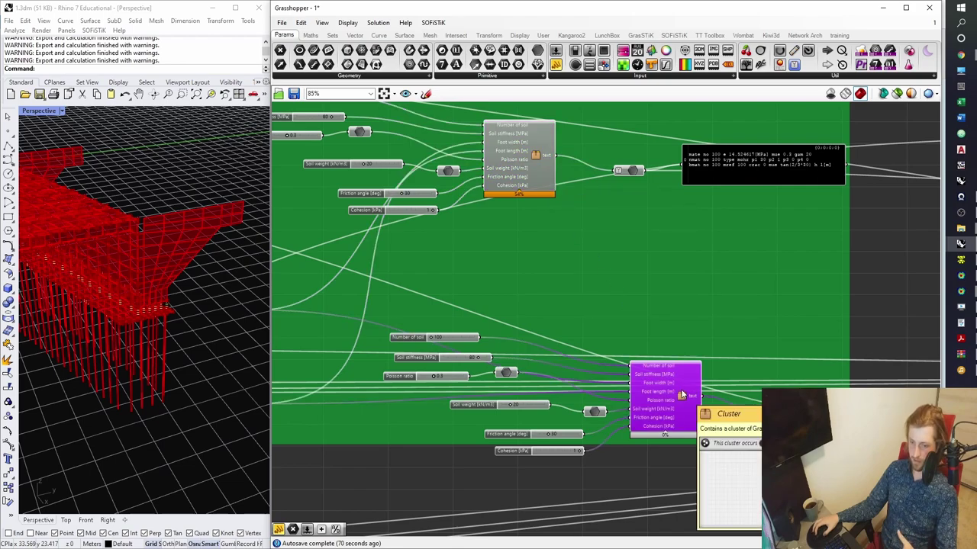
{"action": "right_click", "coordinate": [681, 391]}
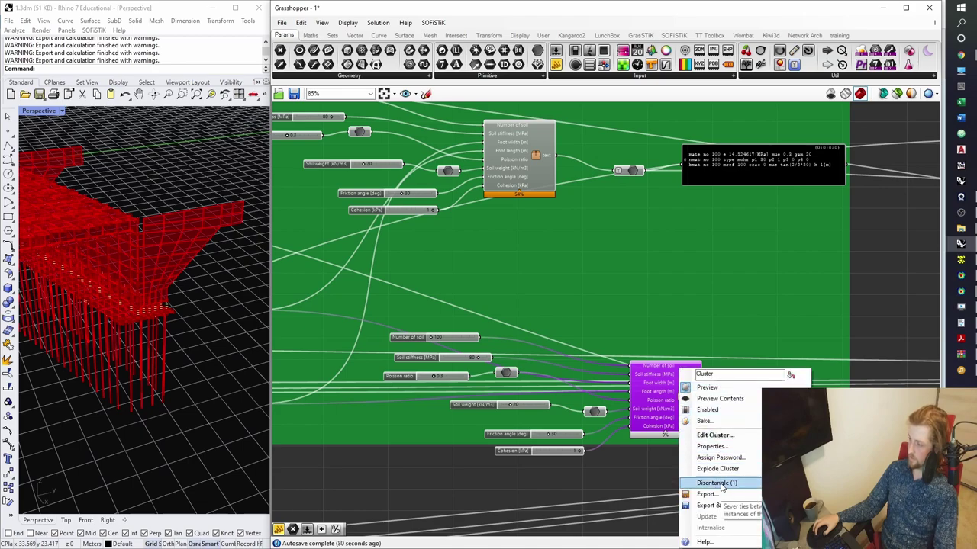
{"action": "left_click", "coordinate": [722, 487]}
- Open the copied cluster for editing and examine its mate, nmat and bmat template with the replacement chain below it
{"action": "scroll", "coordinate": [684, 396], "scroll_direction": "up", "scroll_amount": 3}
{"action": "right_click_drag", "start_coordinate": [684, 395], "coordinate": [649, 338]}
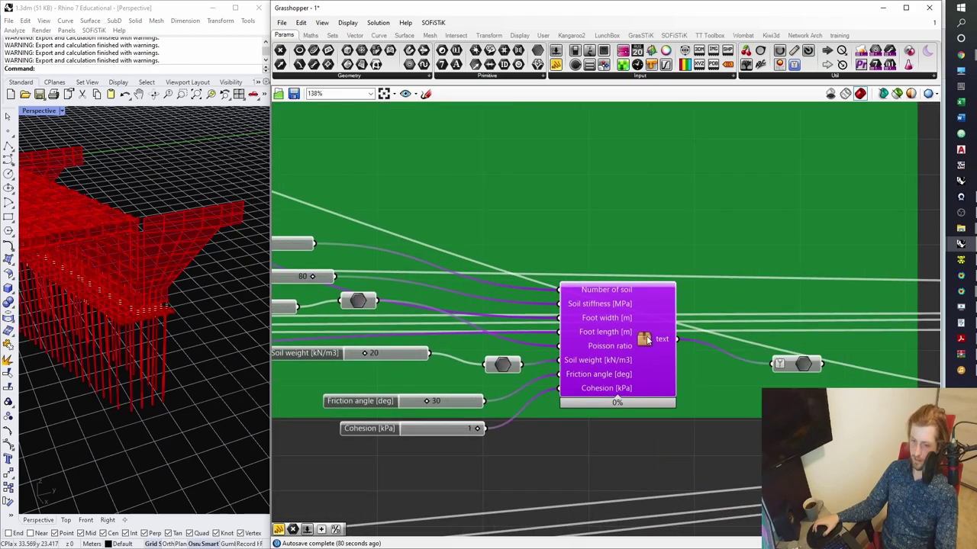
{"action": "scroll", "coordinate": [647, 336], "scroll_direction": "up", "scroll_amount": 3}
{"action": "double_click", "coordinate": [645, 333]}
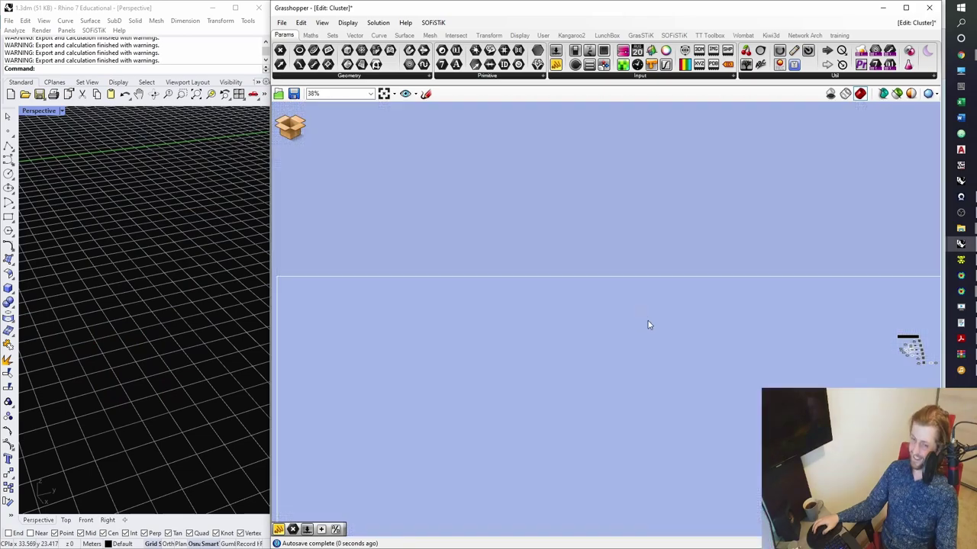
{"action": "scroll", "coordinate": [668, 338], "scroll_direction": "up", "scroll_amount": 2}
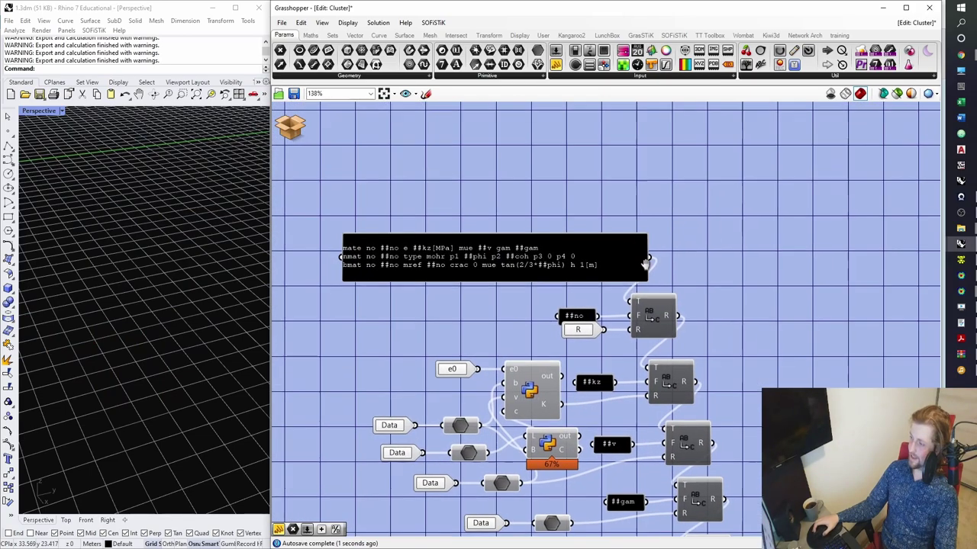
{"action": "right_click_drag", "start_coordinate": [542, 334], "coordinate": [537, 278]}
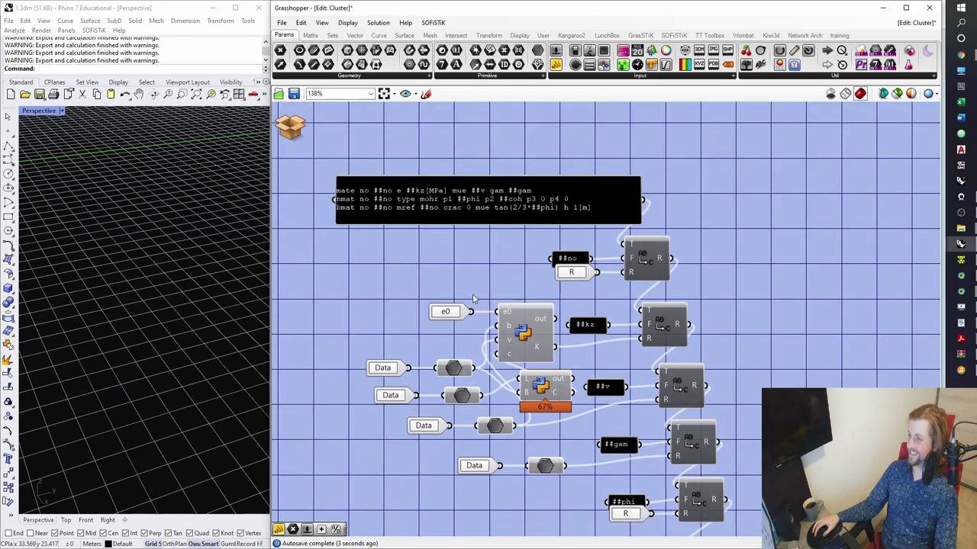
{"action": "left_click_drag", "start_coordinate": [464, 313], "coordinate": [437, 313]}
{"action": "right_click_drag", "start_coordinate": [466, 296], "coordinate": [455, 253]}
{"action": "left_click", "coordinate": [449, 286]}
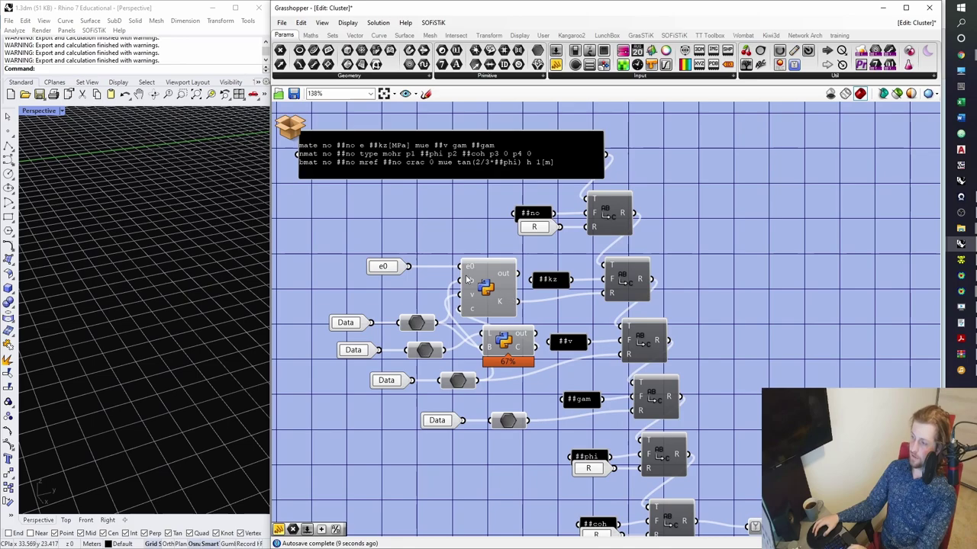
{"action": "right_click_drag", "start_coordinate": [374, 155], "coordinate": [403, 214]}
{"action": "scroll", "coordinate": [402, 215], "scroll_direction": "up", "scroll_amount": 3}
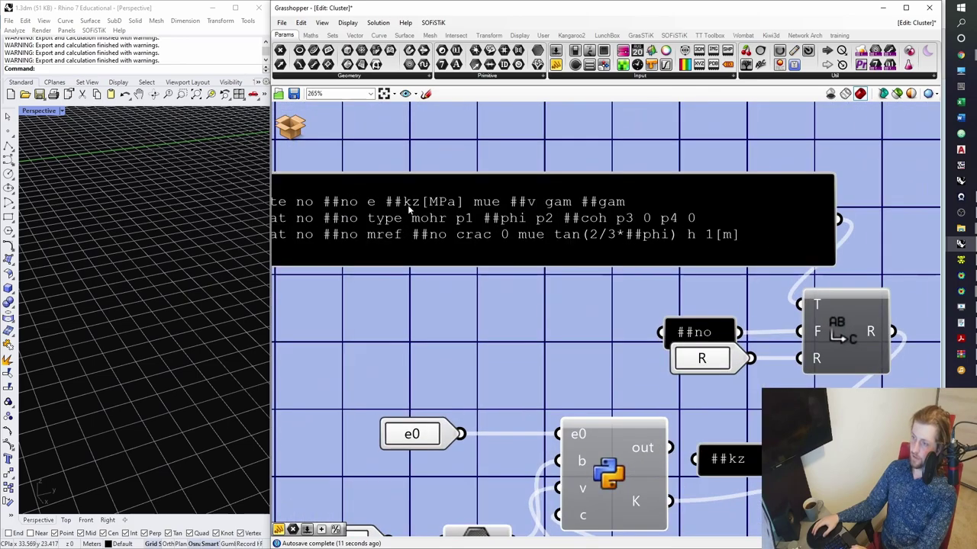
- Wire the e0 input directly into the ##kz text replacement and delete the Python component between them
{"action": "scroll", "coordinate": [432, 267], "scroll_direction": "down", "scroll_amount": 3}
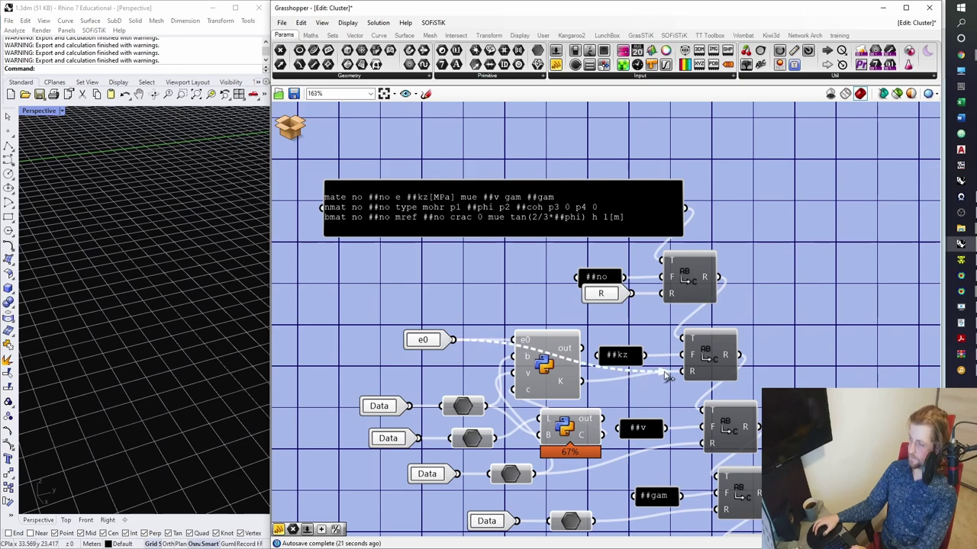
{"action": "left_click", "coordinate": [563, 374]}
{"action": "right_click_drag", "start_coordinate": [564, 373], "coordinate": [539, 350]}
{"action": "left_click_drag", "start_coordinate": [539, 350], "coordinate": [515, 329]}
{"action": "key", "text": "Delete"}
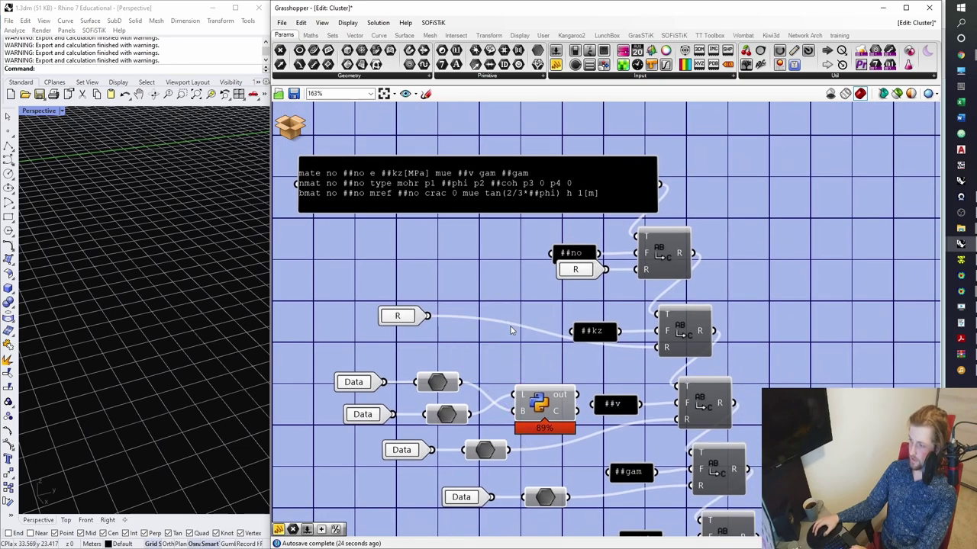
- Delete the remaining Python component with the L and B inputs
{"action": "right_click_drag", "start_coordinate": [557, 397], "coordinate": [506, 325]}
{"action": "left_click_drag", "start_coordinate": [502, 336], "coordinate": [469, 317]}
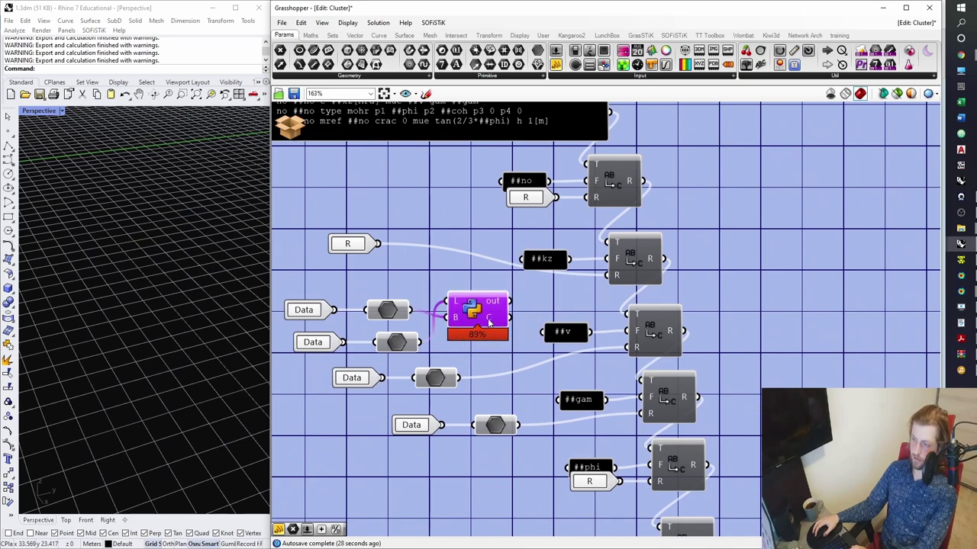
{"action": "right_click_drag", "start_coordinate": [479, 320], "coordinate": [499, 338]}
{"action": "key", "text": "Delete"}
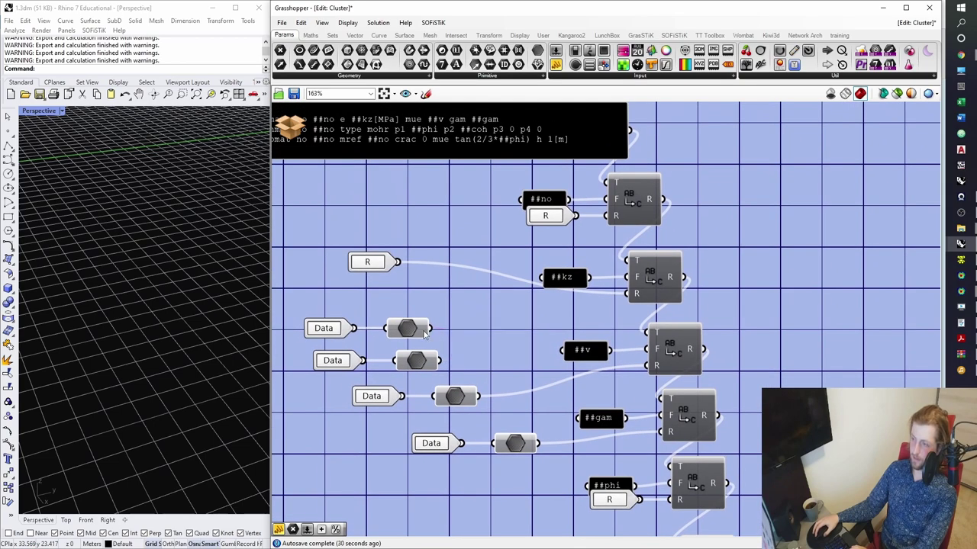
- Delete the two disconnected Data inputs for foot width and foot length together with their parameter components
{"action": "left_click", "coordinate": [412, 329]}
{"action": "key", "text": "Delete"}
{"action": "left_click", "coordinate": [417, 359]}
{"action": "key", "text": "Delete"}
{"action": "left_click", "coordinate": [328, 329]}
{"action": "key", "text": "Delete"}
{"action": "left_click", "coordinate": [342, 361]}
{"action": "key", "text": "Delete"}
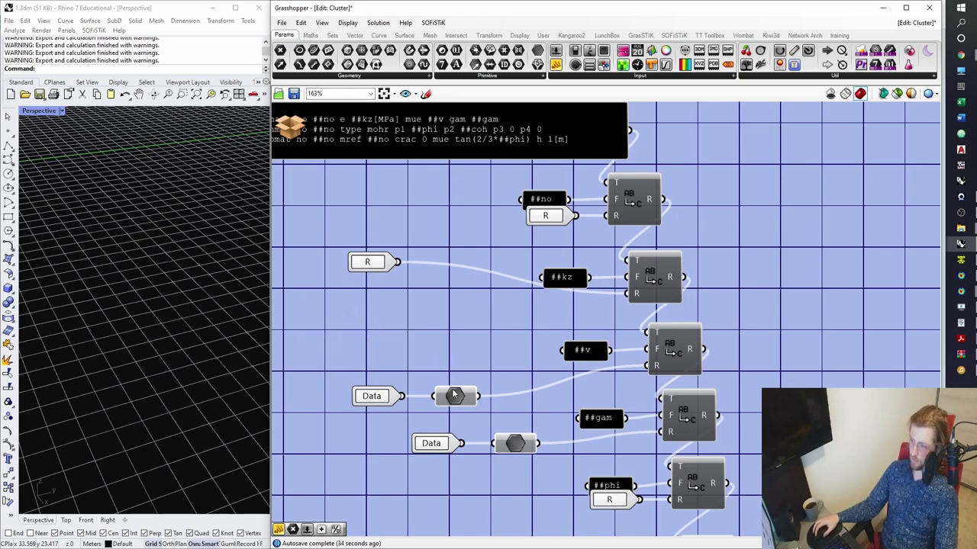
- Tidy the cluster inputs by placing the R inputs just below the ##kz, ##phi and ##coh panels
{"action": "left_click", "coordinate": [651, 282]}
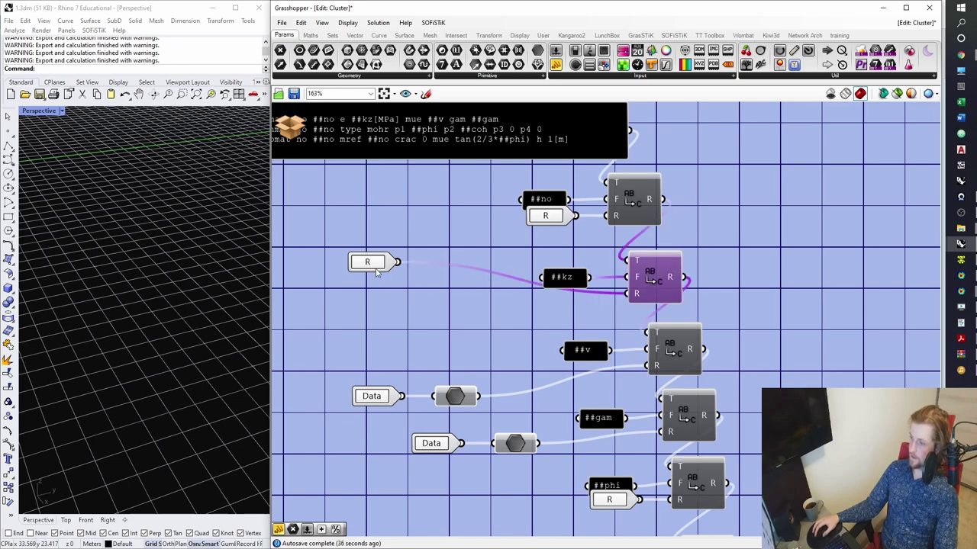
{"action": "left_click_drag", "start_coordinate": [376, 274], "coordinate": [517, 322]}
{"action": "right_click_drag", "start_coordinate": [622, 319], "coordinate": [612, 262]}
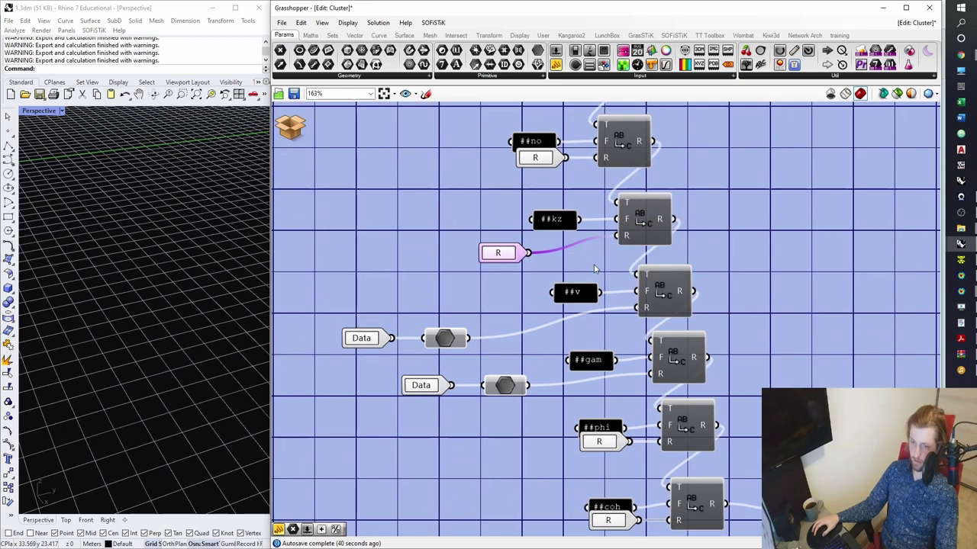
{"action": "right_click_drag", "start_coordinate": [604, 292], "coordinate": [595, 275]}
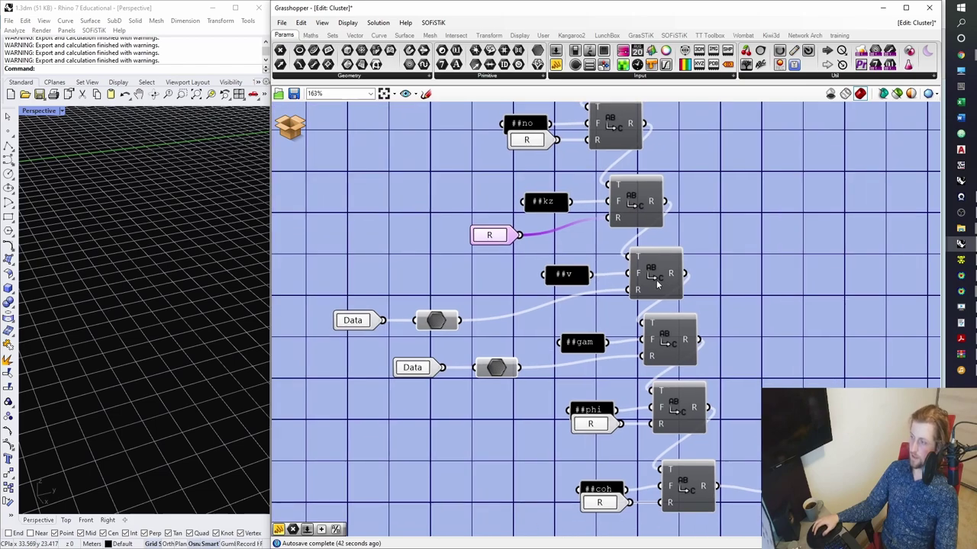
{"action": "left_click", "coordinate": [656, 282]}
{"action": "right_click_drag", "start_coordinate": [673, 337], "coordinate": [649, 290]}
{"action": "left_click", "coordinate": [648, 294]}
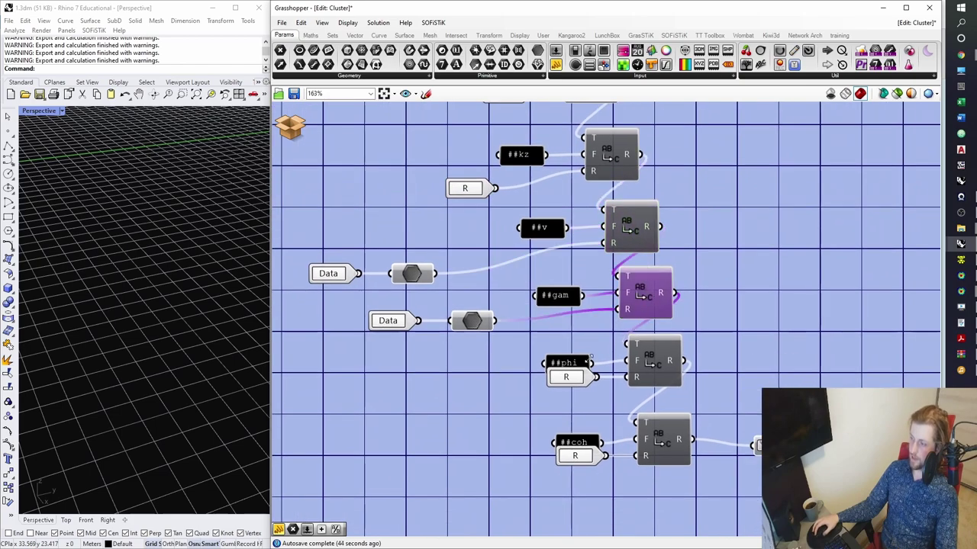
{"action": "left_click_drag", "start_coordinate": [569, 377], "coordinate": [551, 386]}
{"action": "left_click", "coordinate": [653, 366]}
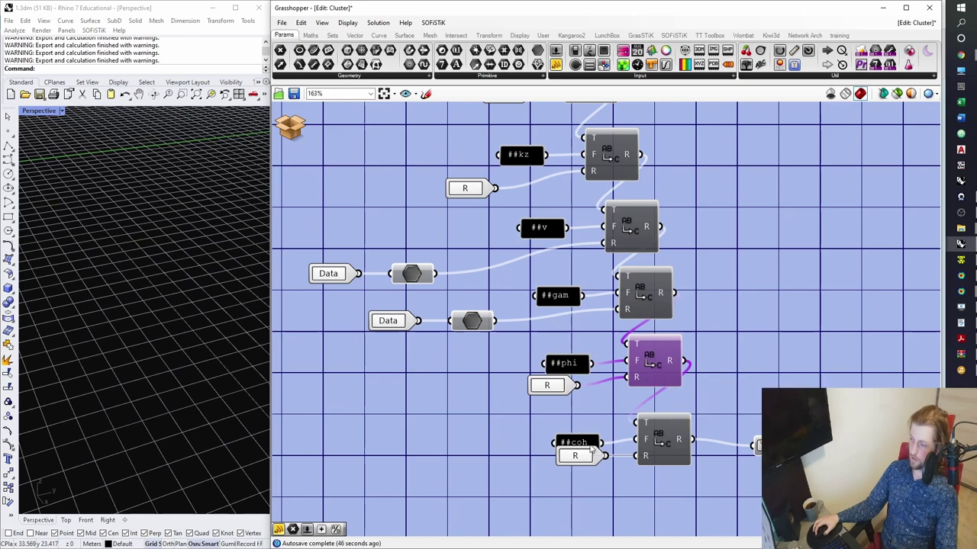
{"action": "left_click_drag", "start_coordinate": [589, 451], "coordinate": [577, 465]}
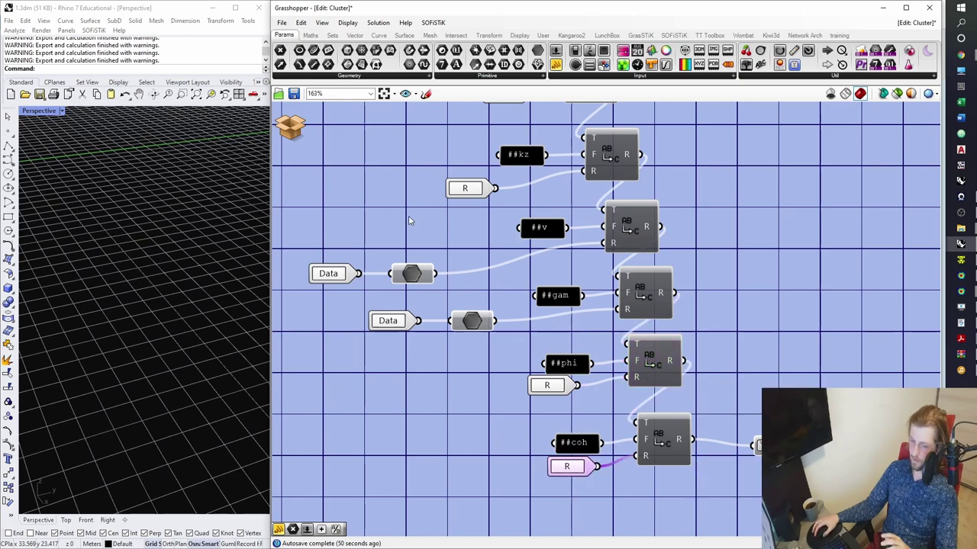
- Save the edited cluster and return to the main definition
{"action": "scroll", "coordinate": [408, 217], "scroll_direction": "down", "scroll_amount": 3}
{"action": "scroll", "coordinate": [434, 198], "scroll_direction": "up", "scroll_amount": 3}
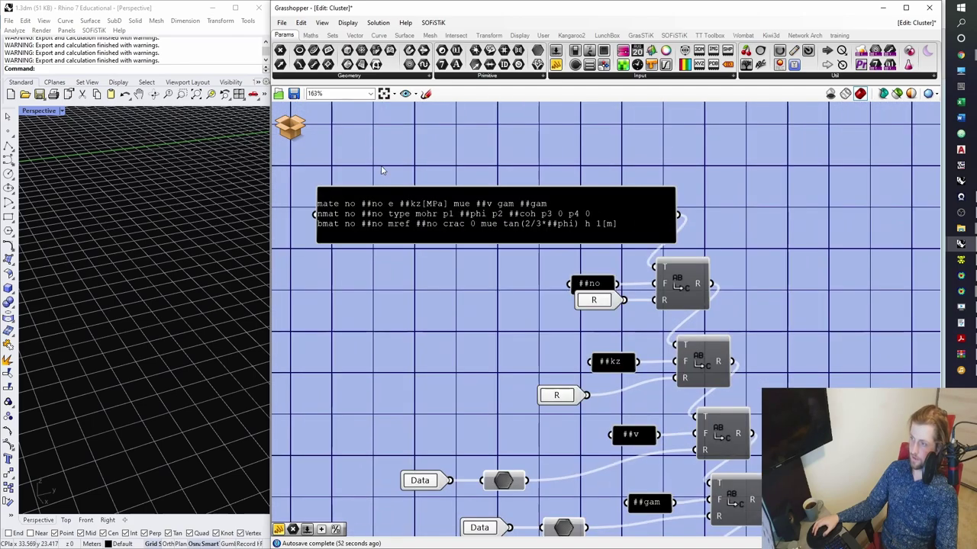
{"action": "left_click", "coordinate": [294, 93]}
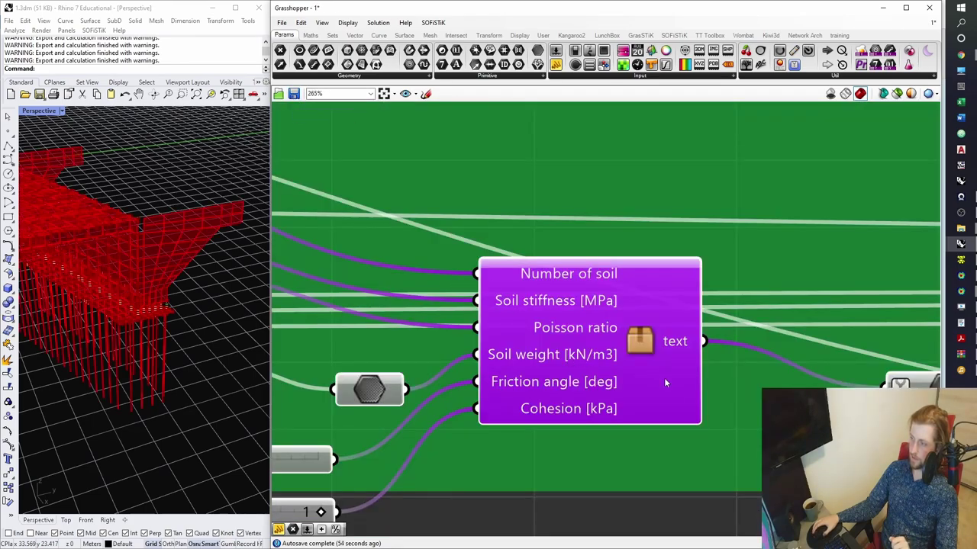
{"action": "scroll", "coordinate": [664, 378], "scroll_direction": "down", "scroll_amount": 3}
{"action": "left_click", "coordinate": [603, 342]}
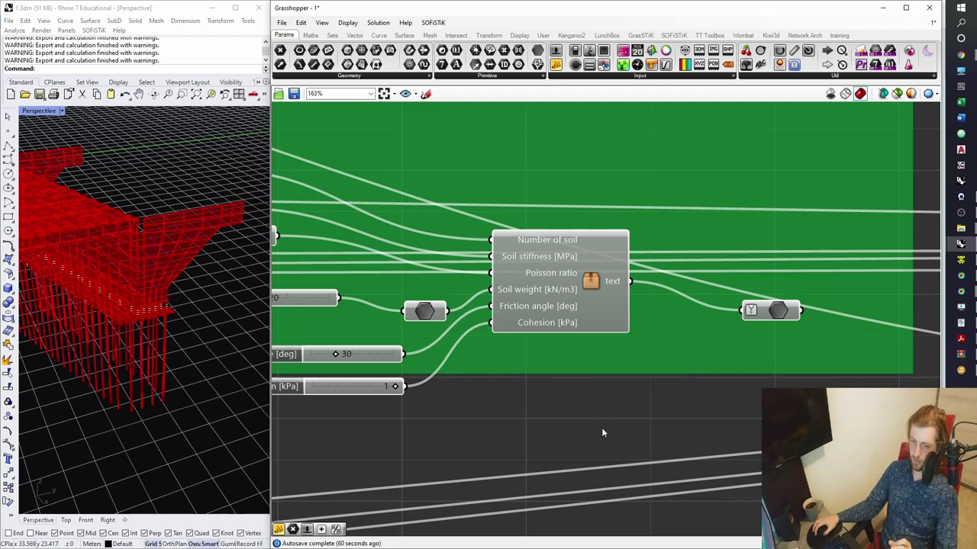
- Add a panel below the edited cluster, feed it the text output and widen it so each material line fits
{"action": "right_click_drag", "start_coordinate": [620, 423], "coordinate": [590, 411]}
{"action": "double_click", "coordinate": [590, 411]}
{"action": "type", "text": "//"}
{"action": "key", "text": "Return"}
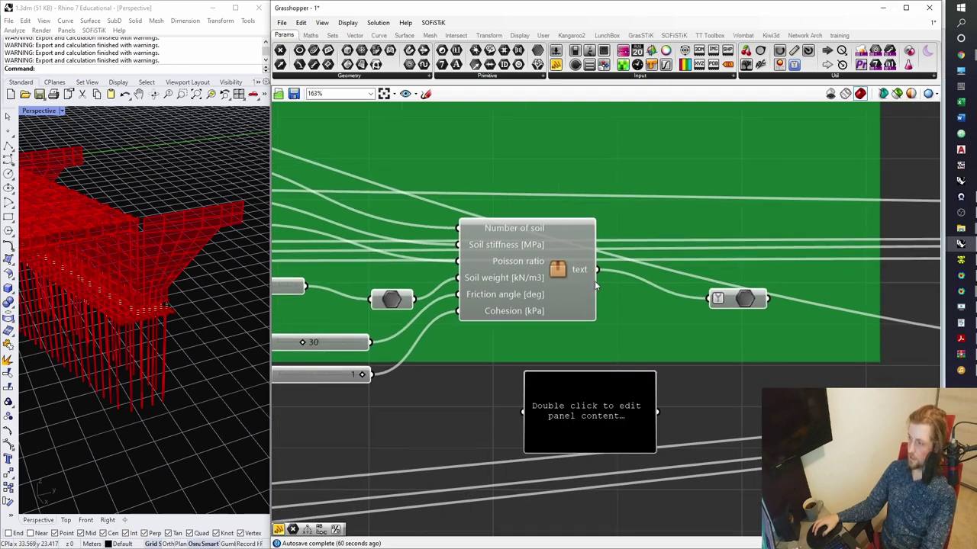
{"action": "left_click_drag", "start_coordinate": [596, 270], "coordinate": [525, 412]}
{"action": "right_click_drag", "start_coordinate": [614, 427], "coordinate": [536, 382]}
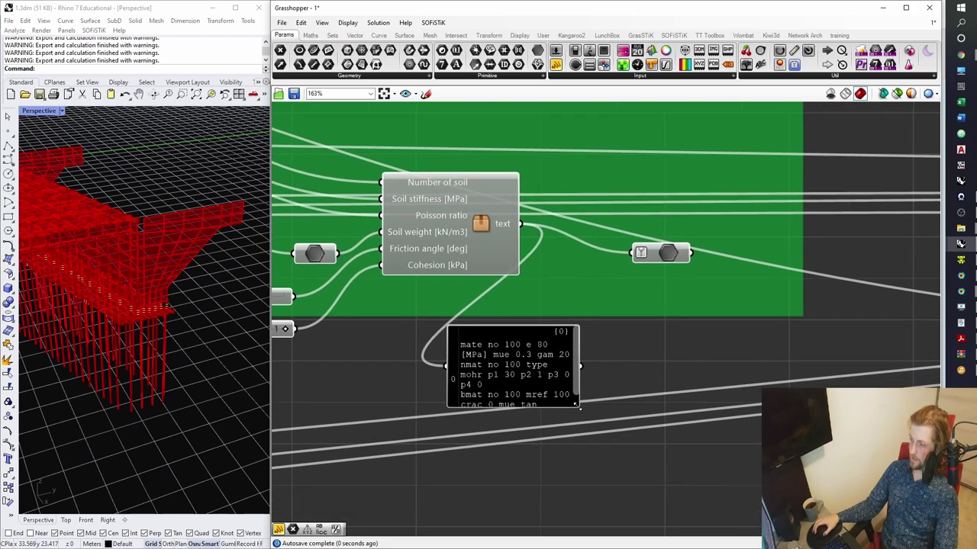
{"action": "left_click_drag", "start_coordinate": [576, 402], "coordinate": [807, 401]}
{"action": "scroll", "coordinate": [565, 349], "scroll_direction": "up", "scroll_amount": 2}
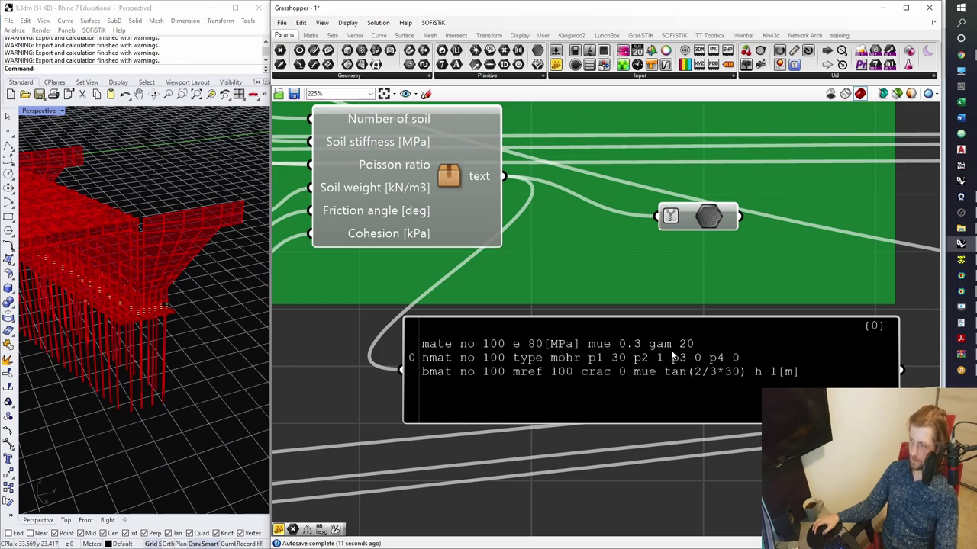
{"action": "right_click_drag", "start_coordinate": [699, 356], "coordinate": [681, 349]}
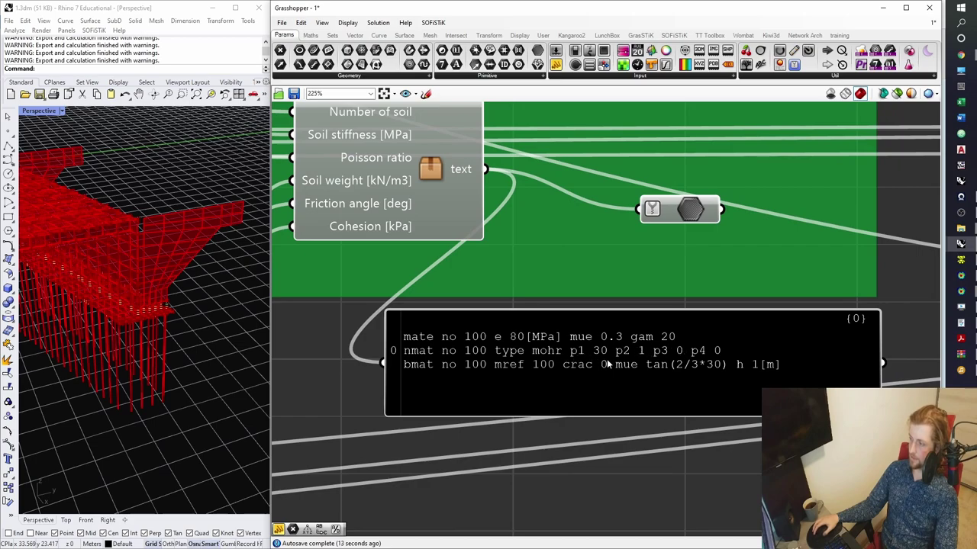
- Move the new panel directly below the original material text panel and compare the two texts
{"action": "scroll", "coordinate": [606, 358], "scroll_direction": "down", "scroll_amount": 6}
{"action": "left_click_drag", "start_coordinate": [584, 433], "coordinate": [609, 224]}
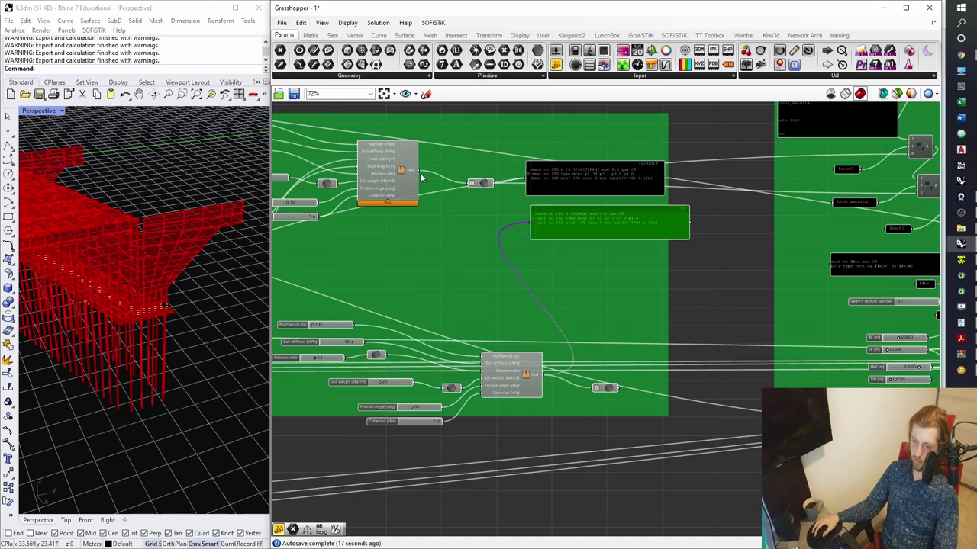
{"action": "scroll", "coordinate": [576, 176], "scroll_direction": "up", "scroll_amount": 7}
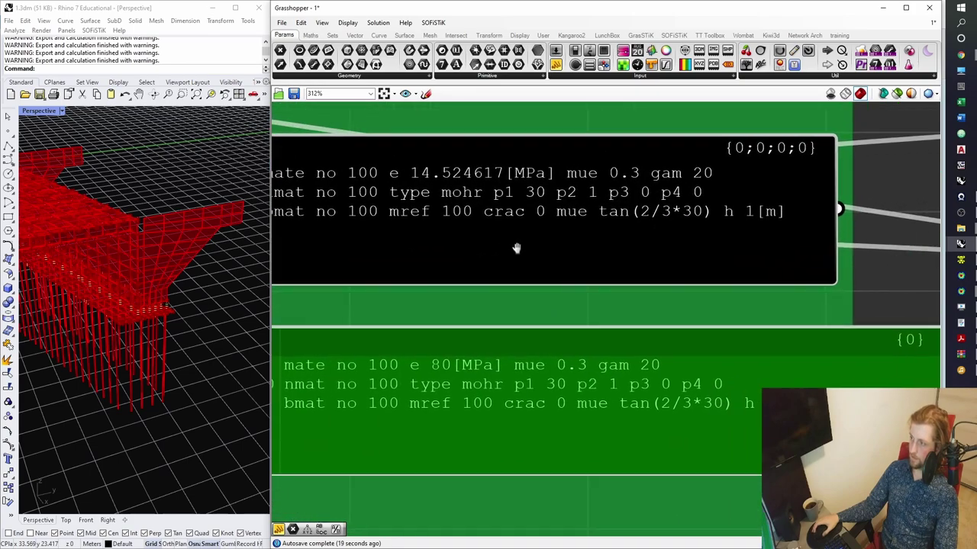
{"action": "scroll", "coordinate": [517, 248], "scroll_direction": "down", "scroll_amount": 1}
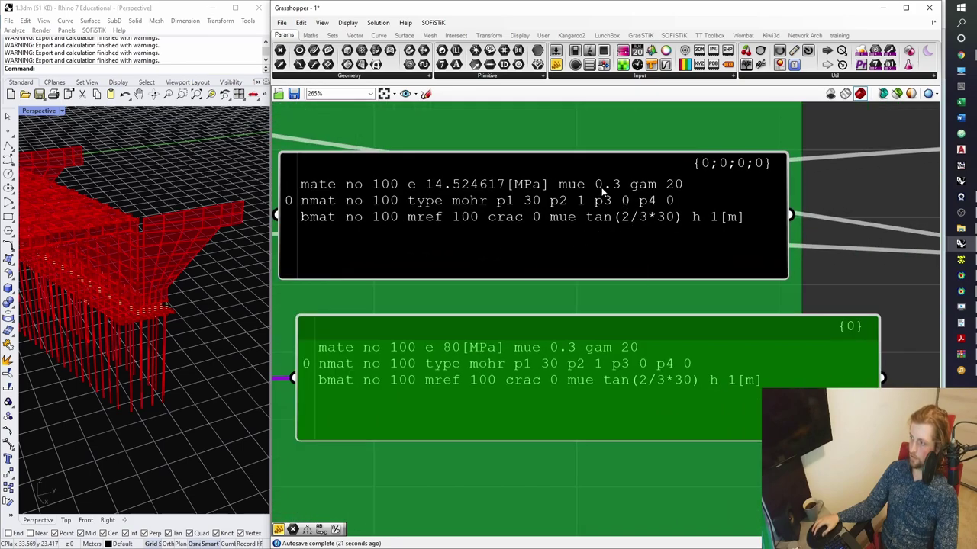
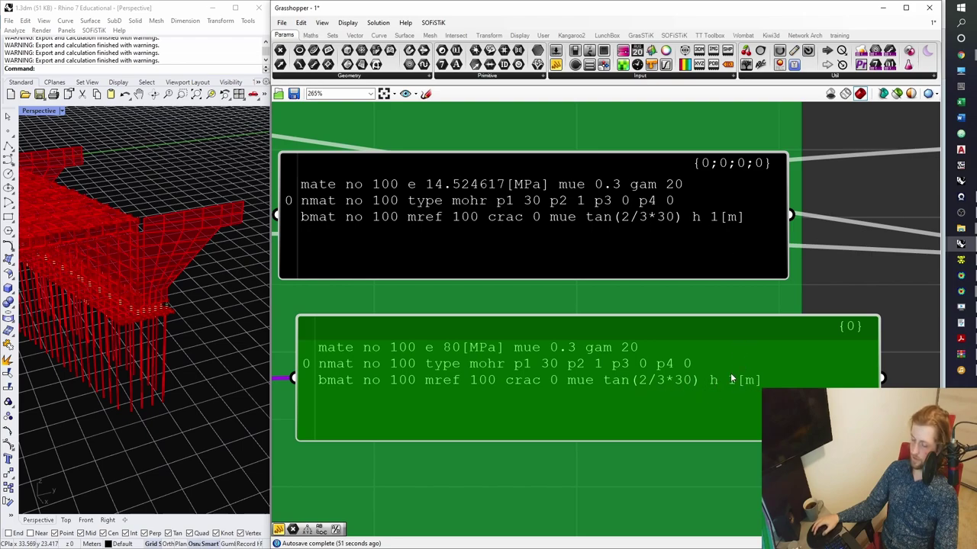
- Move the new material text panel back down, just below the edited cluster
{"action": "scroll", "coordinate": [731, 380], "scroll_direction": "down", "scroll_amount": 10}
{"action": "left_click_drag", "start_coordinate": [678, 267], "coordinate": [662, 488]}
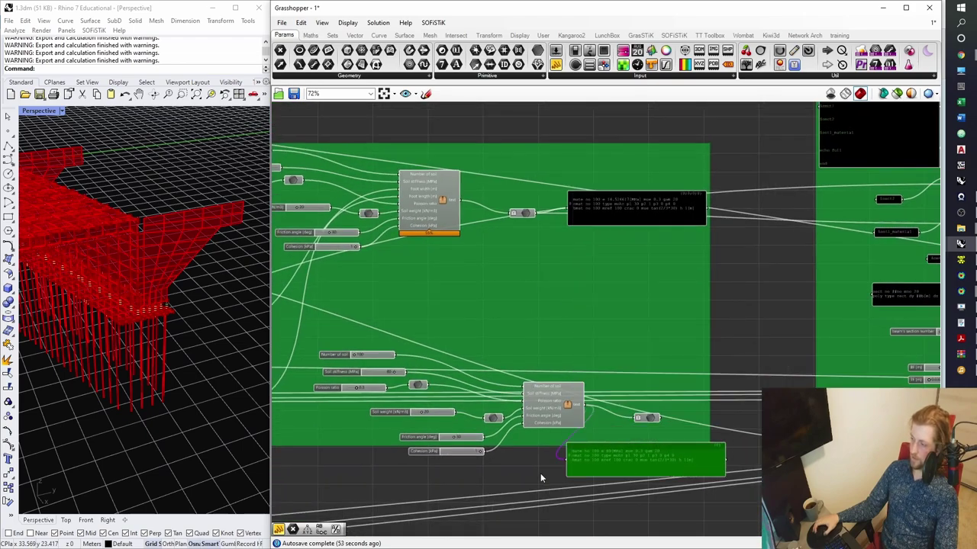
{"action": "scroll", "coordinate": [541, 473], "scroll_direction": "up", "scroll_amount": 5}
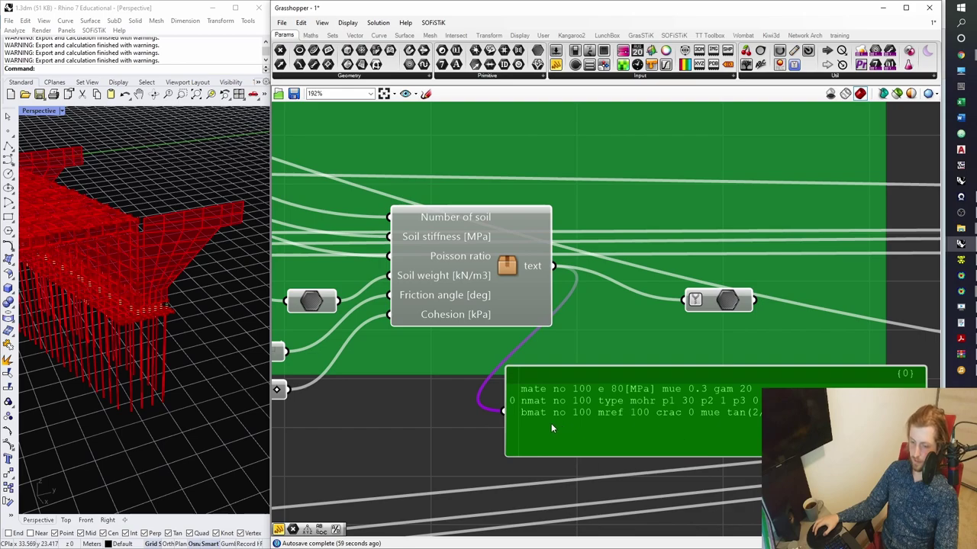
{"action": "right_click_drag", "start_coordinate": [503, 436], "coordinate": [422, 423]}
{"action": "left_click", "coordinate": [422, 424]}
{"action": "left_click", "coordinate": [477, 432]}
- Set the edited cluster's Number of soil to 101 and check its output text
{"action": "scroll", "coordinate": [488, 396], "scroll_direction": "down", "scroll_amount": 3}
{"action": "right_click_drag", "start_coordinate": [442, 372], "coordinate": [697, 371]}
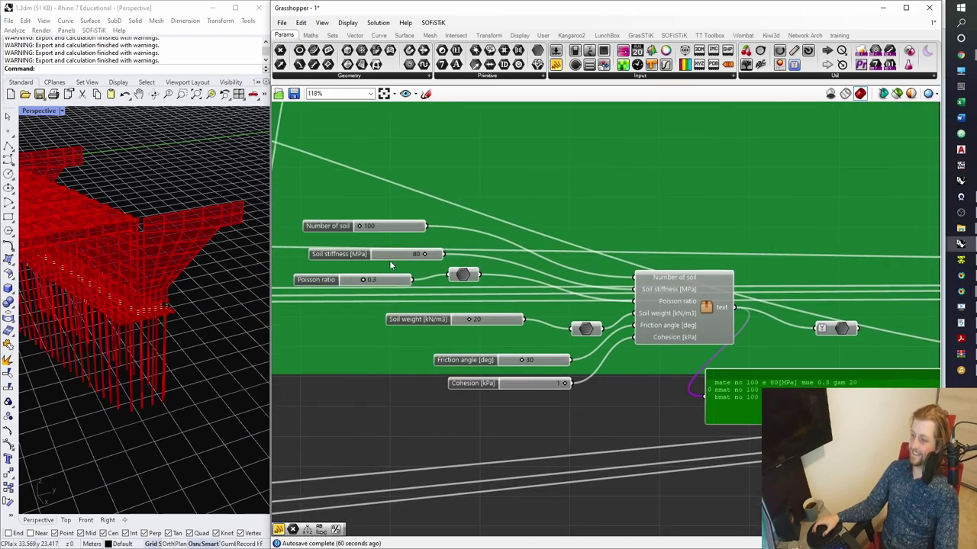
{"action": "scroll", "coordinate": [369, 225], "scroll_direction": "up", "scroll_amount": 2}
{"action": "double_click", "coordinate": [374, 226]}
{"action": "type", "text": "101"}
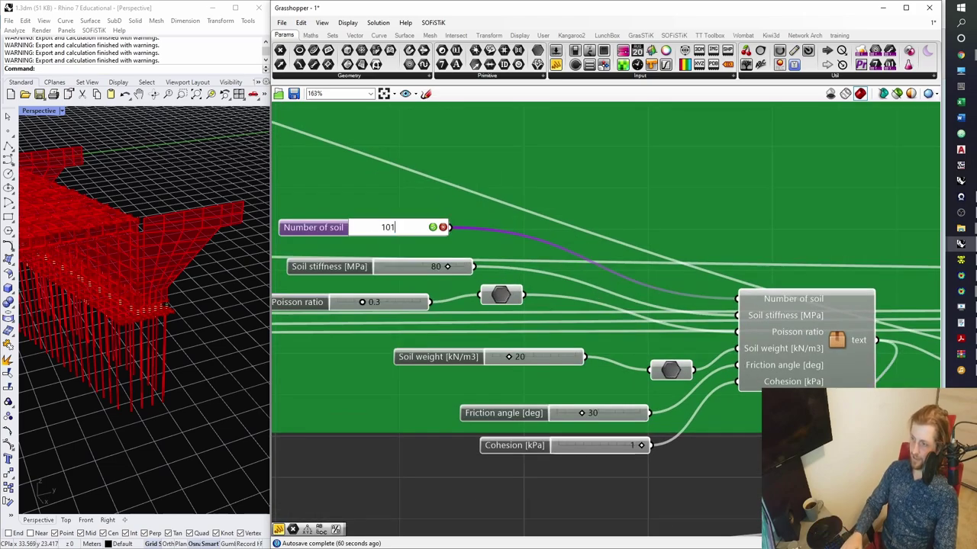
{"action": "key", "text": "Return"}
{"action": "scroll", "coordinate": [575, 296], "scroll_direction": "down", "scroll_amount": 2}
{"action": "scroll", "coordinate": [634, 353], "scroll_direction": "up", "scroll_amount": 2}
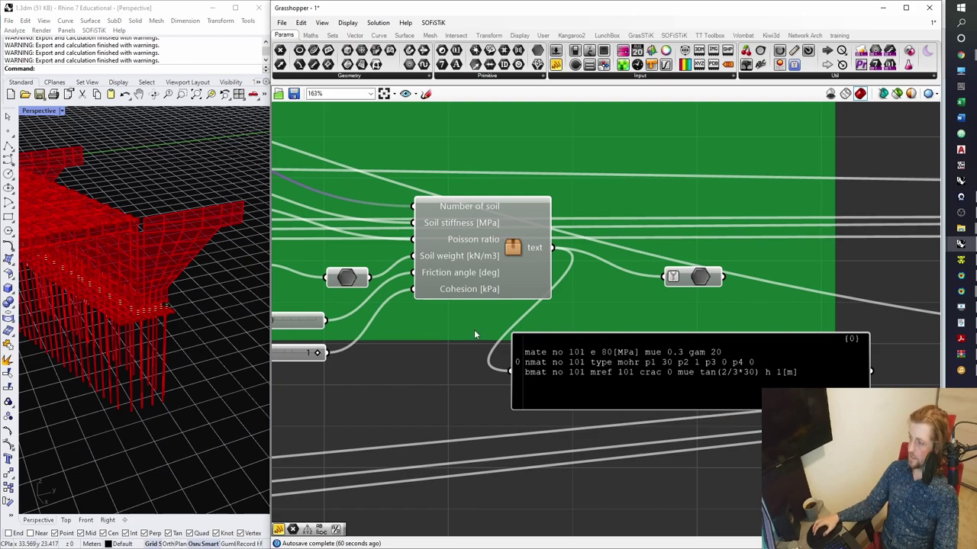
- Set the Soil stiffness of the edited cluster to 60 MPa
{"action": "right_click_drag", "start_coordinate": [299, 297], "coordinate": [455, 307]}
{"action": "right_click_drag", "start_coordinate": [274, 260], "coordinate": [458, 271]}
{"action": "scroll", "coordinate": [344, 183], "scroll_direction": "up", "scroll_amount": 4}
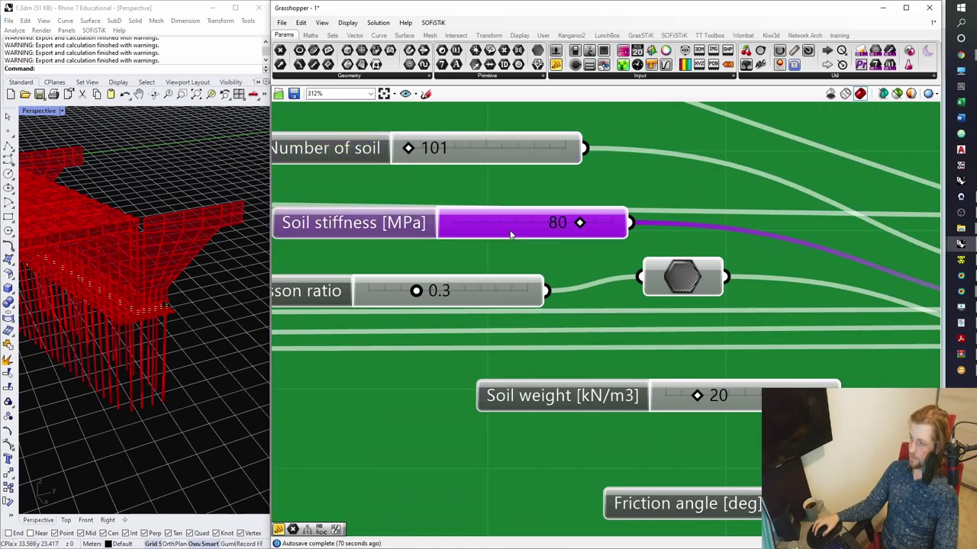
{"action": "double_click", "coordinate": [512, 230]}
{"action": "type", "text": "60"}
{"action": "key", "text": "Return"}
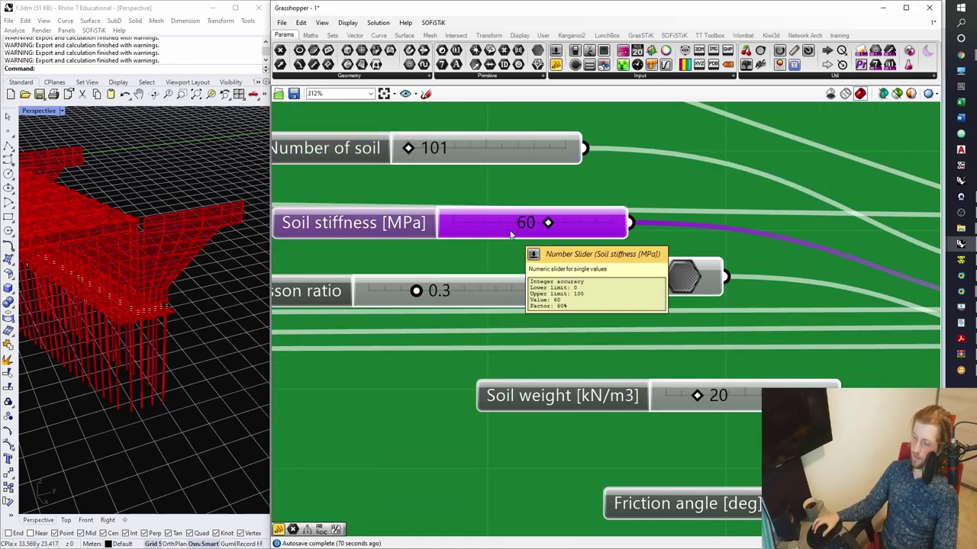
- Set the Soil weight of the edited cluster to 19 kN/m3
{"action": "scroll", "coordinate": [573, 295], "scroll_direction": "down", "scroll_amount": 1}
{"action": "right_click_drag", "start_coordinate": [574, 295], "coordinate": [478, 234]}
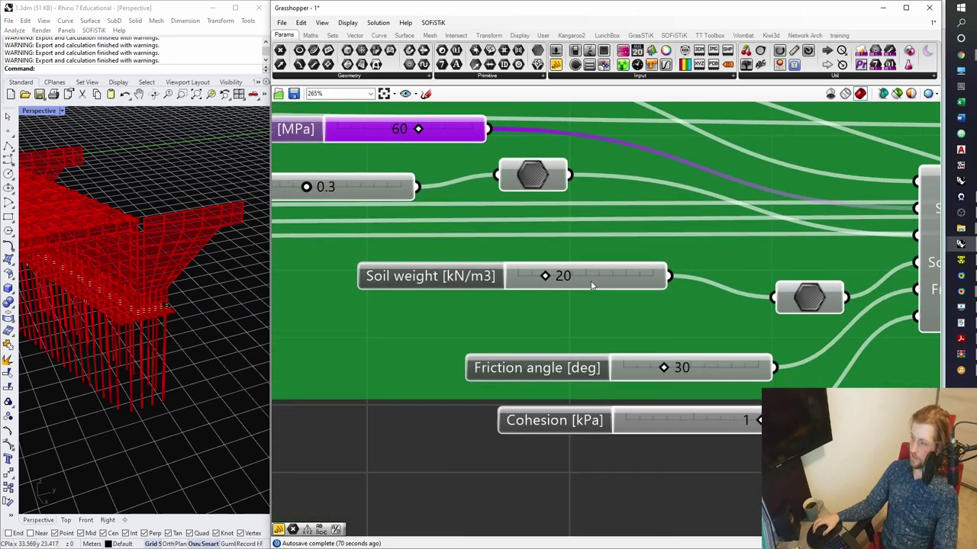
{"action": "right_click_drag", "start_coordinate": [591, 284], "coordinate": [515, 279]}
{"action": "double_click", "coordinate": [504, 275]}
{"action": "type", "text": "19"}
{"action": "key", "text": "Return"}
- Set the Friction angle of the edited cluster to 27 degrees
{"action": "right_click_drag", "start_coordinate": [575, 301], "coordinate": [484, 247]}
{"action": "double_click", "coordinate": [529, 314]}
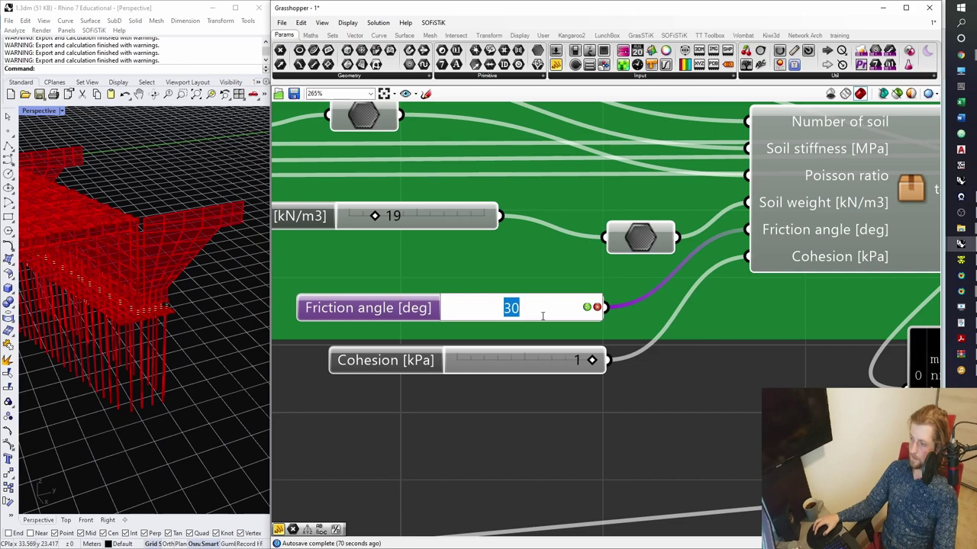
{"action": "type", "text": "27"}
{"action": "key", "text": "Return"}
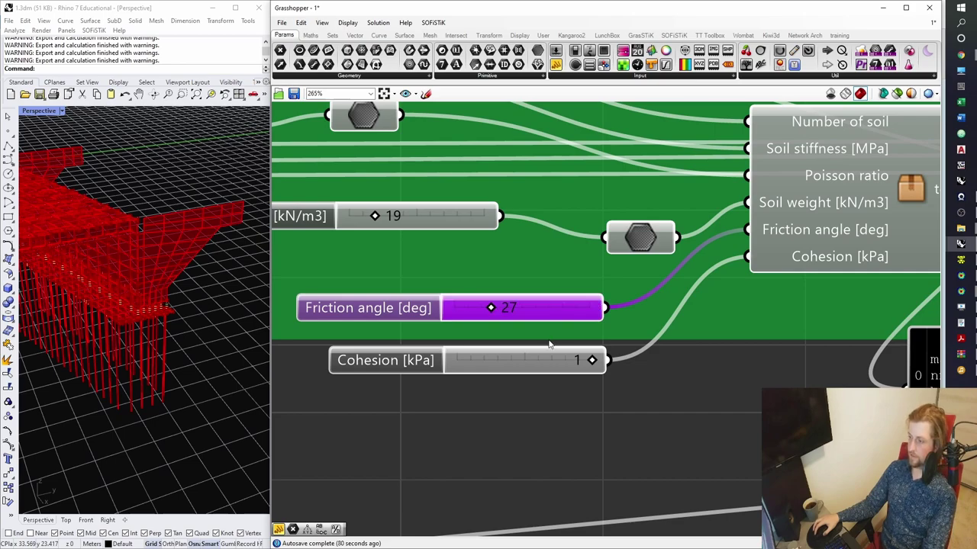
{"action": "scroll", "coordinate": [468, 350], "scroll_direction": "down", "scroll_amount": 2}
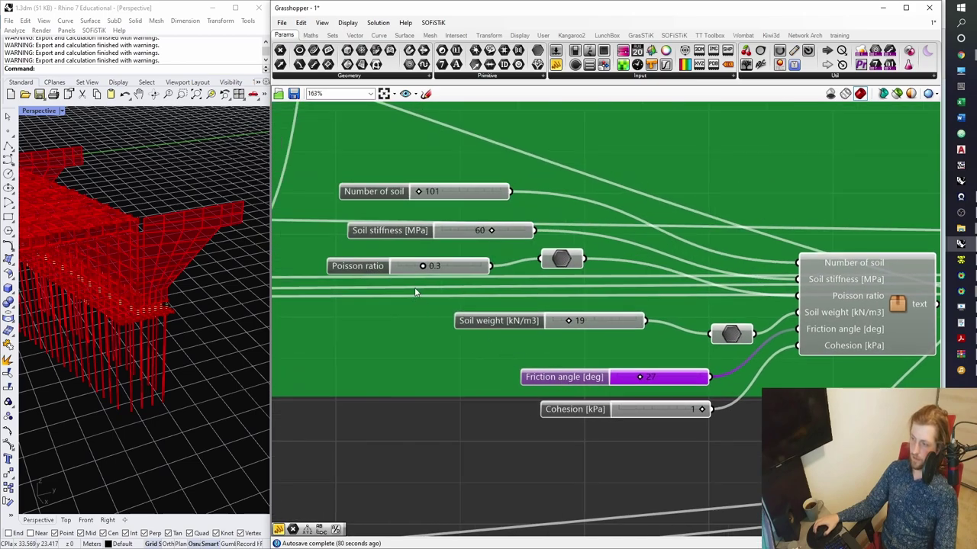
- Save the definition and check the second material's text against the slider values
{"action": "right_click_drag", "start_coordinate": [770, 410], "coordinate": [641, 372]}
{"action": "left_click", "coordinate": [668, 384]}
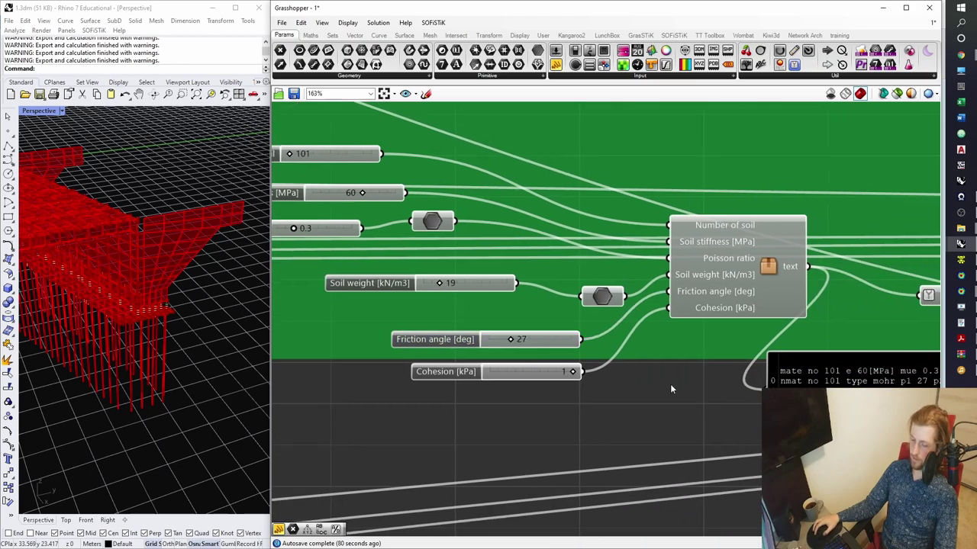
{"action": "right_click_drag", "start_coordinate": [715, 390], "coordinate": [644, 386]}
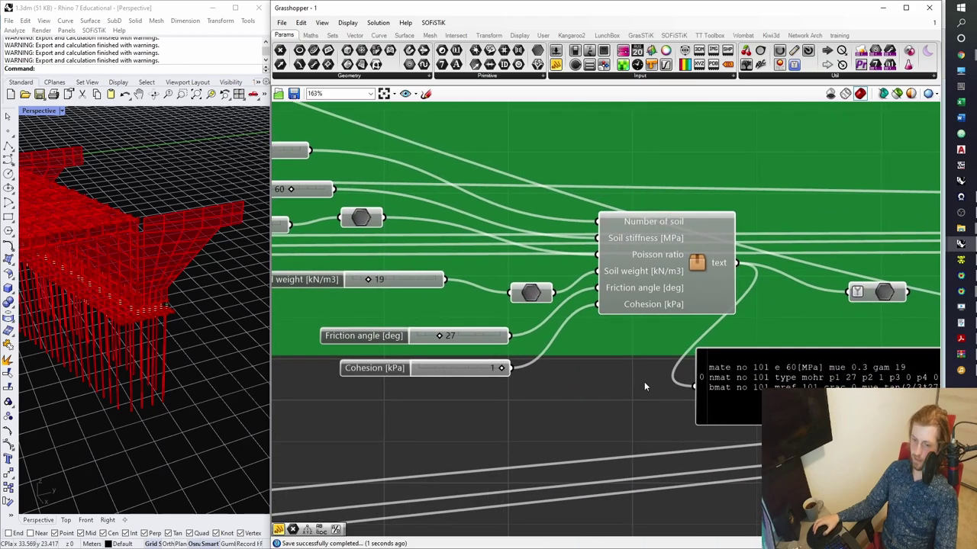
{"action": "right_click_drag", "start_coordinate": [314, 195], "coordinate": [417, 226]}
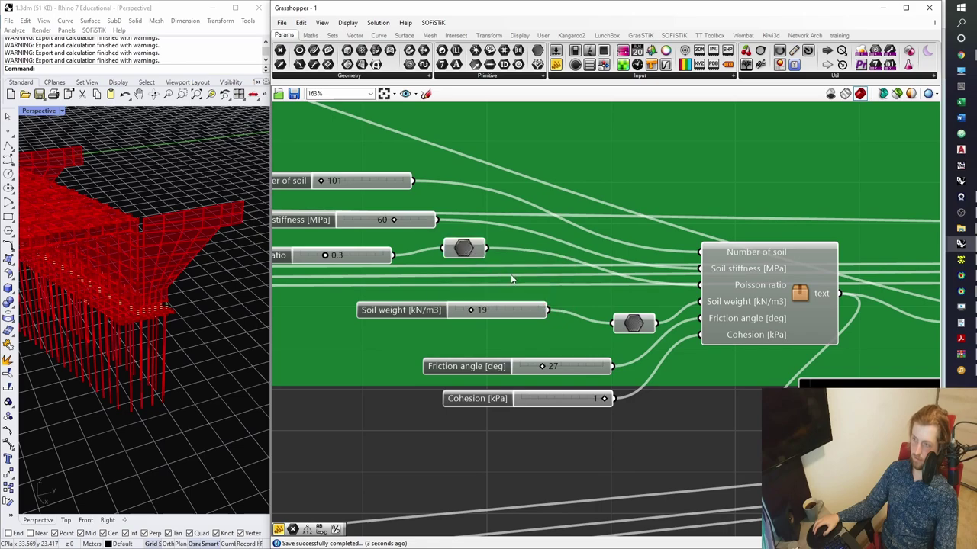
{"action": "right_click_drag", "start_coordinate": [774, 355], "coordinate": [497, 313]}
{"action": "scroll", "coordinate": [657, 361], "scroll_direction": "up", "scroll_amount": 2}
{"action": "right_click_drag", "start_coordinate": [658, 361], "coordinate": [521, 325]}
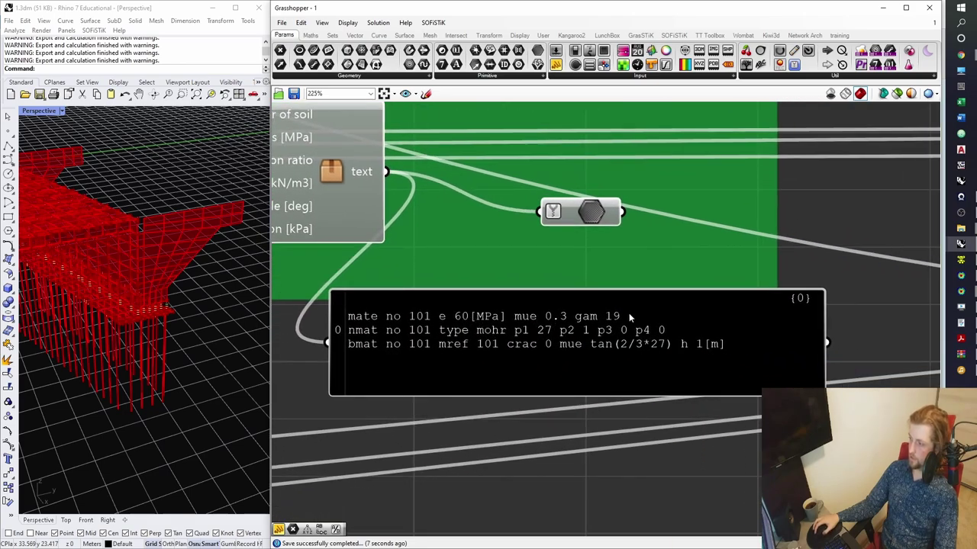
{"action": "scroll", "coordinate": [622, 305], "scroll_direction": "down", "scroll_amount": 4}
{"action": "scroll", "coordinate": [607, 293], "scroll_direction": "up", "scroll_amount": 2}
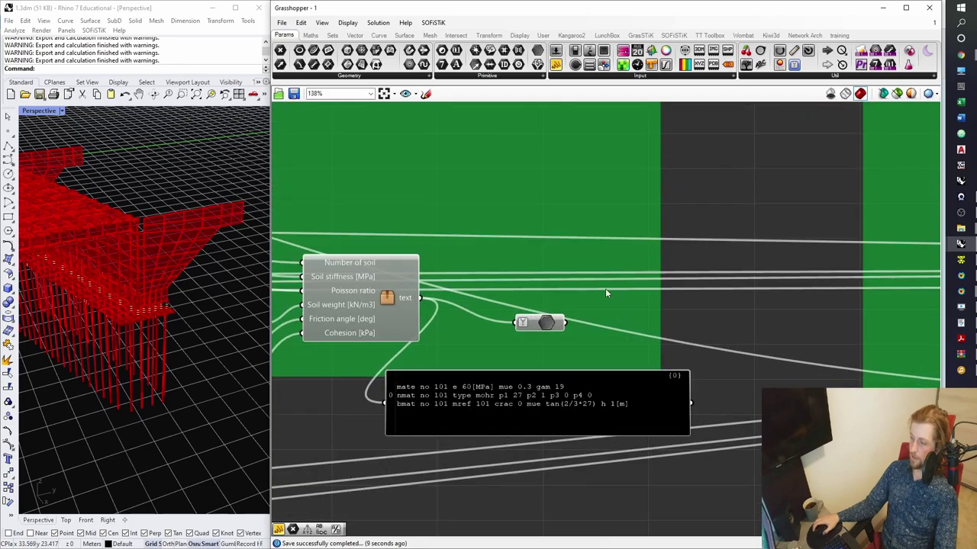
- Trace how the original soil material text is wired into the $soil_material text replacement
{"action": "scroll", "coordinate": [537, 314], "scroll_direction": "down", "scroll_amount": 5}
{"action": "scroll", "coordinate": [528, 265], "scroll_direction": "up", "scroll_amount": 4}
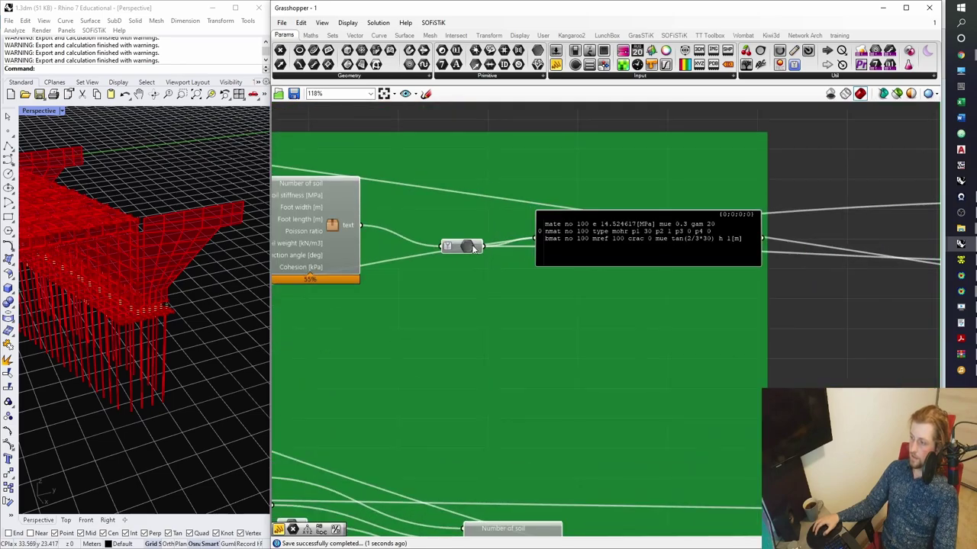
{"action": "scroll", "coordinate": [572, 257], "scroll_direction": "down", "scroll_amount": 2}
{"action": "scroll", "coordinate": [573, 257], "scroll_direction": "up", "scroll_amount": 4}
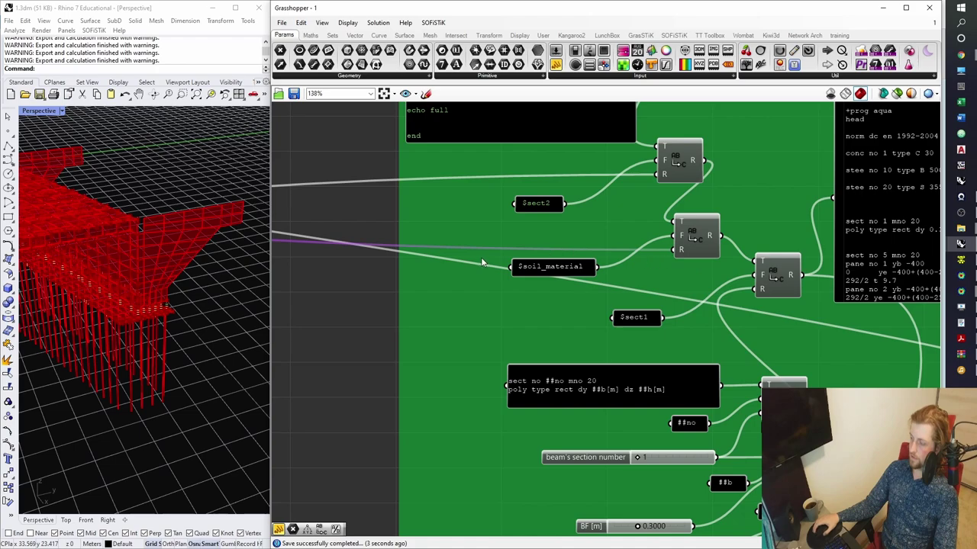
{"action": "scroll", "coordinate": [480, 263], "scroll_direction": "down", "scroll_amount": 3}
{"action": "scroll", "coordinate": [511, 265], "scroll_direction": "up", "scroll_amount": 3}
{"action": "left_click_drag", "start_coordinate": [534, 270], "coordinate": [580, 239]}
{"action": "scroll", "coordinate": [412, 275], "scroll_direction": "down", "scroll_amount": 1}
{"action": "right_click_drag", "start_coordinate": [373, 293], "coordinate": [679, 268]}
{"action": "right_click_drag", "start_coordinate": [564, 273], "coordinate": [715, 263]}
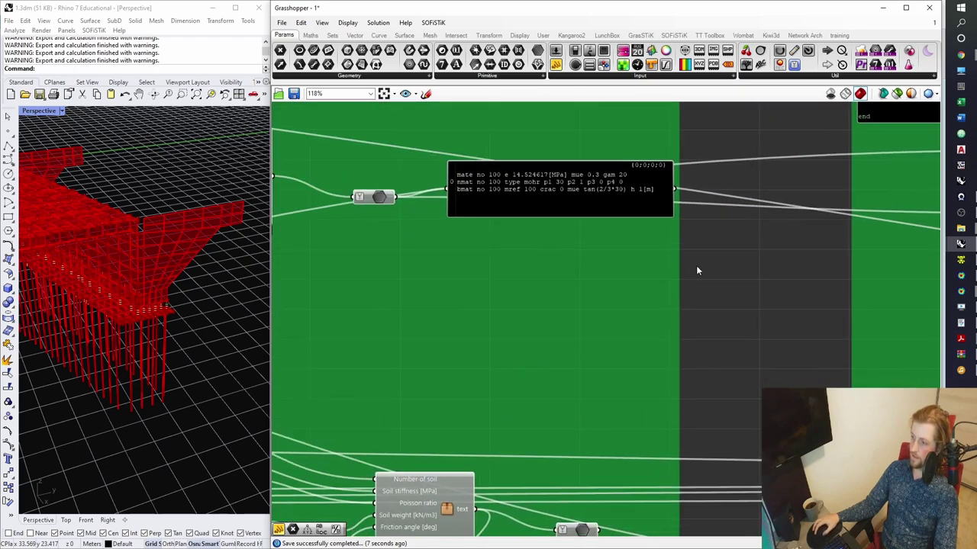
- Add a Merge component between the two soil clusters and feed both clusters' text outputs into D1 and D2
{"action": "scroll", "coordinate": [590, 239], "scroll_direction": "down", "scroll_amount": 1}
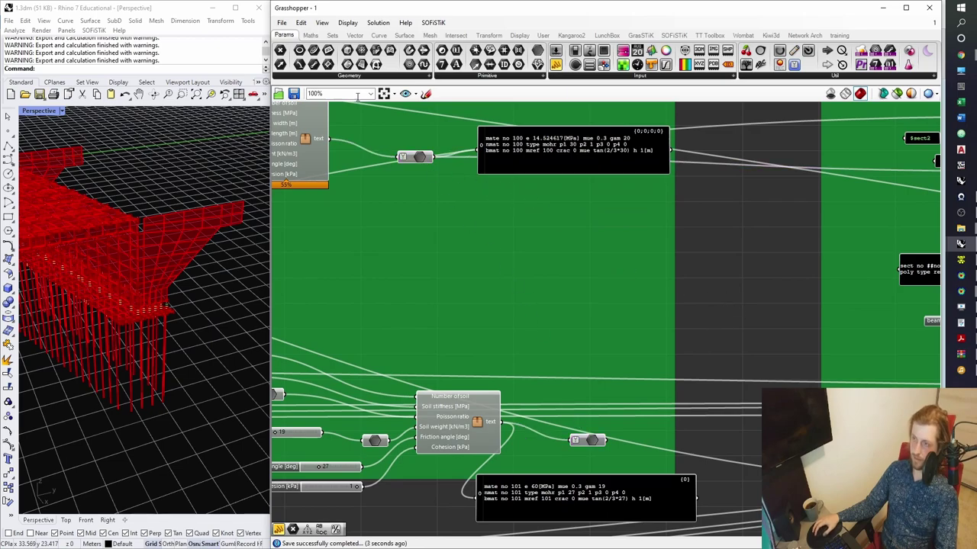
{"action": "left_click", "coordinate": [332, 35]}
{"action": "left_click_drag", "start_coordinate": [831, 64], "coordinate": [599, 262]}
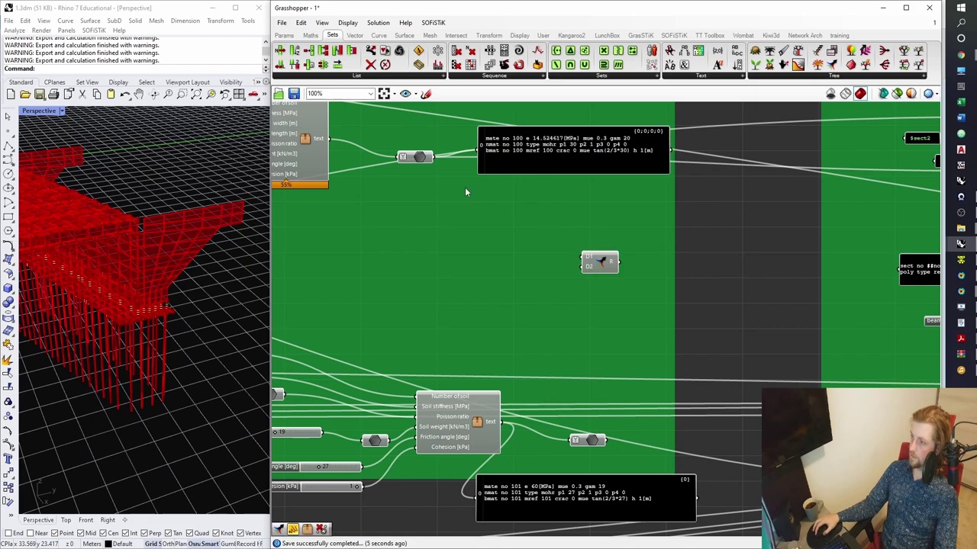
{"action": "left_click_drag", "start_coordinate": [435, 157], "coordinate": [583, 257]}
{"action": "left_click_drag", "start_coordinate": [605, 440], "coordinate": [585, 267]}
- Add a Text Join component fed by the Merge result, and flatten the Merge output
{"action": "left_click_drag", "start_coordinate": [673, 50], "coordinate": [721, 280]}
{"action": "left_click_drag", "start_coordinate": [622, 264], "coordinate": [714, 279]}
{"action": "scroll", "coordinate": [660, 271], "scroll_direction": "up", "scroll_amount": 3}
{"action": "right_click", "coordinate": [565, 260]}
{"action": "left_click", "coordinate": [590, 317]}
- Add a small blank panel below and between the Merge and Text Join components as separator, and save the definition
{"action": "double_click", "coordinate": [626, 344]}
{"action": "type", "text": "//"}
{"action": "key", "text": "Return"}
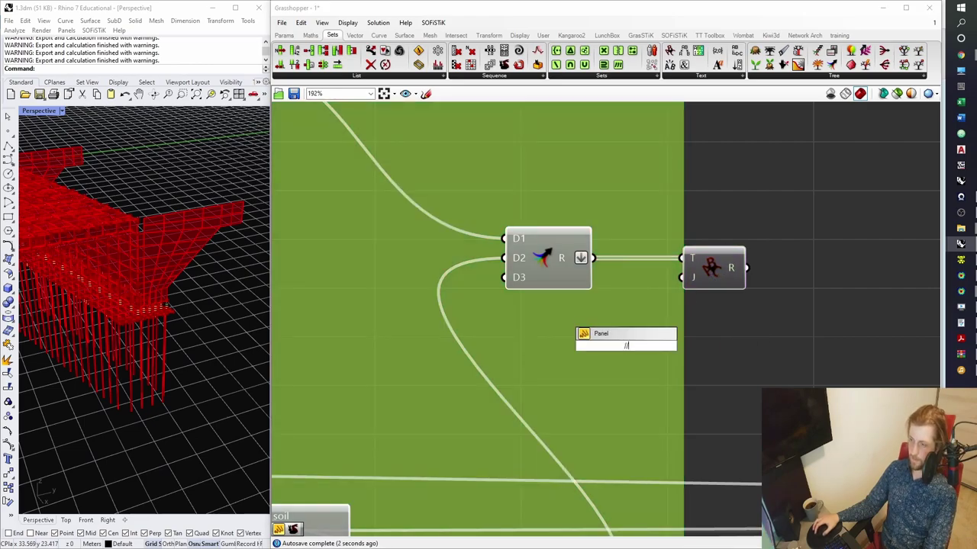
{"action": "double_click", "coordinate": [670, 340]}
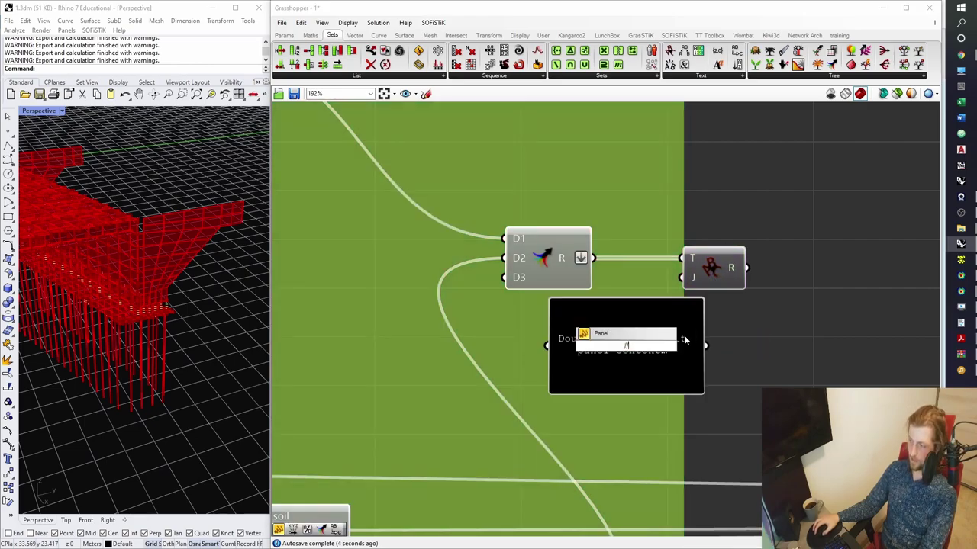
{"action": "key", "text": "BackSpace"}
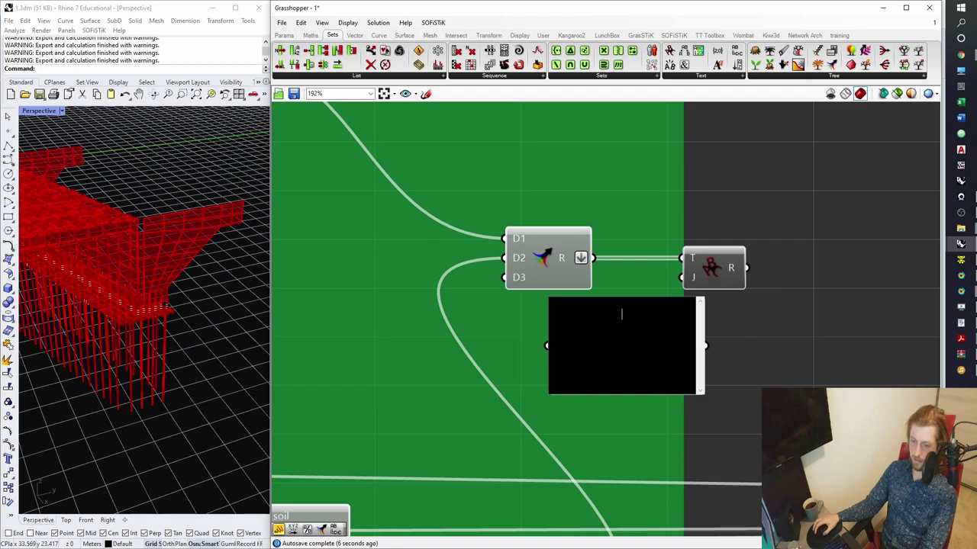
{"action": "left_click", "coordinate": [744, 347]}
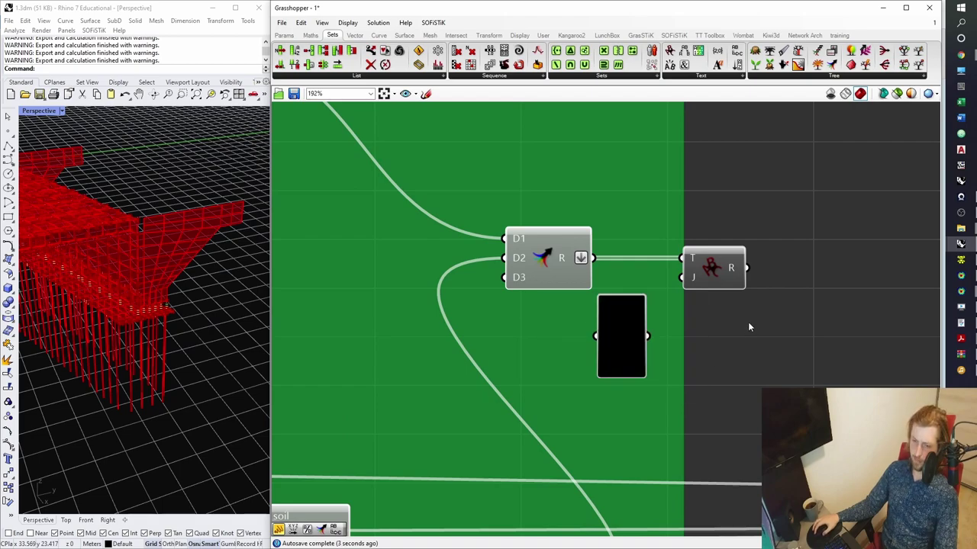
{"action": "key", "text": "ctrl+s"}
{"action": "left_click", "coordinate": [631, 341]}
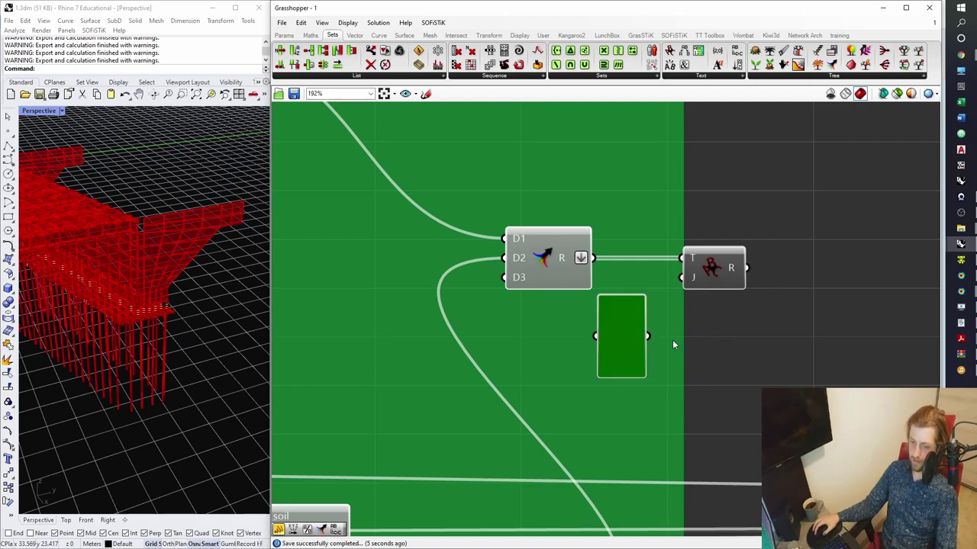
{"action": "left_click_drag", "start_coordinate": [635, 352], "coordinate": [622, 353]}
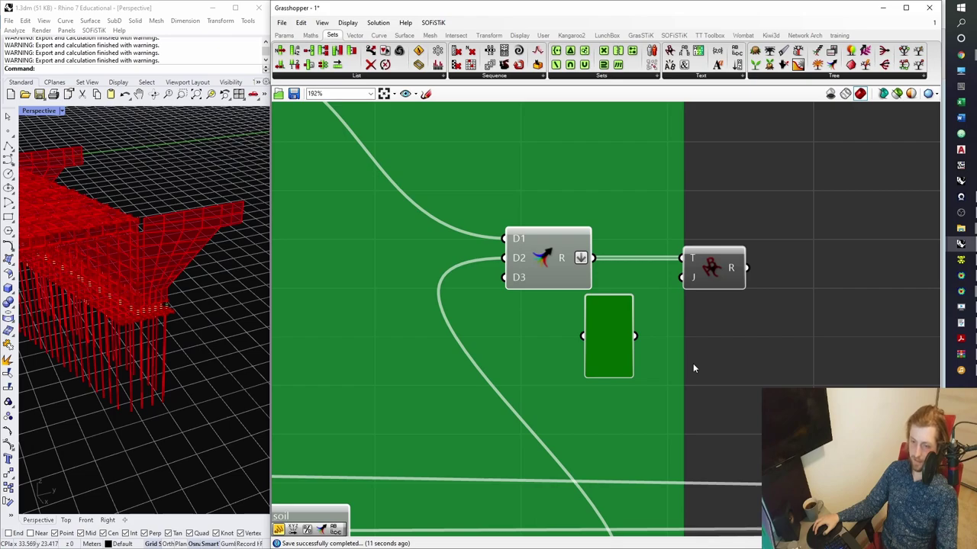
{"action": "left_click_drag", "start_coordinate": [618, 353], "coordinate": [599, 358]}
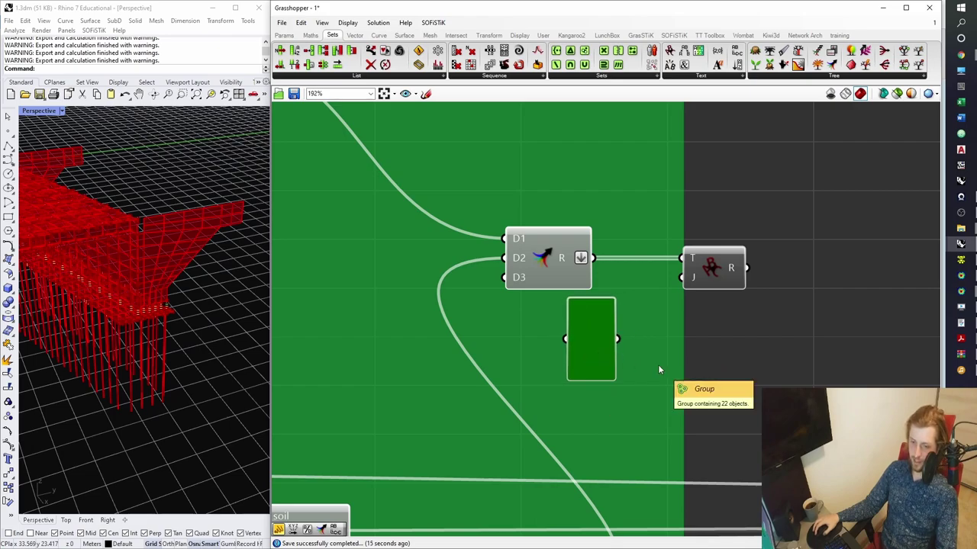
{"action": "left_click_drag", "start_coordinate": [592, 358], "coordinate": [615, 357]}
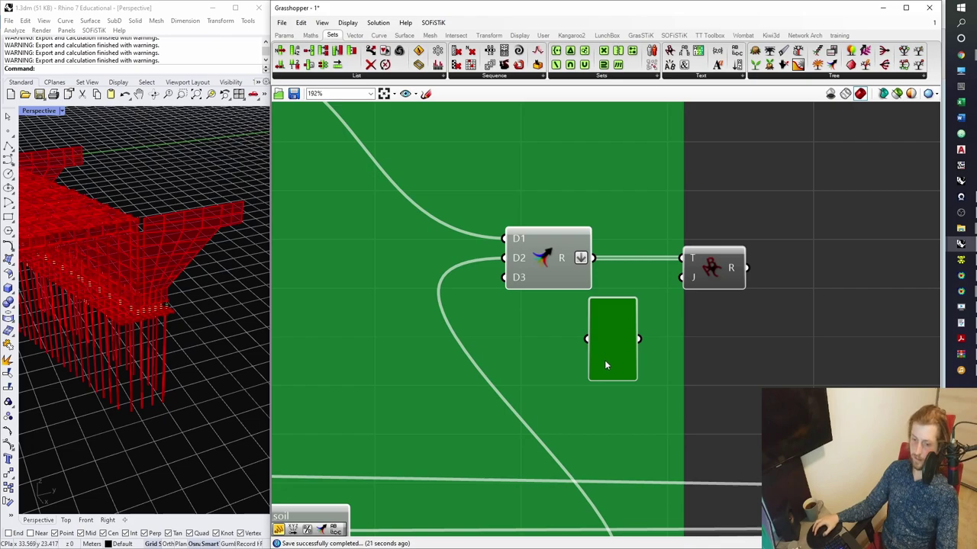
{"action": "left_click_drag", "start_coordinate": [609, 356], "coordinate": [746, 396]}
{"action": "key", "text": "ctrl+c"}
{"action": "key", "text": "ctrl+v"}
{"action": "double_click", "coordinate": [746, 397]}
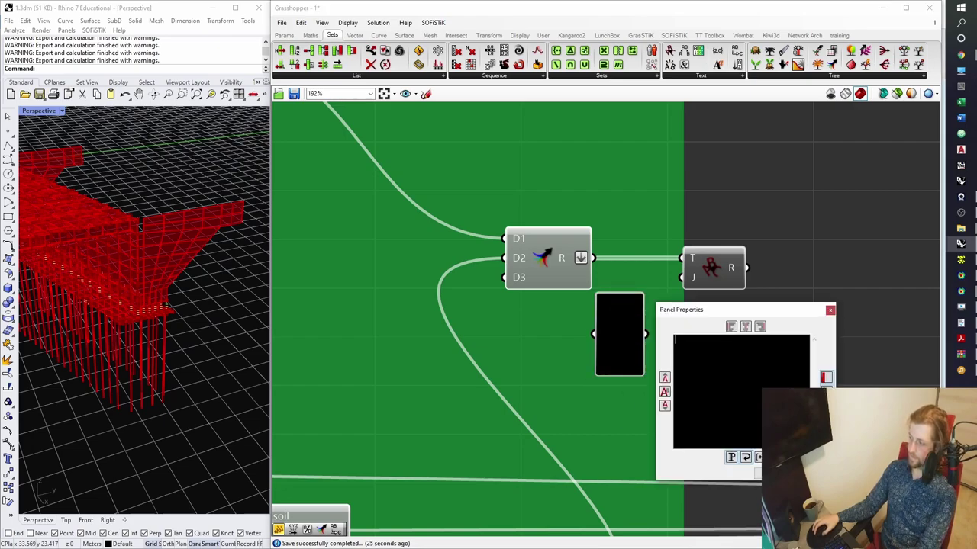
{"action": "left_click", "coordinate": [773, 473]}
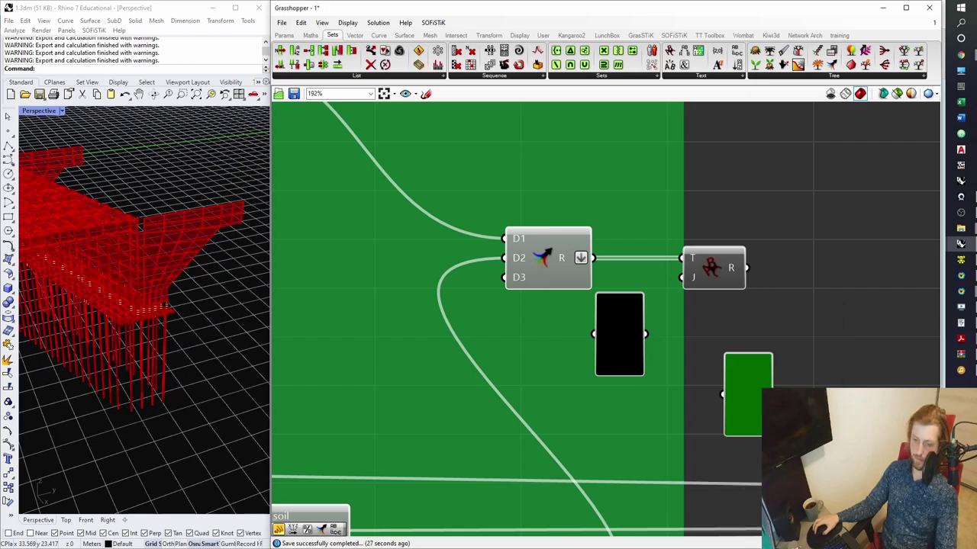
{"action": "right_click_drag", "start_coordinate": [776, 455], "coordinate": [686, 421]}
{"action": "left_click_drag", "start_coordinate": [682, 403], "coordinate": [646, 290]}
{"action": "left_click", "coordinate": [661, 347]}
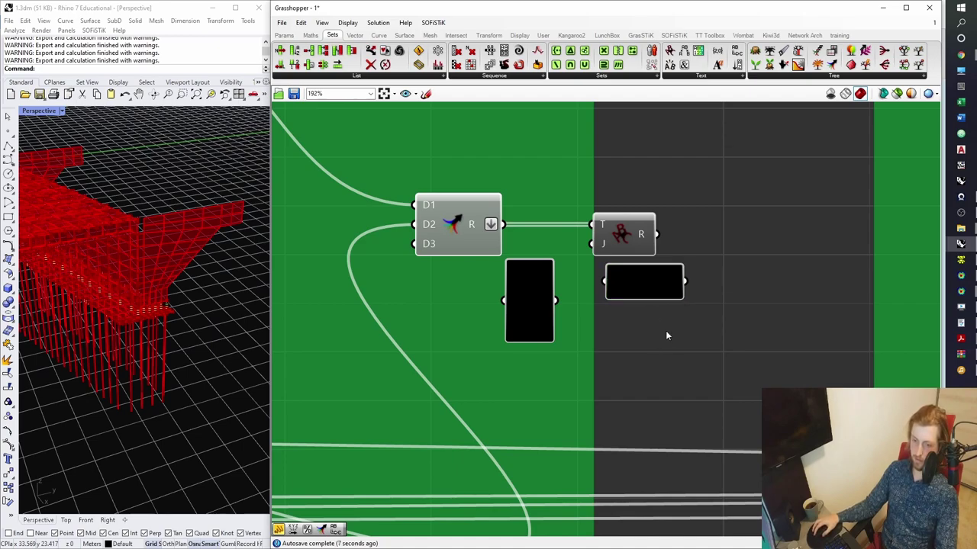
{"action": "right_click_drag", "start_coordinate": [665, 330], "coordinate": [666, 361]}
{"action": "left_click", "coordinate": [664, 326]}
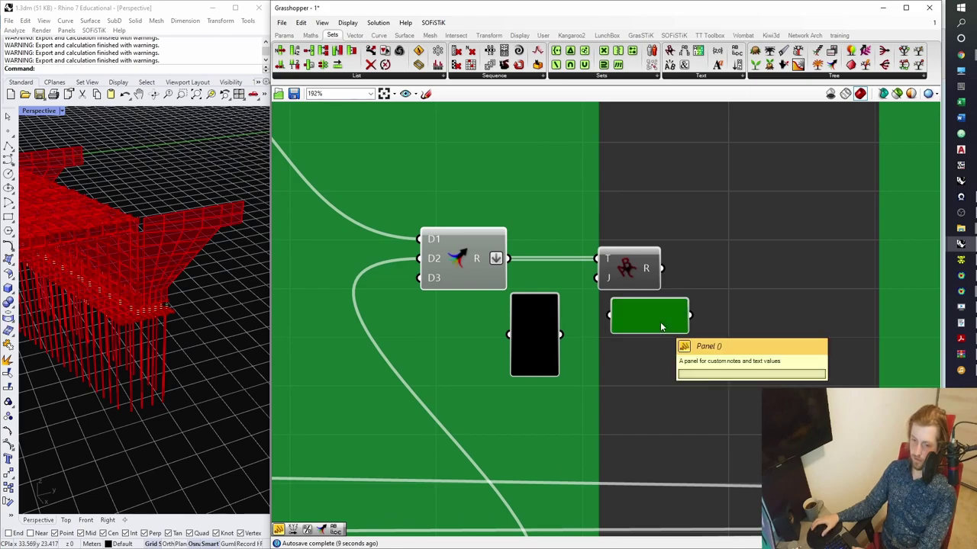
{"action": "key", "text": "Delete"}
- Connect the blank panel to the Text Join's J input and add a panel showing the joined text
{"action": "left_click_drag", "start_coordinate": [561, 334], "coordinate": [597, 278]}
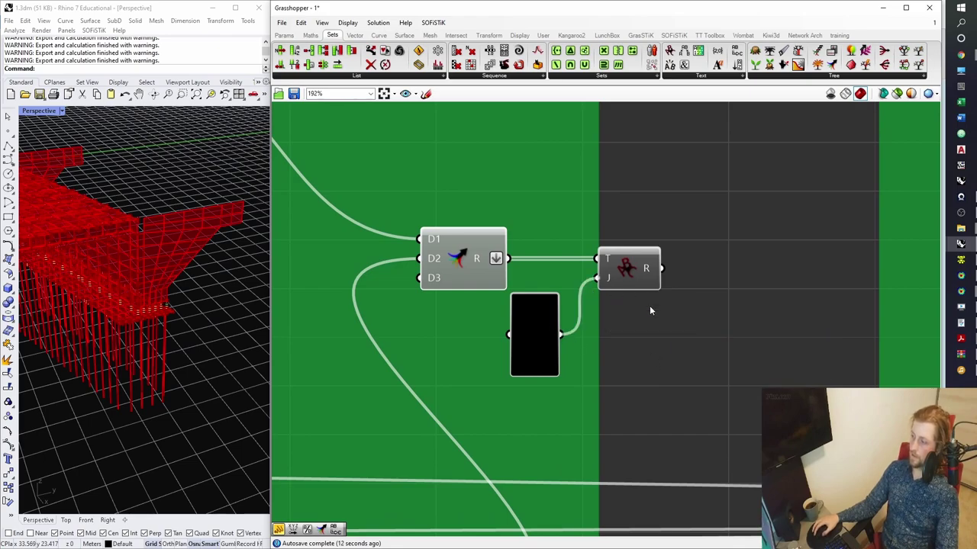
{"action": "double_click", "coordinate": [650, 311]}
{"action": "type", "text": "panel"}
{"action": "key", "text": "Return"}
{"action": "left_click_drag", "start_coordinate": [663, 268], "coordinate": [592, 328]}
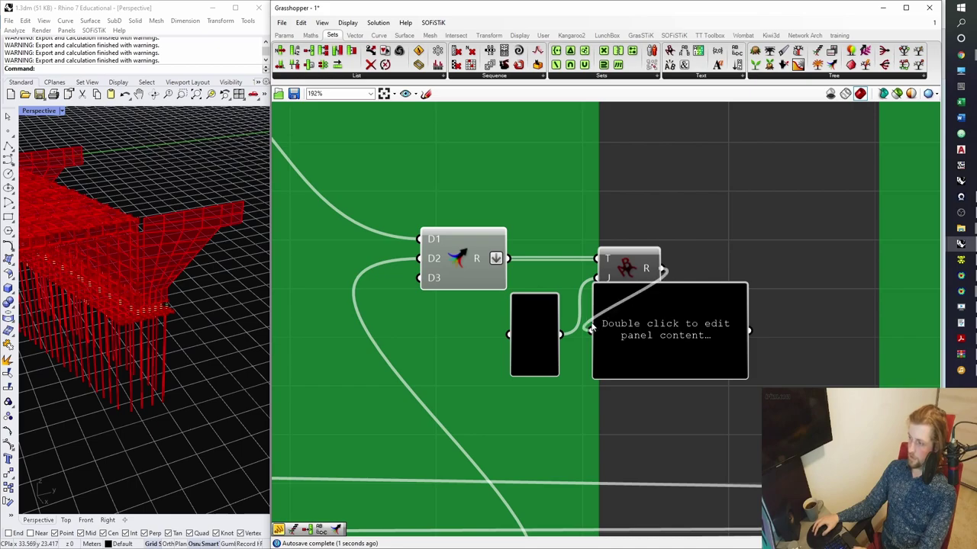
- Enlarge the joined text panel so each material line fits and check both soil material definitions in it
{"action": "right_click_drag", "start_coordinate": [698, 361], "coordinate": [577, 358]}
{"action": "left_click_drag", "start_coordinate": [581, 356], "coordinate": [933, 395]}
{"action": "right_click_drag", "start_coordinate": [903, 382], "coordinate": [826, 373]}
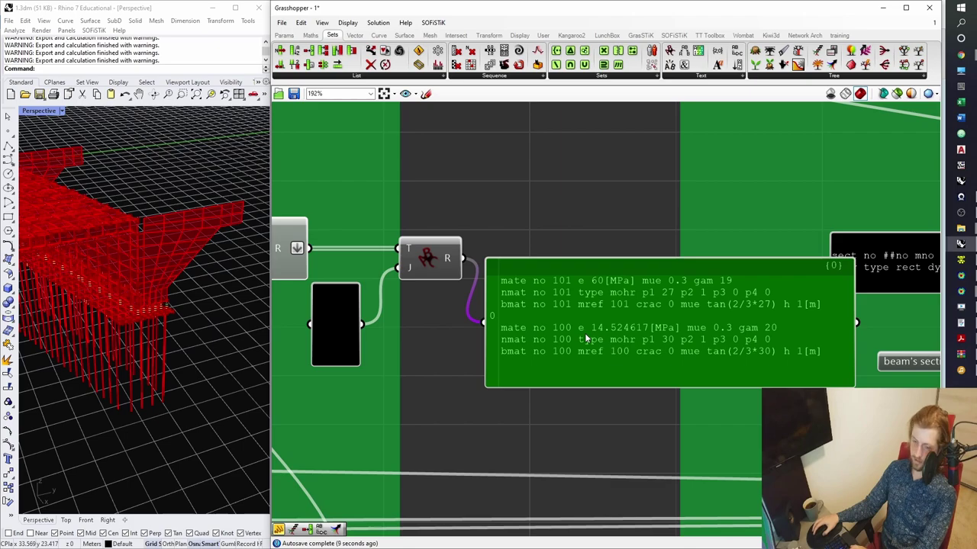
{"action": "right_click_drag", "start_coordinate": [619, 338], "coordinate": [654, 310]}
{"action": "scroll", "coordinate": [651, 313], "scroll_direction": "down", "scroll_amount": 2}
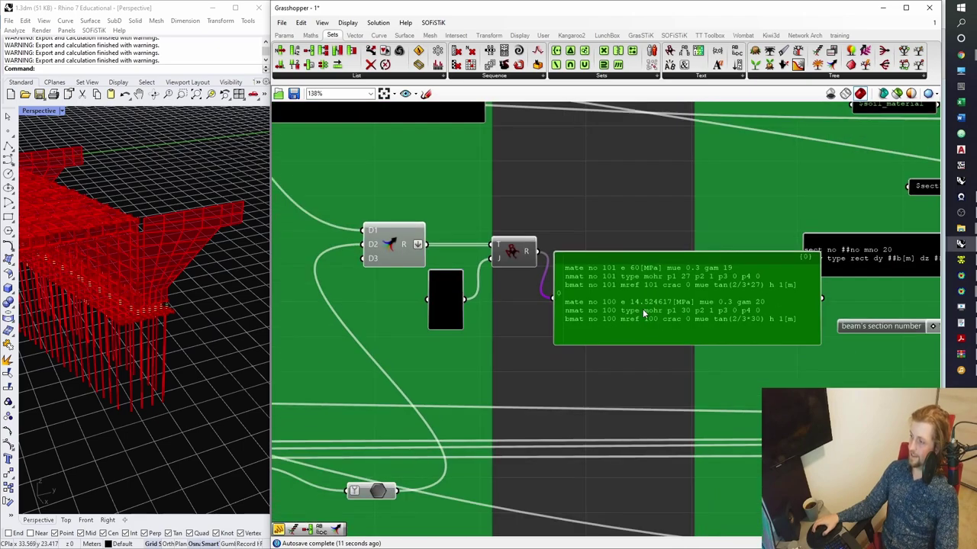
{"action": "scroll", "coordinate": [647, 312], "scroll_direction": "up", "scroll_amount": 3}
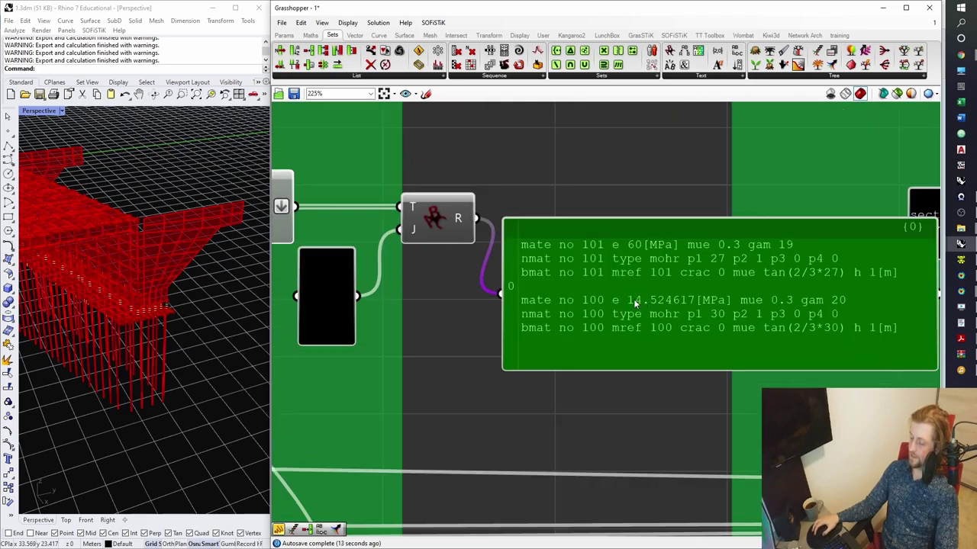
{"action": "scroll", "coordinate": [461, 280], "scroll_direction": "down", "scroll_amount": 5}
- Duplicate the lower soil cluster with its input sliders and text panel, placing the copy above the green group
{"action": "right_click_drag", "start_coordinate": [405, 269], "coordinate": [783, 358]}
{"action": "scroll", "coordinate": [479, 294], "scroll_direction": "down", "scroll_amount": 2}
{"action": "right_click_drag", "start_coordinate": [554, 399], "coordinate": [516, 336]}
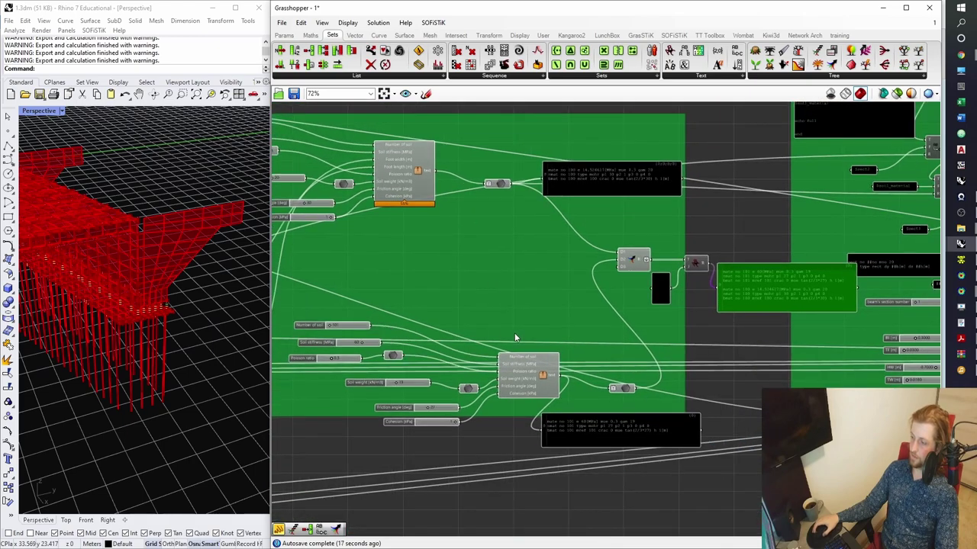
{"action": "right_click_drag", "start_coordinate": [495, 369], "coordinate": [552, 346]}
{"action": "left_click", "coordinate": [587, 357]}
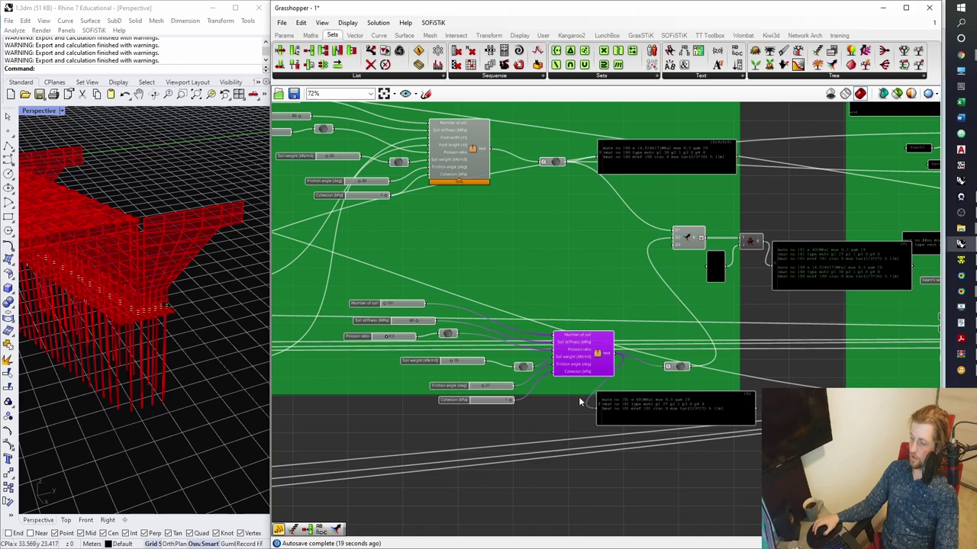
{"action": "left_click_drag", "start_coordinate": [621, 458], "coordinate": [343, 290]}
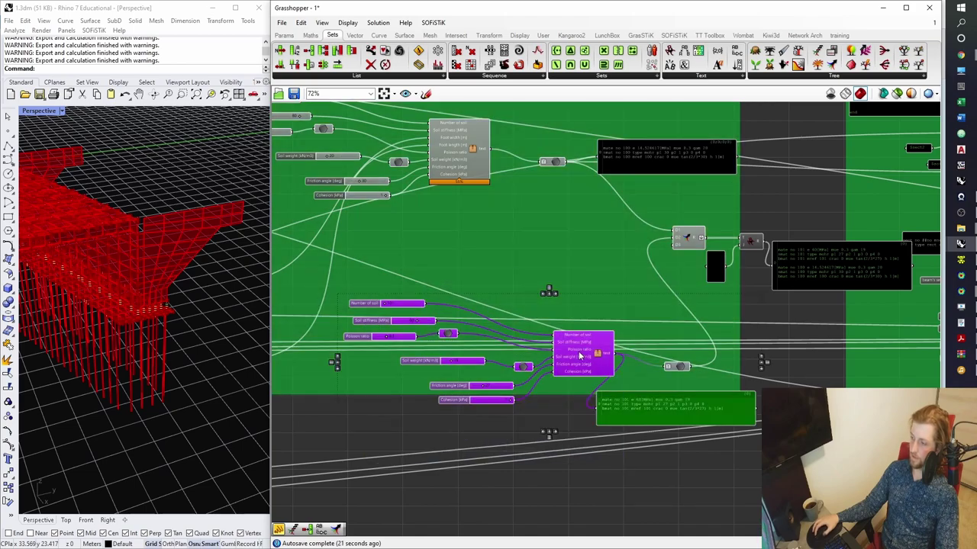
{"action": "left_click_drag", "start_coordinate": [580, 355], "coordinate": [577, 261]}
{"action": "scroll", "coordinate": [578, 261], "scroll_direction": "down", "scroll_amount": 2}
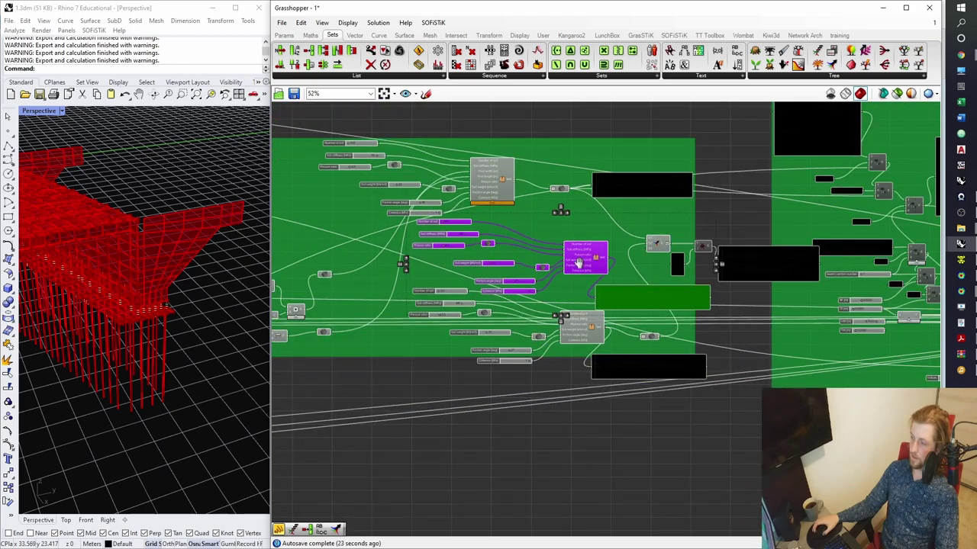
{"action": "right_click_drag", "start_coordinate": [578, 262], "coordinate": [572, 326]}
{"action": "left_click_drag", "start_coordinate": [573, 326], "coordinate": [628, 163]}
{"action": "scroll", "coordinate": [449, 217], "scroll_direction": "up", "scroll_amount": 2}
{"action": "left_click", "coordinate": [428, 180]}
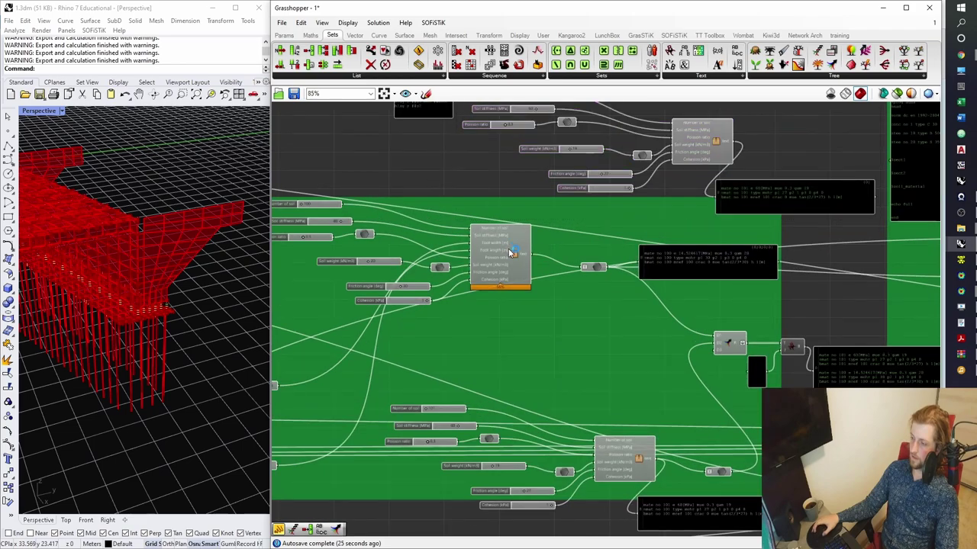
- Move the original foot-size-based soil cluster with its sliders and text output parameter further left inside the green group
{"action": "scroll", "coordinate": [515, 254], "scroll_direction": "up", "scroll_amount": 1}
{"action": "scroll", "coordinate": [519, 257], "scroll_direction": "down", "scroll_amount": 3}
{"action": "scroll", "coordinate": [430, 249], "scroll_direction": "up", "scroll_amount": 1}
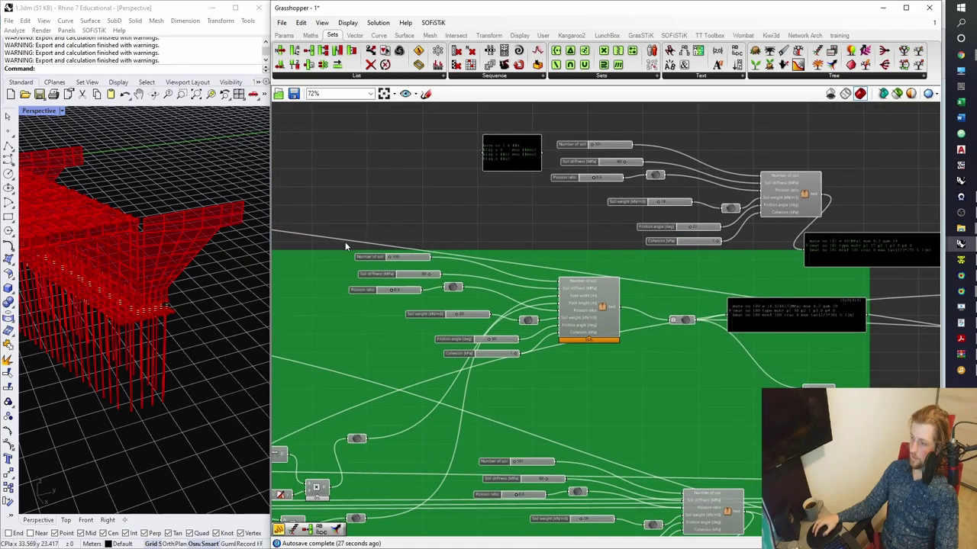
{"action": "left_click_drag", "start_coordinate": [346, 246], "coordinate": [701, 365]}
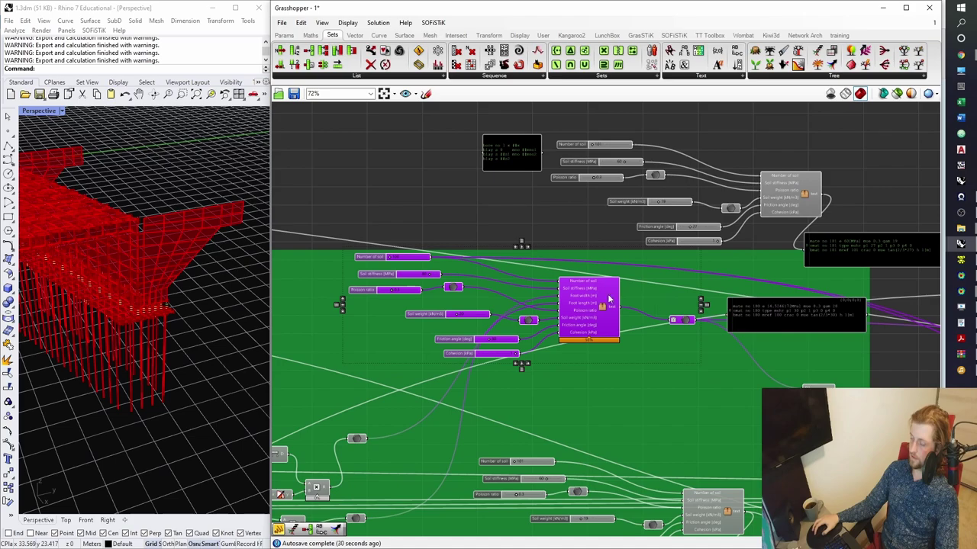
{"action": "left_click_drag", "start_coordinate": [581, 314], "coordinate": [364, 308]}
{"action": "right_click_drag", "start_coordinate": [379, 308], "coordinate": [563, 288]}
{"action": "left_click_drag", "start_coordinate": [548, 284], "coordinate": [512, 283]}
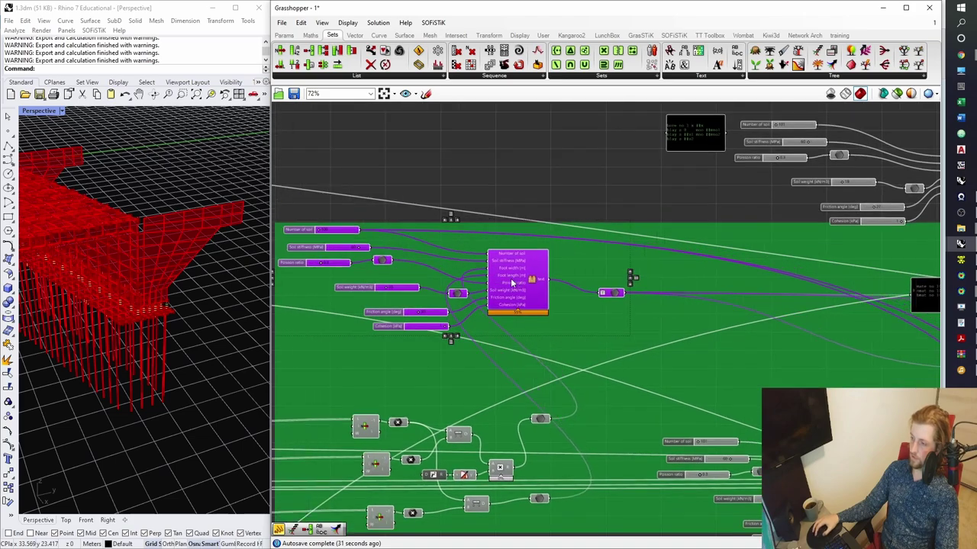
- Move the duplicated soil cluster with its sliders and text panel down to the upper edge of the green group
{"action": "right_click_drag", "start_coordinate": [654, 185], "coordinate": [383, 177]}
{"action": "left_click_drag", "start_coordinate": [390, 174], "coordinate": [841, 312]}
{"action": "right_click_drag", "start_coordinate": [827, 207], "coordinate": [779, 221]}
{"action": "left_click_drag", "start_coordinate": [778, 221], "coordinate": [659, 211]}
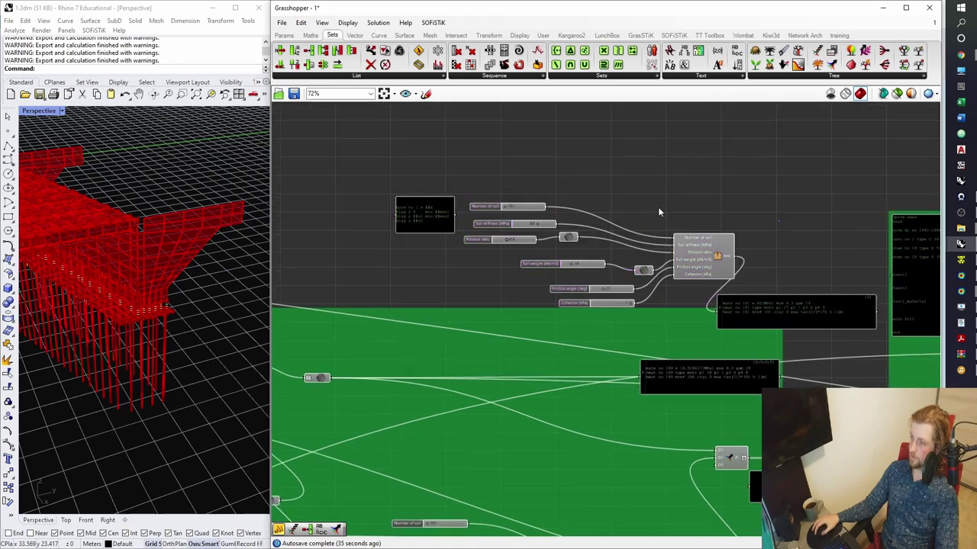
{"action": "scroll", "coordinate": [393, 212], "scroll_direction": "up", "scroll_amount": 2}
{"action": "left_click_drag", "start_coordinate": [429, 223], "coordinate": [378, 178]}
{"action": "left_click", "coordinate": [539, 219]}
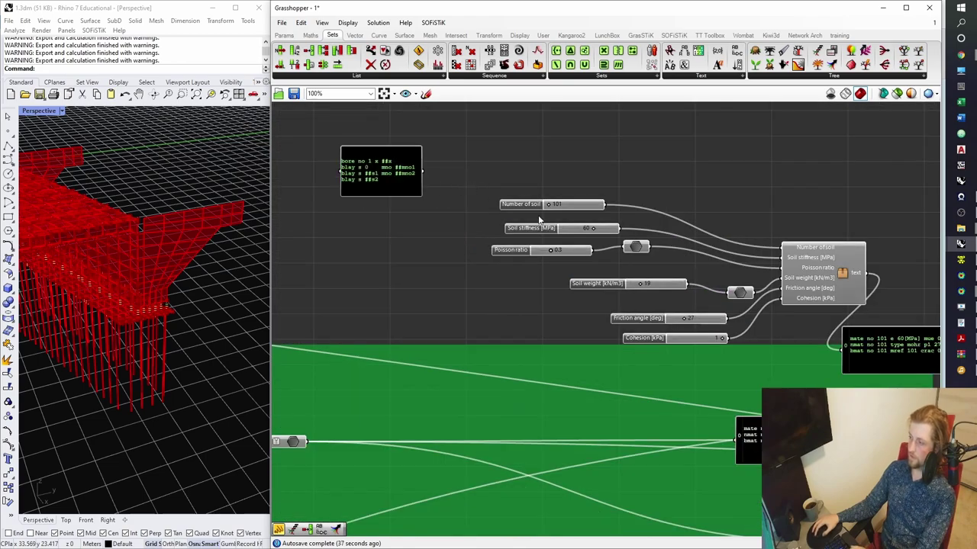
{"action": "left_click_drag", "start_coordinate": [457, 178], "coordinate": [894, 366]}
{"action": "left_click", "coordinate": [885, 350], "text": "shift"}
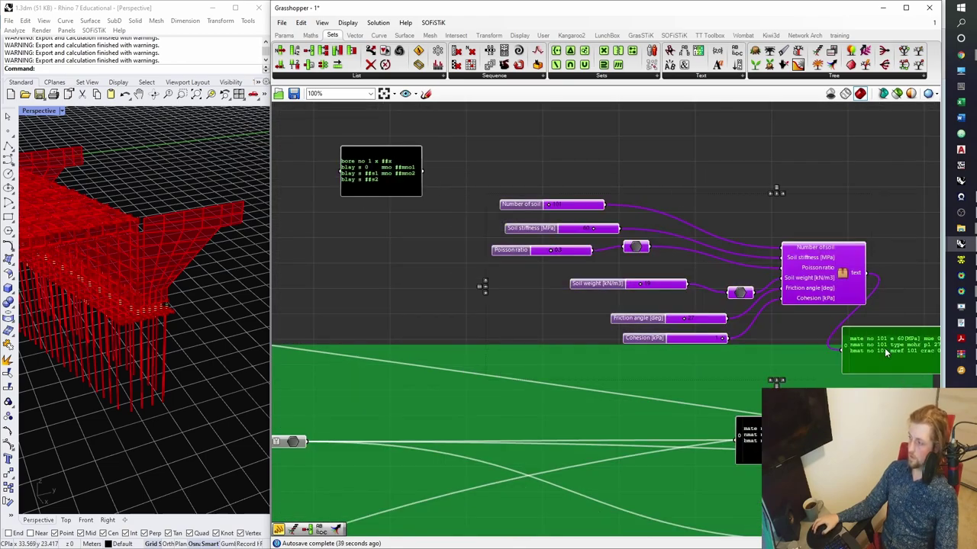
{"action": "right_click_drag", "start_coordinate": [884, 348], "coordinate": [765, 335]}
{"action": "left_click_drag", "start_coordinate": [695, 255], "coordinate": [501, 287]}
{"action": "right_click_drag", "start_coordinate": [502, 290], "coordinate": [667, 213]}
{"action": "left_click_drag", "start_coordinate": [668, 217], "coordinate": [559, 249]}
{"action": "right_click_drag", "start_coordinate": [560, 248], "coordinate": [692, 231]}
{"action": "right_click_drag", "start_coordinate": [628, 212], "coordinate": [707, 237]}
{"action": "left_click", "coordinate": [578, 187]}
- Set the duplicated cluster's number of soil to 100 and its soil stiffness to 80 MPa
{"action": "scroll", "coordinate": [500, 186], "scroll_direction": "up", "scroll_amount": 5}
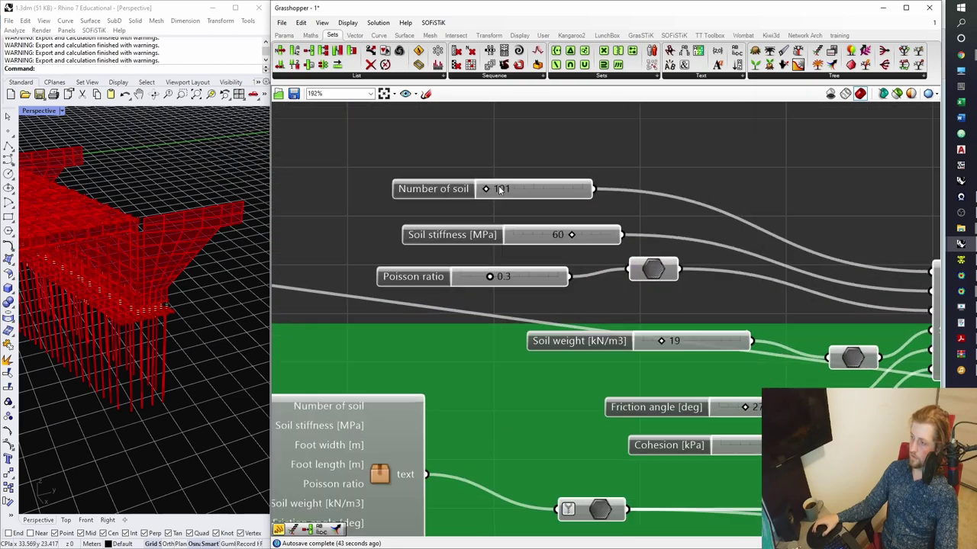
{"action": "double_click", "coordinate": [509, 191]}
{"action": "type", "text": "100"}
{"action": "key", "text": "Return"}
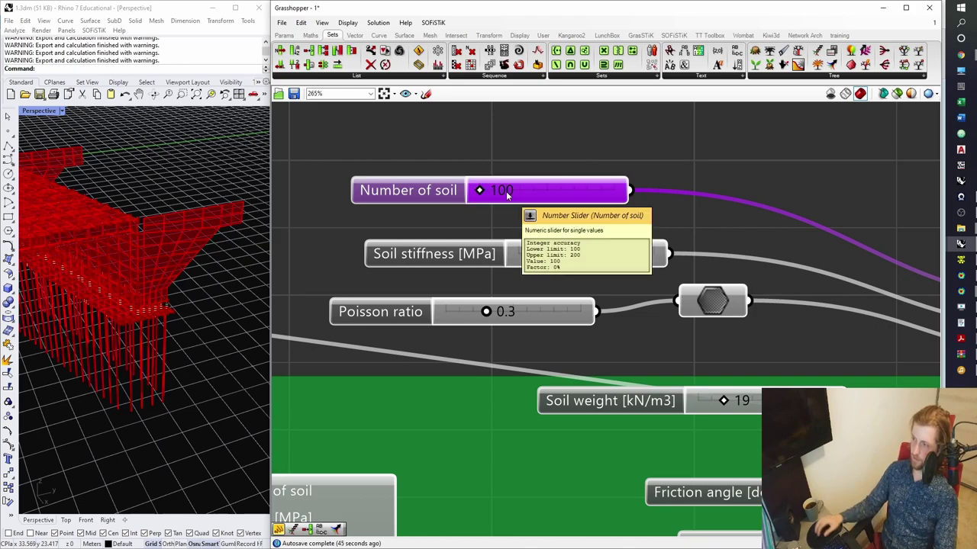
{"action": "left_click", "coordinate": [613, 252]}
{"action": "double_click", "coordinate": [613, 249]}
{"action": "type", "text": "80"}
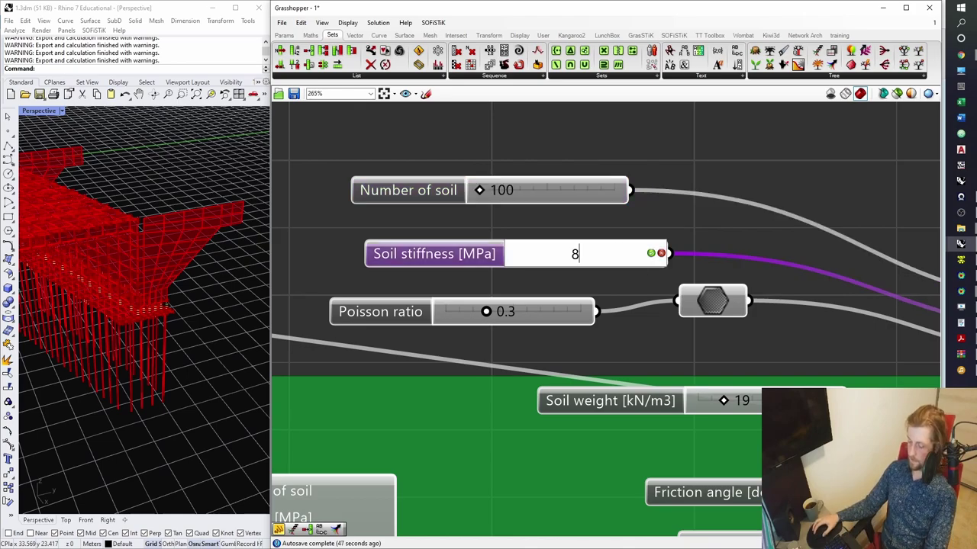
{"action": "key", "text": "Return"}
- Set the duplicated cluster's soil weight to 20 kN/m3 and its friction angle to 30 degrees
{"action": "scroll", "coordinate": [613, 251], "scroll_direction": "down", "scroll_amount": 2}
{"action": "right_click_drag", "start_coordinate": [716, 329], "coordinate": [603, 278]}
{"action": "scroll", "coordinate": [604, 281], "scroll_direction": "up", "scroll_amount": 2}
{"action": "left_click", "coordinate": [615, 307]}
{"action": "double_click", "coordinate": [615, 306]}
{"action": "type", "text": "20"}
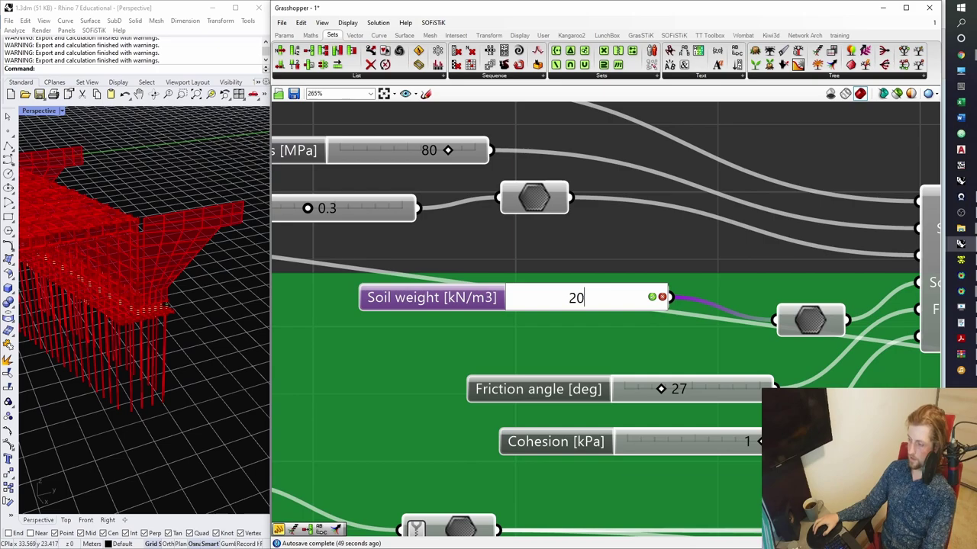
{"action": "key", "text": "Return"}
{"action": "right_click_drag", "start_coordinate": [657, 348], "coordinate": [608, 290]}
{"action": "left_click", "coordinate": [626, 341]}
{"action": "double_click", "coordinate": [626, 341]}
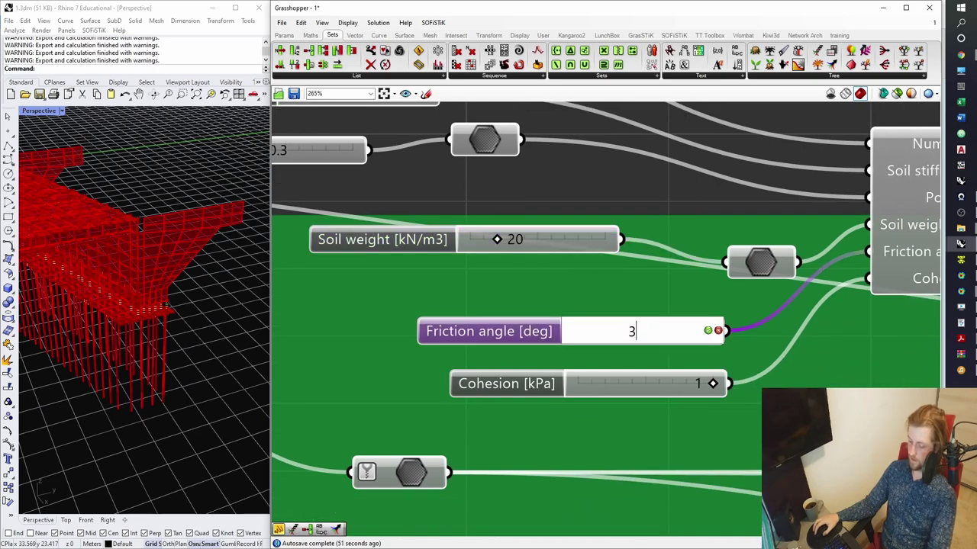
{"action": "type", "text": "30"}
{"action": "key", "text": "Return"}
- Feed the duplicated cluster's text output into the Merge D1 input in place of the original and check the joined text
{"action": "scroll", "coordinate": [626, 341], "scroll_direction": "down", "scroll_amount": 5}
{"action": "right_click_drag", "start_coordinate": [685, 247], "coordinate": [566, 216]}
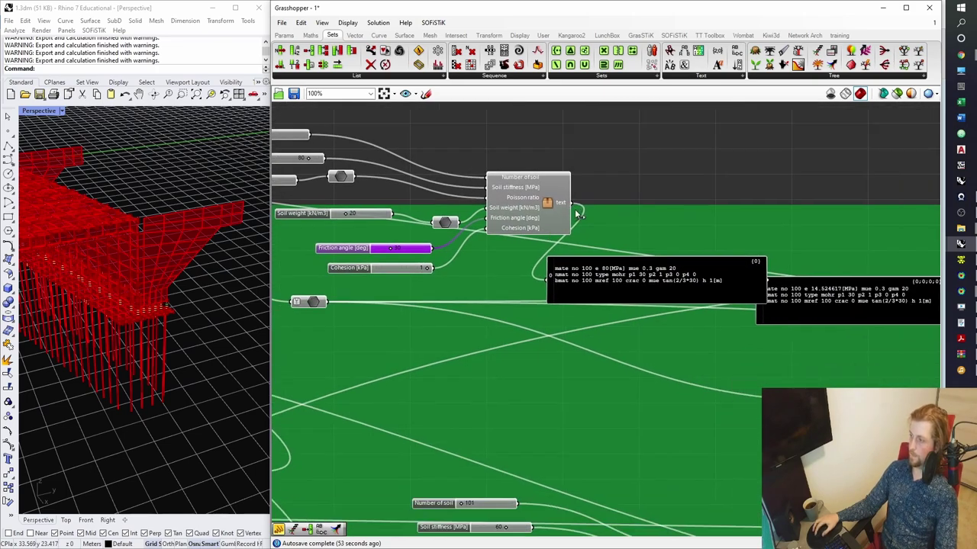
{"action": "left_click_drag", "start_coordinate": [577, 216], "coordinate": [801, 393]}
{"action": "left_click_drag", "start_coordinate": [850, 418], "coordinate": [862, 424]}
{"action": "right_click_drag", "start_coordinate": [870, 427], "coordinate": [385, 248]}
{"action": "scroll", "coordinate": [573, 286], "scroll_direction": "up", "scroll_amount": 5}
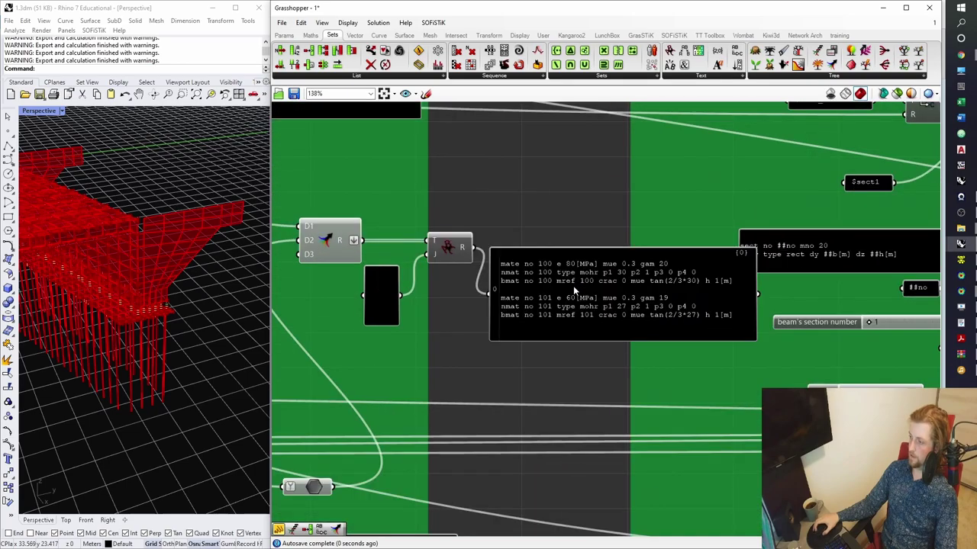
{"action": "scroll", "coordinate": [549, 278], "scroll_direction": "down", "scroll_amount": 5}
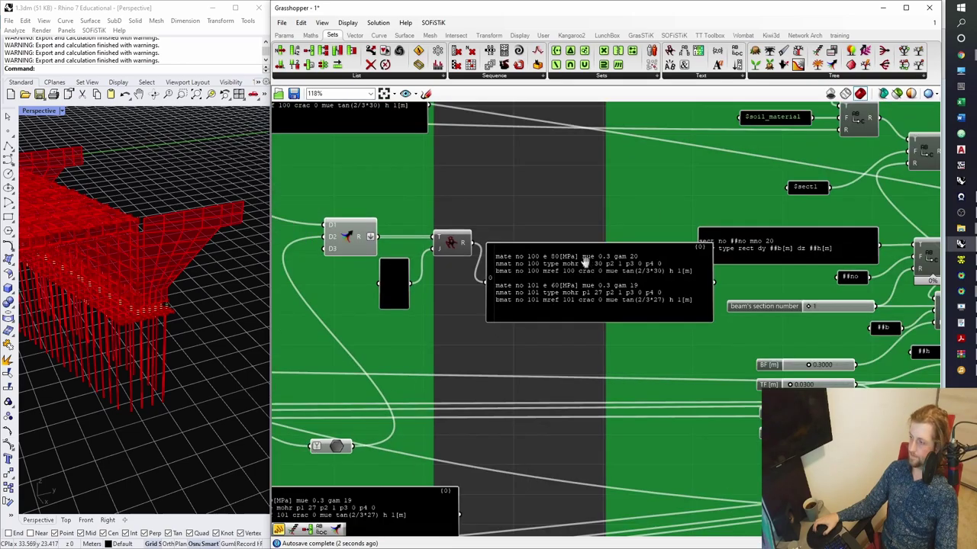
- Save the definition and connect the Text Join result to the R input of the $soil_material Replace Text component
{"action": "key", "text": "ctrl+s"}
{"action": "scroll", "coordinate": [534, 225], "scroll_direction": "down", "scroll_amount": 3}
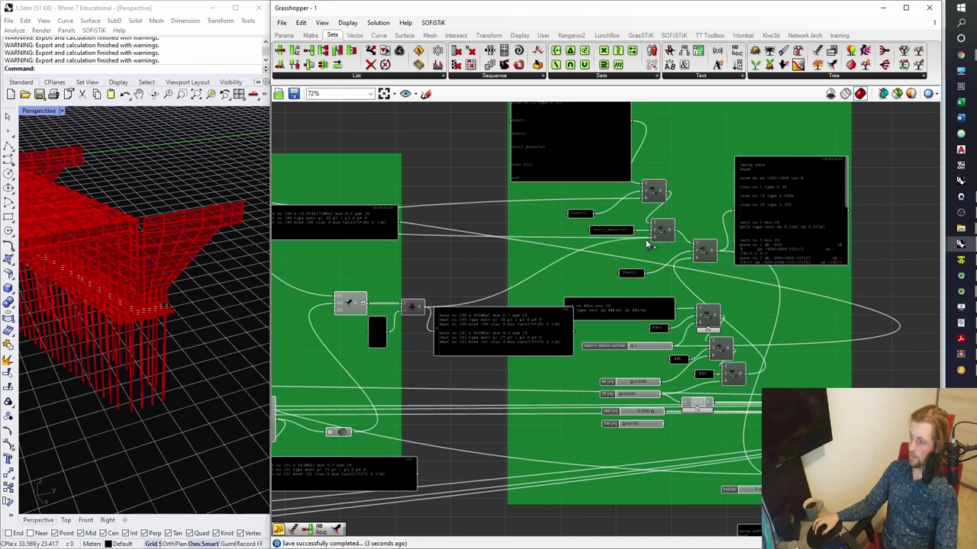
{"action": "scroll", "coordinate": [649, 235], "scroll_direction": "up", "scroll_amount": 3}
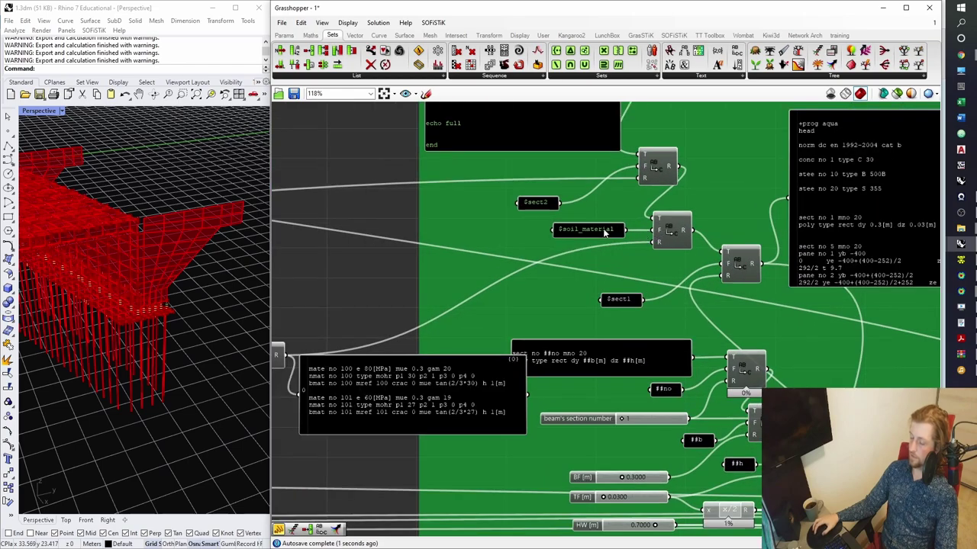
{"action": "scroll", "coordinate": [639, 239], "scroll_direction": "down", "scroll_amount": 1}
{"action": "right_click_drag", "start_coordinate": [628, 272], "coordinate": [458, 270]}
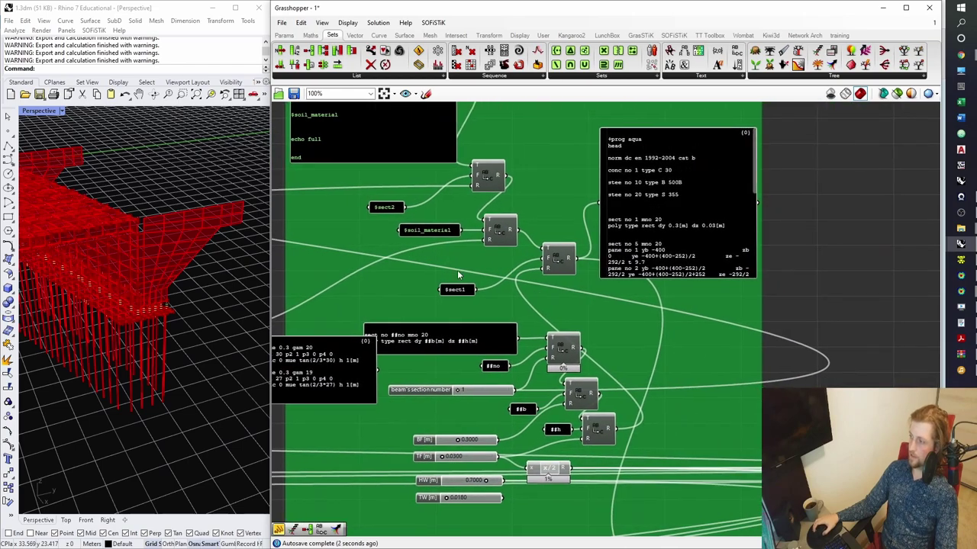
- Switch to the SOFiSTiK Text Editor, reload 1.dat, examine the material lines for soils 100 and 101, and return to Grasshopper
{"action": "left_click", "coordinate": [960, 258]}
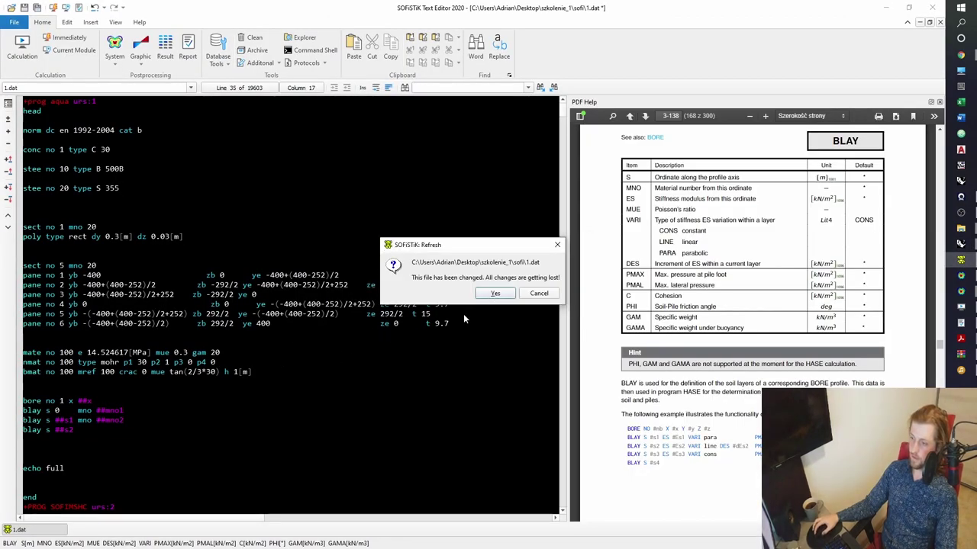
{"action": "left_click", "coordinate": [494, 294]}
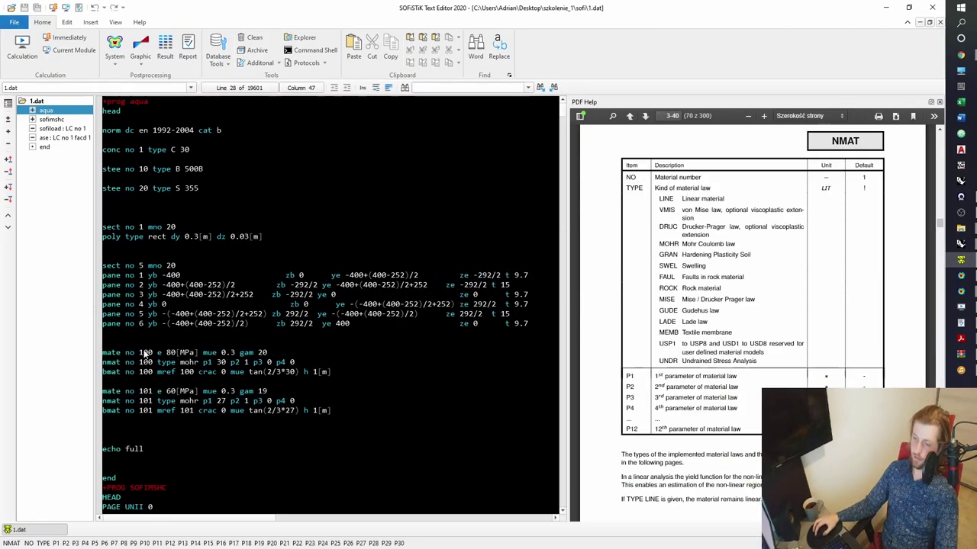
{"action": "left_click", "coordinate": [161, 373]}
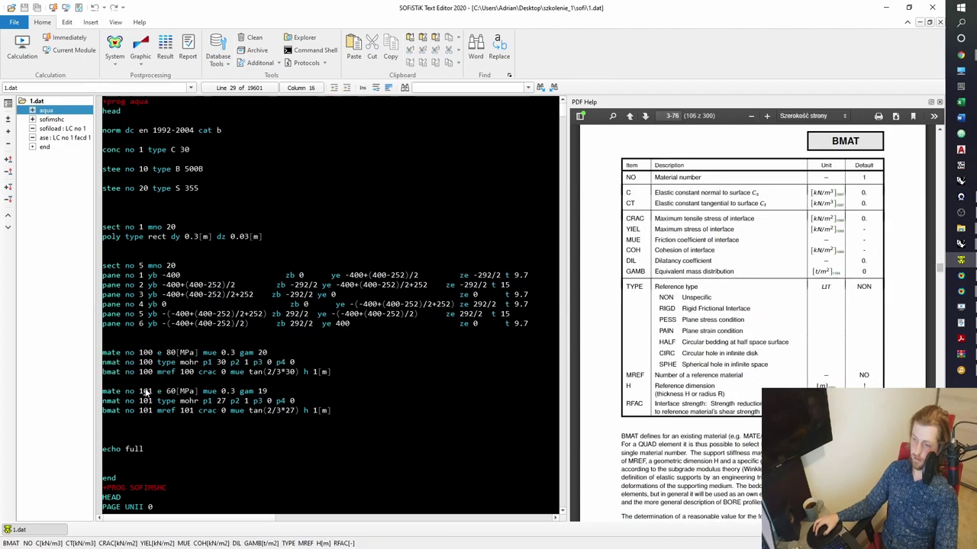
{"action": "left_click_drag", "start_coordinate": [104, 393], "coordinate": [168, 410]}
{"action": "left_click", "coordinate": [205, 419]}
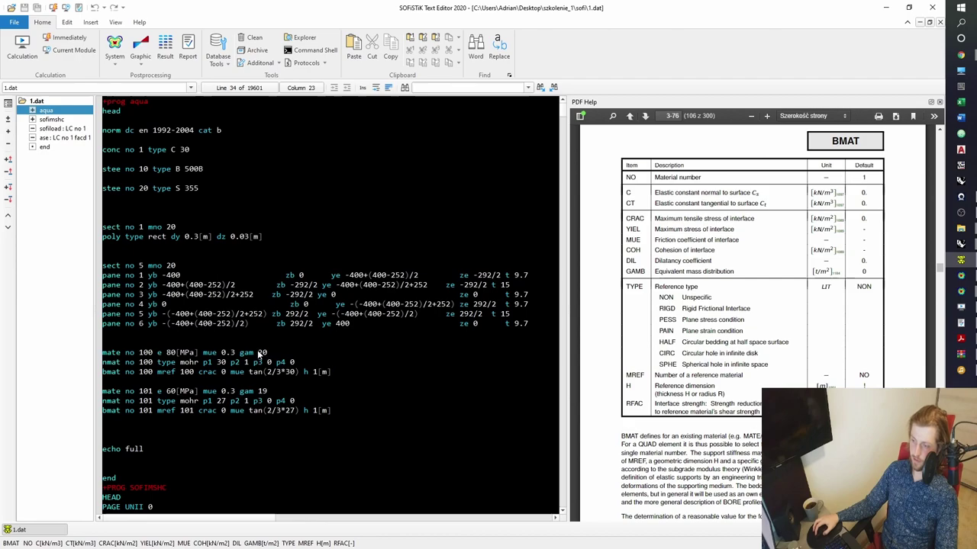
{"action": "left_click_drag", "start_coordinate": [242, 354], "coordinate": [262, 353]}
{"action": "left_click", "coordinate": [288, 352]}
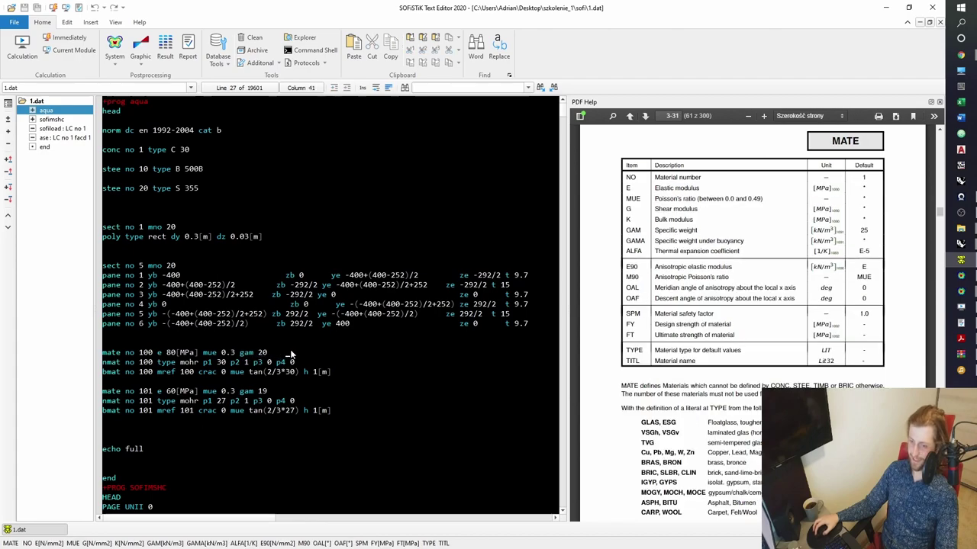
{"action": "left_click", "coordinate": [884, 10]}
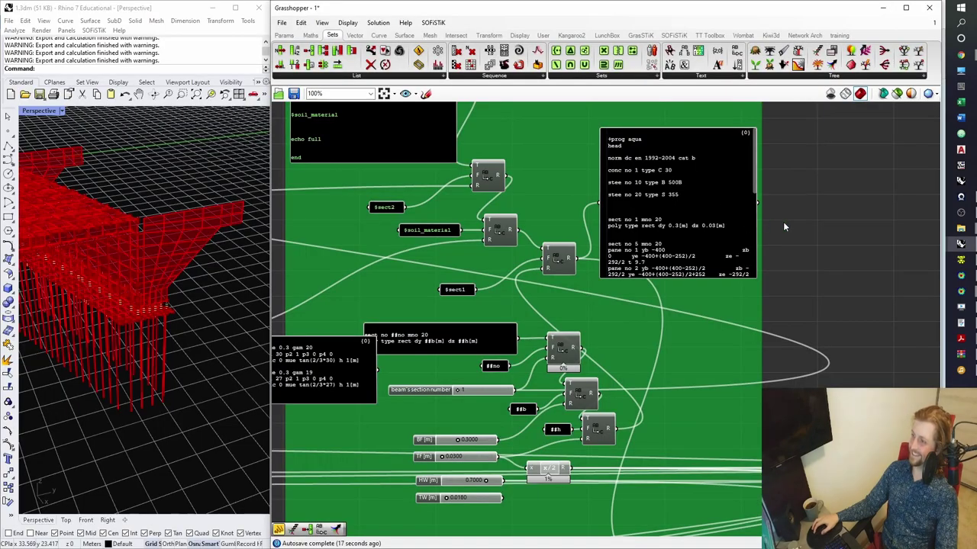
- Move the original soil cluster's text panel left, below the duplicated cluster, so it clears the new material panel
{"action": "scroll", "coordinate": [658, 273], "scroll_direction": "down", "scroll_amount": 4}
{"action": "scroll", "coordinate": [656, 277], "scroll_direction": "down", "scroll_amount": 2}
{"action": "right_click_drag", "start_coordinate": [527, 285], "coordinate": [682, 275]}
{"action": "scroll", "coordinate": [622, 400], "scroll_direction": "up", "scroll_amount": 6}
{"action": "left_click_drag", "start_coordinate": [494, 276], "coordinate": [554, 196]}
{"action": "left_click_drag", "start_coordinate": [679, 313], "coordinate": [548, 310]}
{"action": "scroll", "coordinate": [604, 326], "scroll_direction": "down", "scroll_amount": 4}
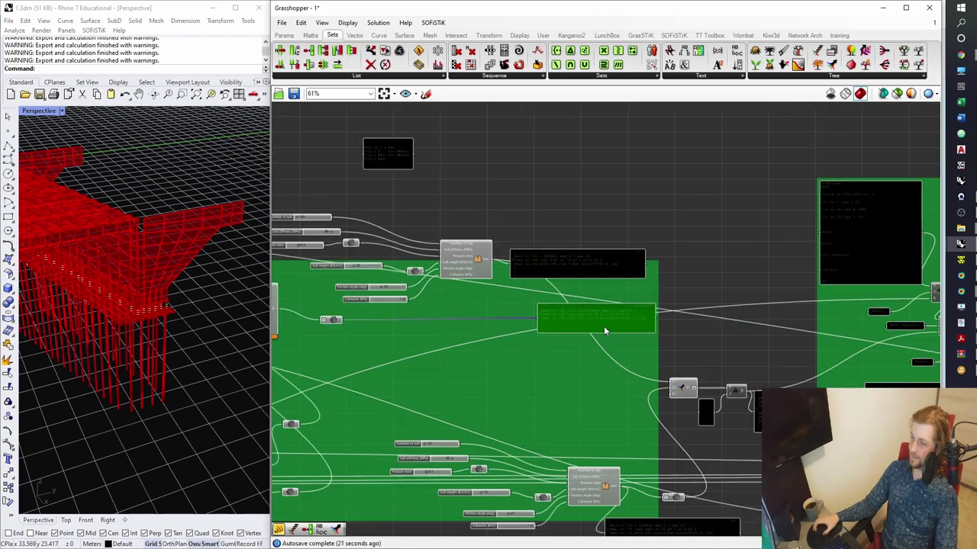
{"action": "left_click_drag", "start_coordinate": [482, 328], "coordinate": [434, 340]}
- Move the bore profile template panel into the empty area just left of the aqua program text
{"action": "scroll", "coordinate": [401, 156], "scroll_direction": "up", "scroll_amount": 5}
{"action": "left_click_drag", "start_coordinate": [422, 153], "coordinate": [774, 277]}
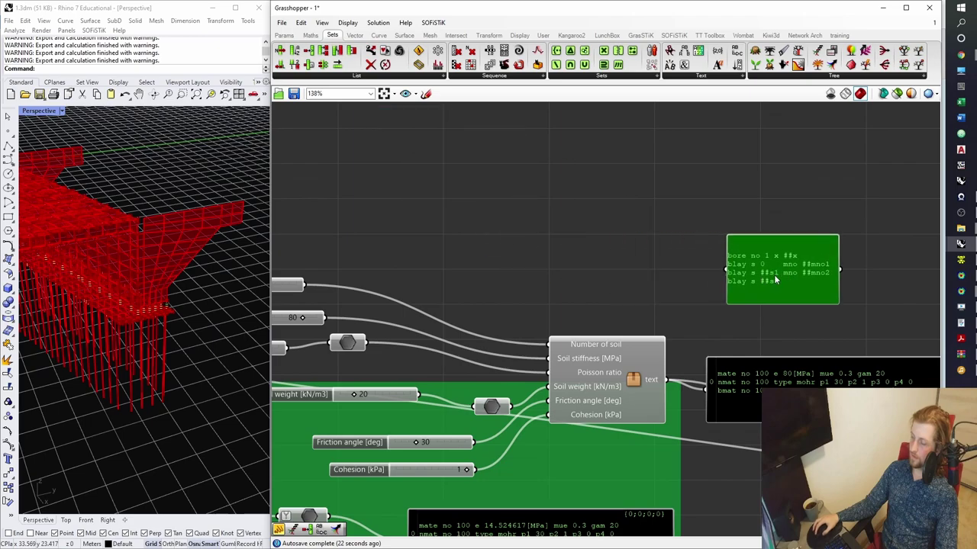
{"action": "right_click_drag", "start_coordinate": [773, 277], "coordinate": [633, 210]}
{"action": "left_click_drag", "start_coordinate": [633, 211], "coordinate": [763, 417]}
{"action": "right_click_drag", "start_coordinate": [763, 418], "coordinate": [566, 395]}
{"action": "left_click_drag", "start_coordinate": [566, 395], "coordinate": [710, 181]}
{"action": "right_click_drag", "start_coordinate": [710, 181], "coordinate": [471, 304]}
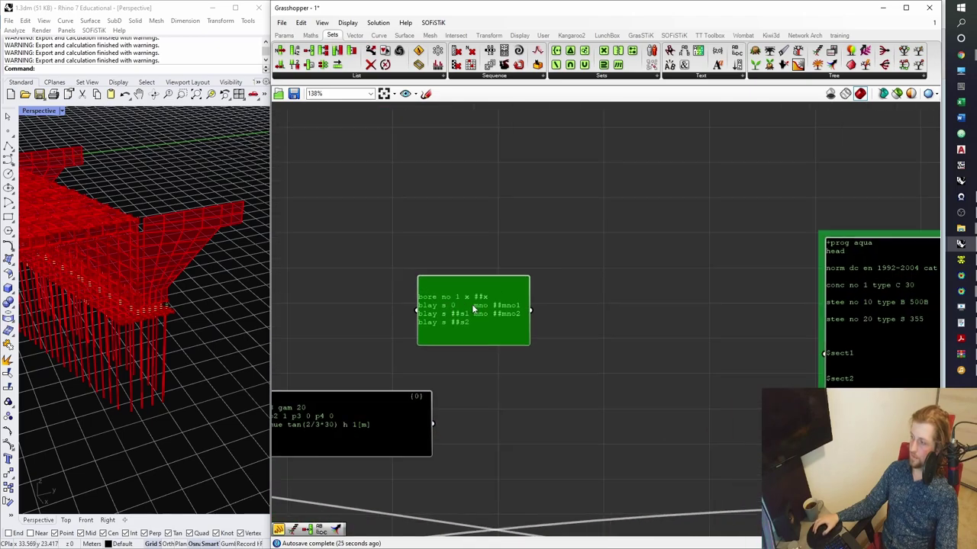
- Add a Replace Text component in the empty area between the bore profile template panel and the aqua program text
{"action": "left_click", "coordinate": [561, 367]}
{"action": "scroll", "coordinate": [630, 278], "scroll_direction": "up", "scroll_amount": 3}
{"action": "left_click", "coordinate": [737, 51]}
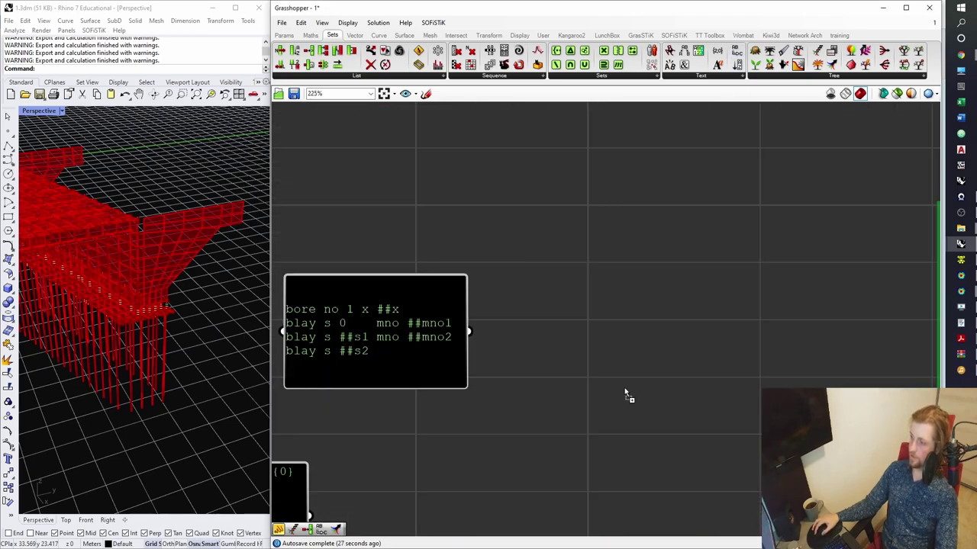
{"action": "left_click", "coordinate": [626, 387]}
{"action": "right_click_drag", "start_coordinate": [417, 351], "coordinate": [468, 274]}
{"action": "left_click_drag", "start_coordinate": [469, 276], "coordinate": [534, 220]}
{"action": "left_click_drag", "start_coordinate": [671, 302], "coordinate": [725, 270]}
- Create a panel containing ##x just below the bore profile template and save the definition
{"action": "double_click", "coordinate": [541, 324]}
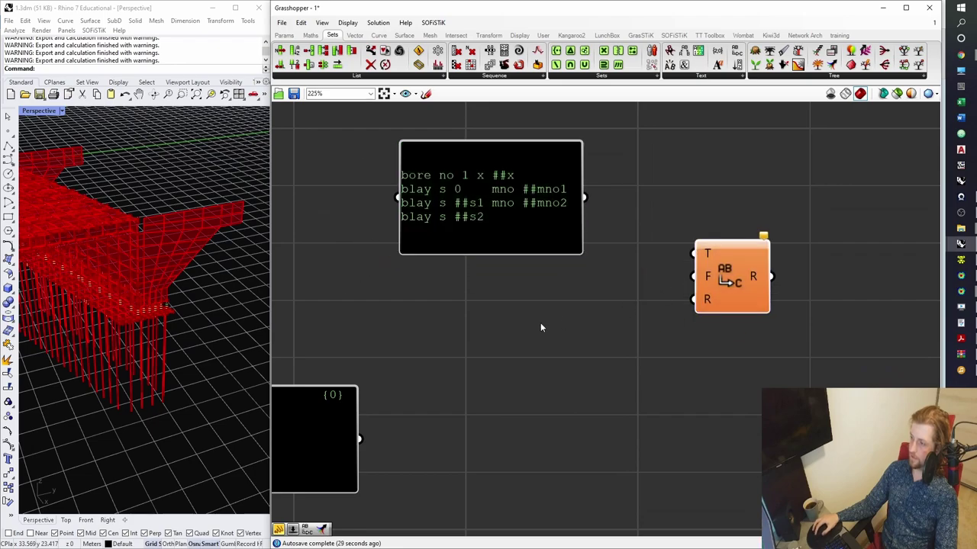
{"action": "type", "text": "\"##x"}
{"action": "key", "text": "Return"}
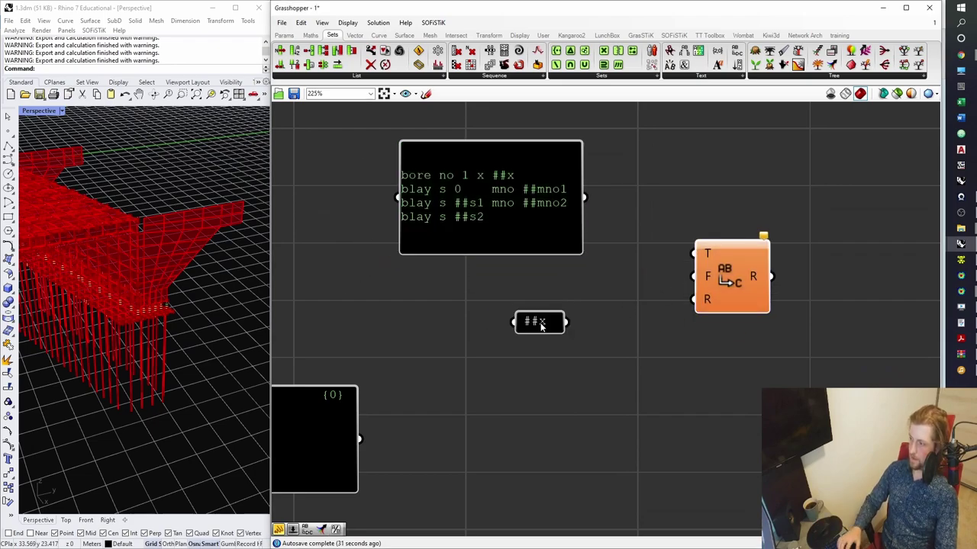
{"action": "left_click_drag", "start_coordinate": [552, 328], "coordinate": [549, 280]}
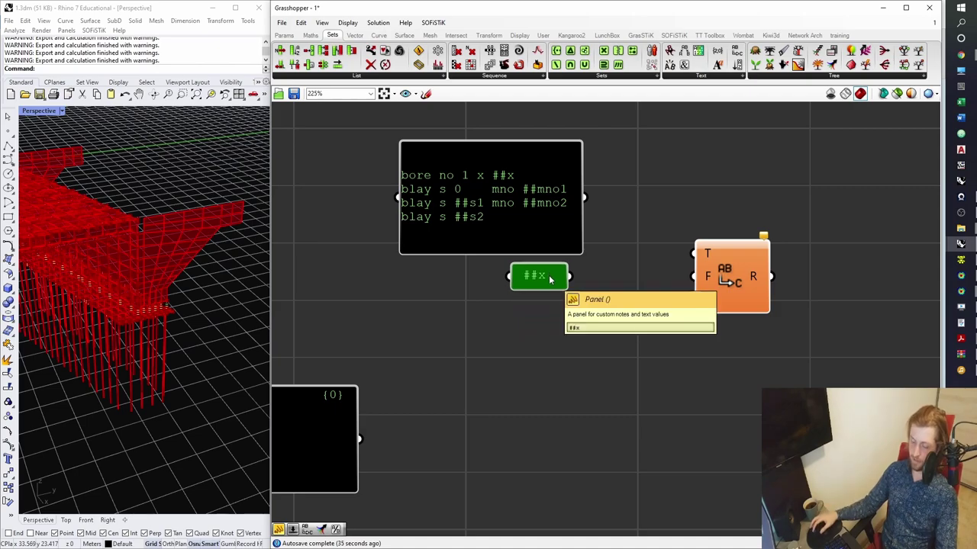
{"action": "left_click", "coordinate": [557, 329]}
{"action": "key", "text": "ctrl+s"}
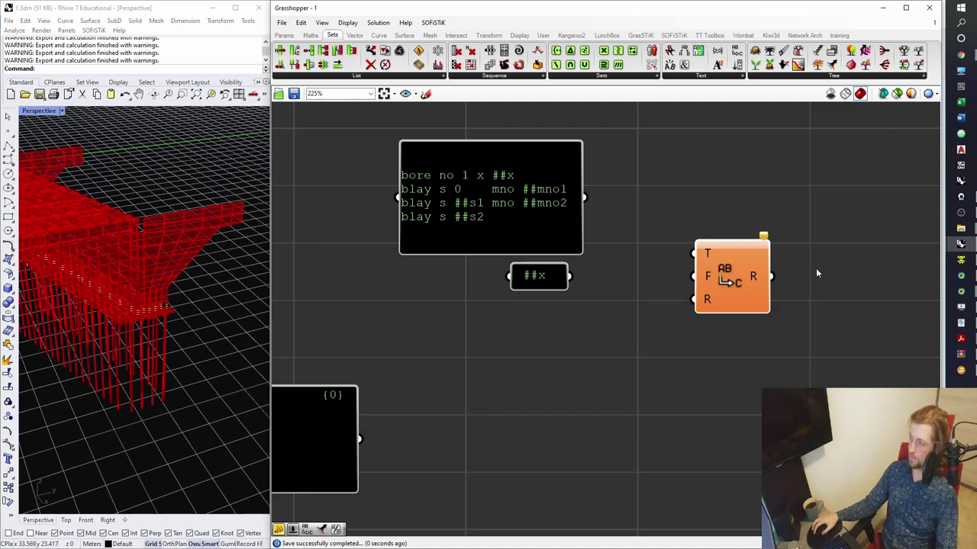
- Switch to the SOFiSTiK Text Editor and write a trial line "bore no 1 x 0 1 2 10 20 30" below the soil materials
{"action": "left_click", "coordinate": [960, 259]}
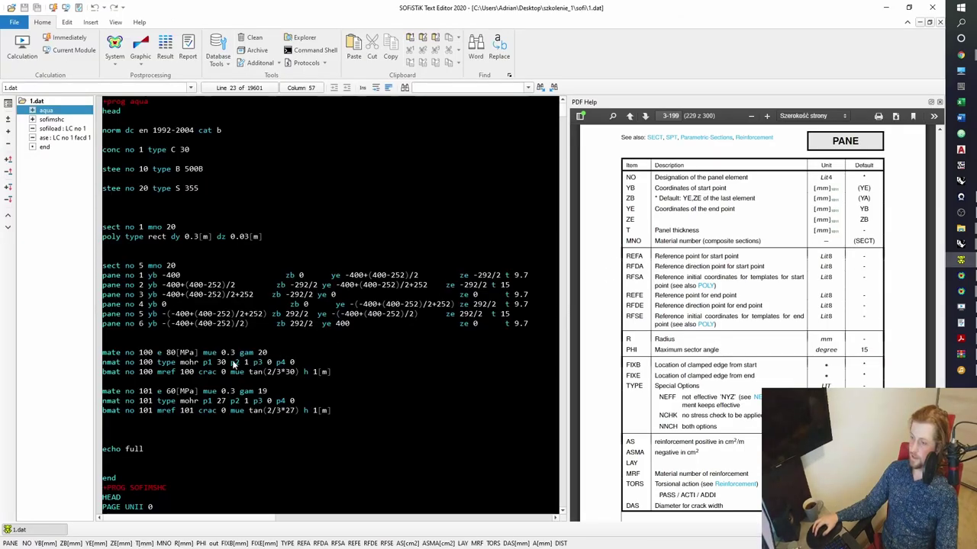
{"action": "left_click", "coordinate": [105, 432]}
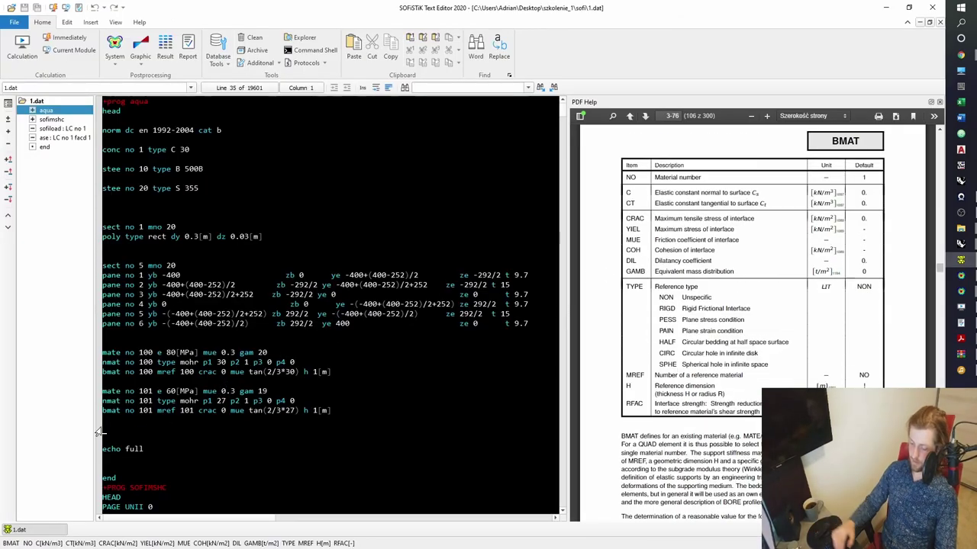
{"action": "type", "text": "bore "}
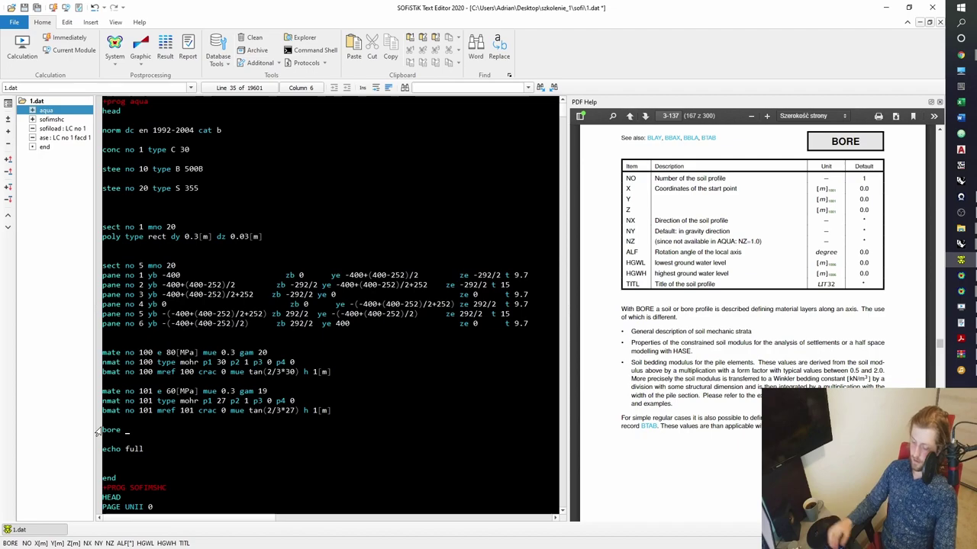
{"action": "type", "text": "no 1 x"}
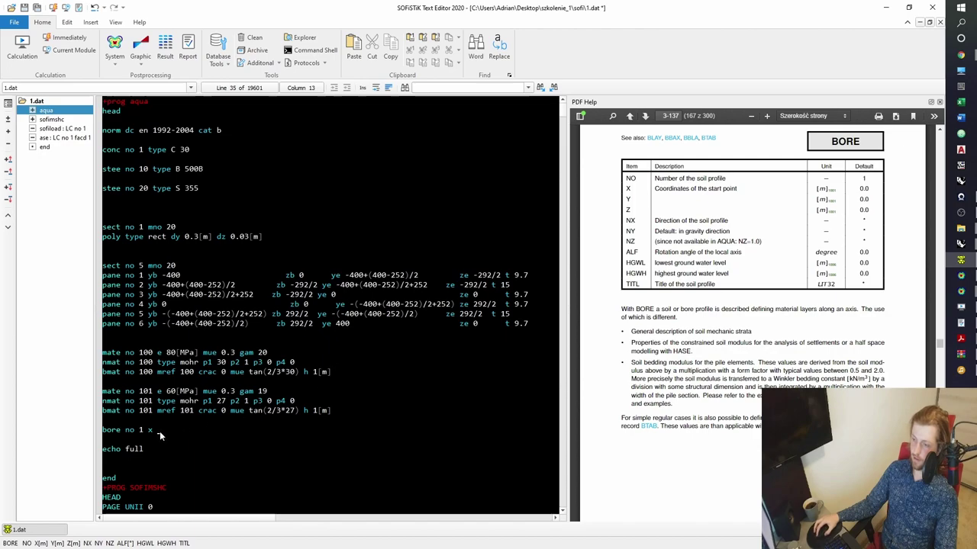
{"action": "type", "text": "0 1 2"}
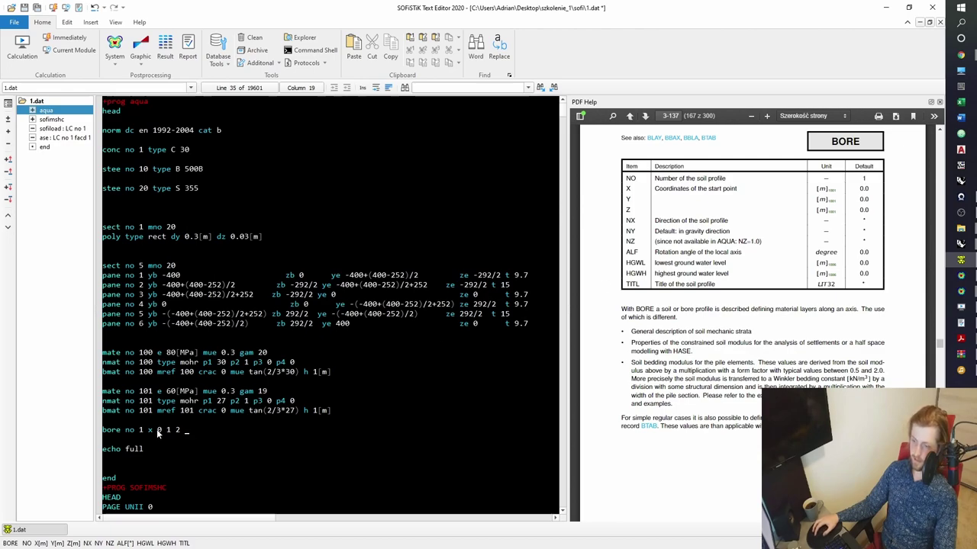
{"action": "left_click_drag", "start_coordinate": [158, 430], "coordinate": [162, 433]}
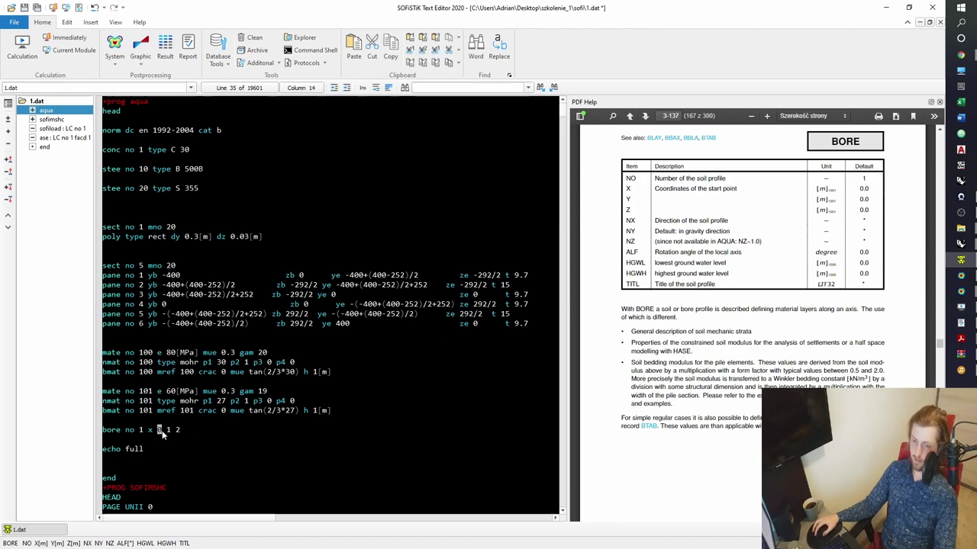
{"action": "left_click", "coordinate": [169, 432]}
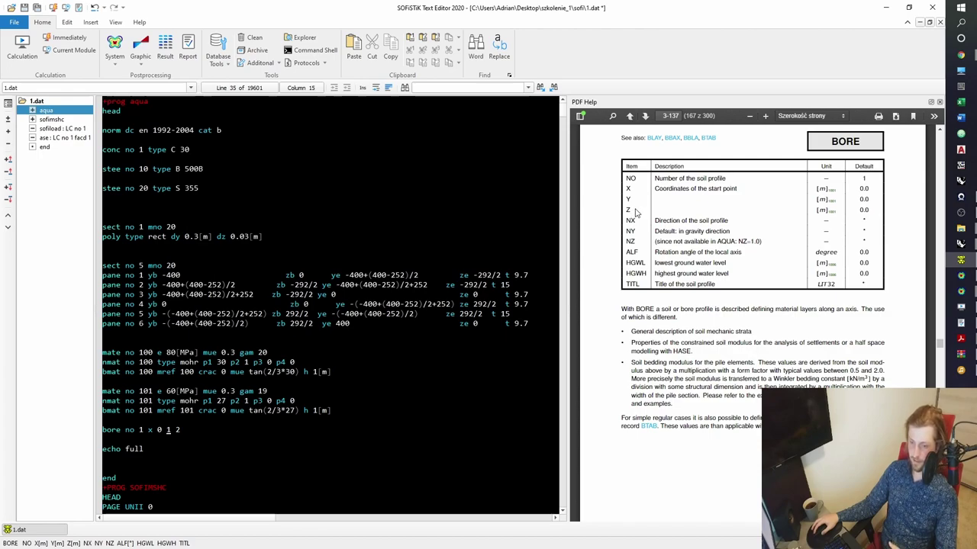
{"action": "double_click", "coordinate": [179, 431]}
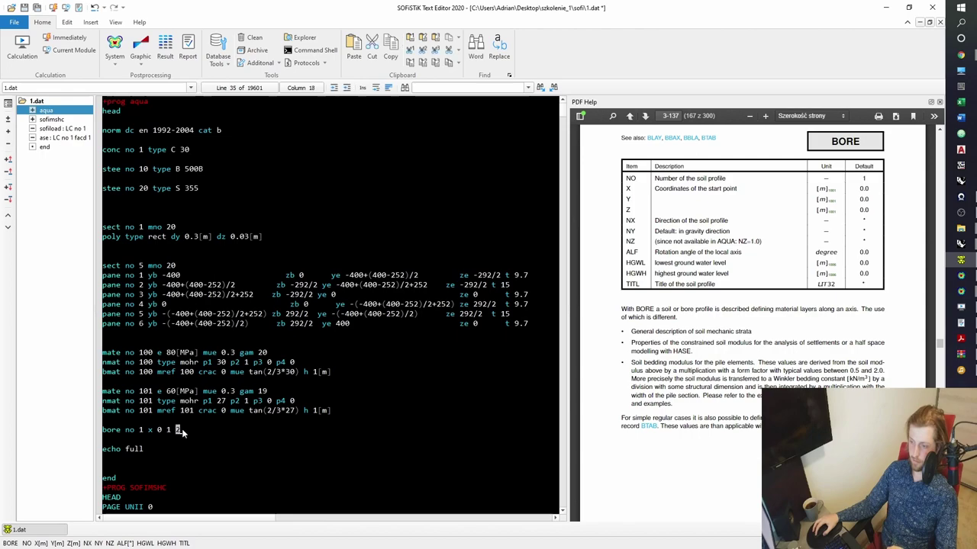
{"action": "left_click", "coordinate": [209, 432]}
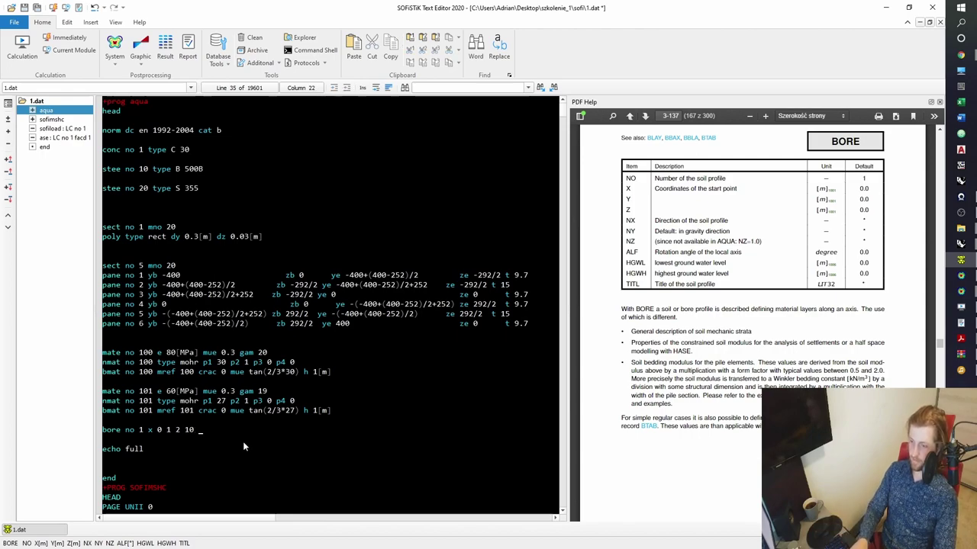
{"action": "type", "text": "10 20 30"}
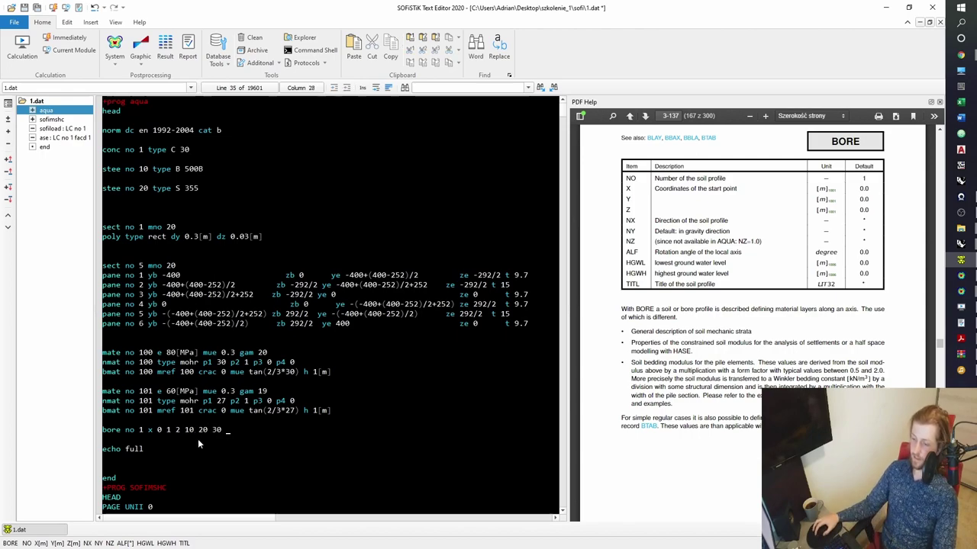
- Remove the trial bore line from 1.dat and return to Grasshopper
{"action": "double_click", "coordinate": [188, 431]}
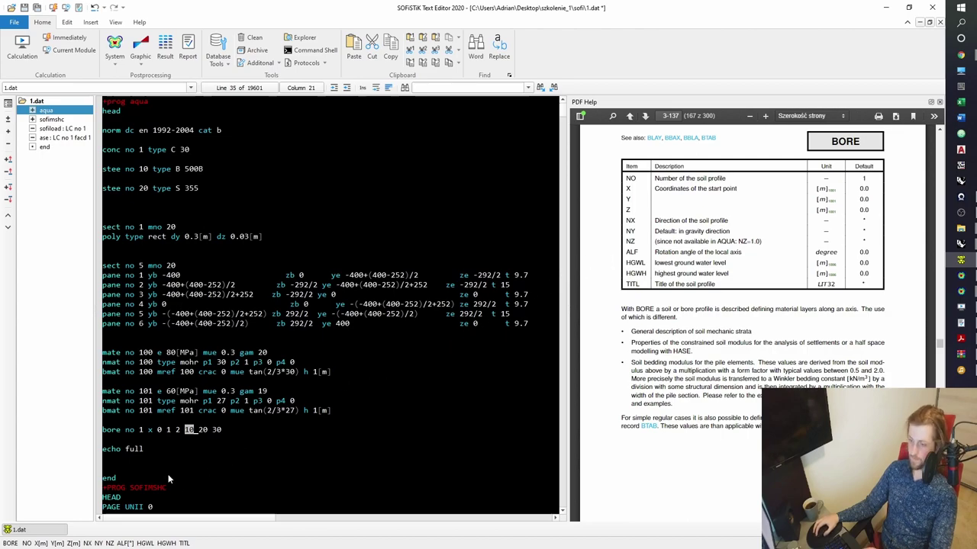
{"action": "left_click", "coordinate": [205, 451]}
{"action": "key", "text": "shift+End"}
{"action": "key", "text": "Delete"}
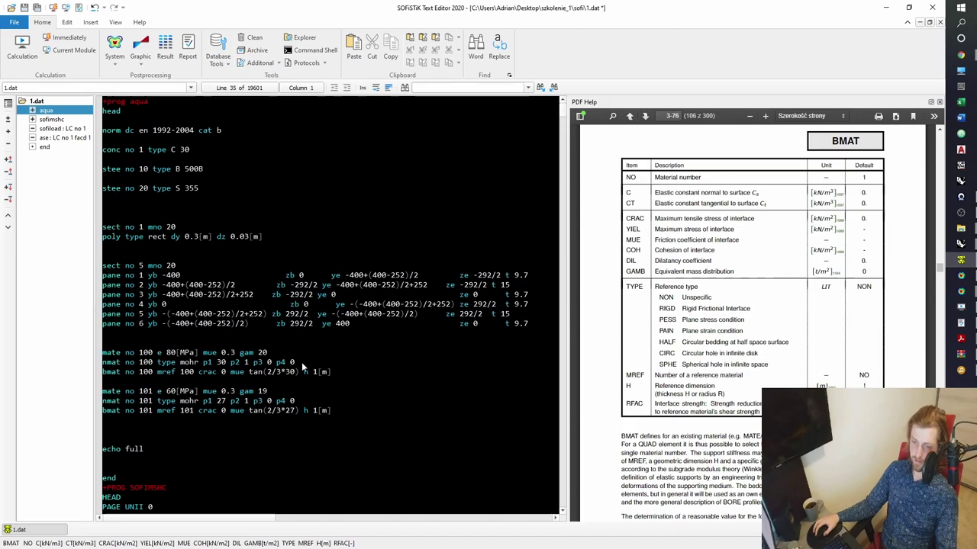
{"action": "left_click", "coordinate": [894, 7]}
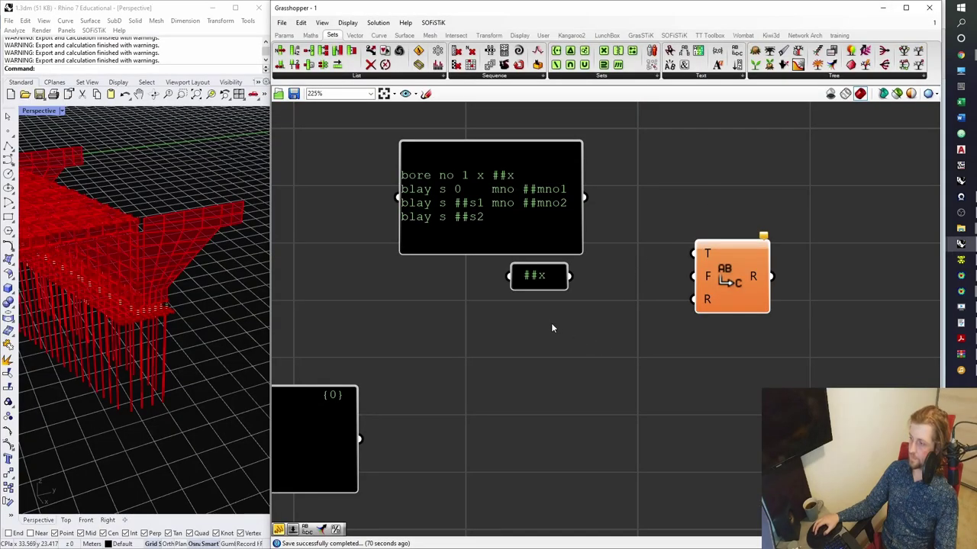
- Create two panels containing ##s1 and ##s2, stacked below the ##x panel
{"action": "right_click_drag", "start_coordinate": [552, 328], "coordinate": [486, 365]}
{"action": "double_click", "coordinate": [488, 374]}
{"action": "type", "text": "//##s1"}
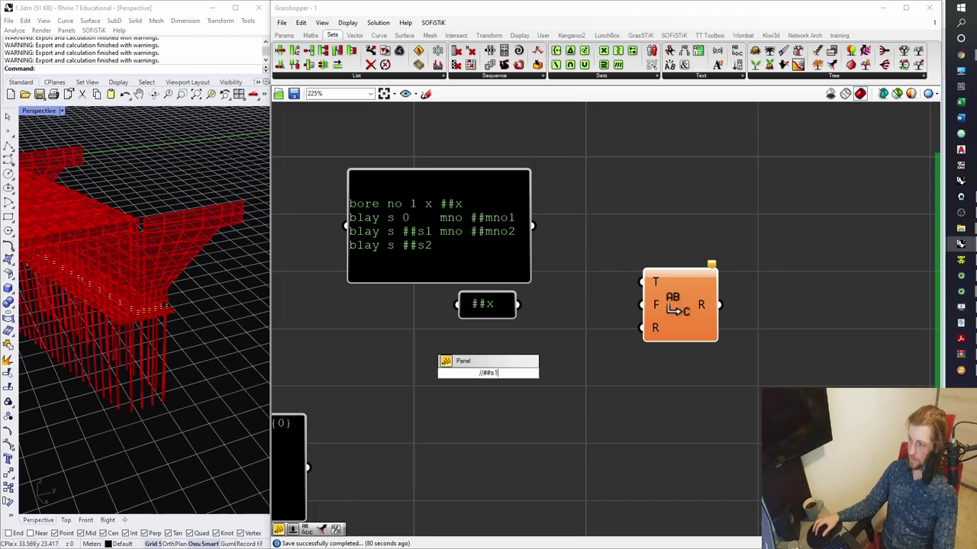
{"action": "key", "text": "Return"}
{"action": "left_click_drag", "start_coordinate": [509, 373], "coordinate": [508, 397]}
{"action": "double_click", "coordinate": [508, 396]}
{"action": "key", "text": "BackSpace"}
{"action": "type", "text": "2"}
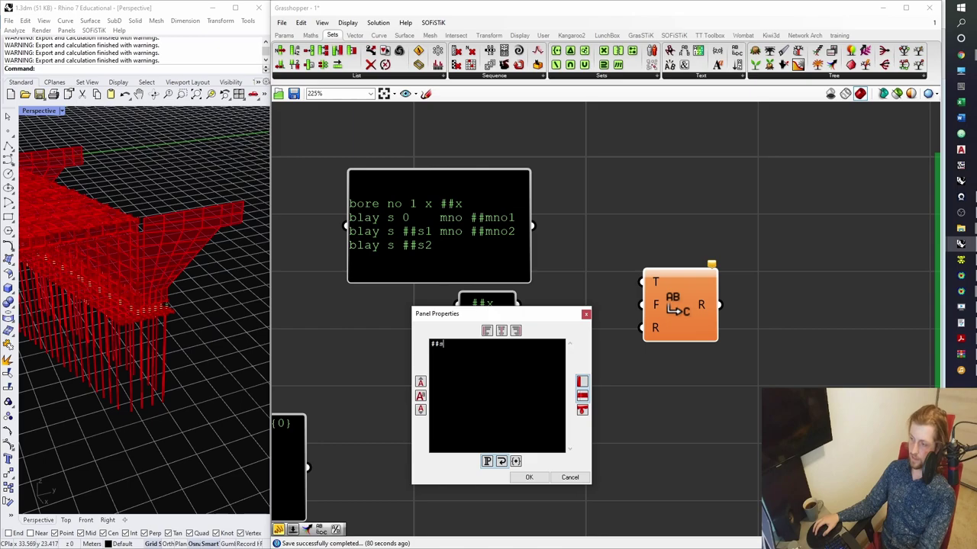
{"action": "left_click", "coordinate": [531, 479]}
{"action": "left_click_drag", "start_coordinate": [544, 443], "coordinate": [496, 367]}
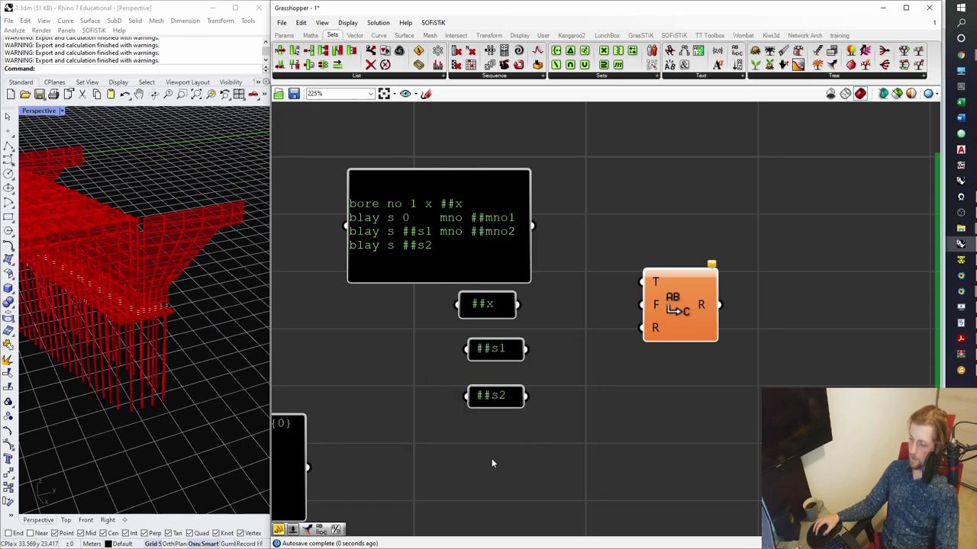
- Create two panels containing ##mno1 and ##mno2, stacked below the ##s2 panel
{"action": "double_click", "coordinate": [492, 458]}
{"action": "type", "text": "//##mn"}
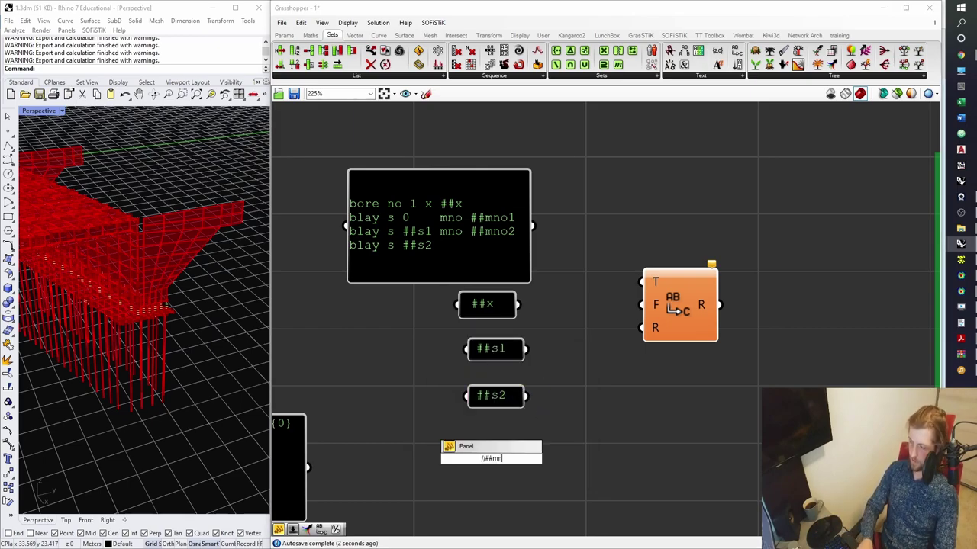
{"action": "type", "text": "o1"}
{"action": "key", "text": "Return"}
{"action": "left_click_drag", "start_coordinate": [522, 460], "coordinate": [515, 483]}
{"action": "double_click", "coordinate": [515, 482]}
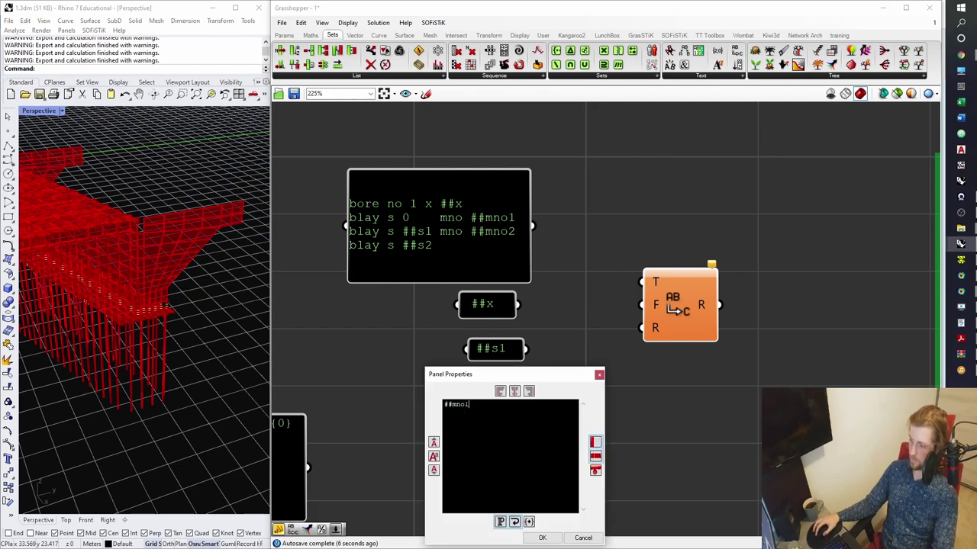
{"action": "key", "text": "BackSpace"}
{"action": "type", "text": "2"}
{"action": "left_click", "coordinate": [534, 536]}
{"action": "left_click", "coordinate": [609, 405]}
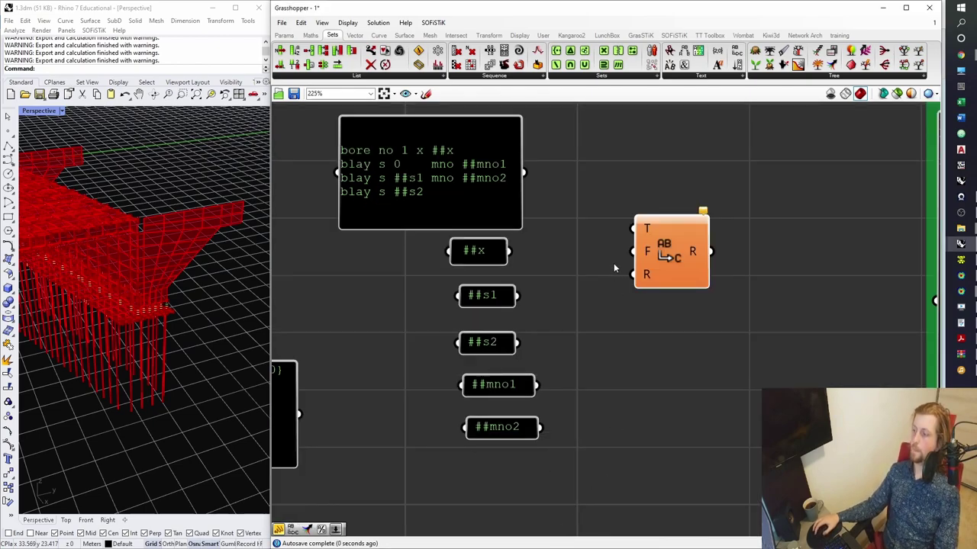
- Connect the bore template to the Replace Text T input and the ##x panel to its F input, then save
{"action": "left_click_drag", "start_coordinate": [506, 234], "coordinate": [618, 291]}
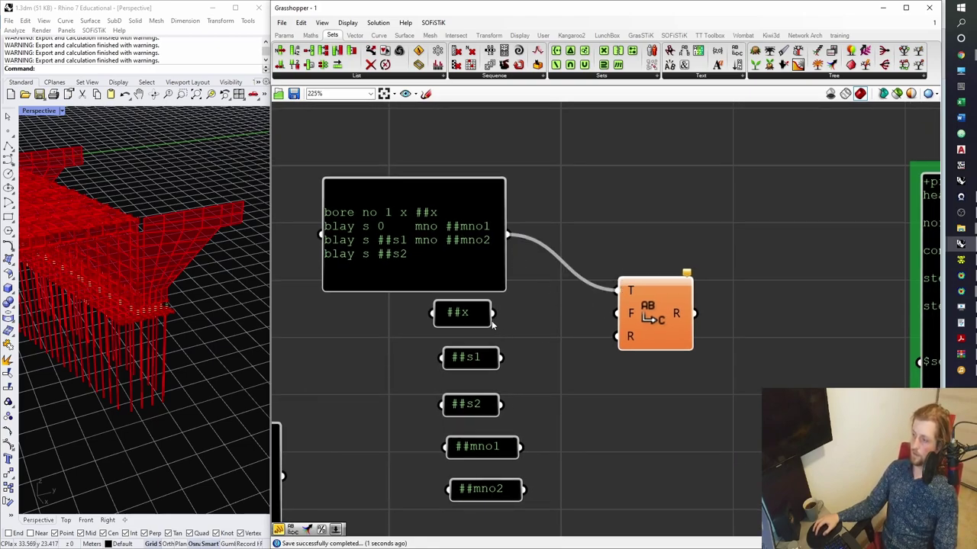
{"action": "left_click_drag", "start_coordinate": [493, 313], "coordinate": [617, 313]}
{"action": "left_click", "coordinate": [617, 378]}
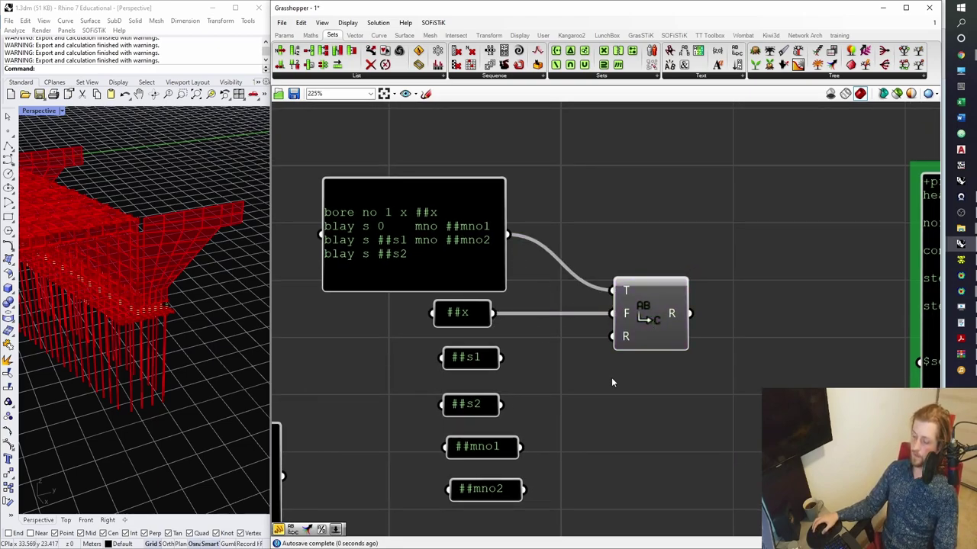
{"action": "key", "text": "ctrl+s"}
- Duplicate the Replace Text component below the first, feeding the first result into its T input and ##s1 into its F input
{"action": "right_click_drag", "start_coordinate": [611, 377], "coordinate": [573, 310]}
{"action": "left_click", "coordinate": [616, 251]}
{"action": "key", "text": "ctrl+c"}
{"action": "key", "text": "ctrl+v"}
{"action": "left_click_drag", "start_coordinate": [618, 249], "coordinate": [620, 324]}
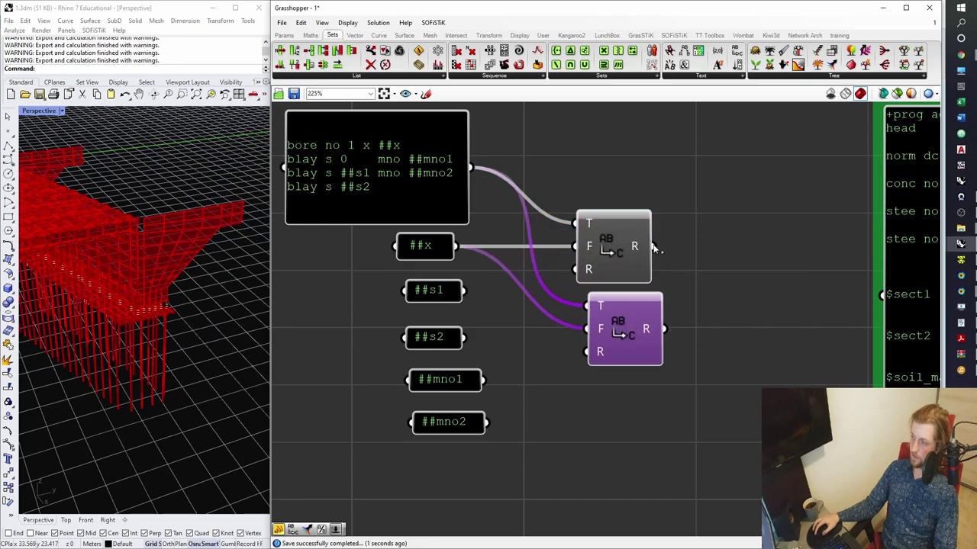
{"action": "left_click_drag", "start_coordinate": [653, 247], "coordinate": [586, 305]}
{"action": "left_click_drag", "start_coordinate": [464, 292], "coordinate": [579, 332]}
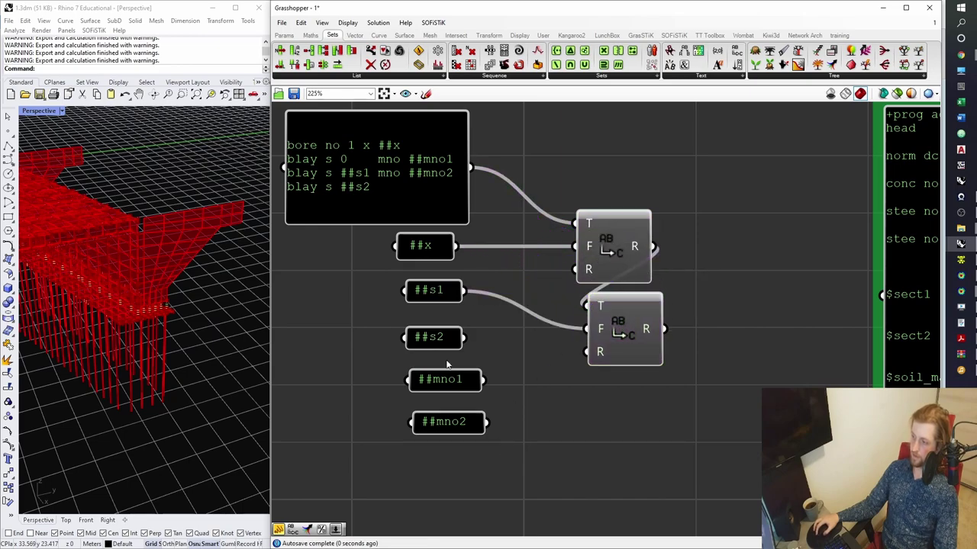
- Space out the placeholder panels and add a third chained Replace Text component with ##s2 connected to its F input
{"action": "left_click_drag", "start_coordinate": [504, 442], "coordinate": [474, 335]}
{"action": "right_click_drag", "start_coordinate": [520, 353], "coordinate": [523, 271]}
{"action": "left_click", "coordinate": [557, 405]}
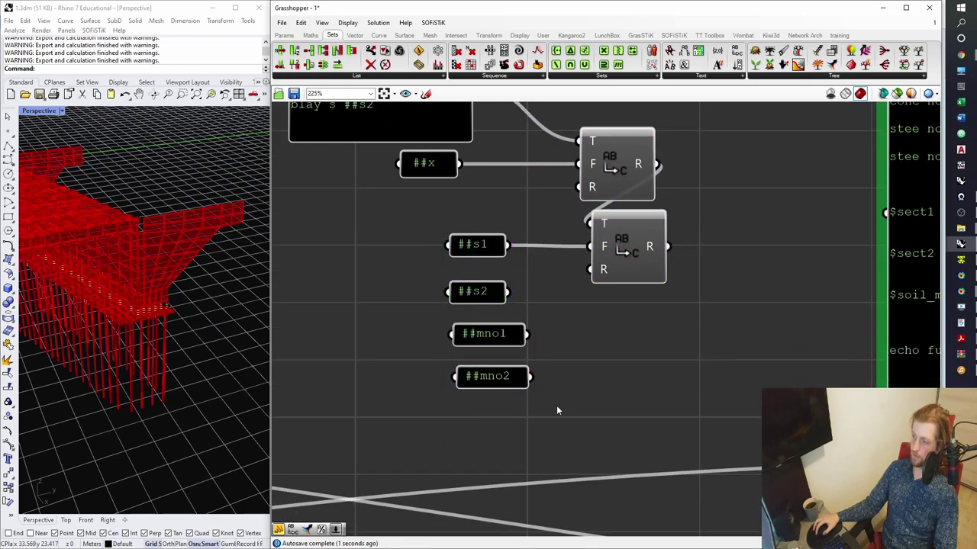
{"action": "left_click_drag", "start_coordinate": [552, 405], "coordinate": [470, 281]}
{"action": "left_click_drag", "start_coordinate": [472, 294], "coordinate": [464, 381]}
{"action": "left_click", "coordinate": [578, 336]}
{"action": "left_click", "coordinate": [630, 254]}
{"action": "left_click_drag", "start_coordinate": [628, 254], "coordinate": [642, 343], "text": "alt"}
{"action": "left_click_drag", "start_coordinate": [500, 379], "coordinate": [509, 339]}
{"action": "right_click_drag", "start_coordinate": [513, 353], "coordinate": [505, 270]}
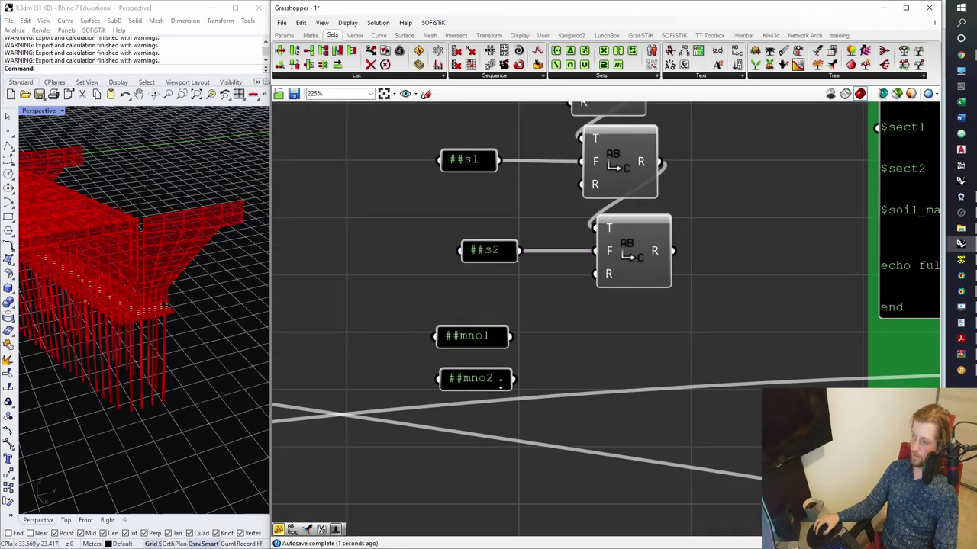
- Add a fourth Replace Text copy, chained from the ##s2 replacement, with ##mno1 connected to its F input
{"action": "left_click", "coordinate": [637, 271]}
{"action": "left_click_drag", "start_coordinate": [638, 271], "coordinate": [660, 311], "text": "alt"}
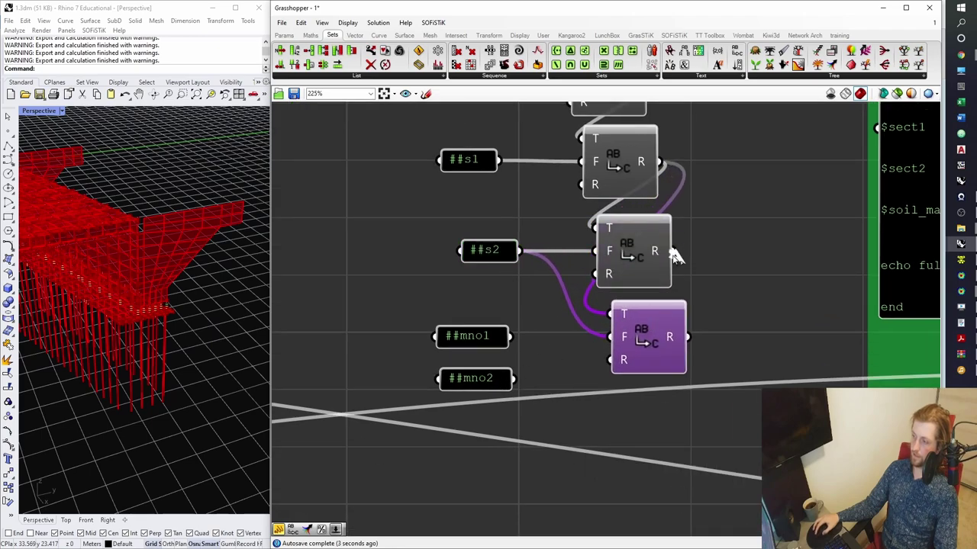
{"action": "left_click_drag", "start_coordinate": [673, 253], "coordinate": [614, 313]}
{"action": "left_click_drag", "start_coordinate": [513, 337], "coordinate": [670, 430]}
- Chain the fifth Replace Text copy from the ##mno1 replacement, connect ##mno2 to its F input, and save the definition
{"action": "left_click_drag", "start_coordinate": [686, 337], "coordinate": [624, 399]}
{"action": "left_click_drag", "start_coordinate": [514, 379], "coordinate": [624, 421]}
{"action": "left_click_drag", "start_coordinate": [481, 379], "coordinate": [517, 415]}
{"action": "left_click", "coordinate": [561, 383]}
{"action": "scroll", "coordinate": [560, 382], "scroll_direction": "down", "scroll_amount": 3}
{"action": "key", "text": "ctrl+s"}
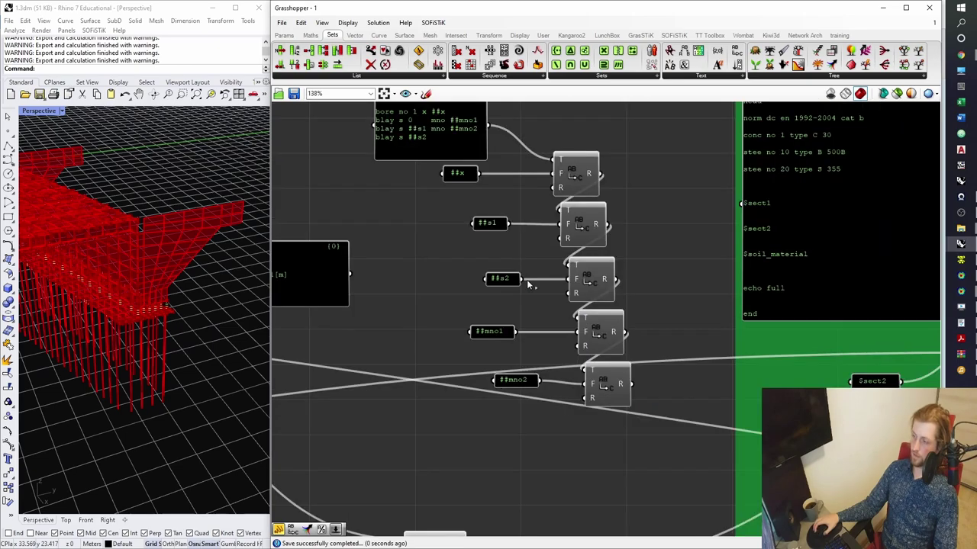
{"action": "scroll", "coordinate": [508, 195], "scroll_direction": "up", "scroll_amount": 3}
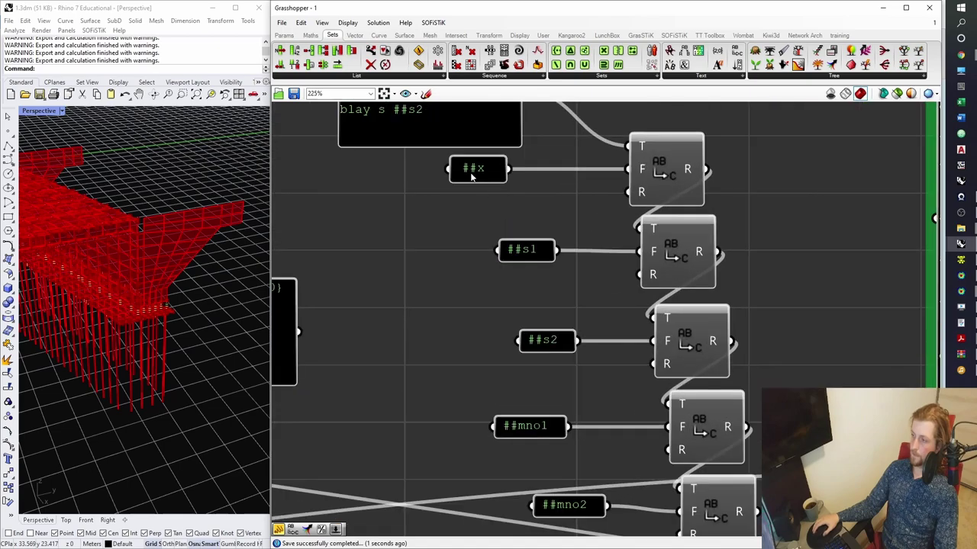
{"action": "left_click", "coordinate": [473, 170]}
{"action": "left_click", "coordinate": [453, 227]}
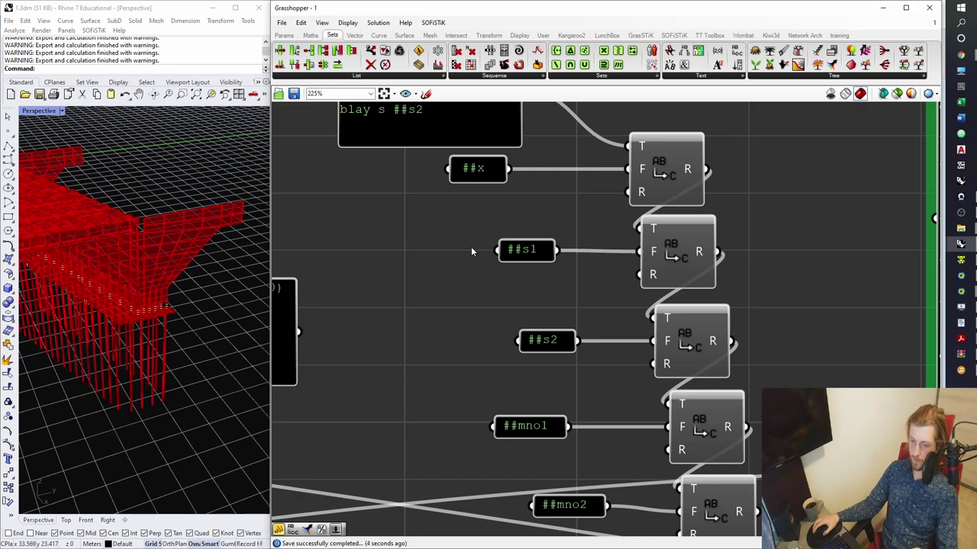
{"action": "scroll", "coordinate": [471, 252], "scroll_direction": "down", "scroll_amount": 10}
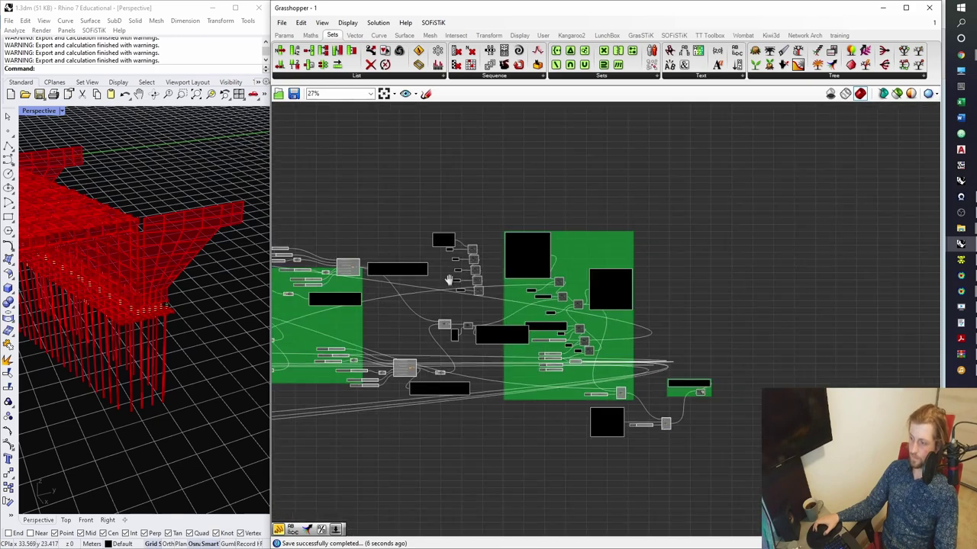
- Locate the Foot's thickness [m] slider and the vector components it drives in the foundation group
{"action": "right_click_drag", "start_coordinate": [524, 281], "coordinate": [667, 84]}
{"action": "right_click_drag", "start_coordinate": [577, 320], "coordinate": [631, 154]}
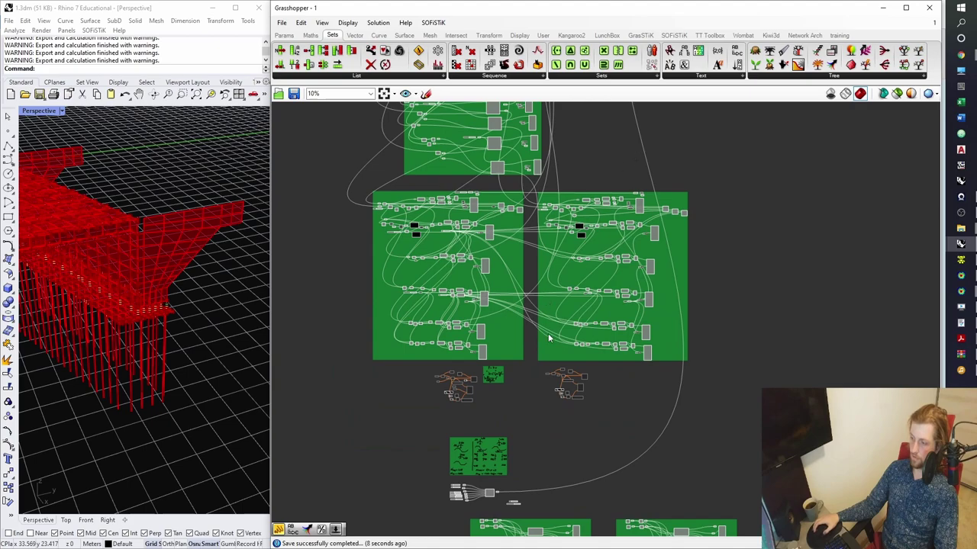
{"action": "right_click_drag", "start_coordinate": [535, 391], "coordinate": [545, 193]}
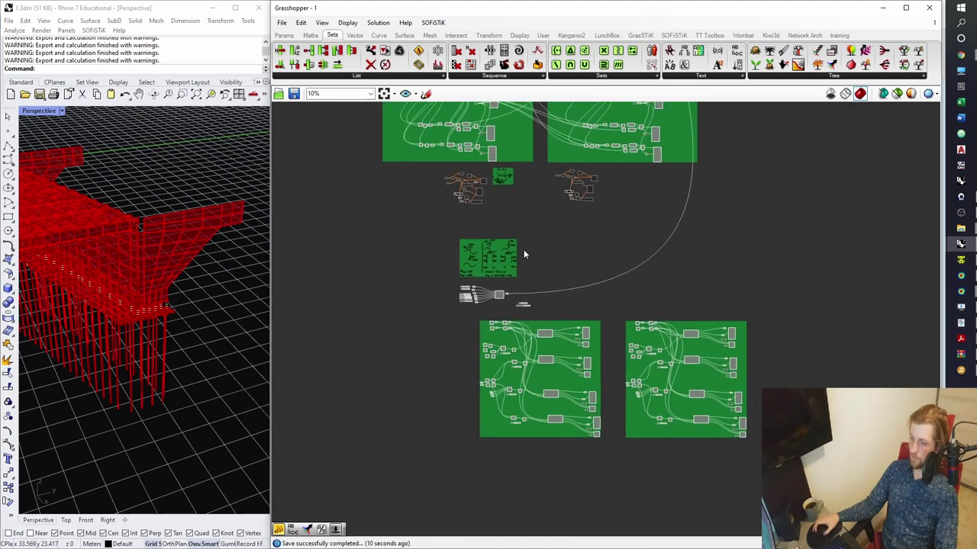
{"action": "scroll", "coordinate": [578, 355], "scroll_direction": "up", "scroll_amount": 5}
{"action": "scroll", "coordinate": [565, 304], "scroll_direction": "down", "scroll_amount": 5}
{"action": "scroll", "coordinate": [458, 148], "scroll_direction": "up", "scroll_amount": 4}
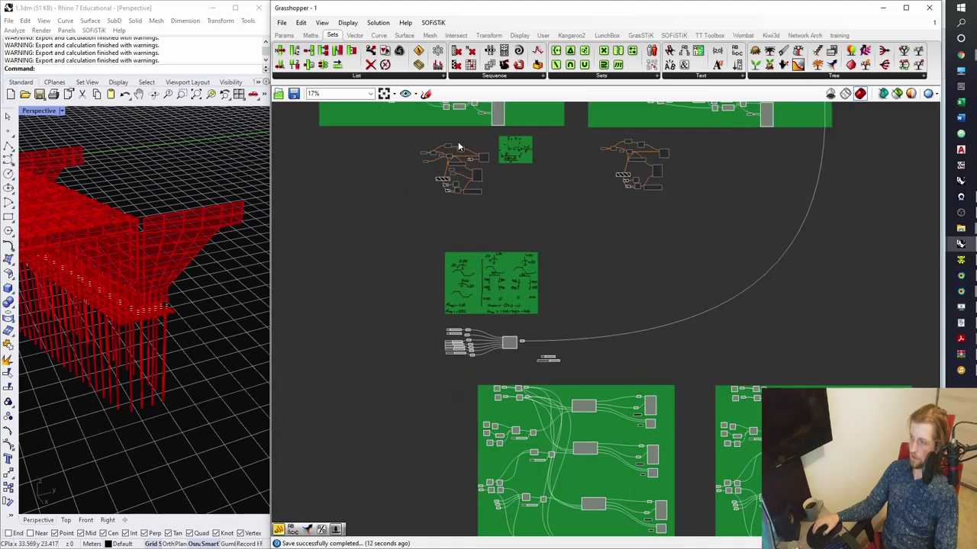
{"action": "scroll", "coordinate": [437, 157], "scroll_direction": "down", "scroll_amount": 4}
{"action": "scroll", "coordinate": [519, 290], "scroll_direction": "up", "scroll_amount": 3}
{"action": "scroll", "coordinate": [542, 338], "scroll_direction": "up", "scroll_amount": 5}
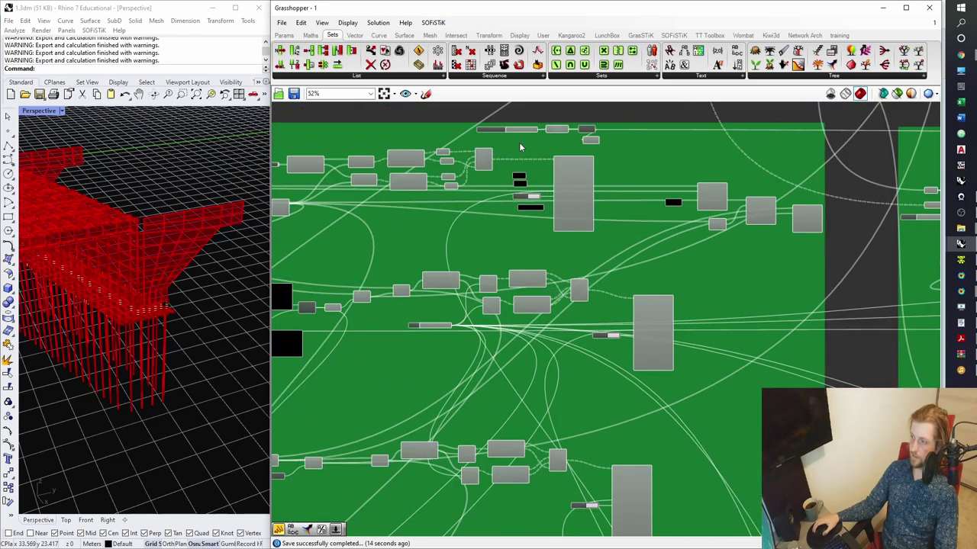
{"action": "scroll", "coordinate": [389, 240], "scroll_direction": "up", "scroll_amount": 4}
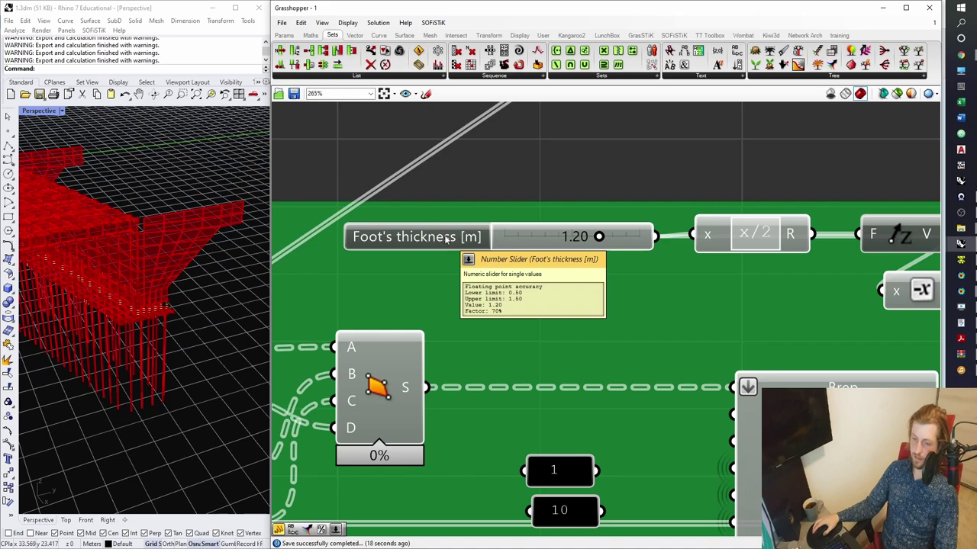
- Add a Vector parameter fed by the Negative component that follows the Foot's thickness slider
{"action": "scroll", "coordinate": [519, 238], "scroll_direction": "down", "scroll_amount": 1}
{"action": "right_click_drag", "start_coordinate": [758, 244], "coordinate": [647, 246]}
{"action": "left_click", "coordinate": [760, 283]}
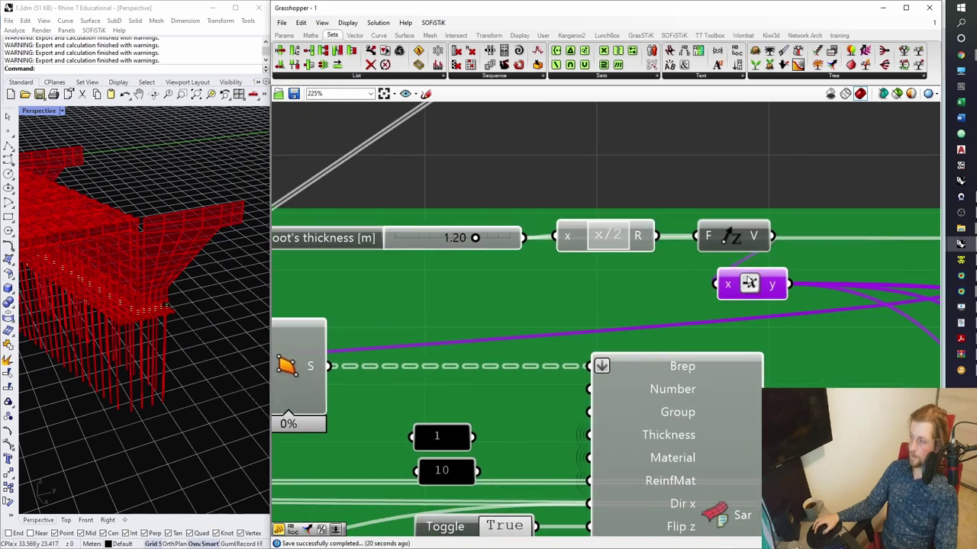
{"action": "right_click_drag", "start_coordinate": [735, 278], "coordinate": [716, 271]}
{"action": "left_click", "coordinate": [289, 36]}
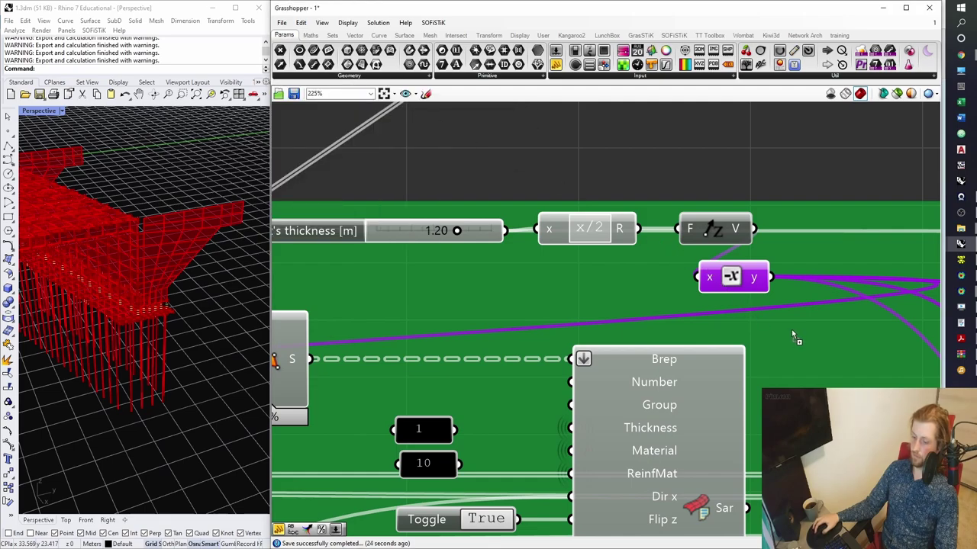
{"action": "left_click_drag", "start_coordinate": [793, 336], "coordinate": [792, 334]}
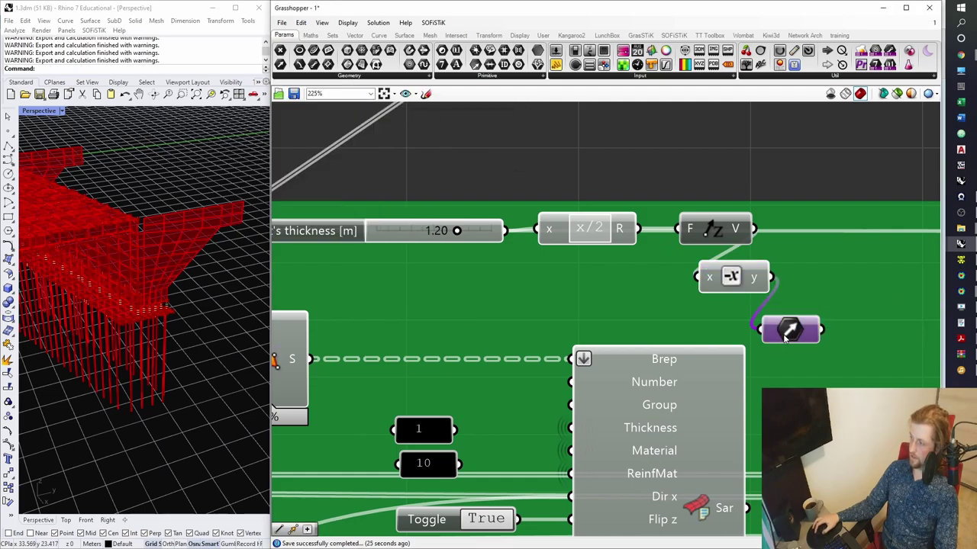
- Move the Vector parameter just outside the start of the green group and preview the nearby Addition component's points in the model
{"action": "scroll", "coordinate": [775, 340], "scroll_direction": "down", "scroll_amount": 6}
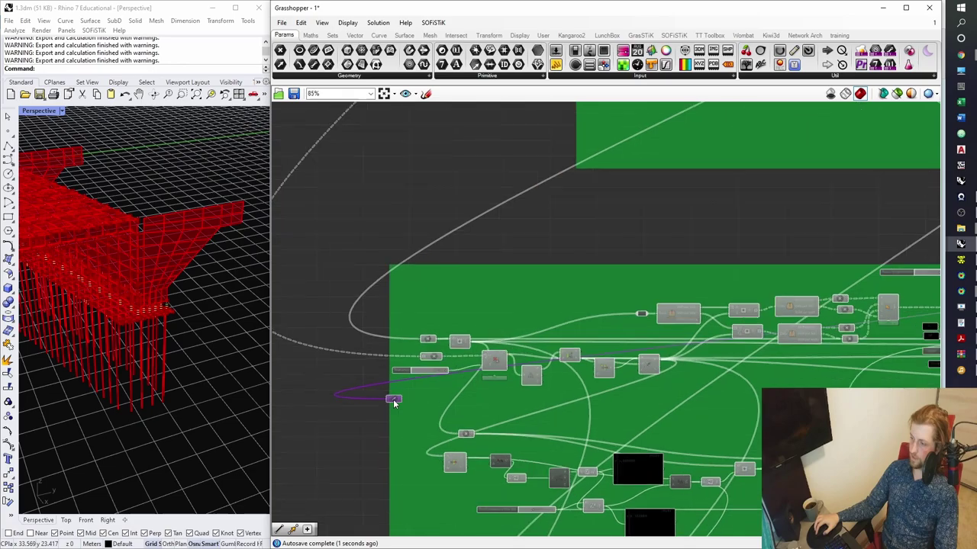
{"action": "scroll", "coordinate": [385, 398], "scroll_direction": "up", "scroll_amount": 3}
{"action": "scroll", "coordinate": [108, 347], "scroll_direction": "down", "scroll_amount": 6}
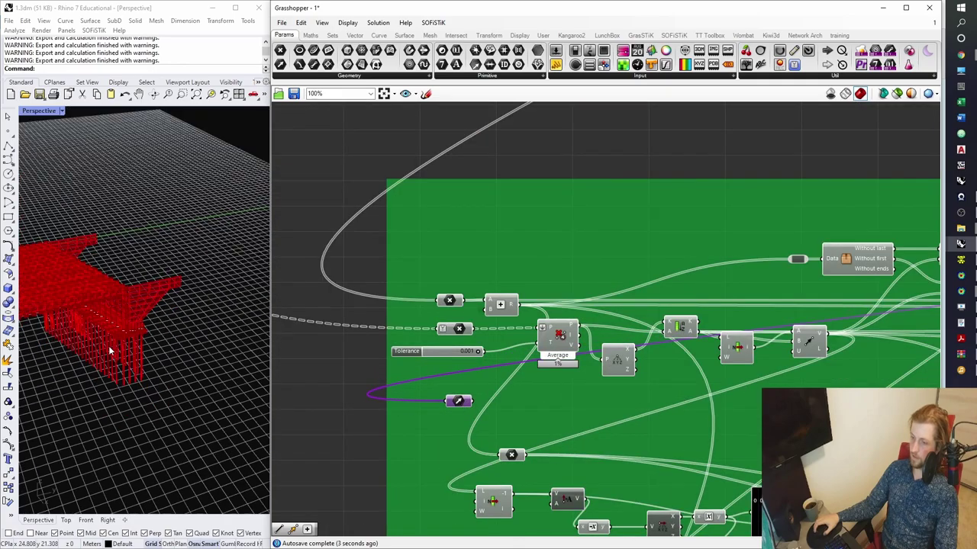
{"action": "right_click_drag", "start_coordinate": [109, 347], "coordinate": [150, 336]}
{"action": "scroll", "coordinate": [114, 321], "scroll_direction": "up", "scroll_amount": 4}
{"action": "scroll", "coordinate": [113, 322], "scroll_direction": "up", "scroll_amount": 5}
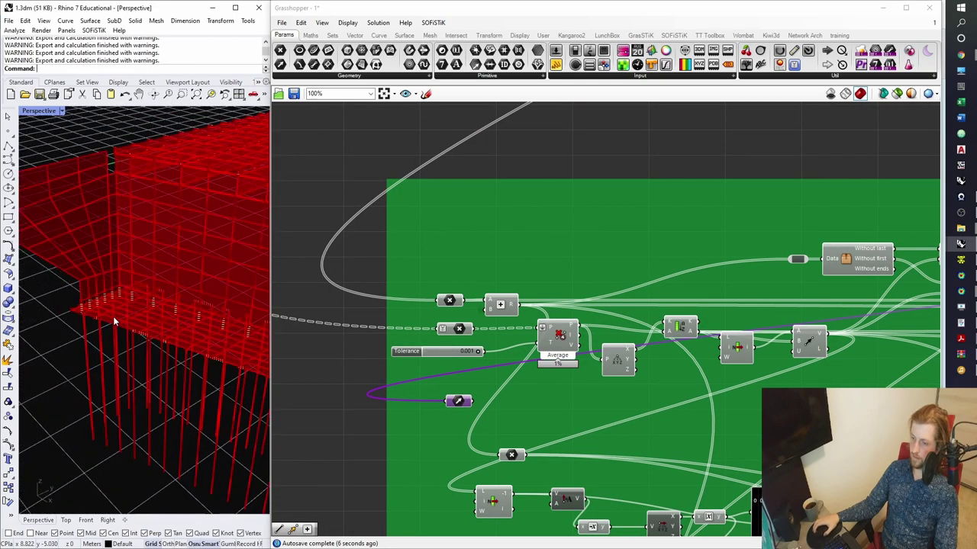
{"action": "left_click", "coordinate": [501, 304]}
{"action": "scroll", "coordinate": [498, 263], "scroll_direction": "up", "scroll_amount": 3}
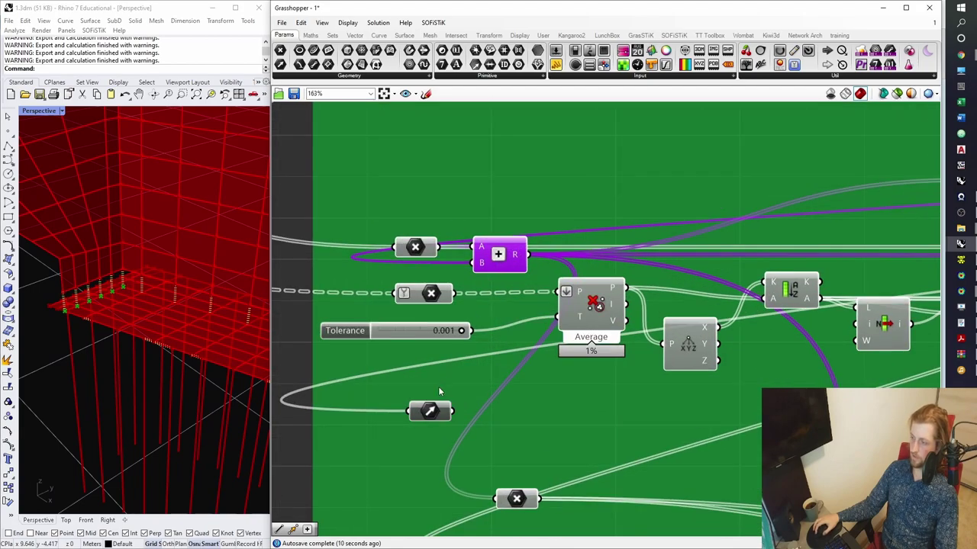
{"action": "left_click_drag", "start_coordinate": [433, 407], "coordinate": [338, 418]}
{"action": "right_click_drag", "start_coordinate": [346, 413], "coordinate": [486, 339]}
{"action": "left_click_drag", "start_coordinate": [472, 351], "coordinate": [328, 336]}
{"action": "left_click", "coordinate": [345, 113]}
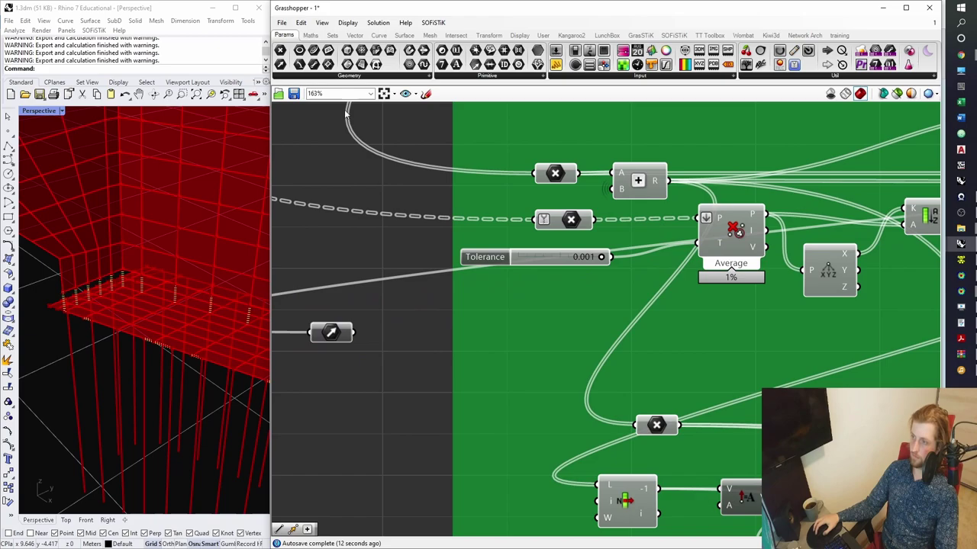
- Add a List Item fed by the group's point Addition result, place it below the Vector parameter, and save the definition
{"action": "left_click", "coordinate": [332, 36]}
{"action": "left_click_drag", "start_coordinate": [418, 239], "coordinate": [501, 374]}
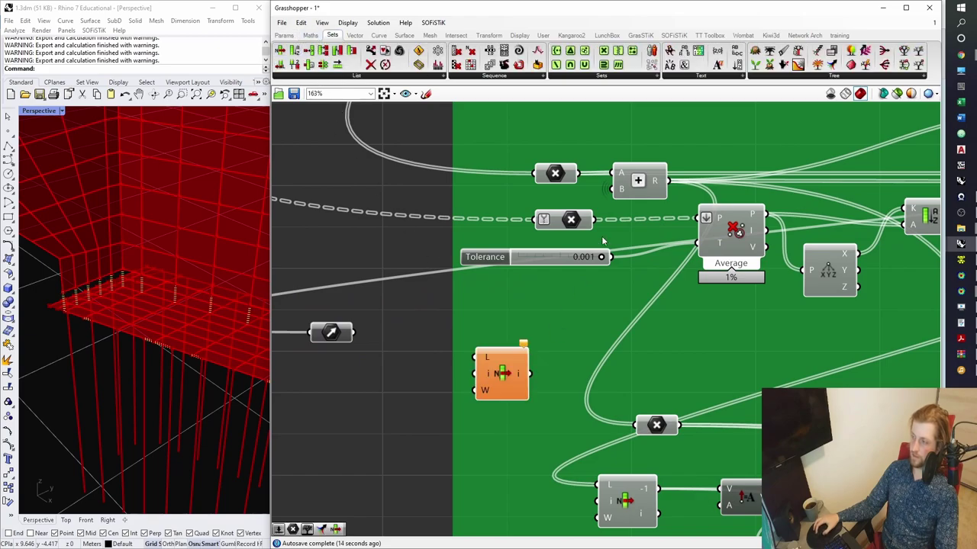
{"action": "left_click", "coordinate": [647, 189]}
{"action": "left_click", "coordinate": [562, 177]}
{"action": "left_click", "coordinate": [649, 188]}
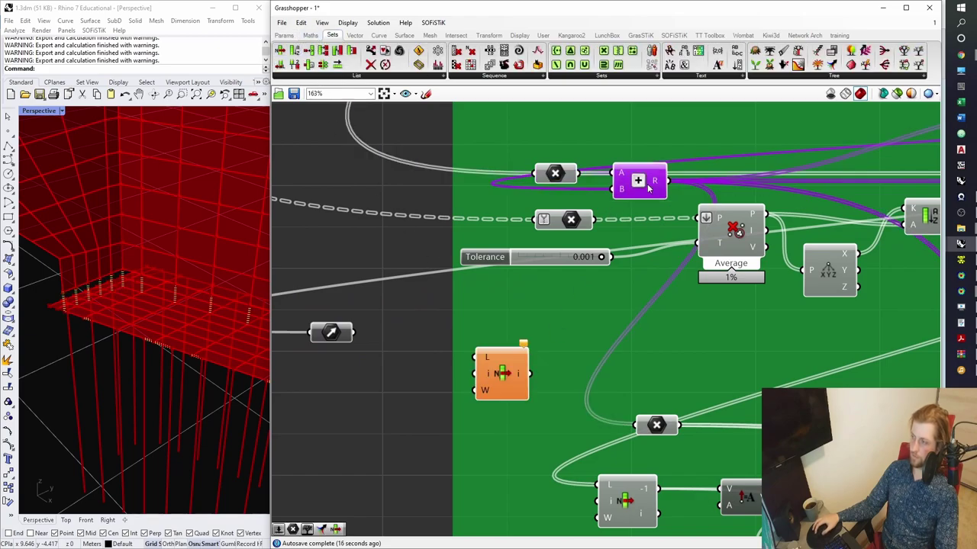
{"action": "left_click_drag", "start_coordinate": [670, 181], "coordinate": [386, 378]}
{"action": "right_click_drag", "start_coordinate": [386, 379], "coordinate": [496, 325]}
{"action": "left_click_drag", "start_coordinate": [487, 334], "coordinate": [443, 338]}
{"action": "left_click", "coordinate": [509, 329]}
{"action": "key", "text": "ctrl+s"}
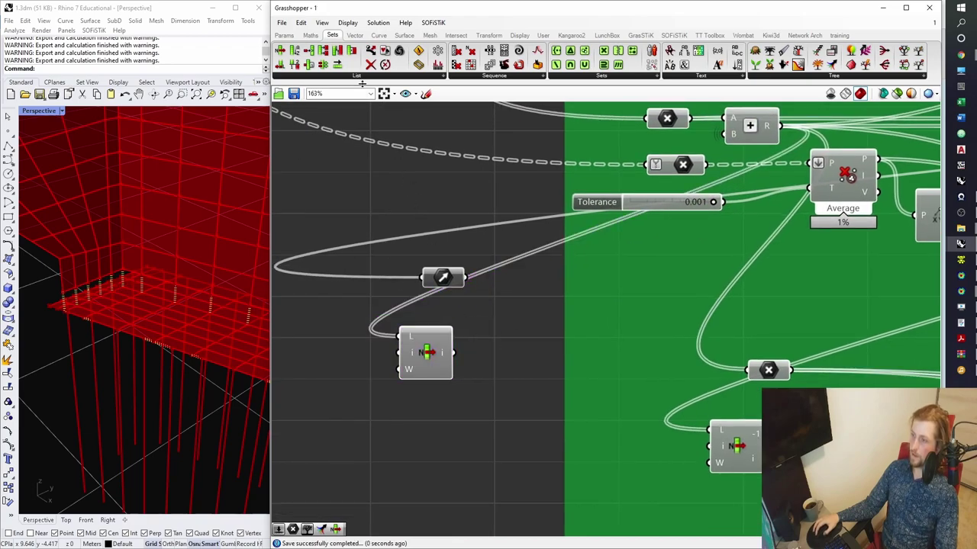
- Add an Addition component with the List Item in A and the Vector parameter in B, and inspect the resulting point in the model
{"action": "left_click", "coordinate": [284, 35]}
{"action": "left_click", "coordinate": [311, 37]}
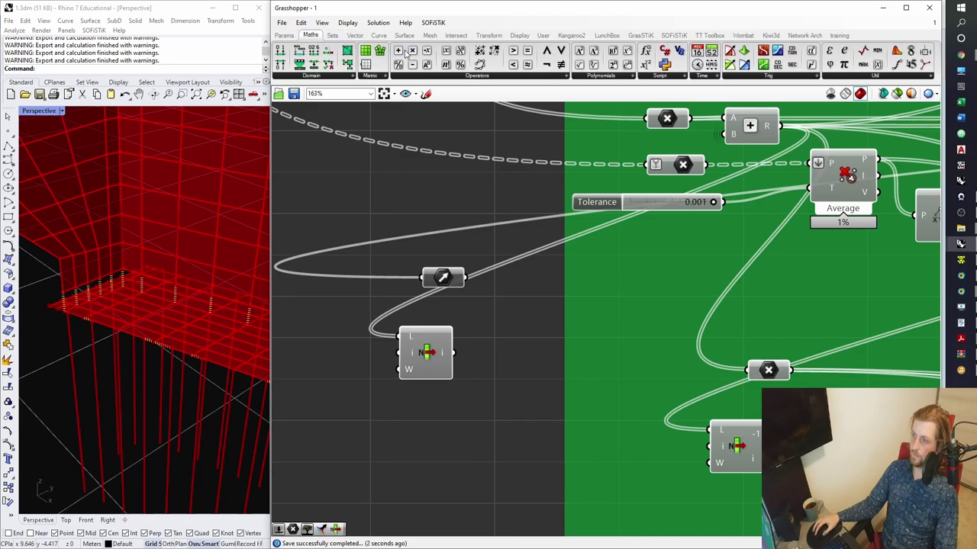
{"action": "left_click_drag", "start_coordinate": [503, 275], "coordinate": [530, 331]}
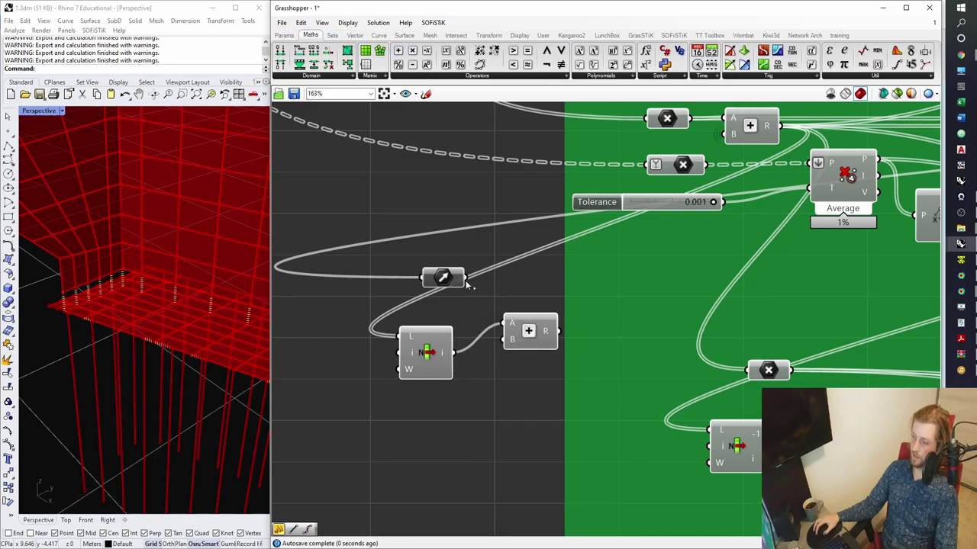
{"action": "left_click_drag", "start_coordinate": [442, 277], "coordinate": [431, 402]}
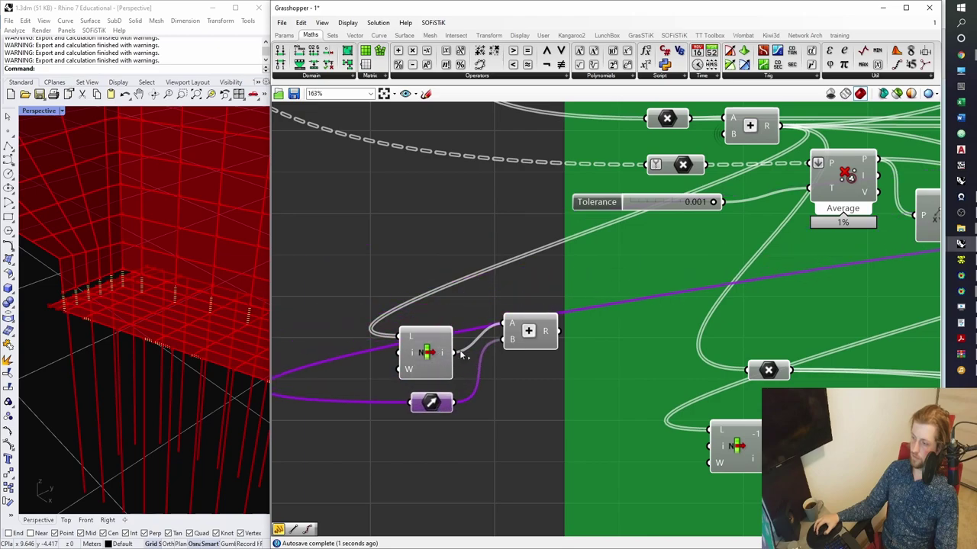
{"action": "left_click_drag", "start_coordinate": [529, 335], "coordinate": [518, 370]}
{"action": "right_click_drag", "start_coordinate": [191, 342], "coordinate": [121, 321]}
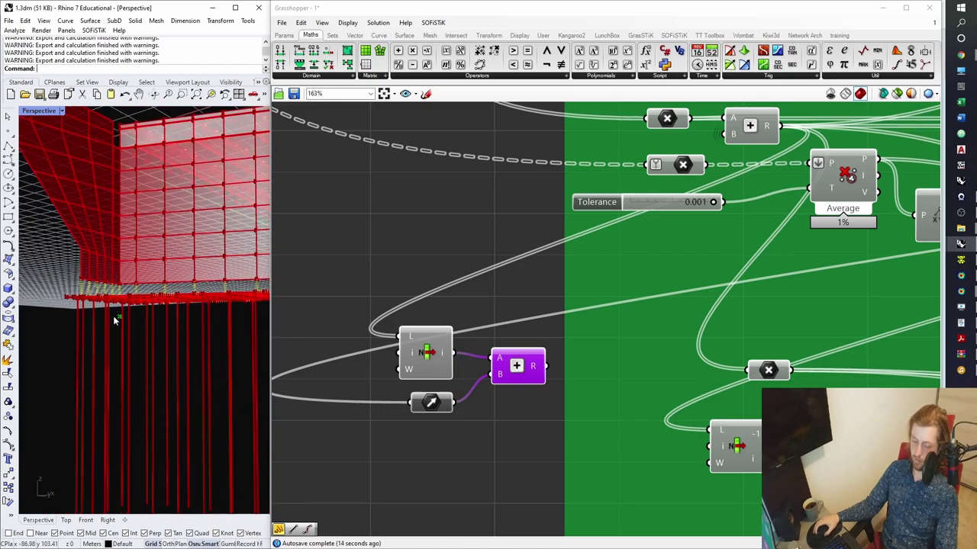
- Move the List Item, Vector and Addition components beside the bore profile text panel and save the definition
{"action": "left_click_drag", "start_coordinate": [525, 427], "coordinate": [428, 344]}
{"action": "left_click_drag", "start_coordinate": [428, 341], "coordinate": [470, 276]}
{"action": "scroll", "coordinate": [429, 320], "scroll_direction": "down", "scroll_amount": 15}
{"action": "scroll", "coordinate": [567, 259], "scroll_direction": "up", "scroll_amount": 6}
{"action": "scroll", "coordinate": [561, 264], "scroll_direction": "up", "scroll_amount": 5}
{"action": "left_click", "coordinate": [487, 324]}
{"action": "key", "text": "Delete"}
{"action": "right_click_drag", "start_coordinate": [543, 262], "coordinate": [522, 299]}
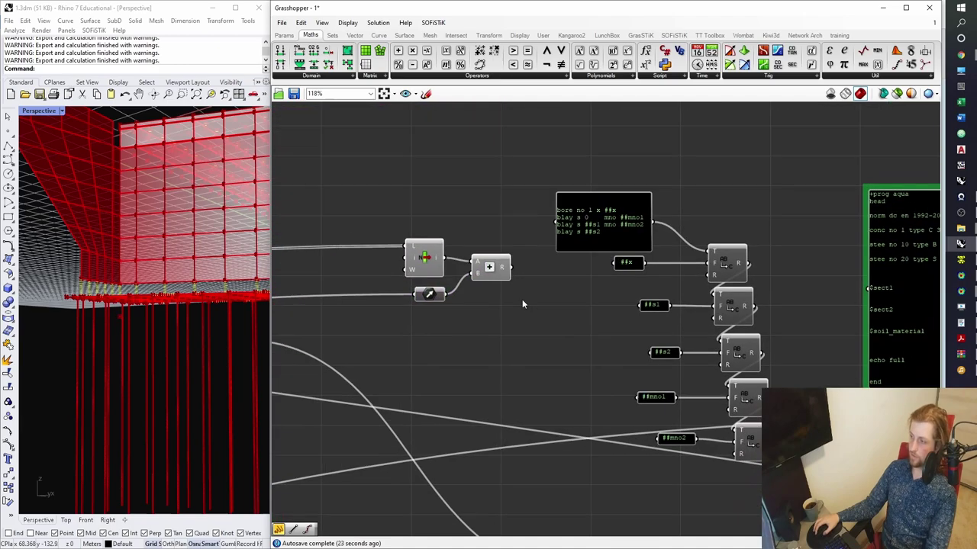
{"action": "left_click_drag", "start_coordinate": [520, 303], "coordinate": [368, 283]}
{"action": "left_click", "coordinate": [458, 225]}
{"action": "key", "text": "ctrl+s"}
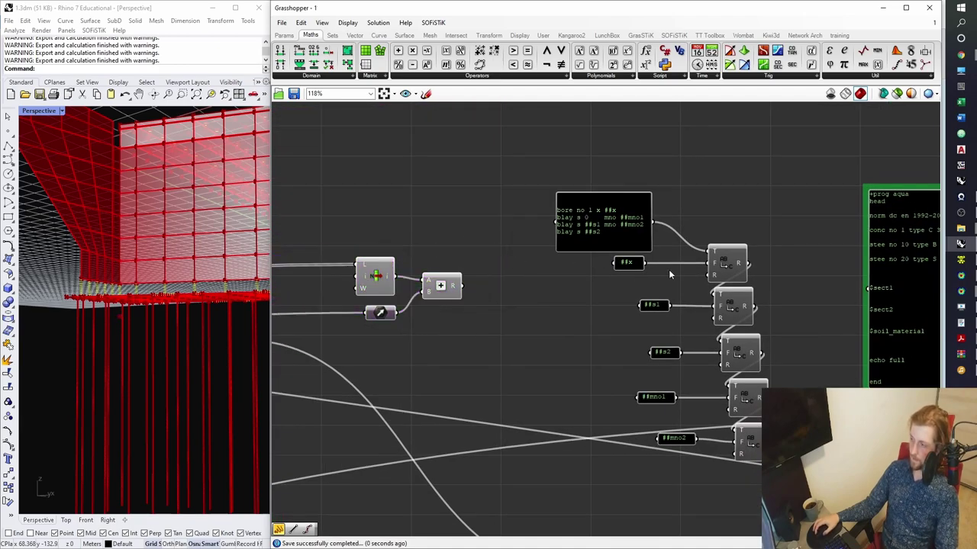
- Add a point Deconstruct component fed by the new Addition's result and save the definition
{"action": "scroll", "coordinate": [659, 276], "scroll_direction": "up", "scroll_amount": 1}
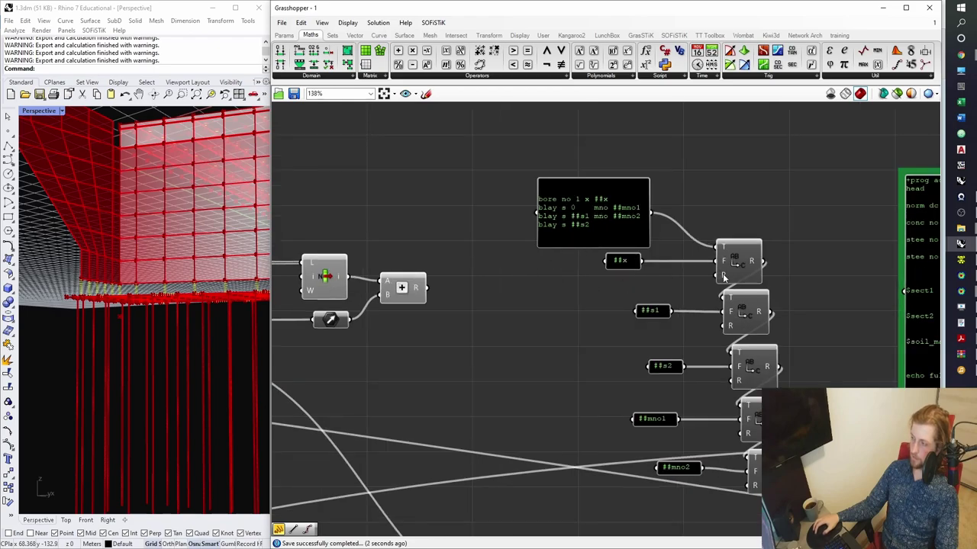
{"action": "scroll", "coordinate": [468, 295], "scroll_direction": "up", "scroll_amount": 3}
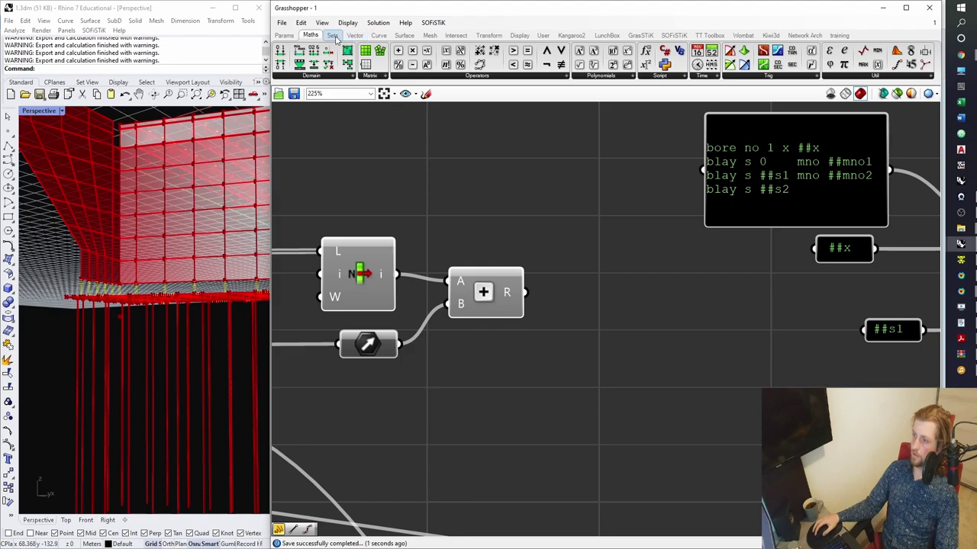
{"action": "left_click", "coordinate": [355, 36]}
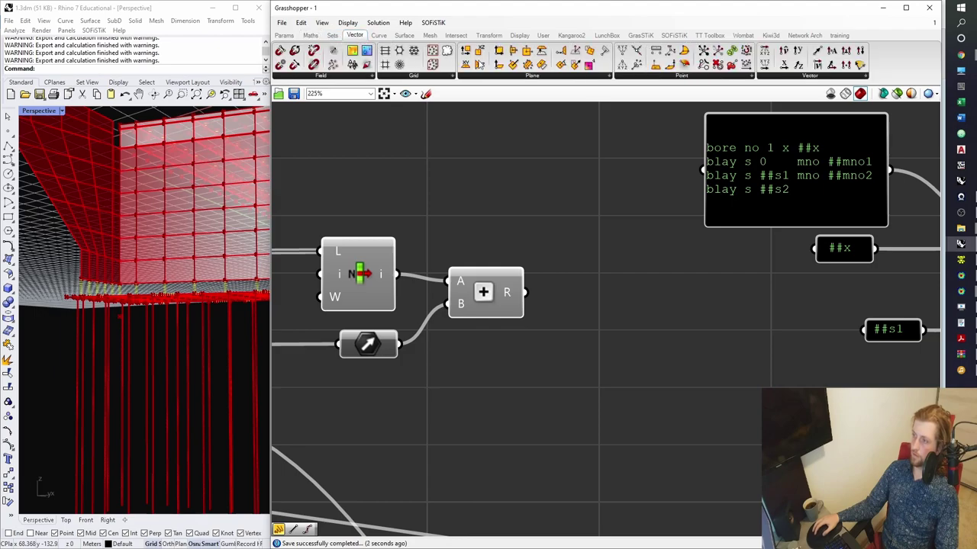
{"action": "left_click", "coordinate": [638, 76]}
{"action": "left_click", "coordinate": [713, 99]}
{"action": "left_click", "coordinate": [614, 293]}
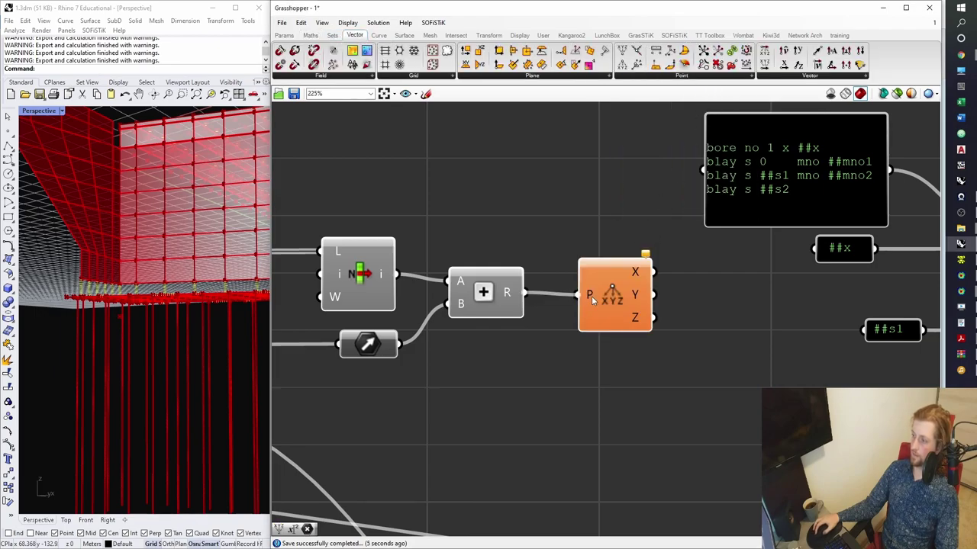
{"action": "left_click_drag", "start_coordinate": [602, 297], "coordinate": [586, 295]}
{"action": "right_click_drag", "start_coordinate": [610, 250], "coordinate": [525, 258]}
{"action": "left_click", "coordinate": [525, 258]}
{"action": "key", "text": "ctrl+s"}
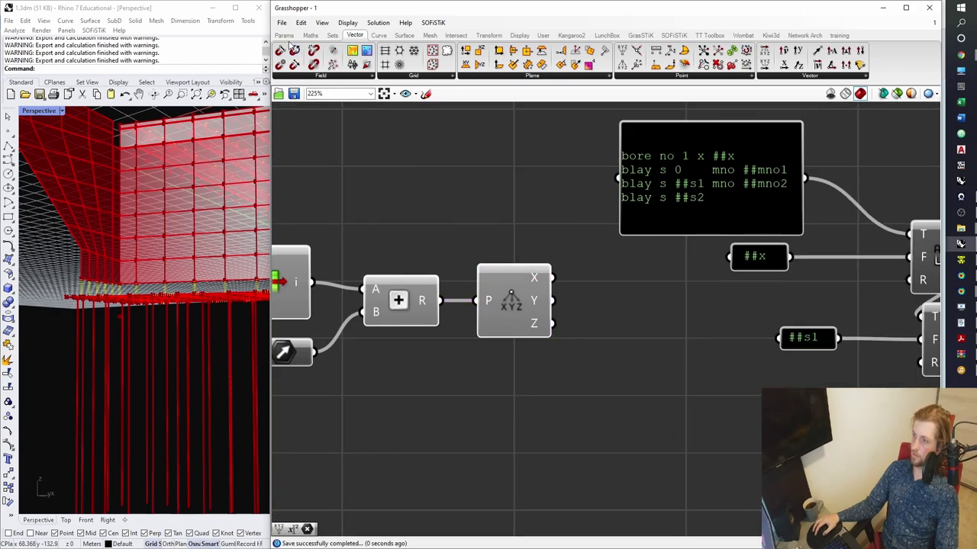
- Add a Merge component and connect the point's X, Y and Z outputs to D1, D2 and D3
{"action": "left_click", "coordinate": [332, 36]}
{"action": "left_click_drag", "start_coordinate": [832, 65], "coordinate": [611, 316]}
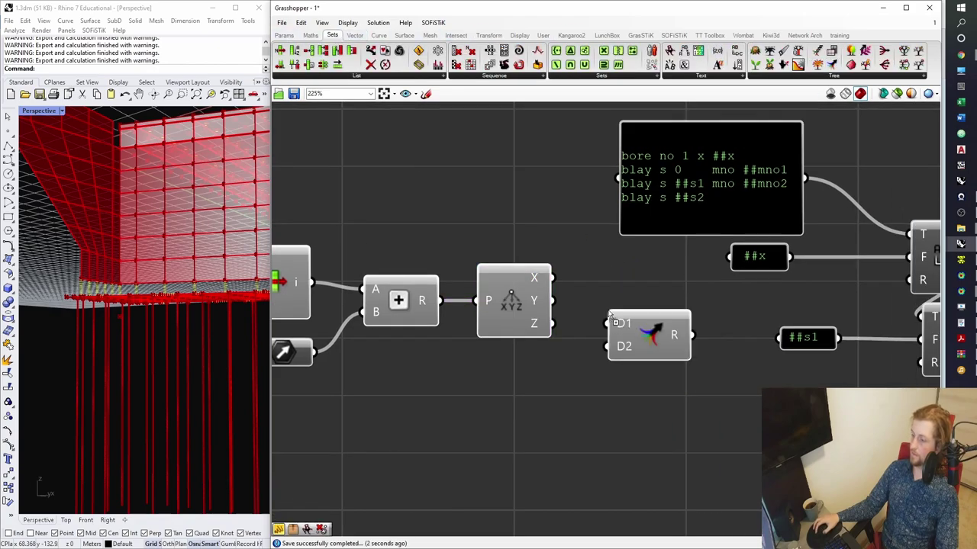
{"action": "left_click_drag", "start_coordinate": [552, 300], "coordinate": [617, 346]}
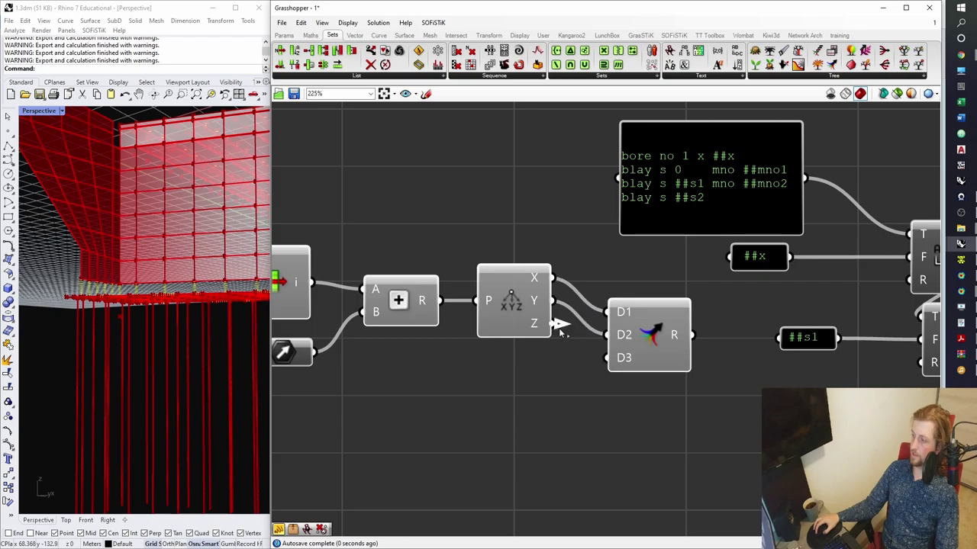
{"action": "left_click_drag", "start_coordinate": [552, 324], "coordinate": [624, 315]}
{"action": "right_click_drag", "start_coordinate": [636, 387], "coordinate": [605, 380]}
{"action": "left_click", "coordinate": [606, 381]}
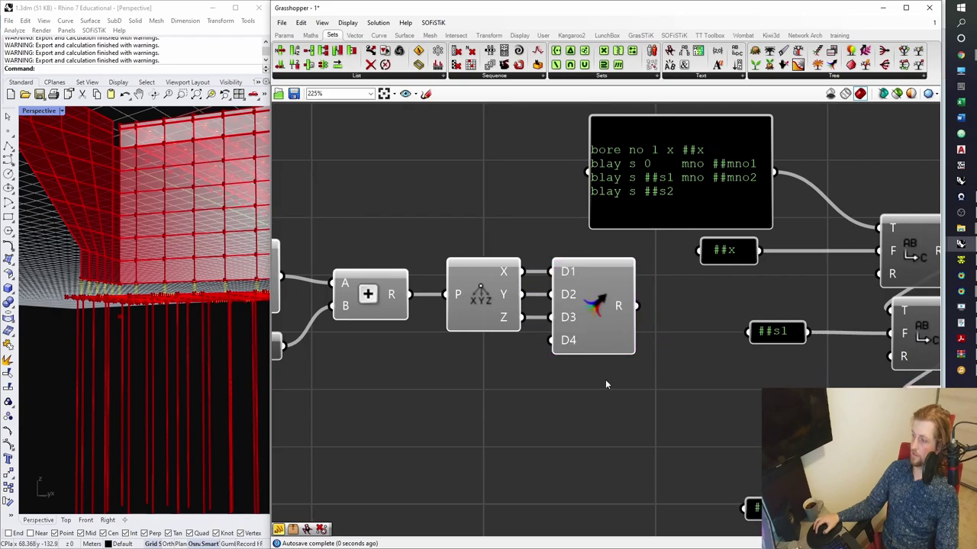
- Flatten the Merge component's R output and reposition the chain of components beside the bore panel
{"action": "right_click_drag", "start_coordinate": [644, 347], "coordinate": [591, 337]}
{"action": "key", "text": "ctrl+s"}
{"action": "right_click", "coordinate": [566, 299]}
{"action": "left_click", "coordinate": [586, 338]}
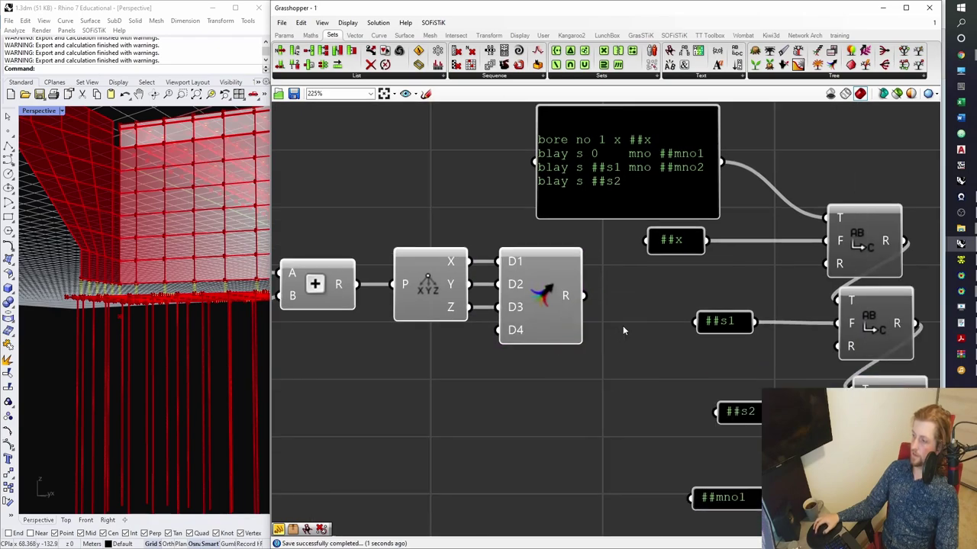
{"action": "scroll", "coordinate": [576, 377], "scroll_direction": "down", "scroll_amount": 3}
{"action": "right_click_drag", "start_coordinate": [577, 377], "coordinate": [626, 370]}
{"action": "left_click_drag", "start_coordinate": [589, 384], "coordinate": [375, 305]}
{"action": "left_click_drag", "start_coordinate": [375, 305], "coordinate": [334, 312]}
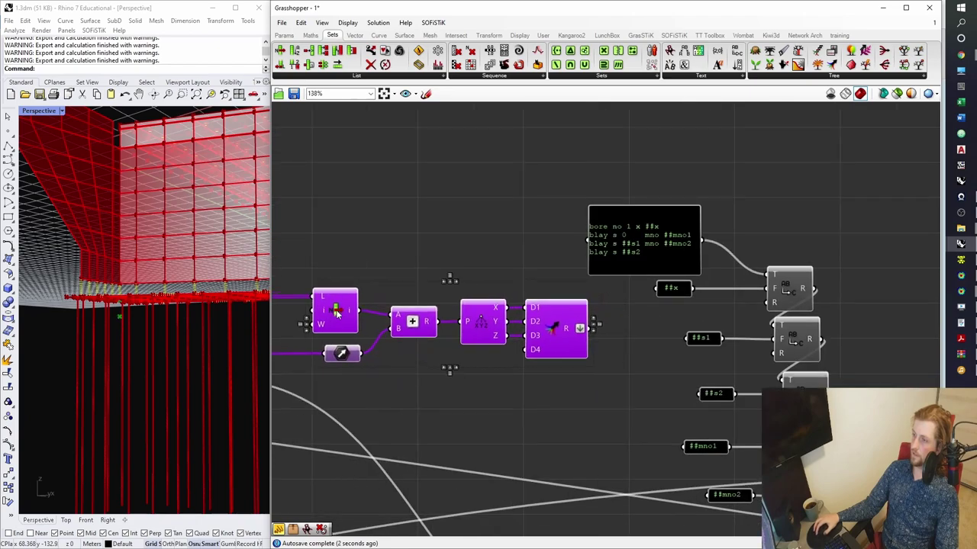
{"action": "left_click", "coordinate": [454, 180]}
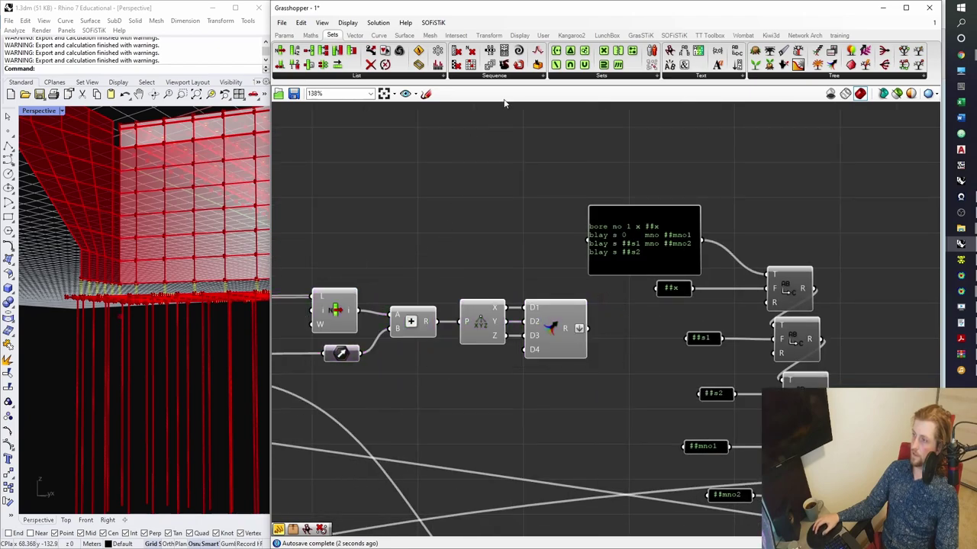
- Add a Text Join component after the Merge and connect the flattened coordinates to its T input
{"action": "left_click", "coordinate": [636, 388]}
{"action": "scroll", "coordinate": [611, 356], "scroll_direction": "up", "scroll_amount": 2}
{"action": "left_click_drag", "start_coordinate": [639, 389], "coordinate": [637, 329]}
- Add a small panel holding a single space as separator and connect it to the Text Join's J input
{"action": "double_click", "coordinate": [540, 407]}
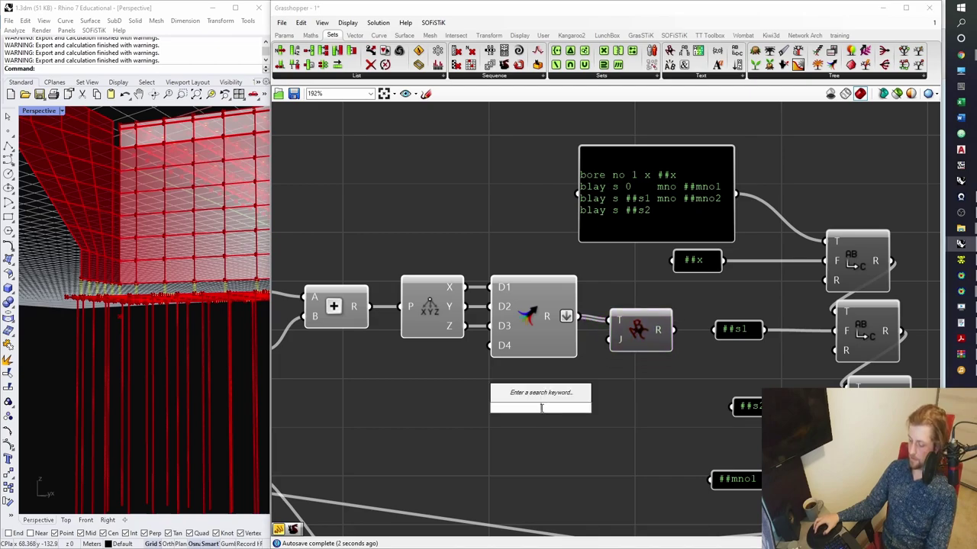
{"action": "type", "text": "panel"}
{"action": "key", "text": "Return"}
{"action": "double_click", "coordinate": [539, 408]}
{"action": "key", "text": "BackSpace"}
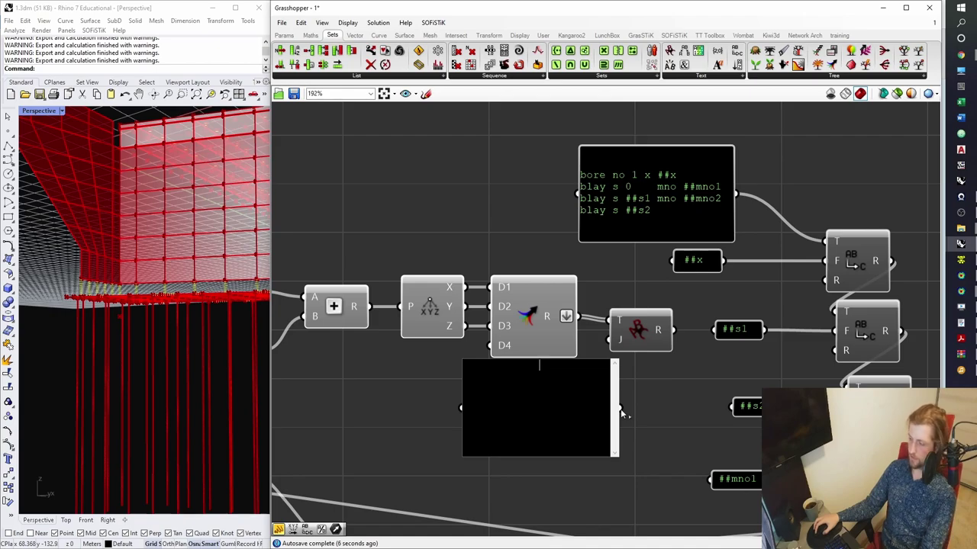
{"action": "left_click", "coordinate": [620, 437]}
{"action": "left_click_drag", "start_coordinate": [618, 457], "coordinate": [561, 406]}
{"action": "left_click_drag", "start_coordinate": [540, 402], "coordinate": [585, 417]}
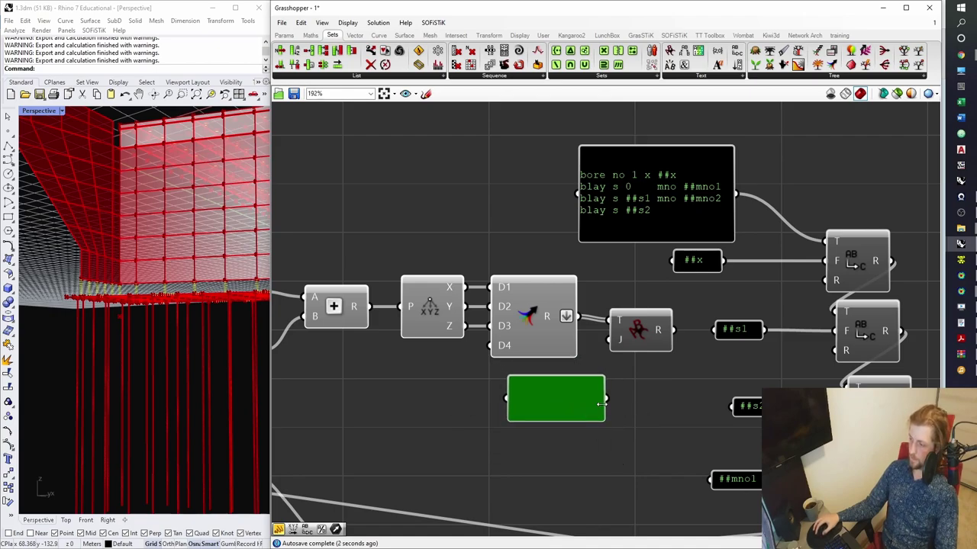
- Check the Text Join result in a temporary panel and delete that panel
{"action": "double_click", "coordinate": [579, 467]}
{"action": "type", "text": "\""}
{"action": "key", "text": "Return"}
{"action": "left_click_drag", "start_coordinate": [673, 331], "coordinate": [508, 468]}
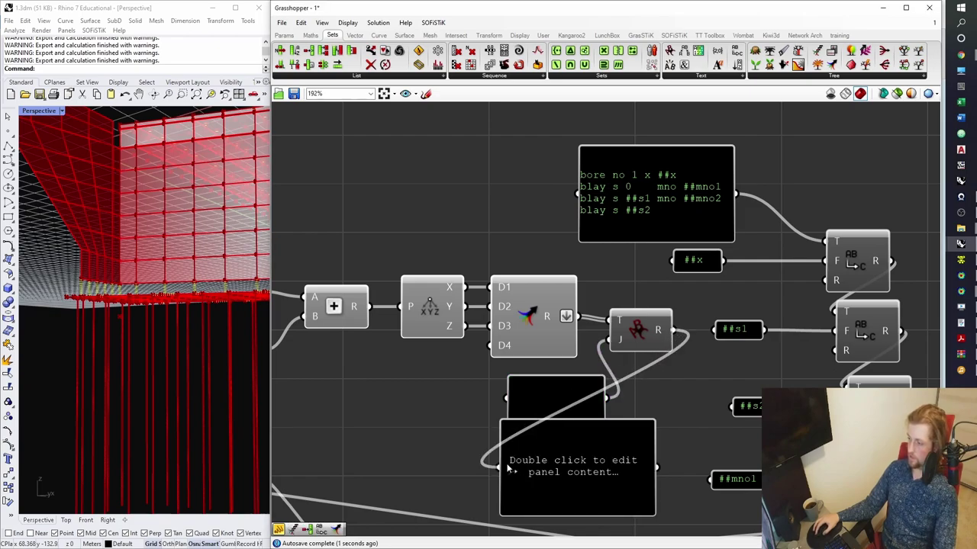
{"action": "right_click_drag", "start_coordinate": [599, 495], "coordinate": [529, 404]}
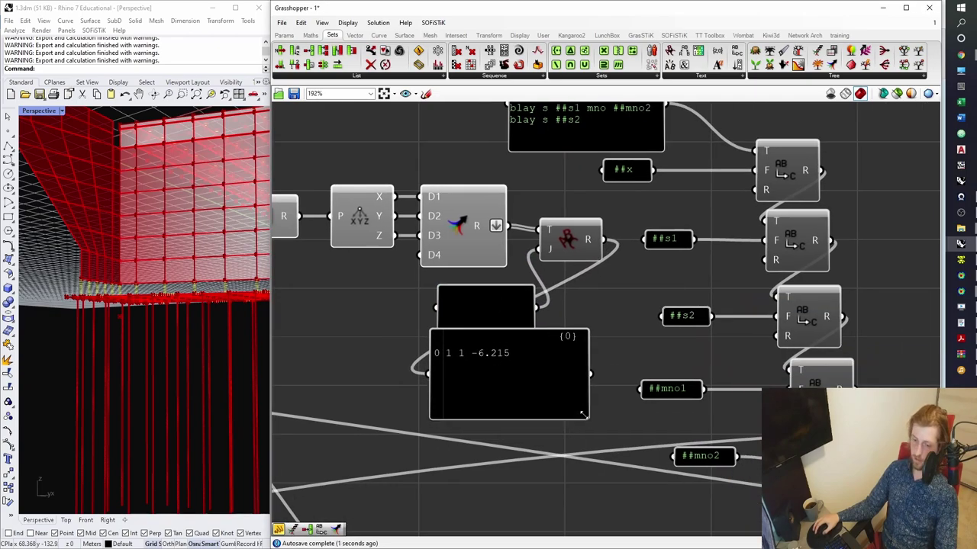
{"action": "left_click_drag", "start_coordinate": [455, 375], "coordinate": [486, 389]}
{"action": "right_click_drag", "start_coordinate": [546, 354], "coordinate": [489, 440]}
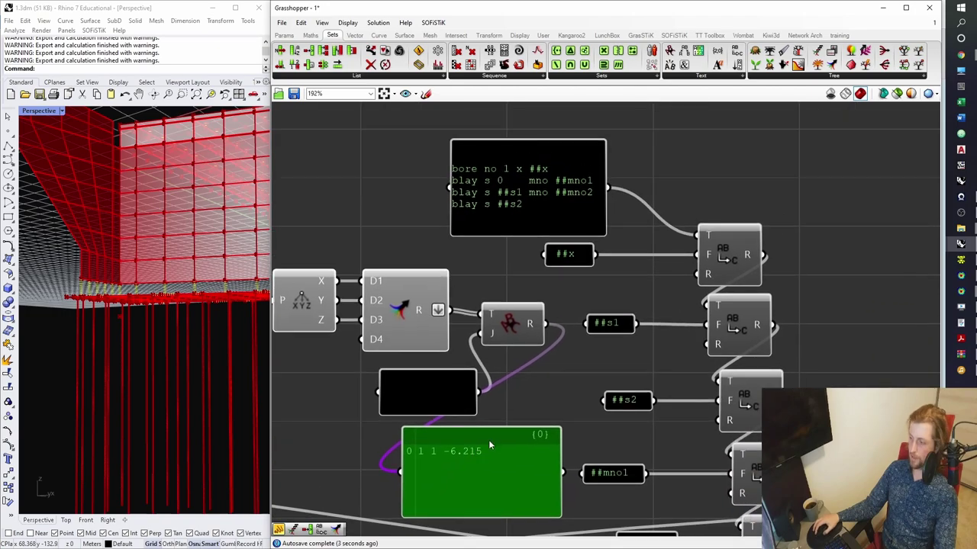
{"action": "key", "text": "Delete"}
- Connect the Text Join result to the R input of the ##x Replace Text component and save the definition
{"action": "left_click_drag", "start_coordinate": [543, 323], "coordinate": [697, 272]}
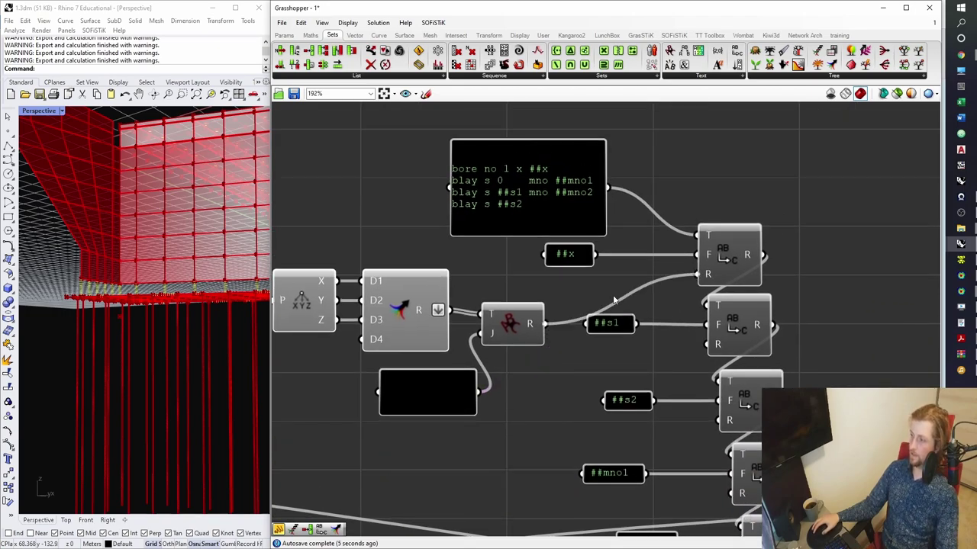
{"action": "right_click_drag", "start_coordinate": [598, 302], "coordinate": [580, 267]}
{"action": "key", "text": "ctrl+s"}
- Add a number slider set to 5.0 and connect it to the R input of the ##s1 Replace Text component
{"action": "scroll", "coordinate": [577, 275], "scroll_direction": "down", "scroll_amount": 2}
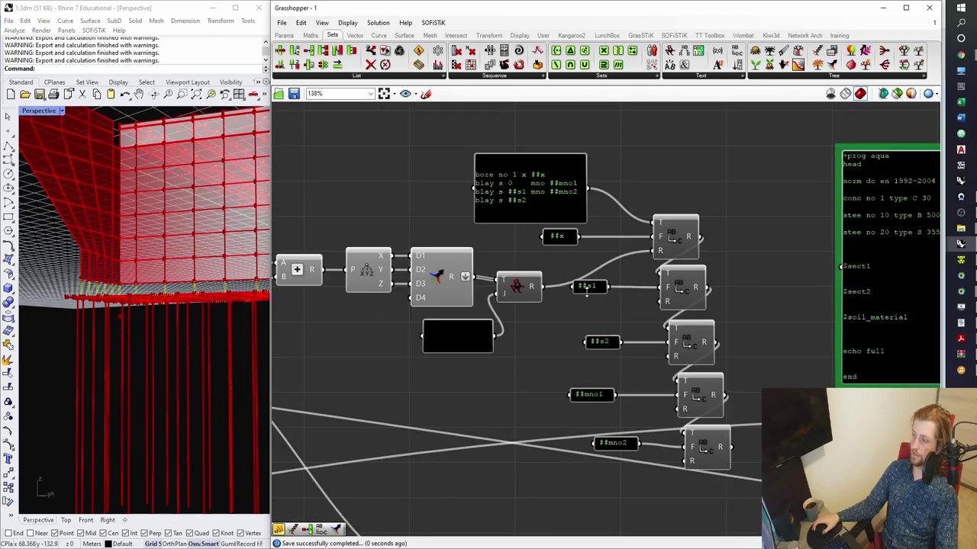
{"action": "scroll", "coordinate": [585, 287], "scroll_direction": "up", "scroll_amount": 2}
{"action": "scroll", "coordinate": [509, 328], "scroll_direction": "down", "scroll_amount": 1}
{"action": "double_click", "coordinate": [438, 409]}
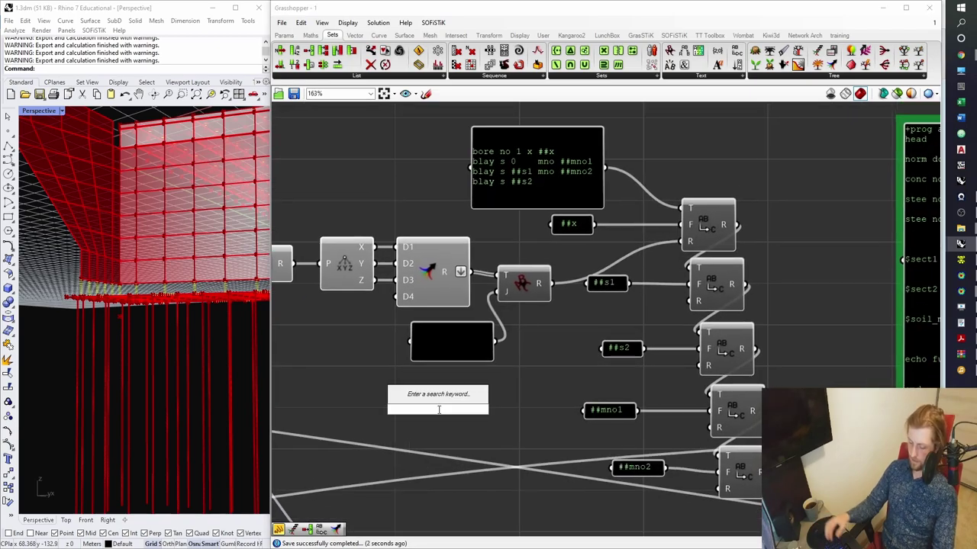
{"action": "type", "text": "0.1<30"}
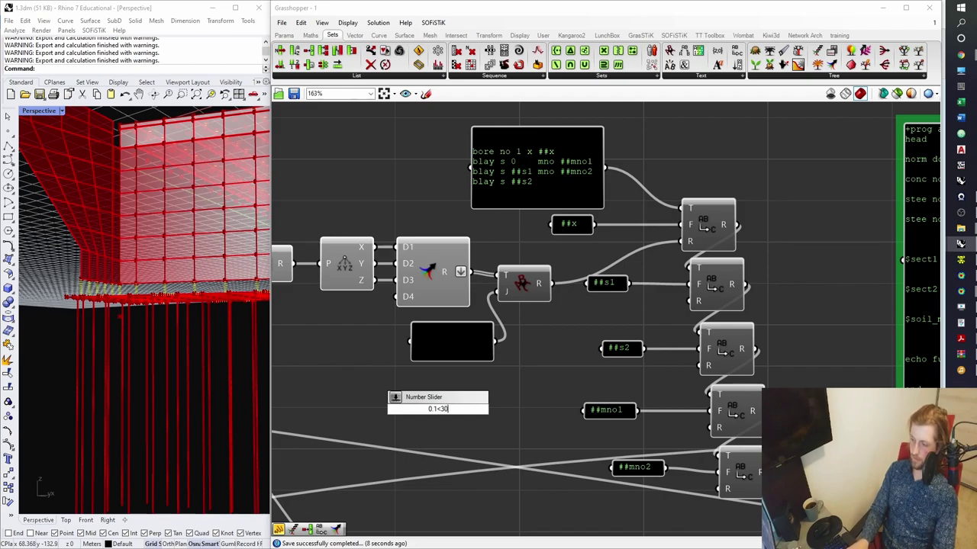
{"action": "key", "text": "Return"}
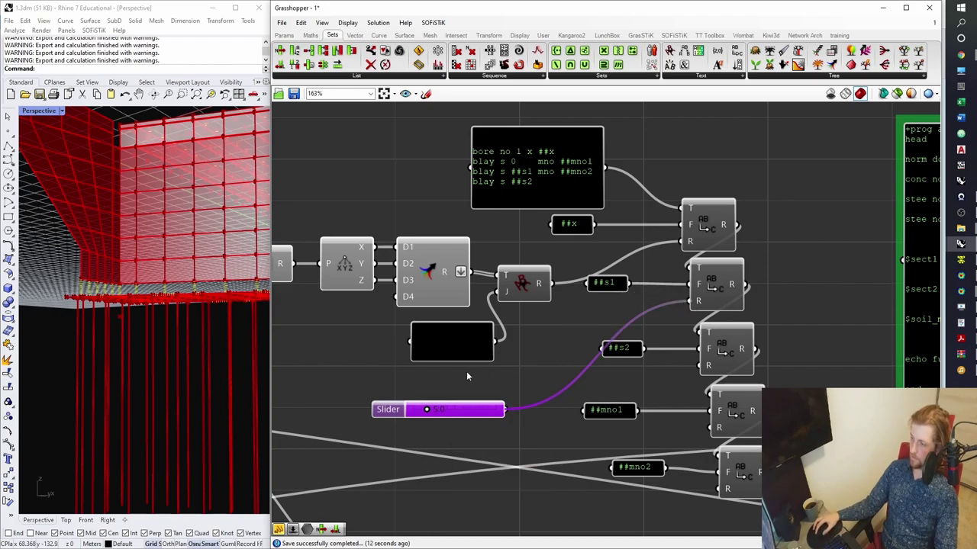
- Duplicate the slider with a value of 30, connect it to the ##s2 replacement's R input and save the definition
{"action": "mouse_move", "coordinate": [400, 410]}
{"action": "left_mouse_down"}
{"action": "mouse_move", "coordinate": [401, 388]}
{"action": "mouse_move", "coordinate": [395, 427]}
{"action": "left_mouse_up"}
{"action": "key", "text": "ctrl+v"}
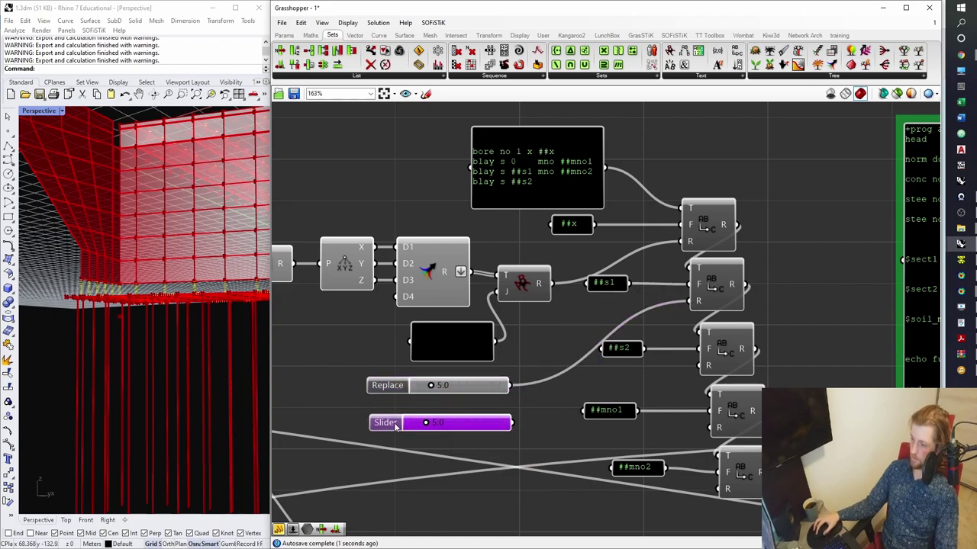
{"action": "double_click", "coordinate": [432, 424]}
{"action": "type", "text": "30"}
{"action": "key", "text": "Return"}
{"action": "left_click_drag", "start_coordinate": [514, 424], "coordinate": [695, 369]}
{"action": "left_click", "coordinate": [540, 445]}
{"action": "right_click_drag", "start_coordinate": [526, 461], "coordinate": [540, 381]}
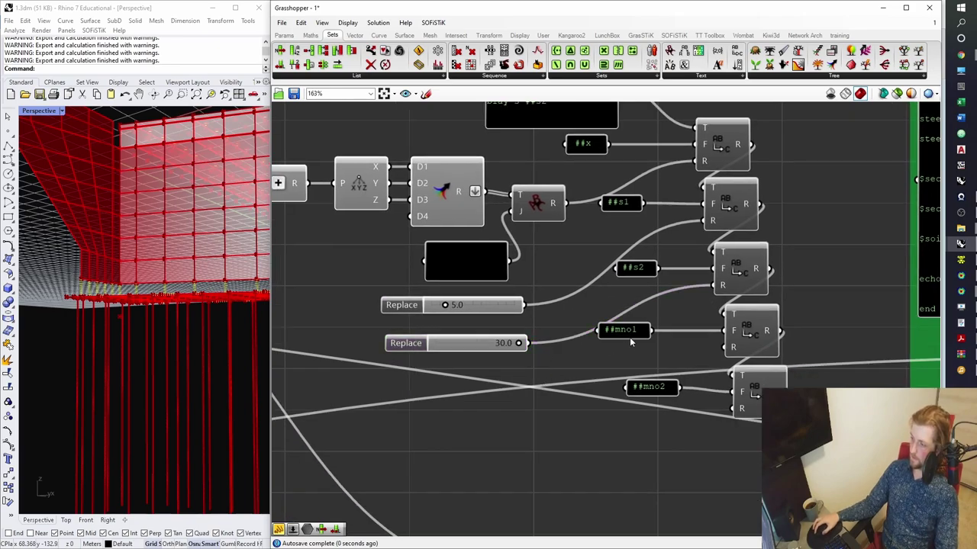
{"action": "key", "text": "ctrl+s"}
- Connect the Number of soil sliders 100 and 101 to the R inputs of the ##mno1 and ##mno2 Replace Text components
{"action": "scroll", "coordinate": [564, 374], "scroll_direction": "down", "scroll_amount": 5}
{"action": "scroll", "coordinate": [390, 301], "scroll_direction": "up", "scroll_amount": 4}
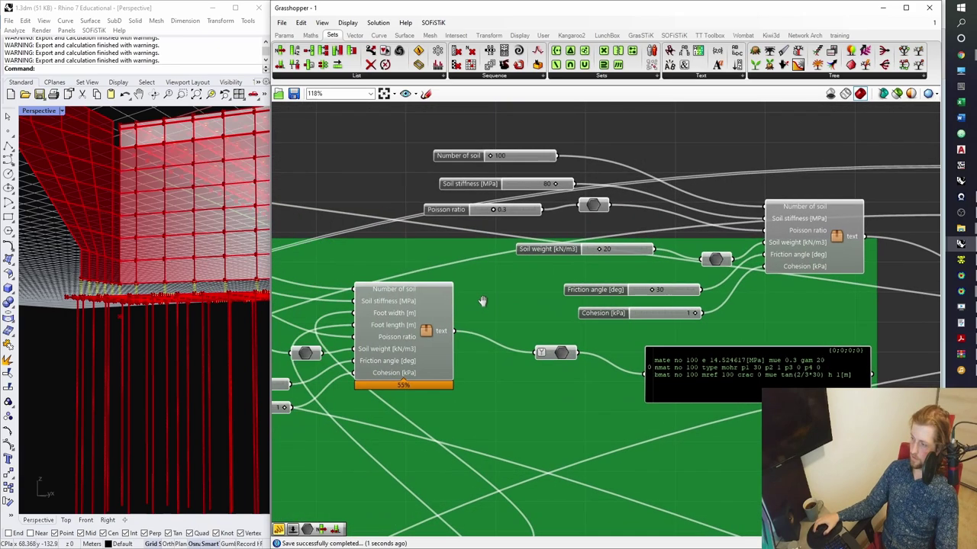
{"action": "left_click_drag", "start_coordinate": [527, 226], "coordinate": [622, 251]}
{"action": "scroll", "coordinate": [580, 261], "scroll_direction": "down", "scroll_amount": 5}
{"action": "right_click_drag", "start_coordinate": [580, 262], "coordinate": [737, 257]}
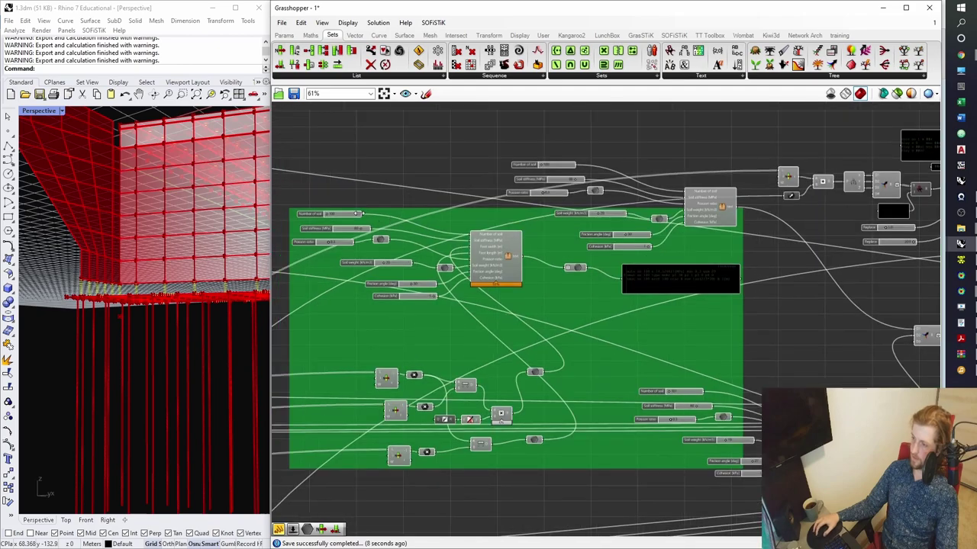
{"action": "left_click_drag", "start_coordinate": [362, 215], "coordinate": [899, 248]}
{"action": "scroll", "coordinate": [763, 353], "scroll_direction": "up", "scroll_amount": 4}
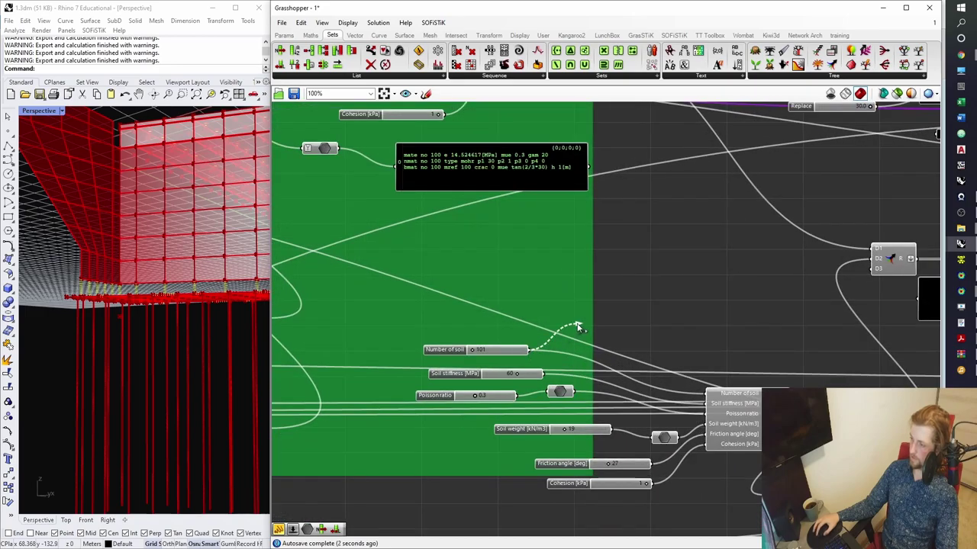
{"action": "scroll", "coordinate": [578, 323], "scroll_direction": "down", "scroll_amount": 4}
{"action": "scroll", "coordinate": [658, 323], "scroll_direction": "up", "scroll_amount": 8}
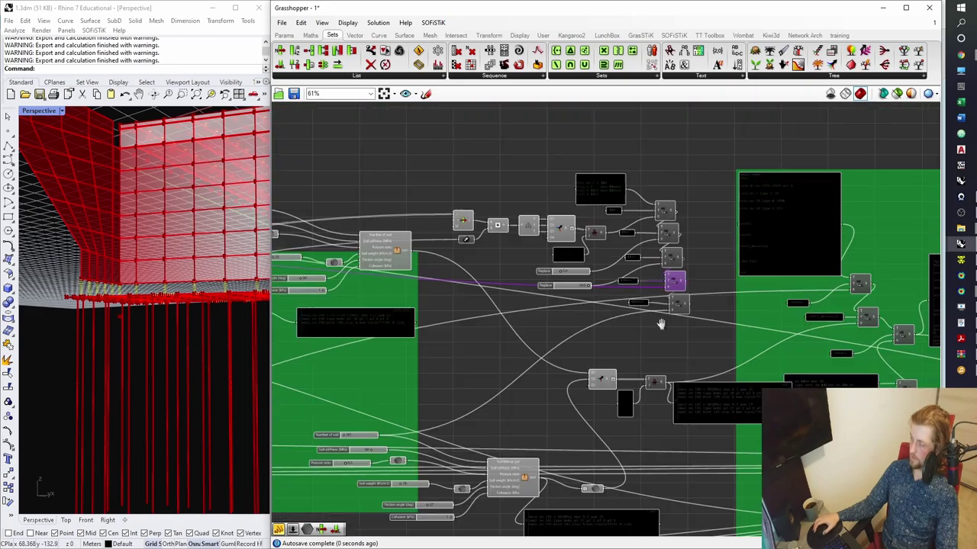
- Display the last bore Replace Text component's output in a new panel and enlarge the panel to fit the text
{"action": "double_click", "coordinate": [519, 474]}
{"action": "type", "text": "panel"}
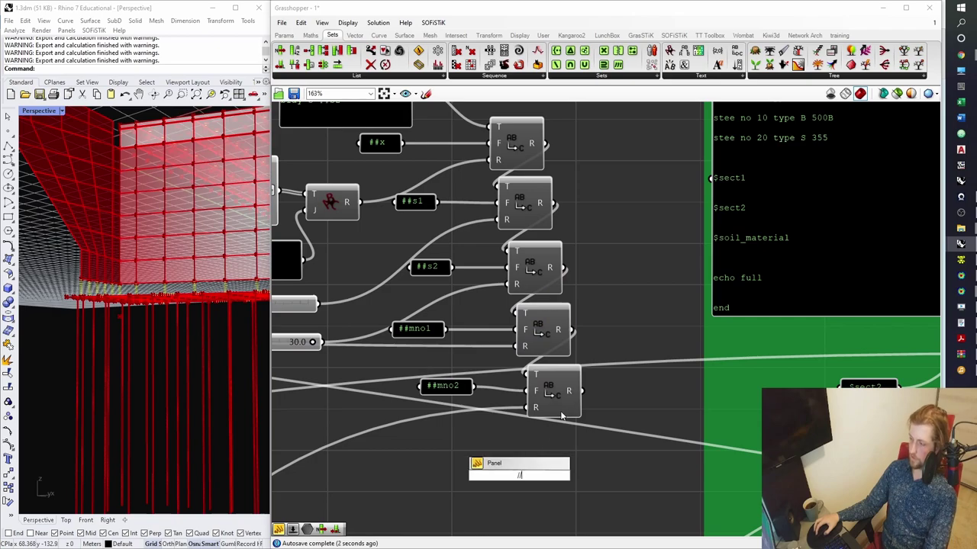
{"action": "key", "text": "Return"}
{"action": "left_click_drag", "start_coordinate": [584, 391], "coordinate": [457, 467]}
{"action": "right_click_drag", "start_coordinate": [531, 463], "coordinate": [497, 310]}
{"action": "left_click_drag", "start_coordinate": [550, 361], "coordinate": [713, 345]}
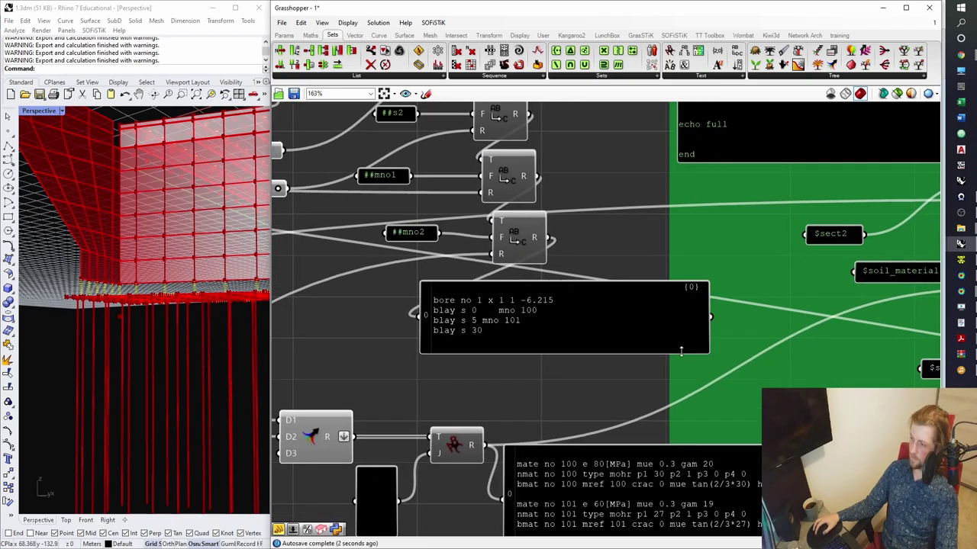
- Insert the placeholder line $bore_def between $soil_material and echo full in the AQUA text panel
{"action": "scroll", "coordinate": [610, 347], "scroll_direction": "down", "scroll_amount": 3}
{"action": "right_click_drag", "start_coordinate": [523, 358], "coordinate": [416, 415]}
{"action": "scroll", "coordinate": [584, 329], "scroll_direction": "up", "scroll_amount": 1}
{"action": "right_click_drag", "start_coordinate": [585, 329], "coordinate": [499, 396]}
{"action": "right_click_drag", "start_coordinate": [526, 269], "coordinate": [571, 244]}
{"action": "right_click", "coordinate": [557, 237]}
{"action": "left_click", "coordinate": [603, 259]}
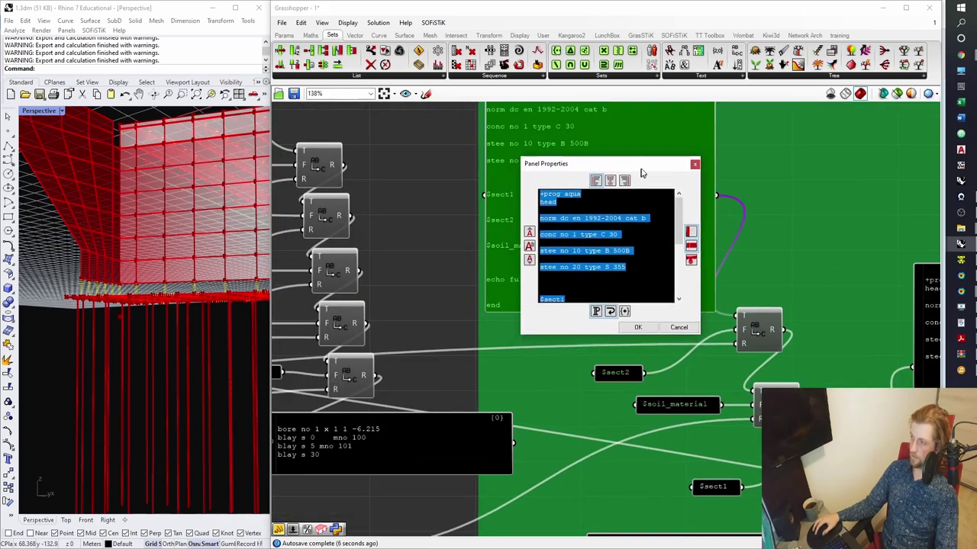
{"action": "left_click_drag", "start_coordinate": [709, 329], "coordinate": [866, 427]}
{"action": "left_click", "coordinate": [587, 367]}
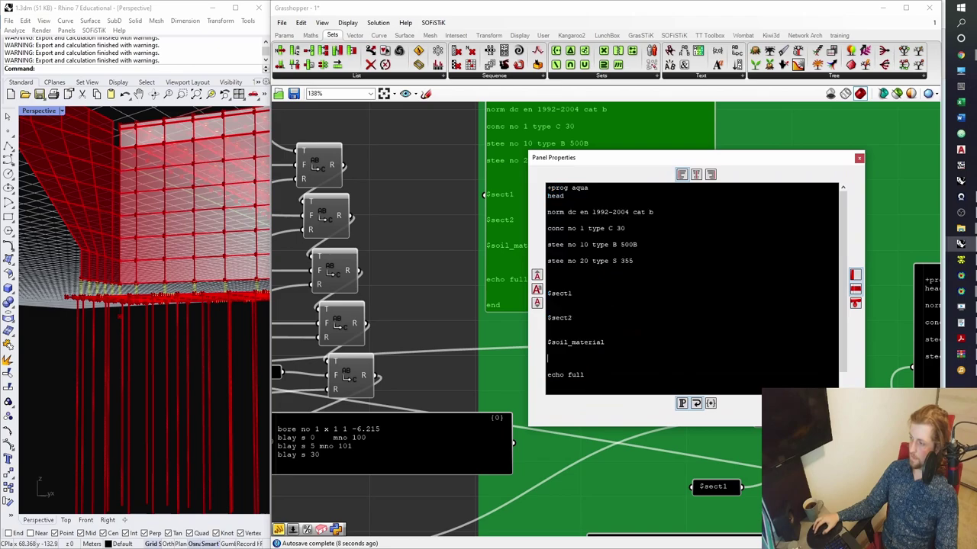
{"action": "scroll", "coordinate": [587, 367], "scroll_direction": "down", "scroll_amount": 1}
{"action": "key", "text": "Return"}
{"action": "key", "text": "Return"}
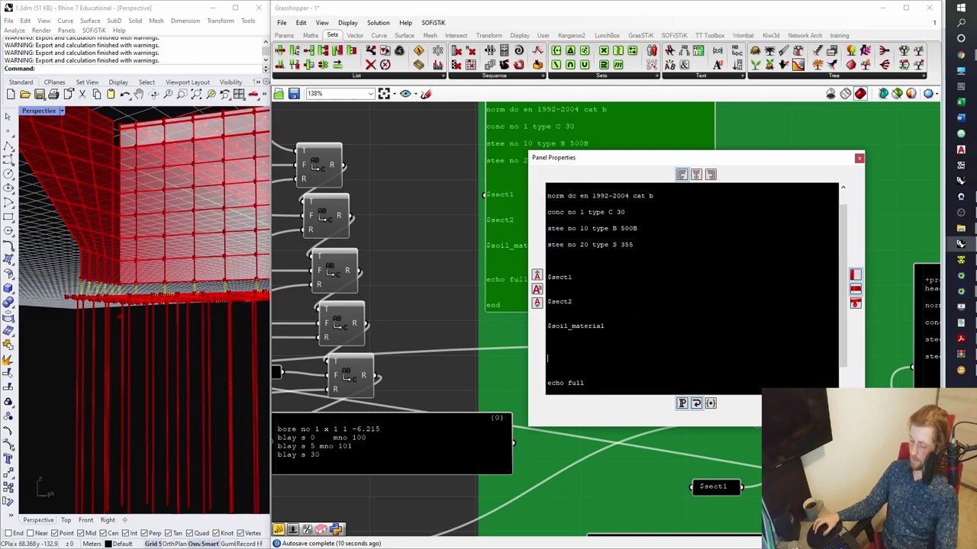
{"action": "type", "text": "$bore_def"}
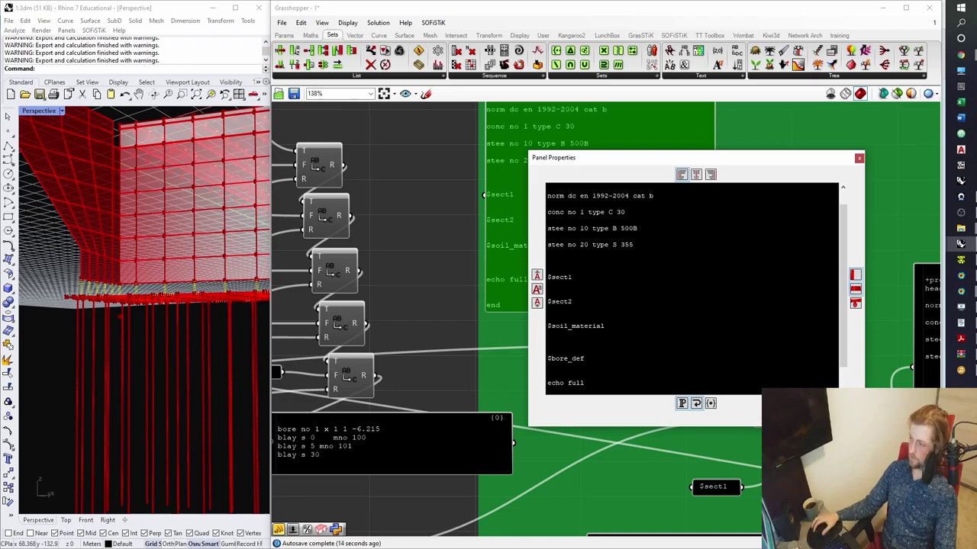
{"action": "left_click", "coordinate": [792, 416]}
{"action": "right_click_drag", "start_coordinate": [610, 105], "coordinate": [580, 197]}
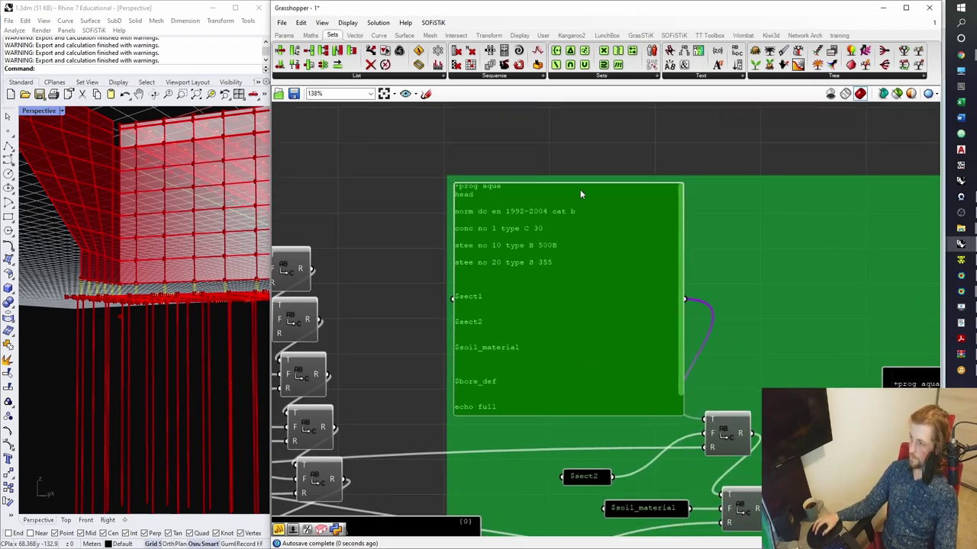
- Add a panel containing the placeholder text $bore_def near the AQUA replacement chain
{"action": "double_click", "coordinate": [410, 315]}
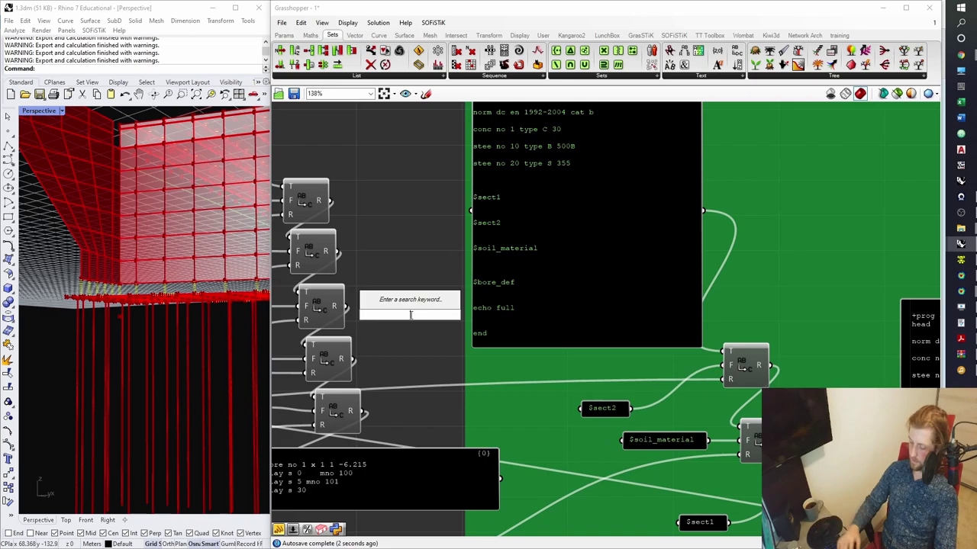
{"action": "type", "text": "//##bore_"}
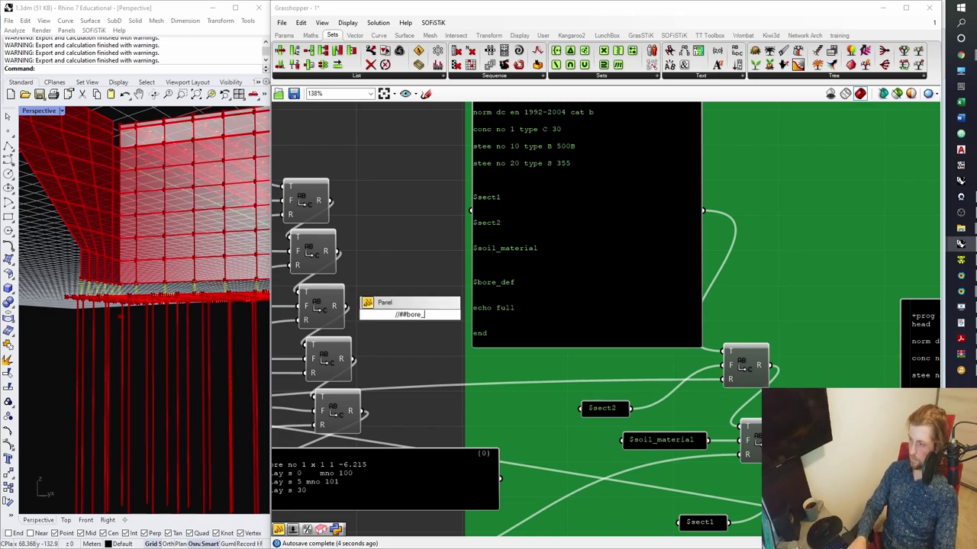
{"action": "type", "text": "def"}
{"action": "key", "text": "Return"}
{"action": "left_click_drag", "start_coordinate": [412, 315], "coordinate": [598, 379]}
{"action": "scroll", "coordinate": [472, 289], "scroll_direction": "up", "scroll_amount": 1}
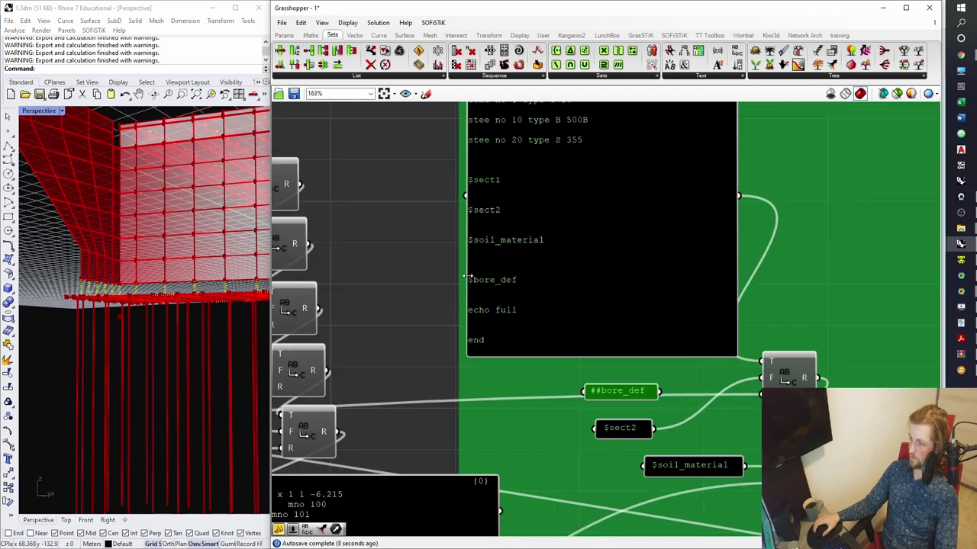
{"action": "double_click", "coordinate": [594, 391]}
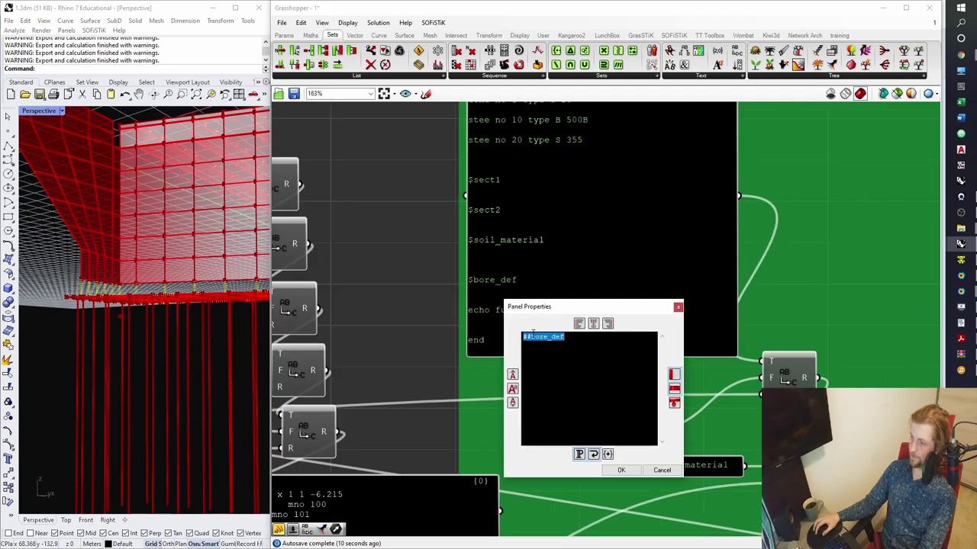
{"action": "left_click", "coordinate": [621, 470]}
- Move the AQUA text panel up and place the $bore_def panel beneath it to make room for another replacement
{"action": "right_click_drag", "start_coordinate": [618, 395], "coordinate": [553, 477]}
{"action": "left_click_drag", "start_coordinate": [570, 392], "coordinate": [535, 278]}
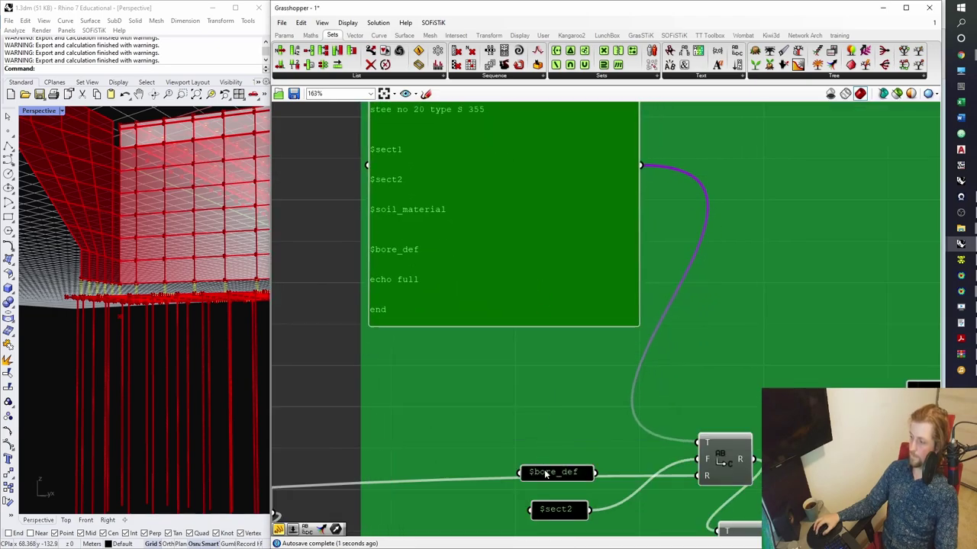
{"action": "left_click_drag", "start_coordinate": [544, 473], "coordinate": [493, 356]}
{"action": "left_click", "coordinate": [450, 372]}
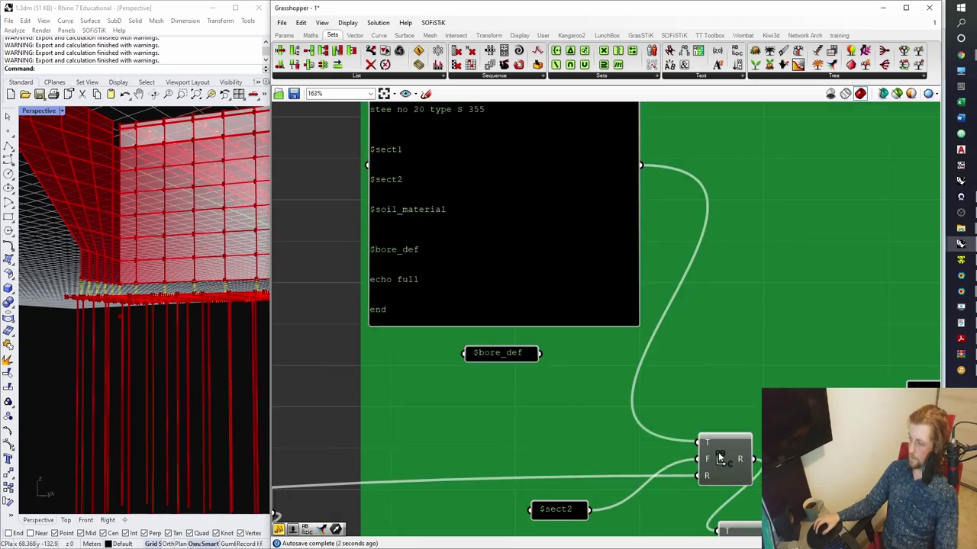
- Insert a copied Replace Text before the $sect2 one, using $bore_def as its F input and the finished bore text as R
{"action": "left_click_drag", "start_coordinate": [718, 455], "coordinate": [677, 366], "text": "alt"}
{"action": "left_click_drag", "start_coordinate": [541, 353], "coordinate": [697, 443]}
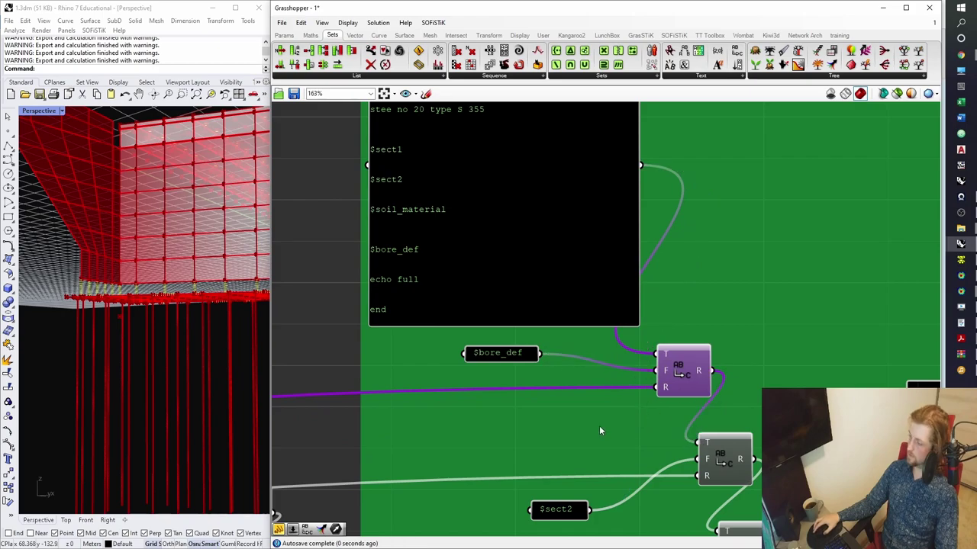
{"action": "scroll", "coordinate": [599, 426], "scroll_direction": "down", "scroll_amount": 4}
{"action": "right_click_drag", "start_coordinate": [599, 425], "coordinate": [706, 323]}
{"action": "scroll", "coordinate": [588, 428], "scroll_direction": "up", "scroll_amount": 2}
{"action": "left_click_drag", "start_coordinate": [513, 351], "coordinate": [793, 258]}
{"action": "scroll", "coordinate": [574, 338], "scroll_direction": "down", "scroll_amount": 1}
{"action": "right_click_drag", "start_coordinate": [560, 341], "coordinate": [545, 352]}
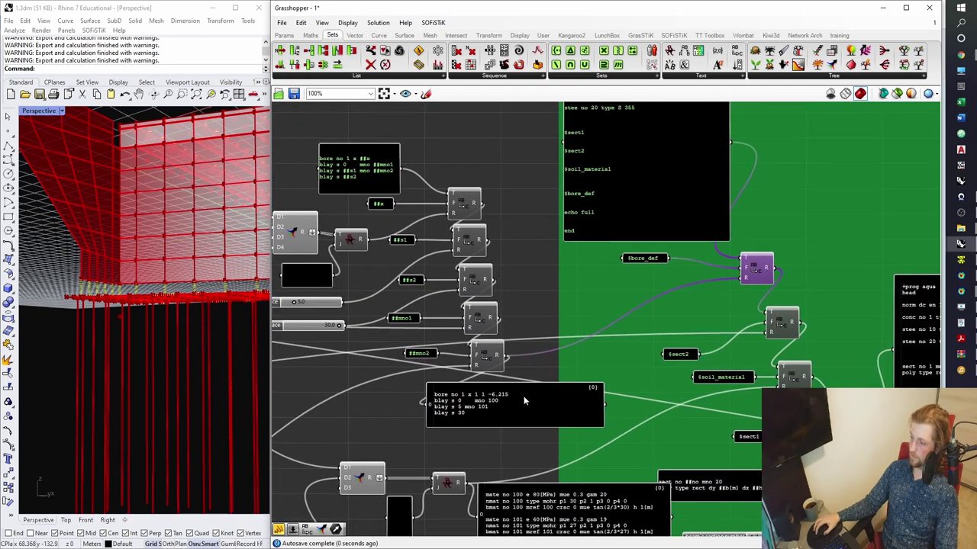
- Delete the preview panels of the bore text and the joined soil materials, and save the definition
{"action": "left_click", "coordinate": [524, 400]}
{"action": "right_click_drag", "start_coordinate": [525, 435], "coordinate": [570, 287]}
{"action": "key", "text": "Delete"}
{"action": "left_click_drag", "start_coordinate": [563, 427], "coordinate": [405, 311]}
{"action": "left_click_drag", "start_coordinate": [397, 341], "coordinate": [380, 354]}
{"action": "left_click", "coordinate": [474, 385]}
{"action": "left_click", "coordinate": [586, 381]}
{"action": "key", "text": "Delete"}
{"action": "scroll", "coordinate": [654, 311], "scroll_direction": "down", "scroll_amount": 3}
{"action": "right_click_drag", "start_coordinate": [578, 293], "coordinate": [505, 336]}
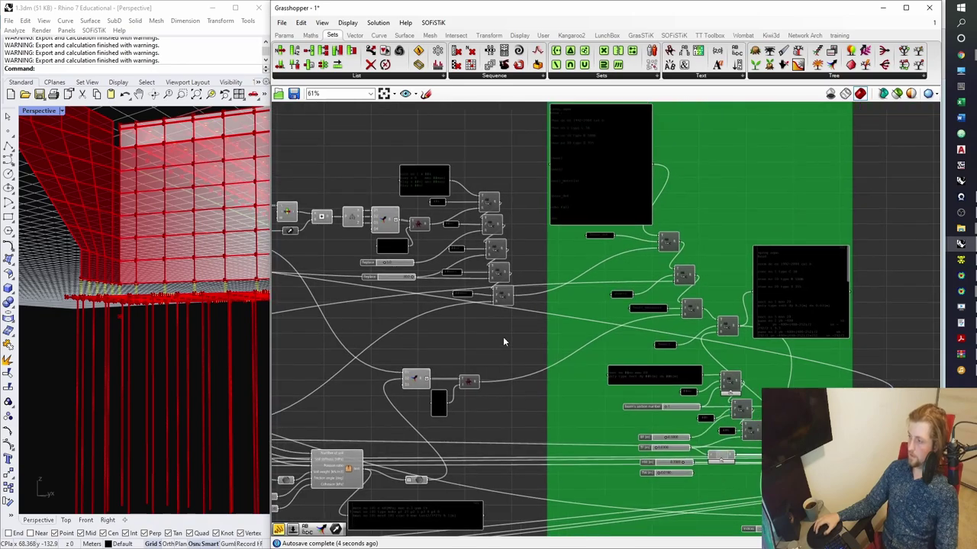
{"action": "scroll", "coordinate": [503, 337], "scroll_direction": "up", "scroll_amount": 3}
{"action": "right_click_drag", "start_coordinate": [711, 265], "coordinate": [572, 333]}
{"action": "key", "text": "ctrl+s"}
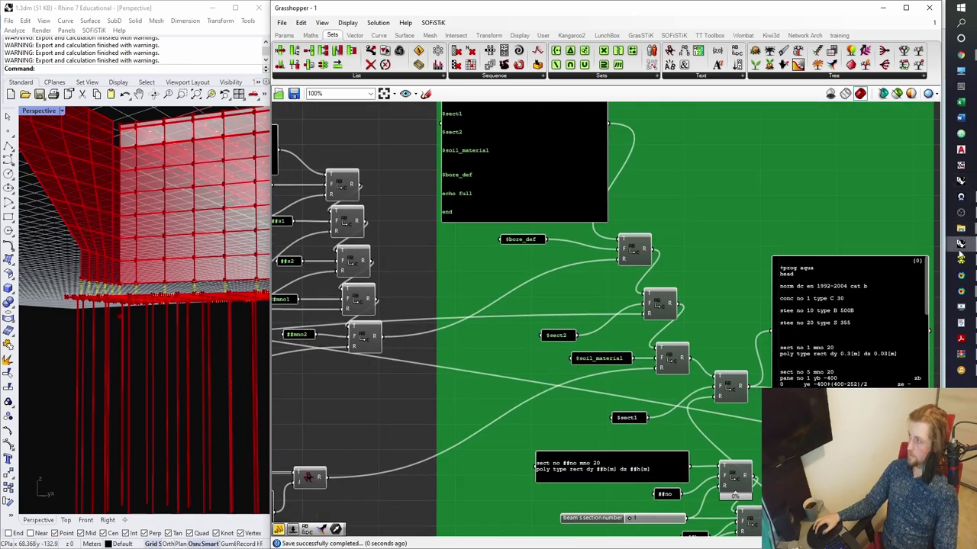
- Switch to the SOFiSTiK Text Editor, reload the changed 1.dat file and check the bore lines in the AQUA block
{"action": "left_click", "coordinate": [961, 260]}
{"action": "left_click", "coordinate": [524, 293]}
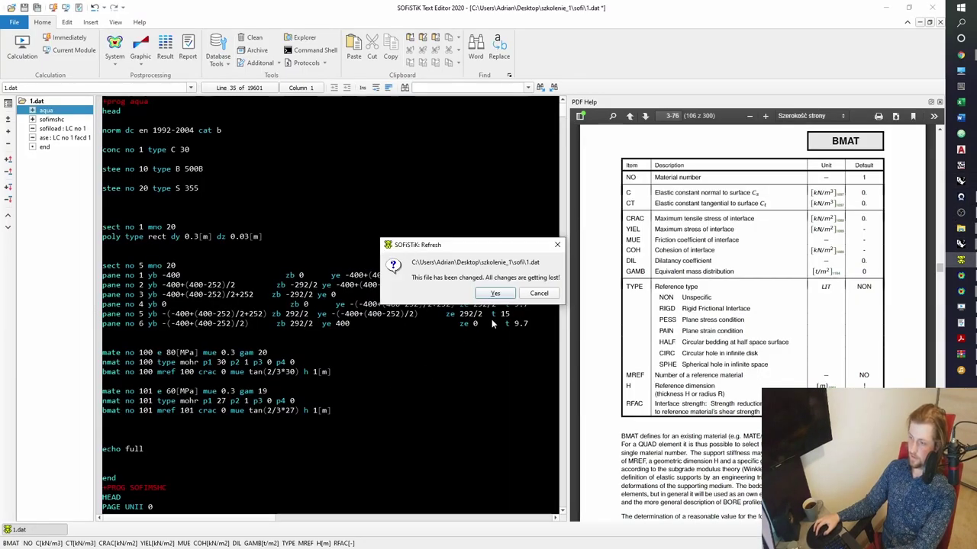
{"action": "left_click", "coordinate": [506, 296]}
{"action": "scroll", "coordinate": [358, 383], "scroll_direction": "down", "scroll_amount": 2}
{"action": "left_click", "coordinate": [241, 409]}
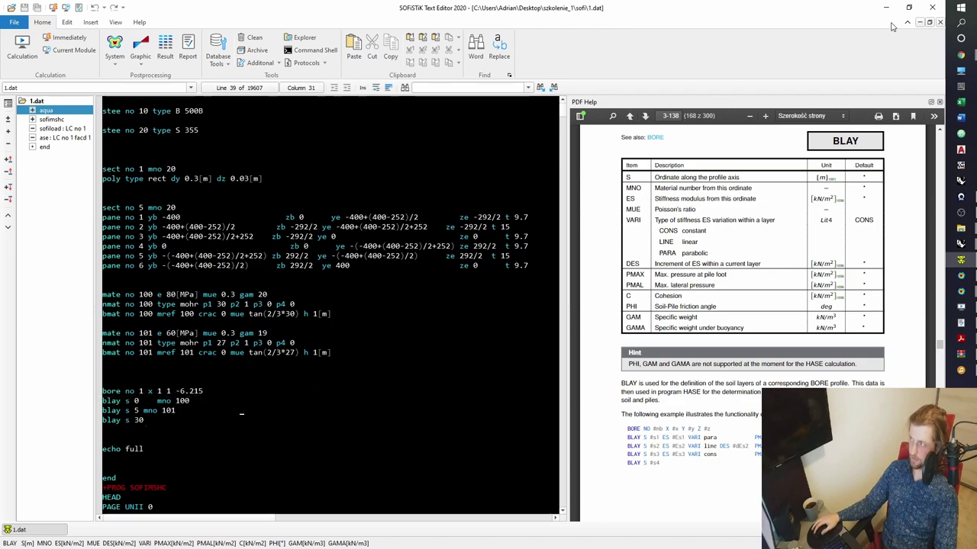
- Open up three blank lines directly above the sofiload block in 1.dat for a new program block
{"action": "left_click", "coordinate": [63, 129]}
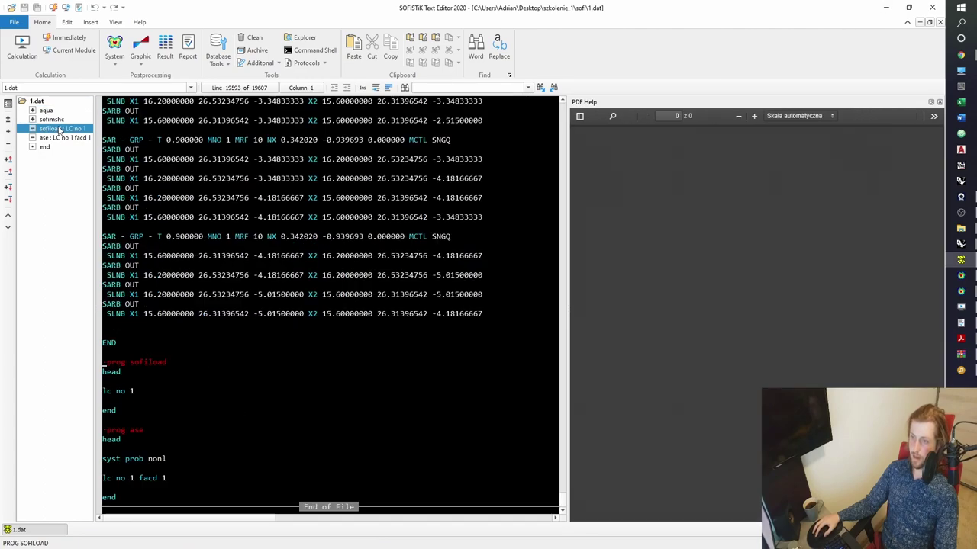
{"action": "key", "text": "Return"}
{"action": "key", "text": "Return"}
{"action": "key", "text": "Return"}
{"action": "key", "text": "Up"}
{"action": "key", "text": "Up"}
{"action": "key", "text": "Up"}
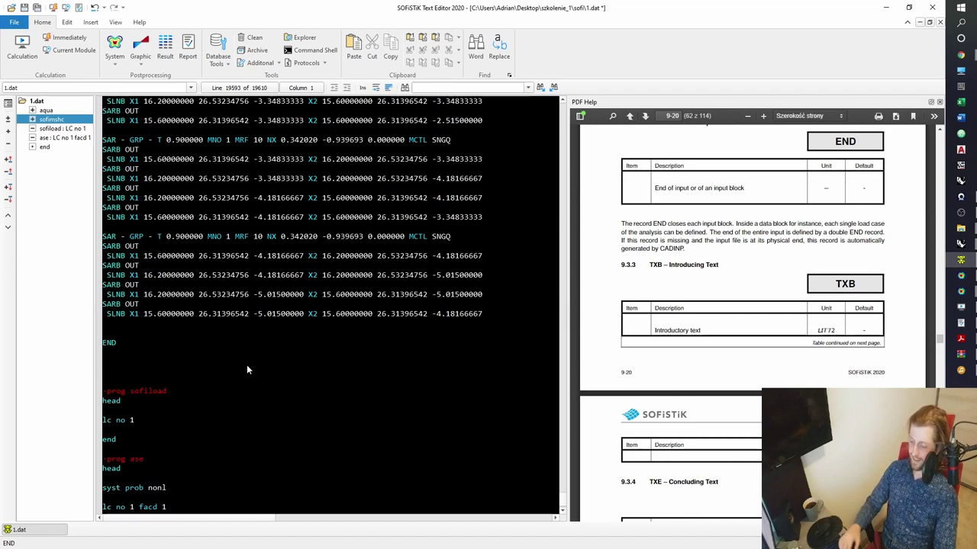
- Write an empty HASE block with the lines -prog hase, head and end, leaving blank lines between head and end
{"action": "type", "text": "pr"}
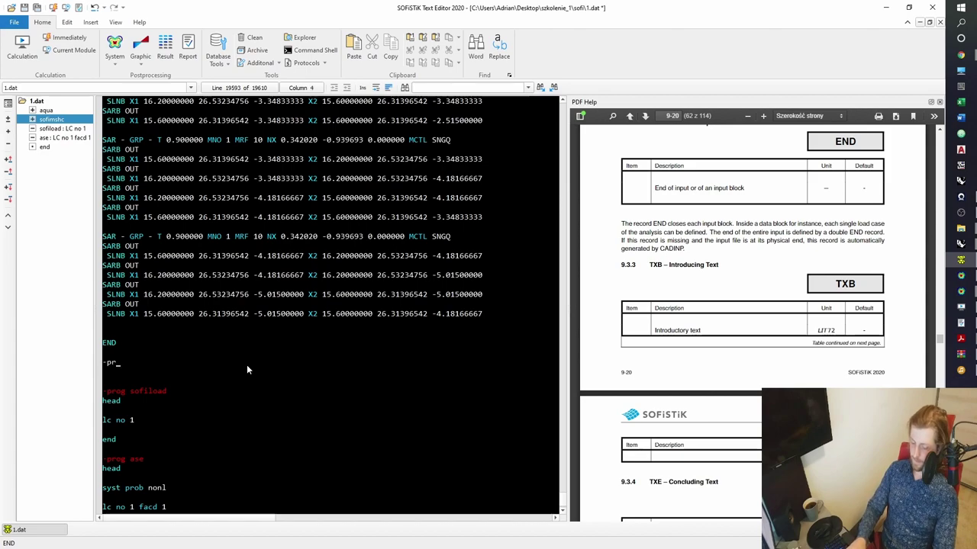
{"action": "type", "text": "og hase"}
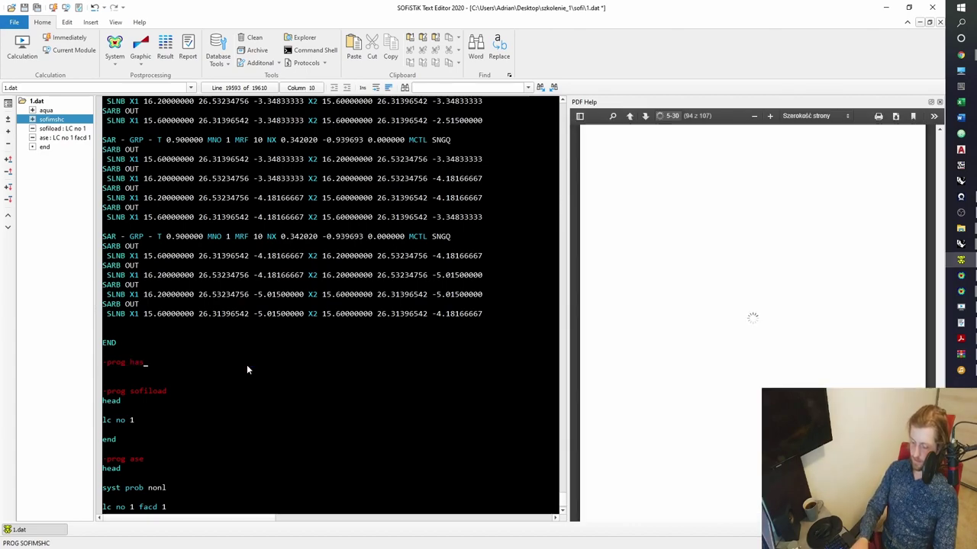
{"action": "key", "text": "Return"}
{"action": "type", "text": "head"}
{"action": "key", "text": "Return"}
{"action": "key", "text": "Return"}
{"action": "type", "text": "end"}
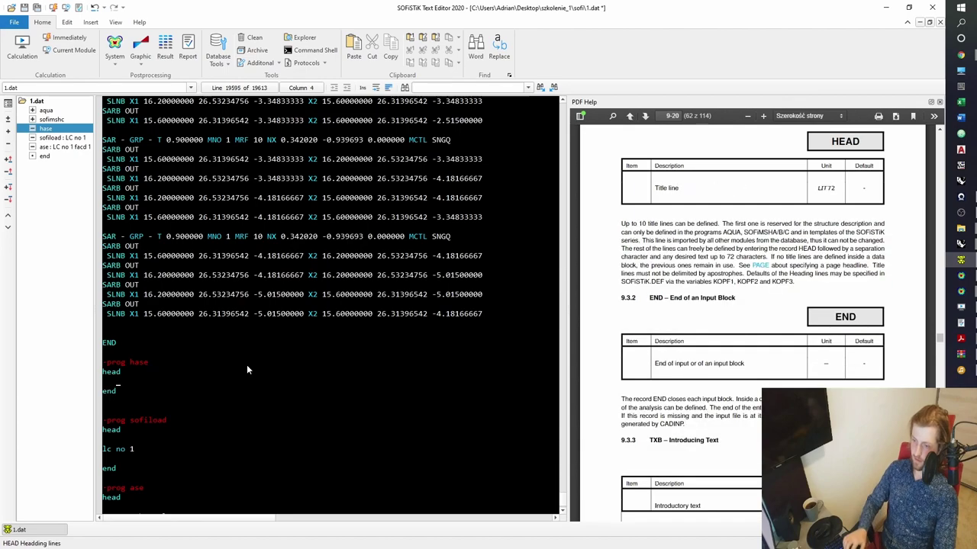
{"action": "key", "text": "Home"}
{"action": "key", "text": "Return"}
{"action": "key", "text": "Return"}
{"action": "key", "text": "Up"}
{"action": "key", "text": "Up"}
{"action": "left_click", "coordinate": [150, 345]}
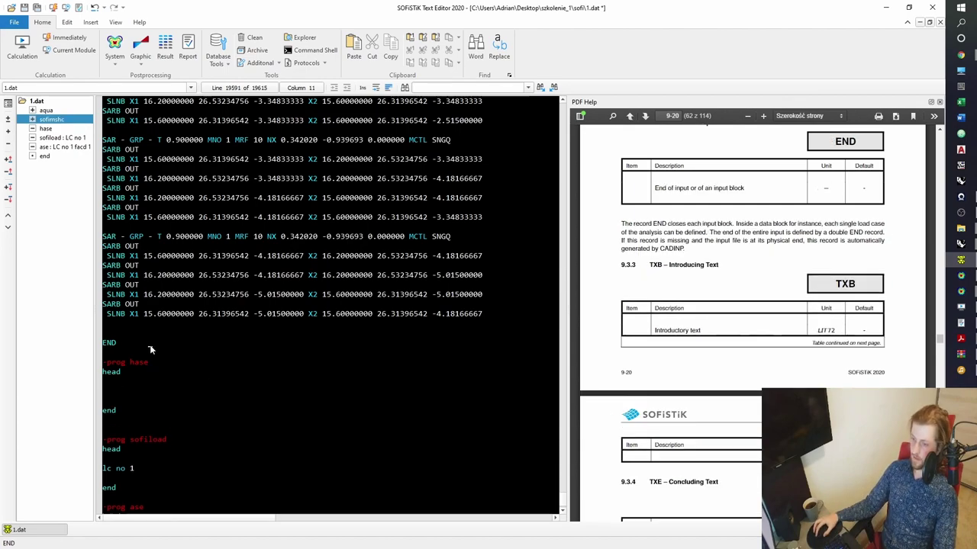
- Begin a halfspace record in the HASE block with the text half type
{"action": "left_click", "coordinate": [107, 392]}
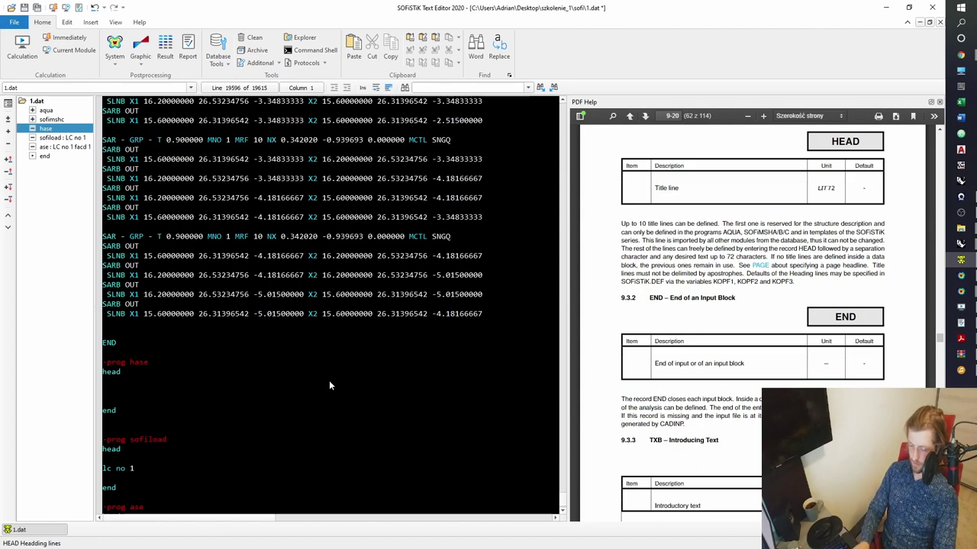
{"action": "type", "text": "half "}
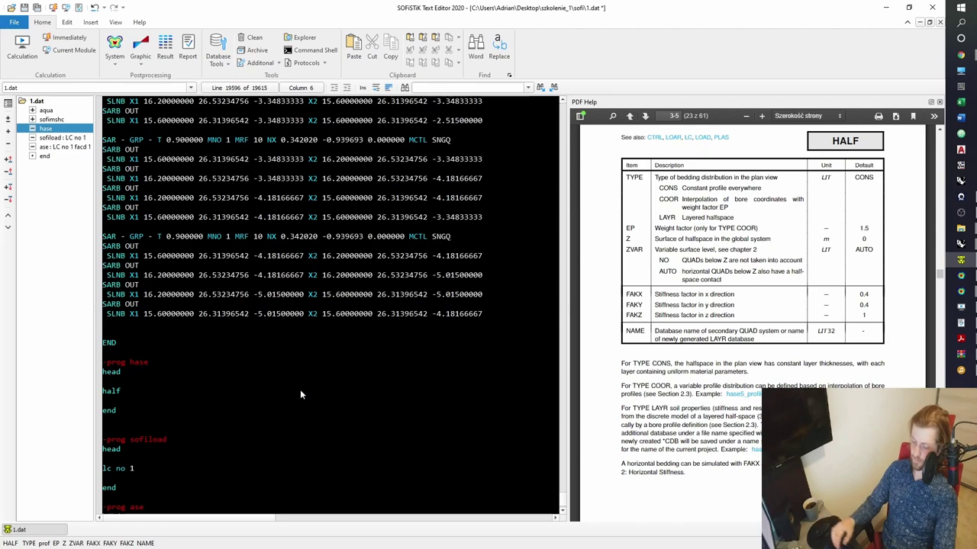
{"action": "type", "text": "type"}
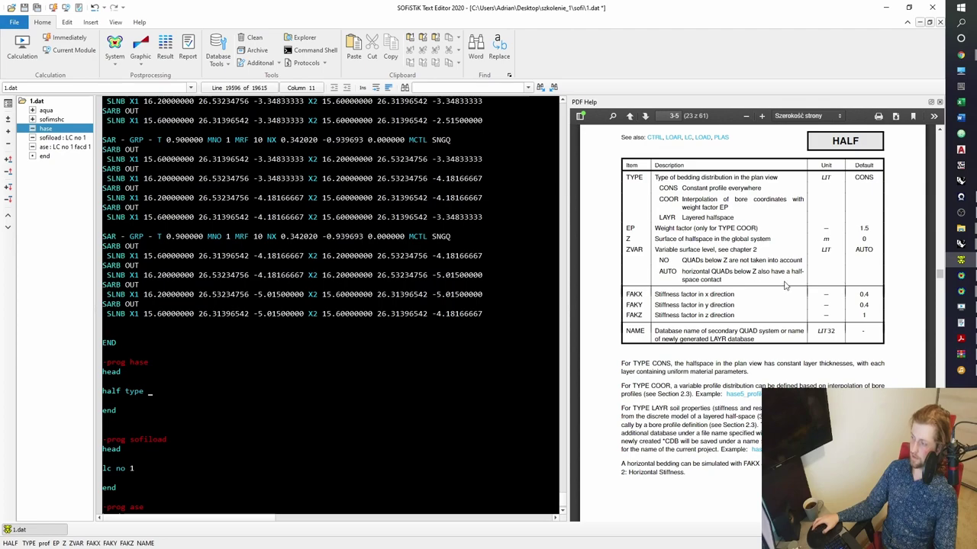
- Examine the help pages on the HALF record's bedding types and the BORE record's profile selection rules
{"action": "scroll", "coordinate": [786, 285], "scroll_direction": "down", "scroll_amount": 5}
{"action": "scroll", "coordinate": [790, 284], "scroll_direction": "up", "scroll_amount": 2}
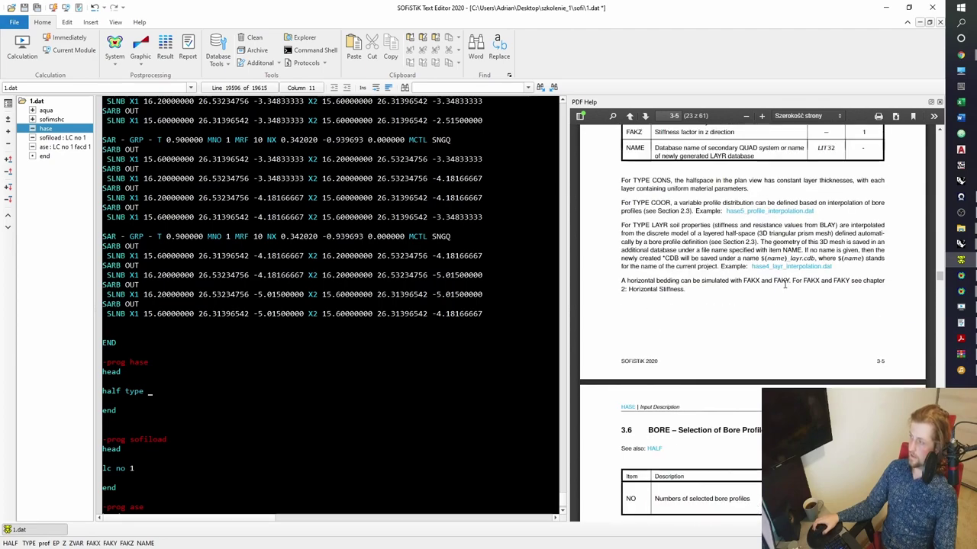
{"action": "scroll", "coordinate": [786, 281], "scroll_direction": "down", "scroll_amount": 3}
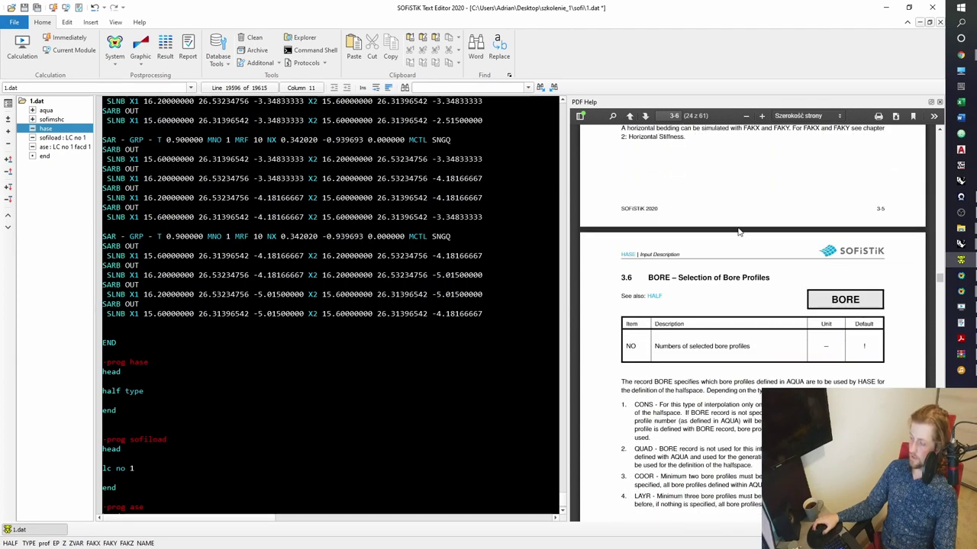
{"action": "scroll", "coordinate": [763, 256], "scroll_direction": "down", "scroll_amount": 2}
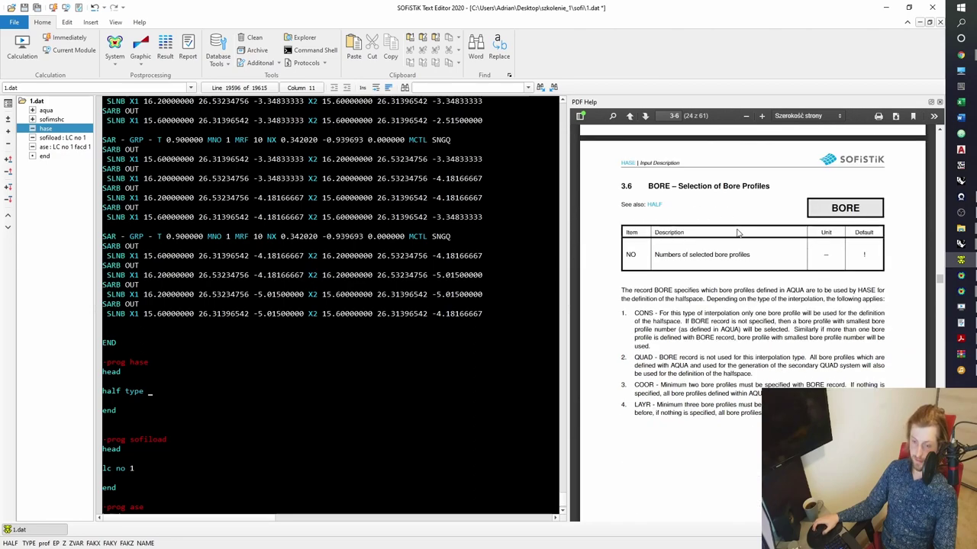
{"action": "scroll", "coordinate": [737, 233], "scroll_direction": "down", "scroll_amount": 8}
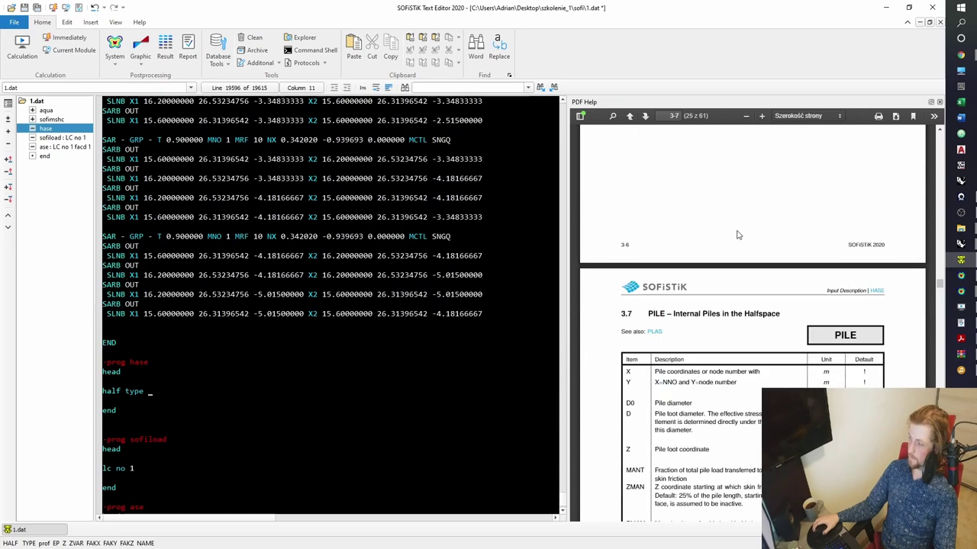
{"action": "scroll", "coordinate": [733, 235], "scroll_direction": "up", "scroll_amount": 10}
{"action": "scroll", "coordinate": [729, 238], "scroll_direction": "up", "scroll_amount": 7}
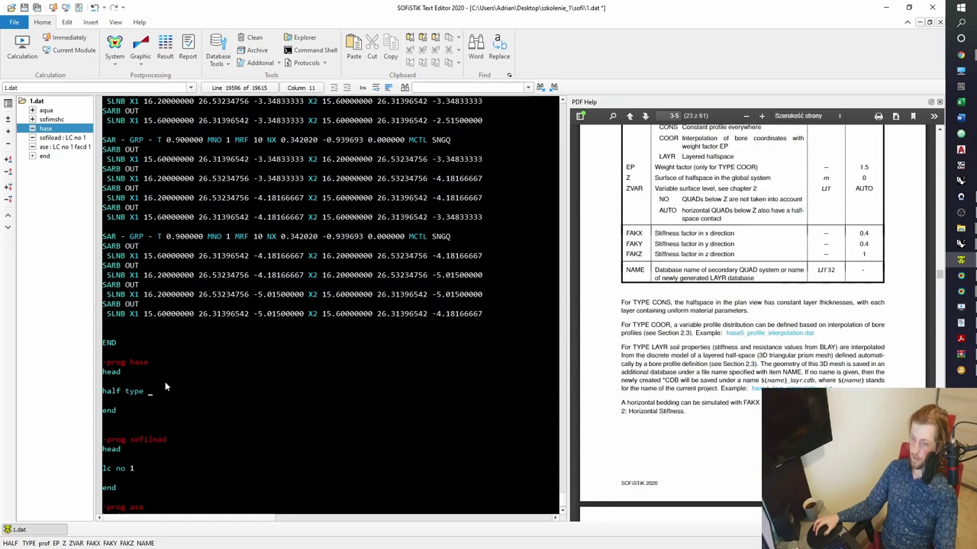
{"action": "scroll", "coordinate": [600, 337], "scroll_direction": "up", "scroll_amount": 3}
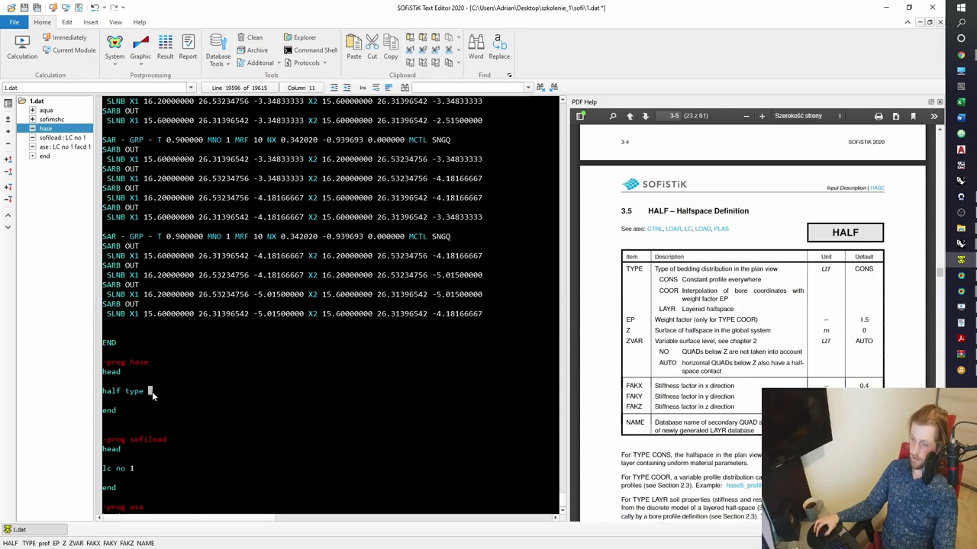
- Complete the half record with type cons and the placeholder ##z as its z surface level
{"action": "type", "text": "cons "}
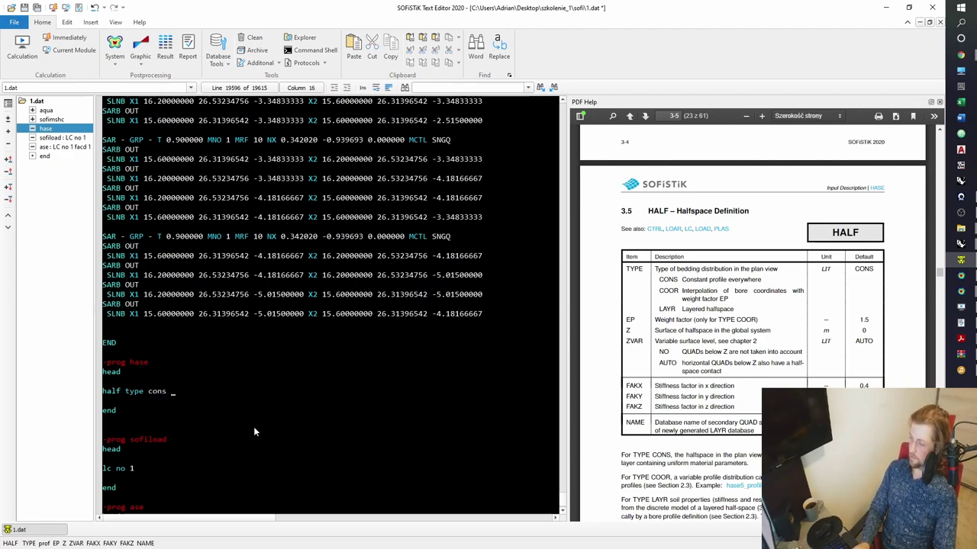
{"action": "type", "text": "z"}
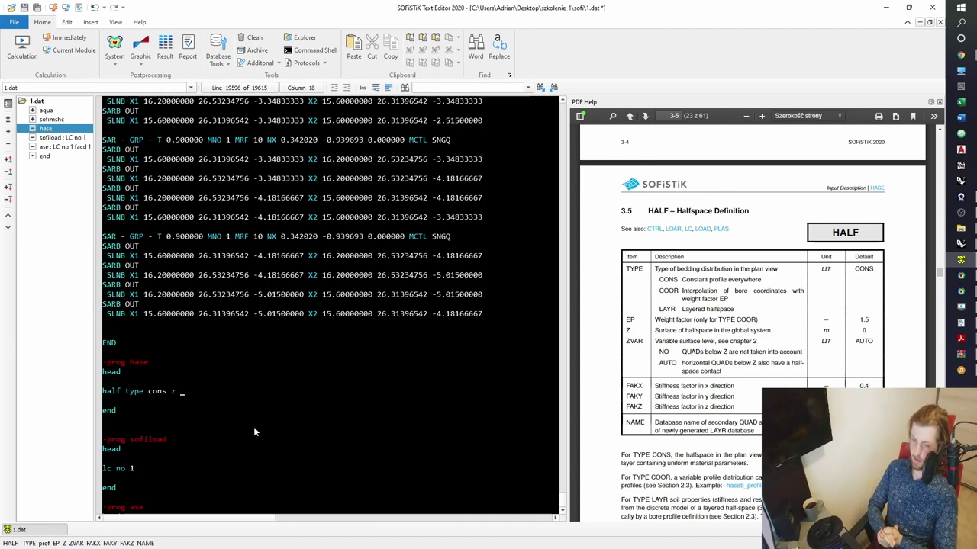
{"action": "type", "text": "#"}
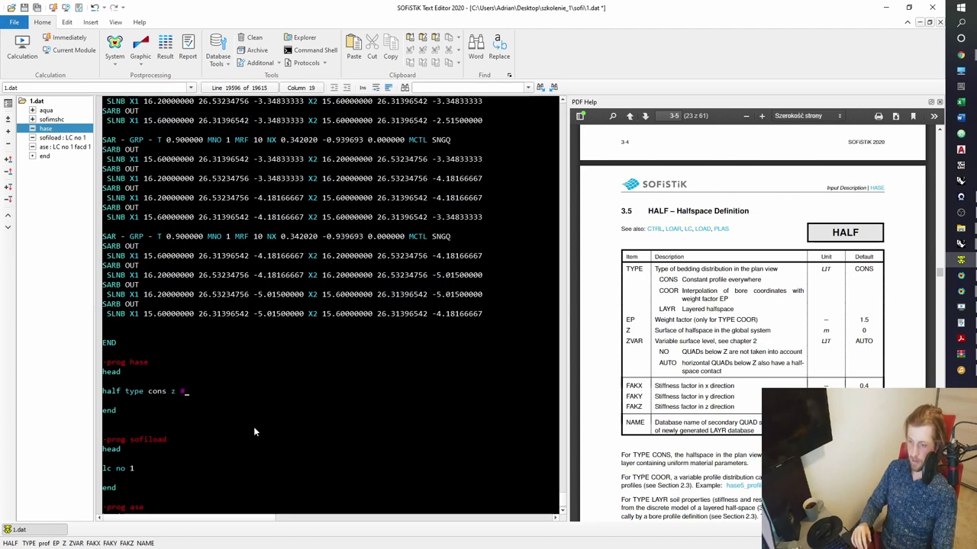
{"action": "type", "text": "#s"}
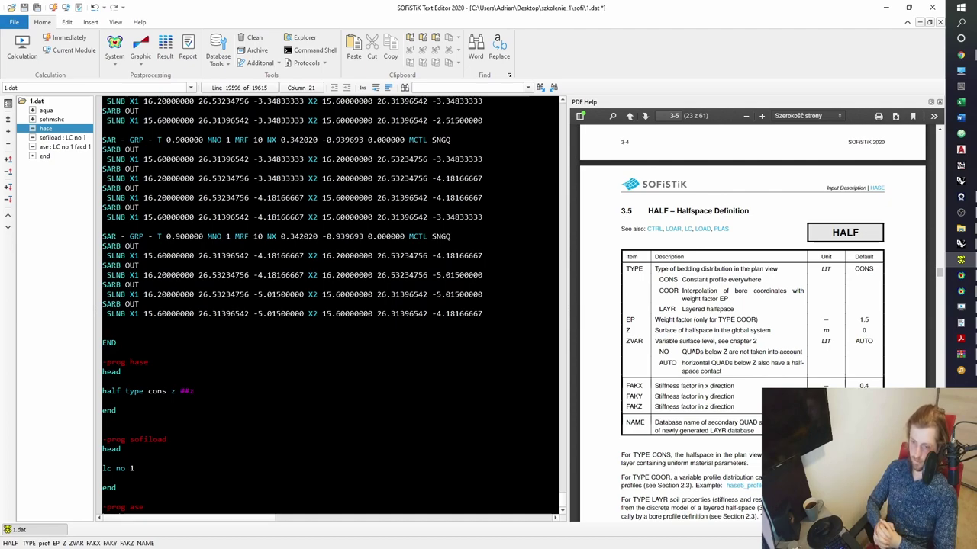
- Add the record bore no 1 below the half line and check the HALF and BORE help entries
{"action": "key", "text": "Return"}
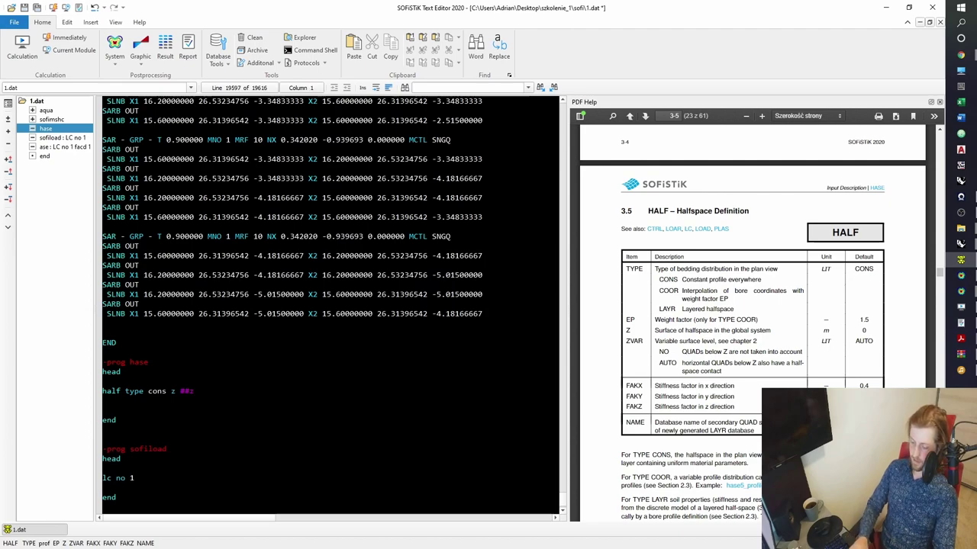
{"action": "type", "text": "bore "}
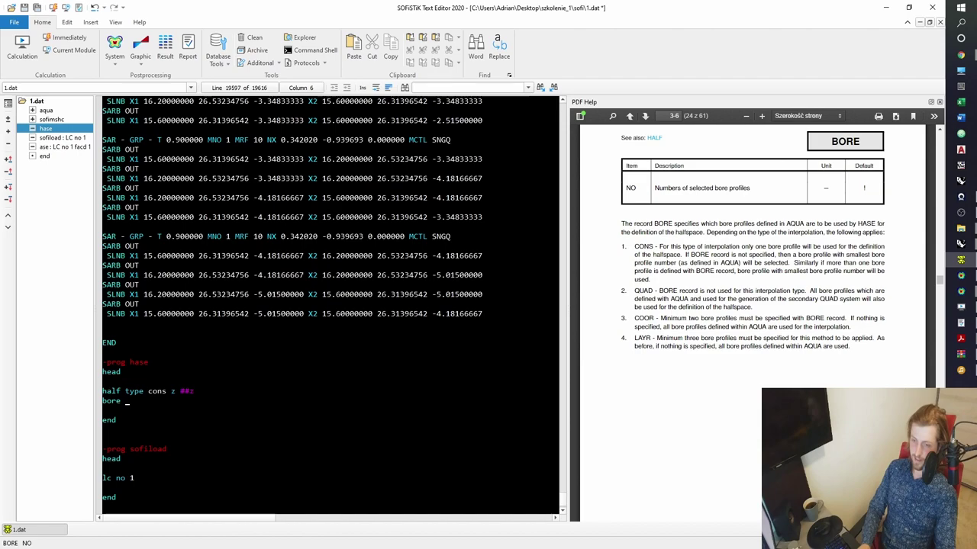
{"action": "type", "text": "no 1"}
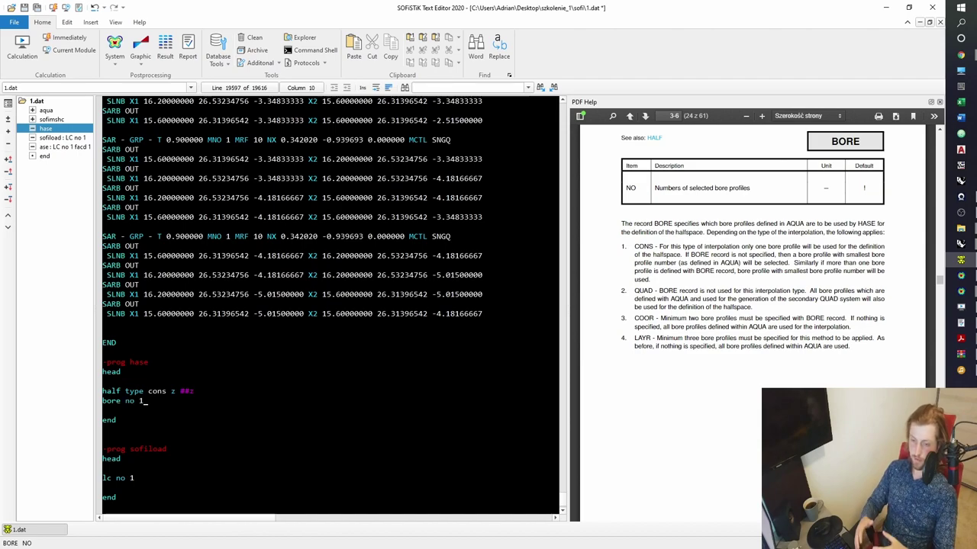
{"action": "left_click", "coordinate": [164, 390]}
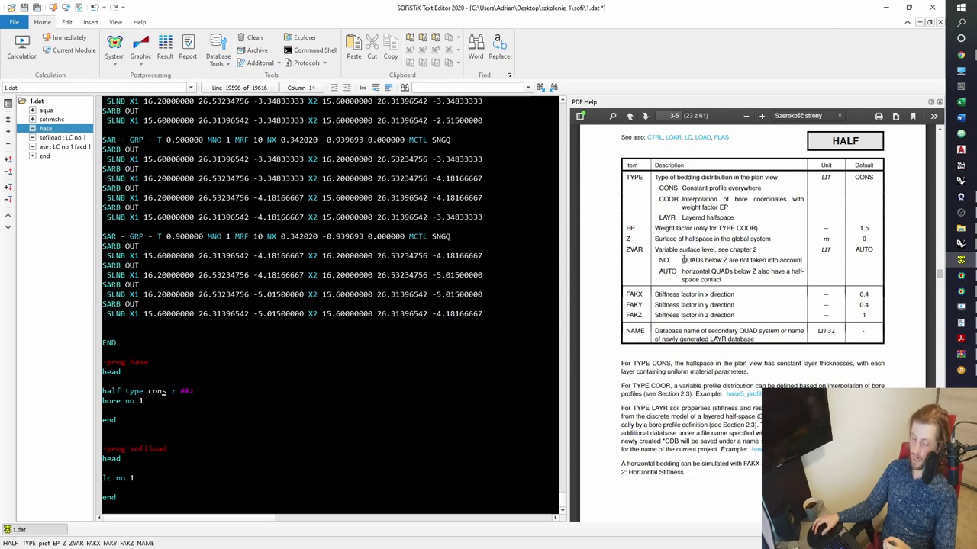
{"action": "left_click", "coordinate": [147, 404]}
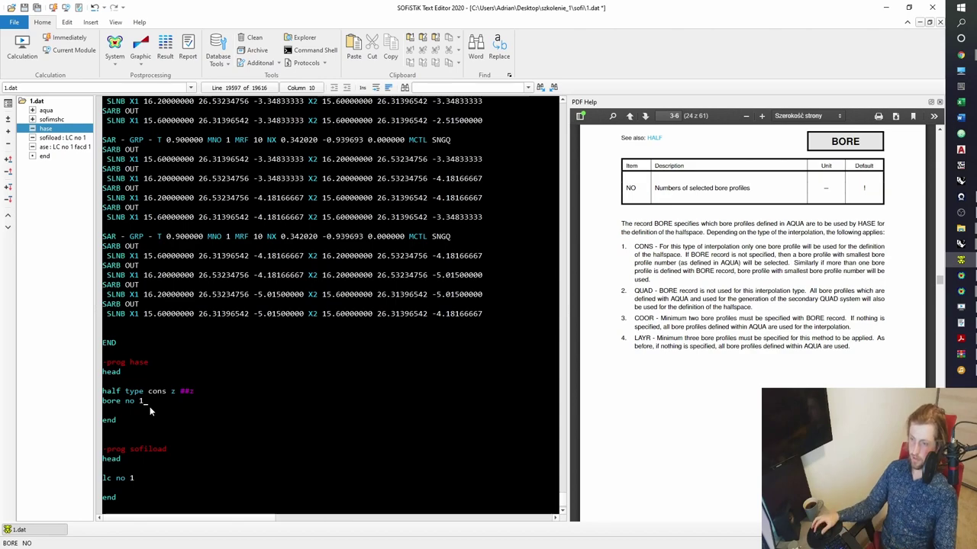
- Copy the whole HASE block, from -prog hase to end, and switch back to Grasshopper
{"action": "left_click_drag", "start_coordinate": [107, 367], "coordinate": [132, 424]}
{"action": "left_click", "coordinate": [132, 424]}
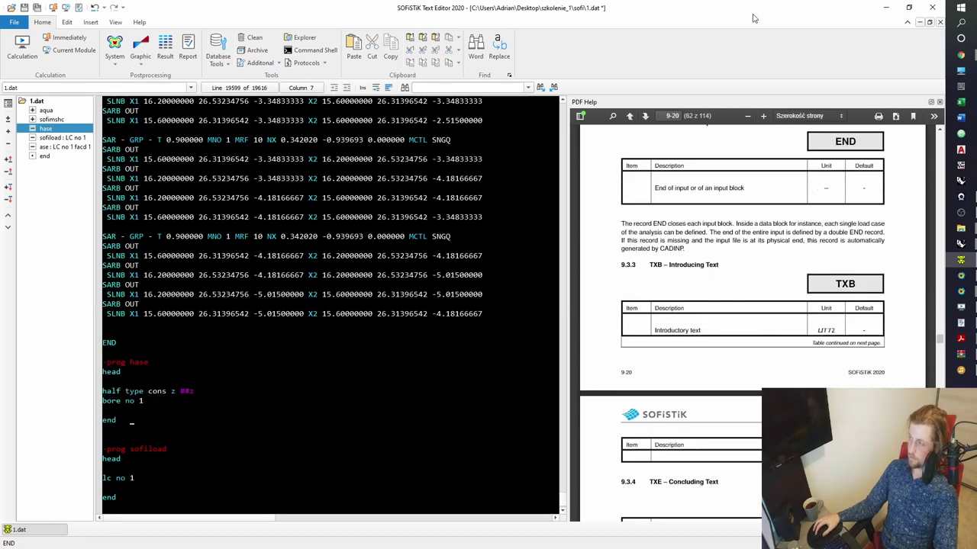
{"action": "left_click", "coordinate": [886, 8]}
- Move the sofiload and ase text panel down together with its index slider and Insert Items component to free space above
{"action": "scroll", "coordinate": [450, 242], "scroll_direction": "down", "scroll_amount": 6}
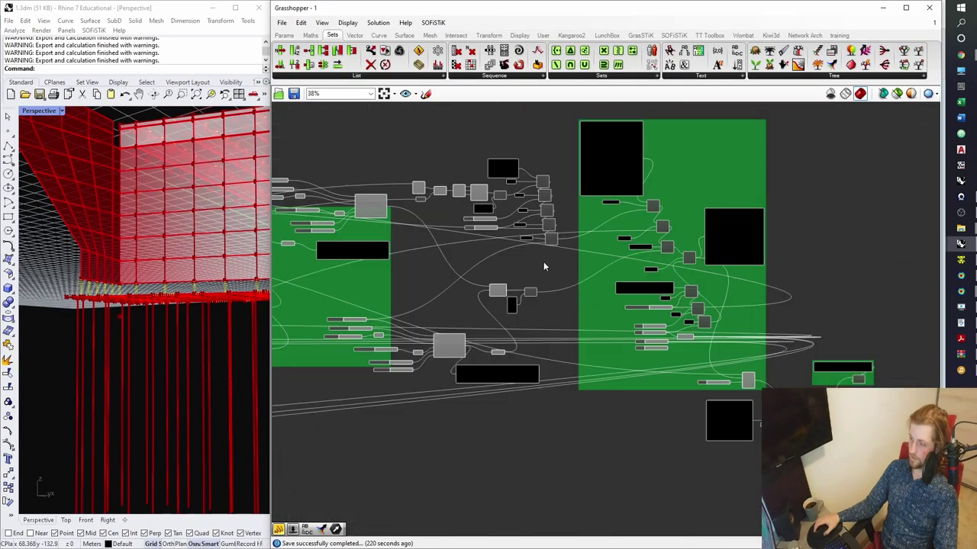
{"action": "scroll", "coordinate": [548, 275], "scroll_direction": "up", "scroll_amount": 2}
{"action": "scroll", "coordinate": [548, 274], "scroll_direction": "up", "scroll_amount": 4}
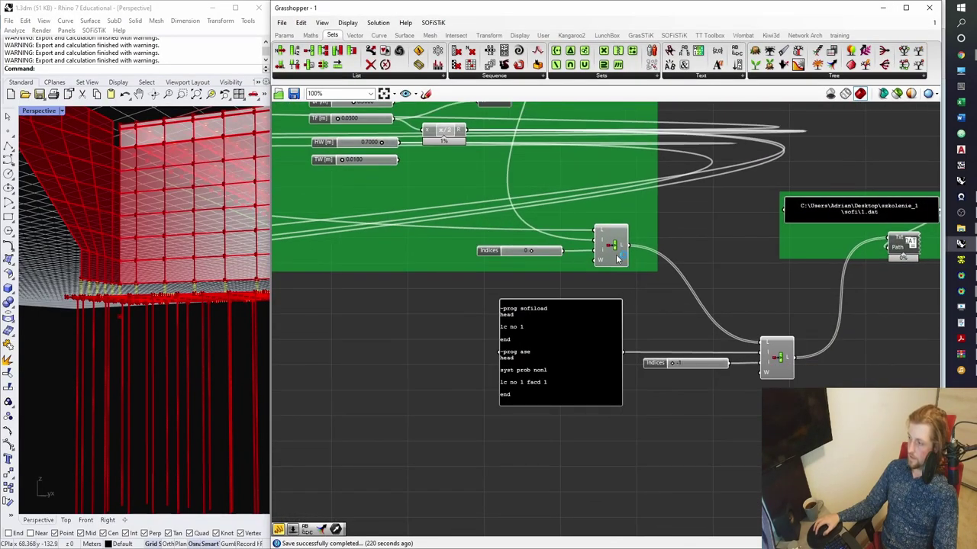
{"action": "left_click_drag", "start_coordinate": [815, 429], "coordinate": [669, 461]}
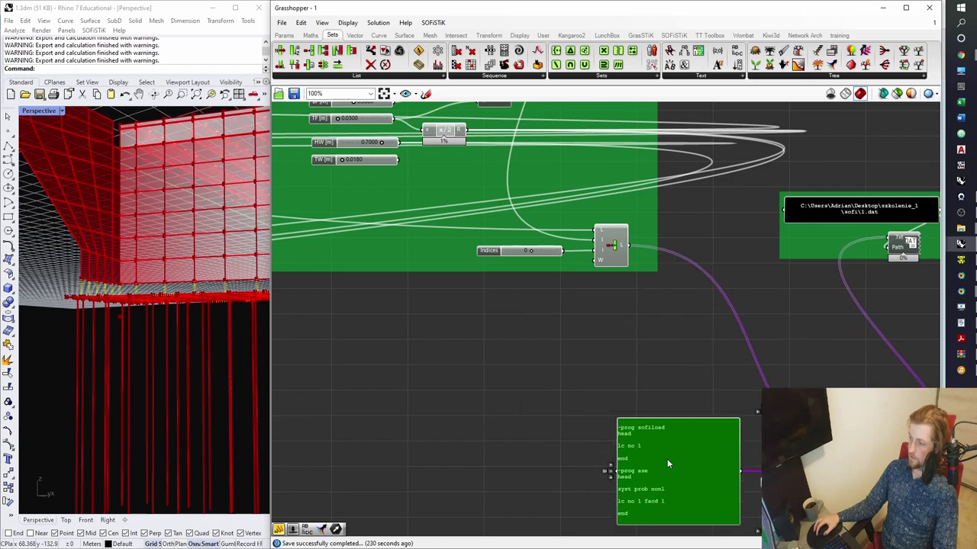
{"action": "left_click", "coordinate": [658, 395]}
{"action": "right_click_drag", "start_coordinate": [657, 394], "coordinate": [615, 317]}
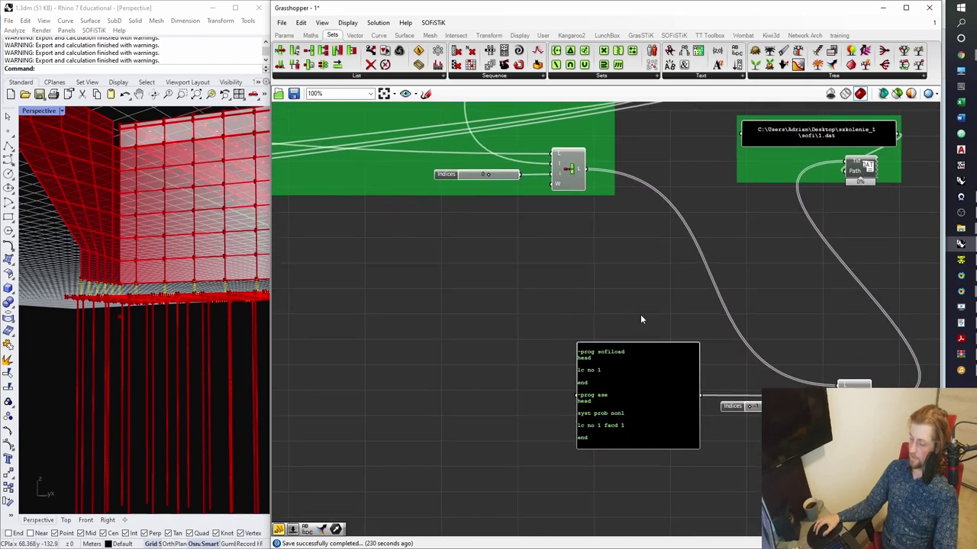
- Add a panel containing the copied HASE block above the sofiload panel and enlarge it to fit the text
{"action": "double_click", "coordinate": [481, 278]}
{"action": "type", "text": "panel"}
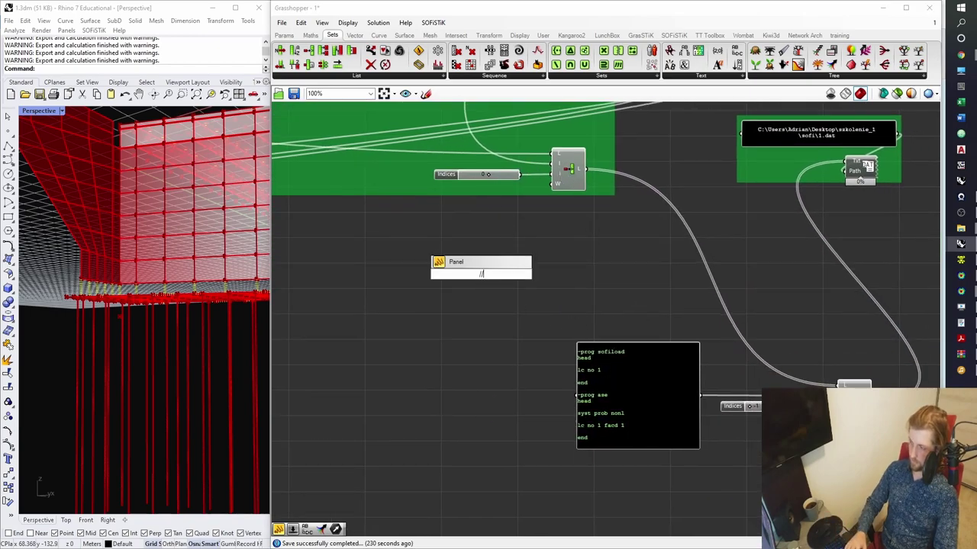
{"action": "key", "text": "Return"}
{"action": "right_click", "coordinate": [484, 277]}
{"action": "left_click", "coordinate": [538, 295]}
{"action": "type", "text": "-prog hase head  half type cons z ##z bore no 1  end"}
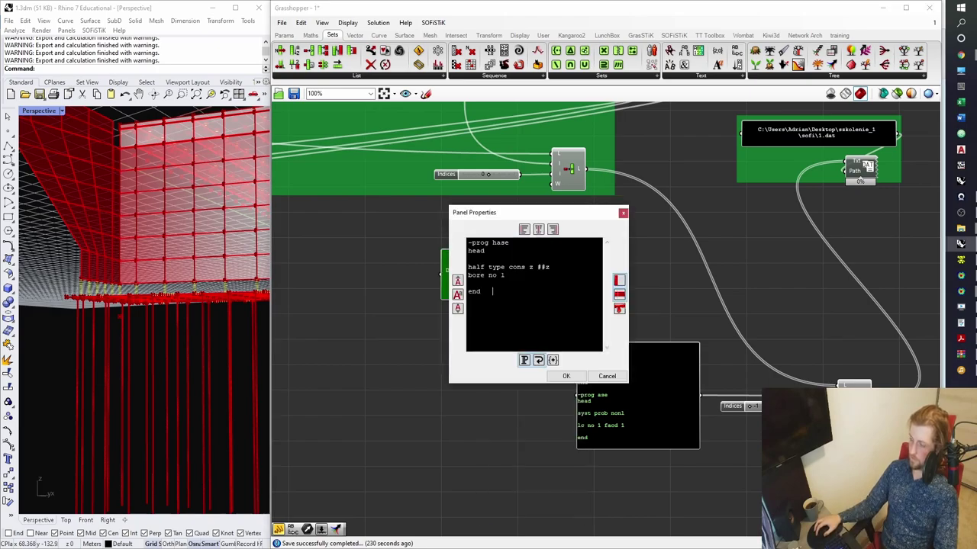
{"action": "left_click", "coordinate": [566, 376]}
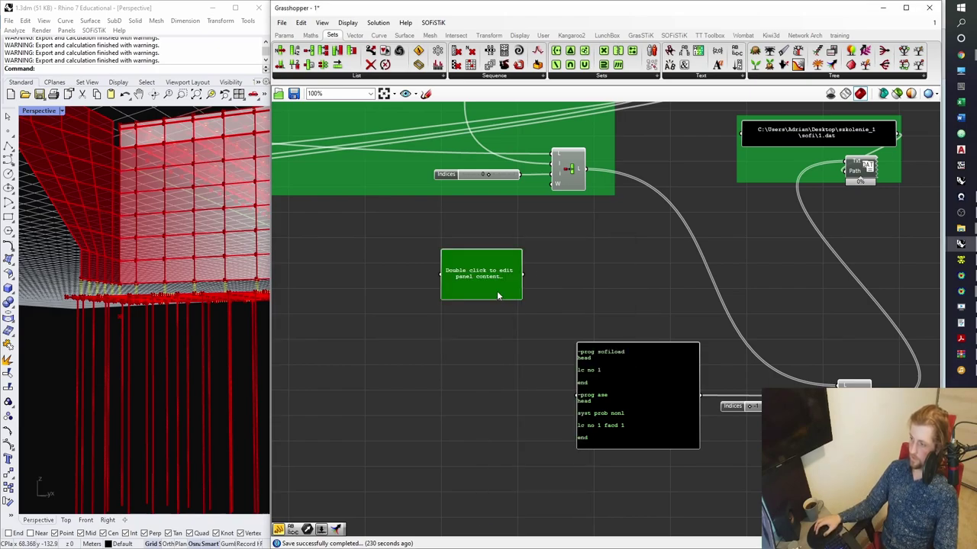
{"action": "scroll", "coordinate": [497, 289], "scroll_direction": "up", "scroll_amount": 2}
{"action": "left_click_drag", "start_coordinate": [522, 296], "coordinate": [567, 303]}
{"action": "scroll", "coordinate": [508, 277], "scroll_direction": "up", "scroll_amount": 3}
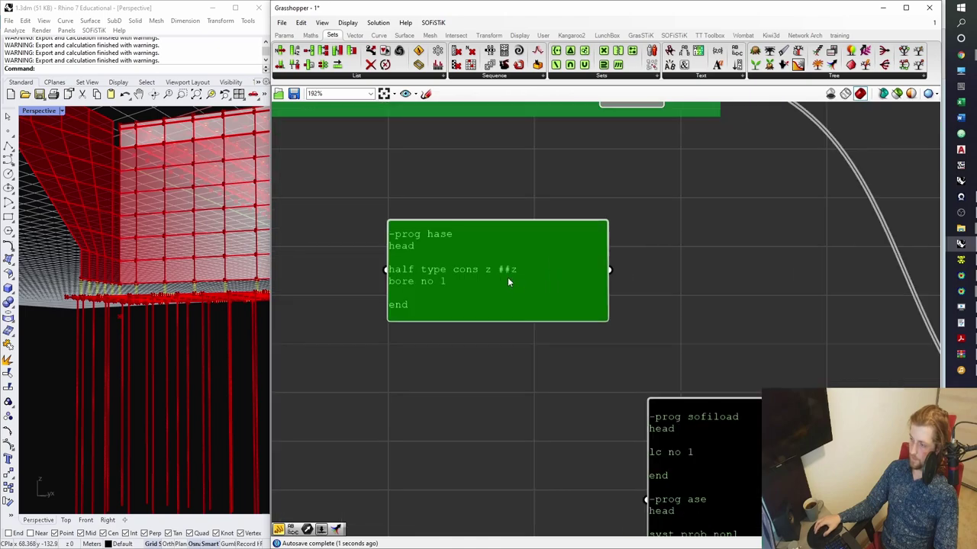
- Move the HASE text panel up to free space and place a panel containing ##z just below it
{"action": "left_click_drag", "start_coordinate": [508, 277], "coordinate": [544, 238]}
{"action": "left_click", "coordinate": [568, 301]}
{"action": "double_click", "coordinate": [522, 329]}
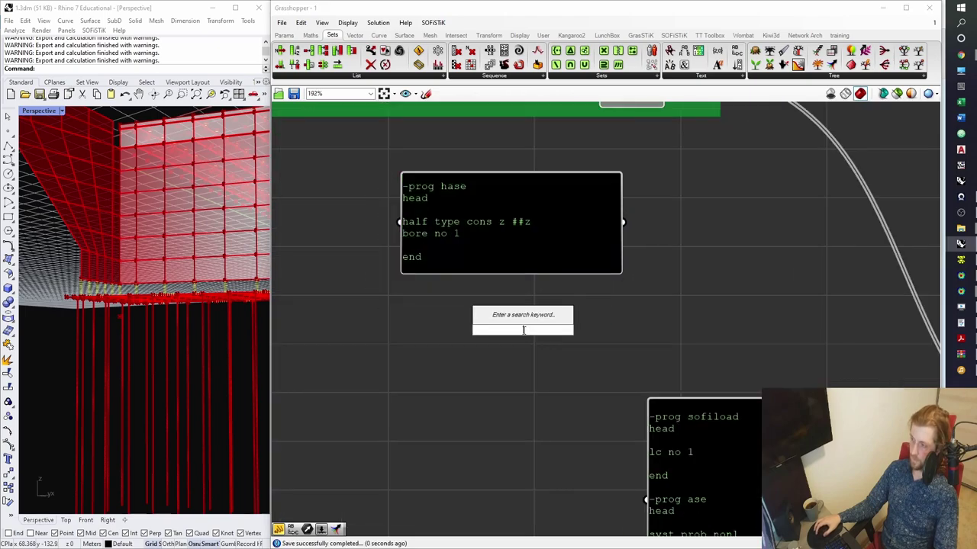
{"action": "type", "text": "\"##z\""}
{"action": "key", "text": "Return"}
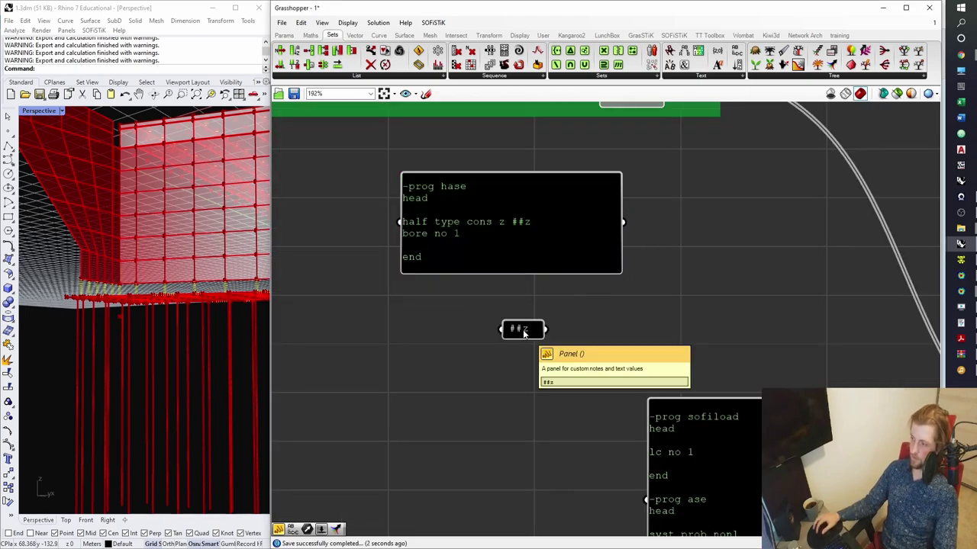
{"action": "left_click_drag", "start_coordinate": [525, 330], "coordinate": [587, 315]}
{"action": "left_click", "coordinate": [642, 297]}
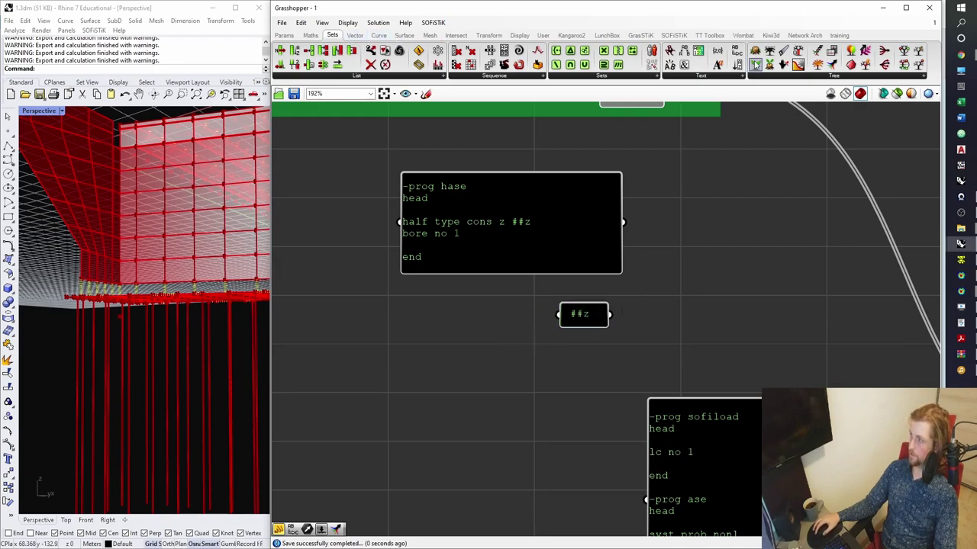
- Add a Replace Text component beside the panels, feeding the HASE block as its text and ##z as the text to find
{"action": "left_click", "coordinate": [738, 51]}
{"action": "left_click", "coordinate": [722, 257]}
{"action": "left_click_drag", "start_coordinate": [624, 222], "coordinate": [691, 238]}
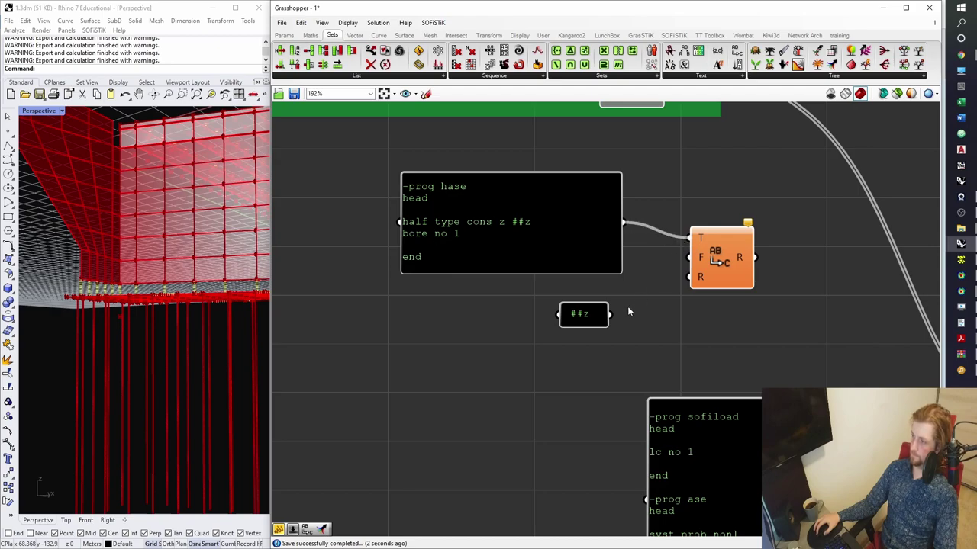
{"action": "mouse_move", "coordinate": [611, 314]}
{"action": "left_mouse_down"}
{"action": "mouse_move", "coordinate": [665, 268]}
{"action": "mouse_move", "coordinate": [714, 265]}
{"action": "mouse_move", "coordinate": [707, 279]}
{"action": "left_mouse_up"}
- Connect the Z output of the Deconstruct component in the bore group to the replacement input of the new Replace Text component
{"action": "scroll", "coordinate": [465, 225], "scroll_direction": "down", "scroll_amount": 5}
{"action": "right_click_drag", "start_coordinate": [461, 222], "coordinate": [651, 338]}
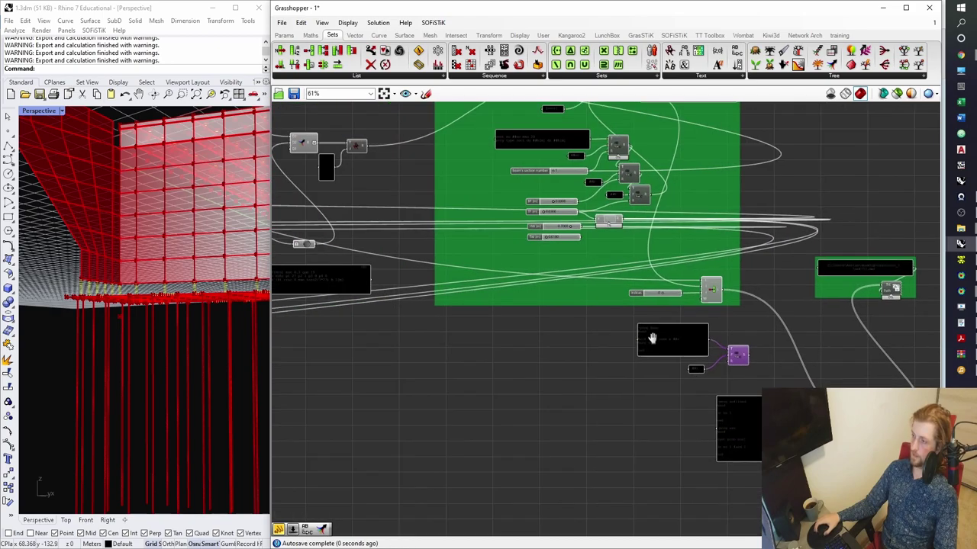
{"action": "scroll", "coordinate": [516, 241], "scroll_direction": "down", "scroll_amount": 2}
{"action": "right_click_drag", "start_coordinate": [515, 238], "coordinate": [562, 364]}
{"action": "scroll", "coordinate": [387, 204], "scroll_direction": "up", "scroll_amount": 4}
{"action": "scroll", "coordinate": [388, 206], "scroll_direction": "up", "scroll_amount": 2}
{"action": "left_click", "coordinate": [408, 221]}
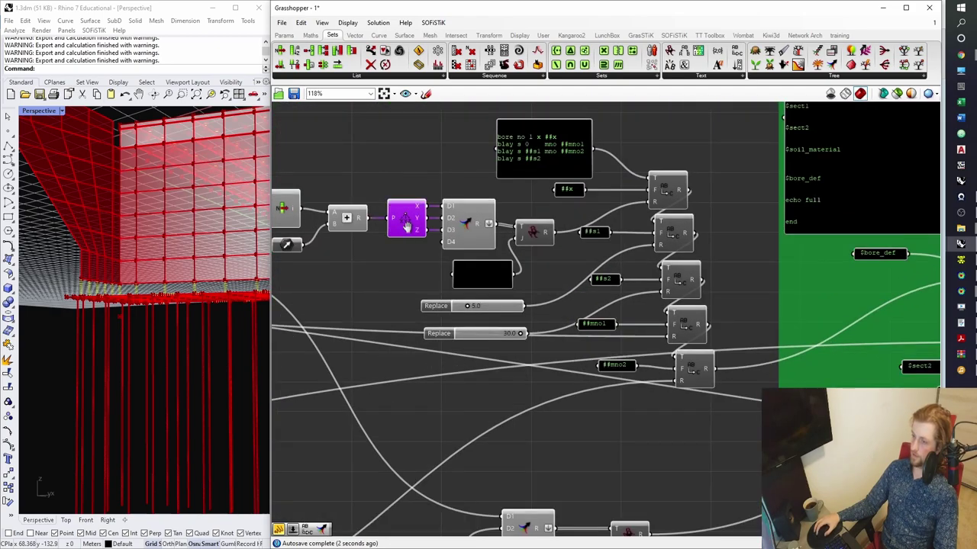
{"action": "scroll", "coordinate": [474, 233], "scroll_direction": "up", "scroll_amount": 2}
{"action": "left_click_drag", "start_coordinate": [484, 230], "coordinate": [710, 387]}
{"action": "scroll", "coordinate": [495, 248], "scroll_direction": "down", "scroll_amount": 4}
{"action": "scroll", "coordinate": [702, 427], "scroll_direction": "up", "scroll_amount": 3}
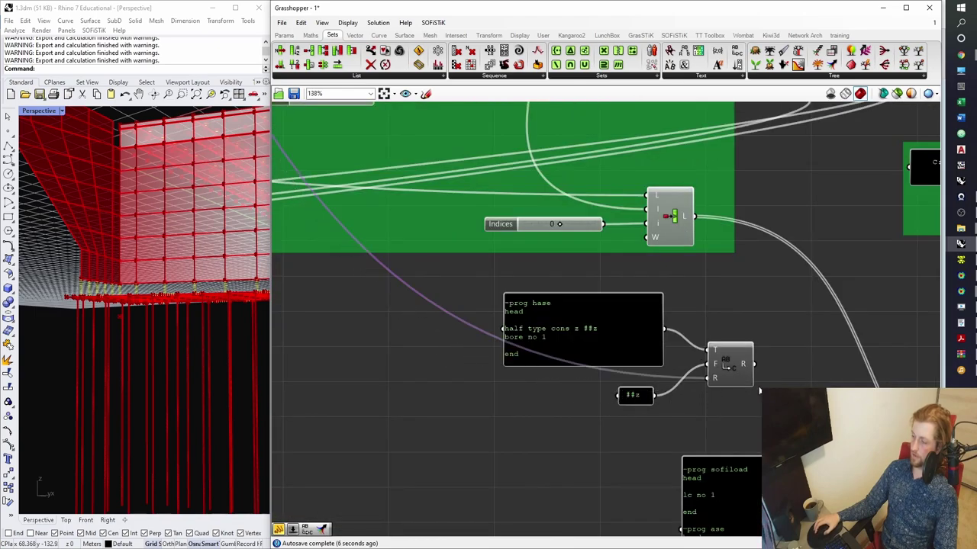
- Duplicate the Insert Items component with its Indices slider, then wire the original's list and the replaced HASE text into the copy
{"action": "right_click_drag", "start_coordinate": [801, 386], "coordinate": [647, 364]}
{"action": "scroll", "coordinate": [611, 320], "scroll_direction": "up", "scroll_amount": 2}
{"action": "right_click_drag", "start_coordinate": [474, 206], "coordinate": [544, 242]}
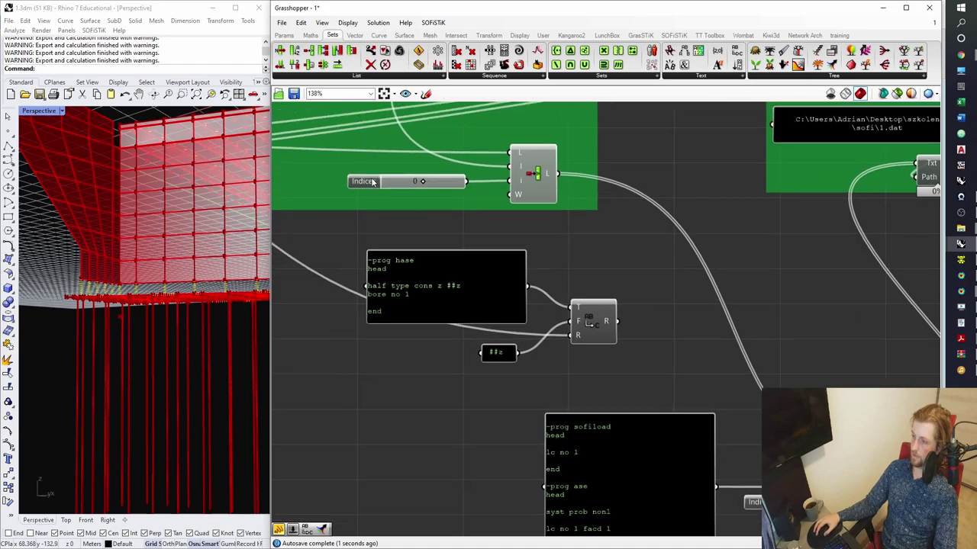
{"action": "left_click", "coordinate": [372, 183]}
{"action": "left_click", "coordinate": [538, 184], "text": "shift"}
{"action": "key", "text": "ctrl+c"}
{"action": "key", "text": "ctrl+v"}
{"action": "left_click_drag", "start_coordinate": [541, 186], "coordinate": [741, 281]}
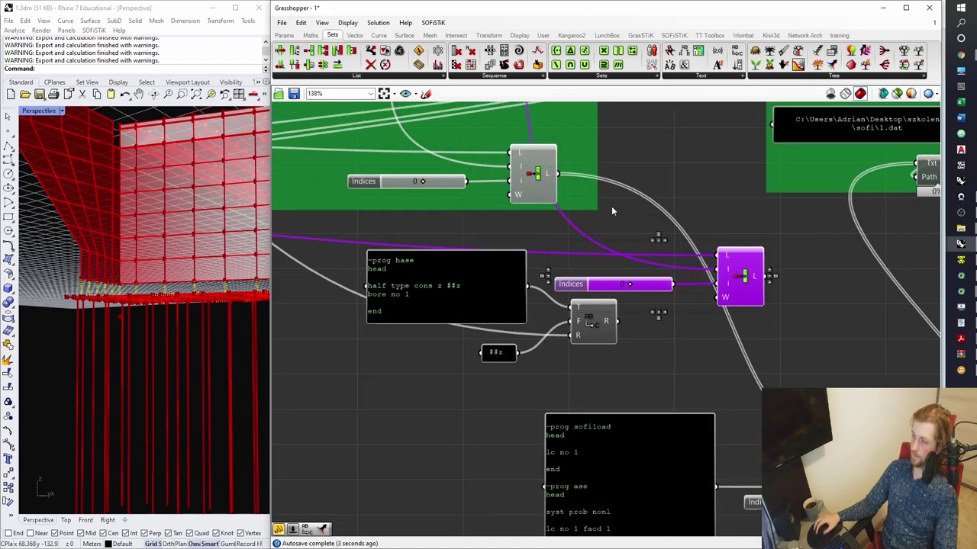
{"action": "left_click_drag", "start_coordinate": [559, 174], "coordinate": [723, 244]}
{"action": "left_click_drag", "start_coordinate": [618, 321], "coordinate": [705, 242]}
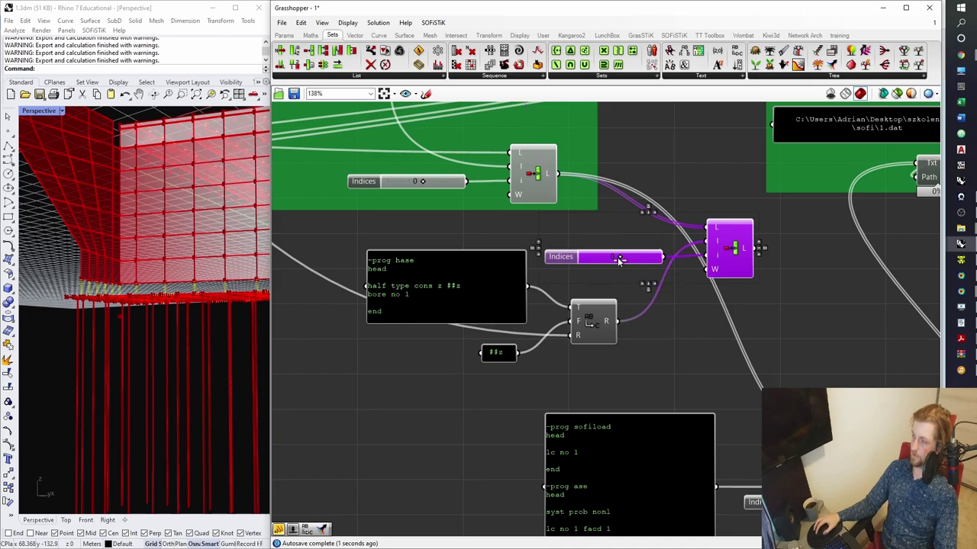
- Set the copied Indices slider to -1 and reroute the downstream connection to start from the copied Insert Items output
{"action": "left_click_drag", "start_coordinate": [620, 258], "coordinate": [594, 261]}
{"action": "double_click", "coordinate": [726, 311]}
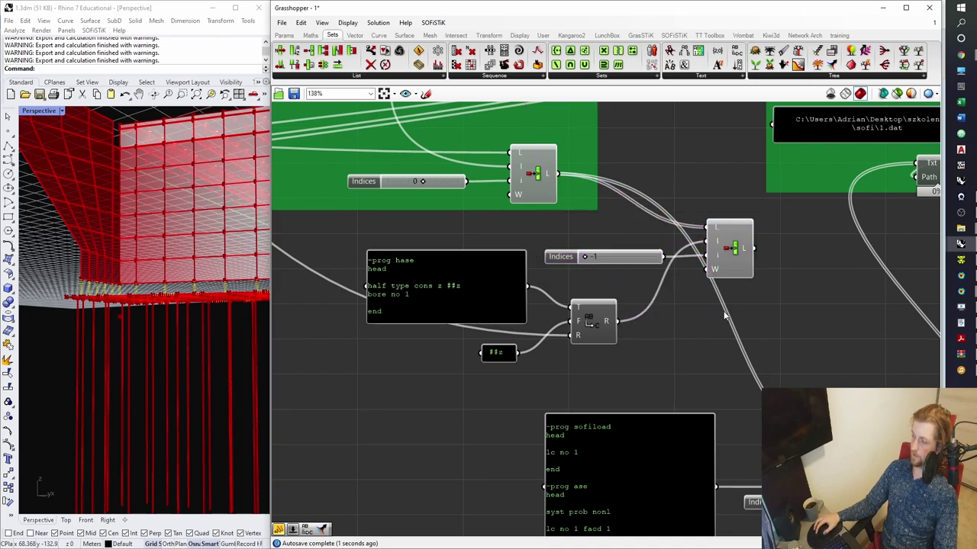
{"action": "left_click_drag", "start_coordinate": [754, 248], "coordinate": [723, 310]}
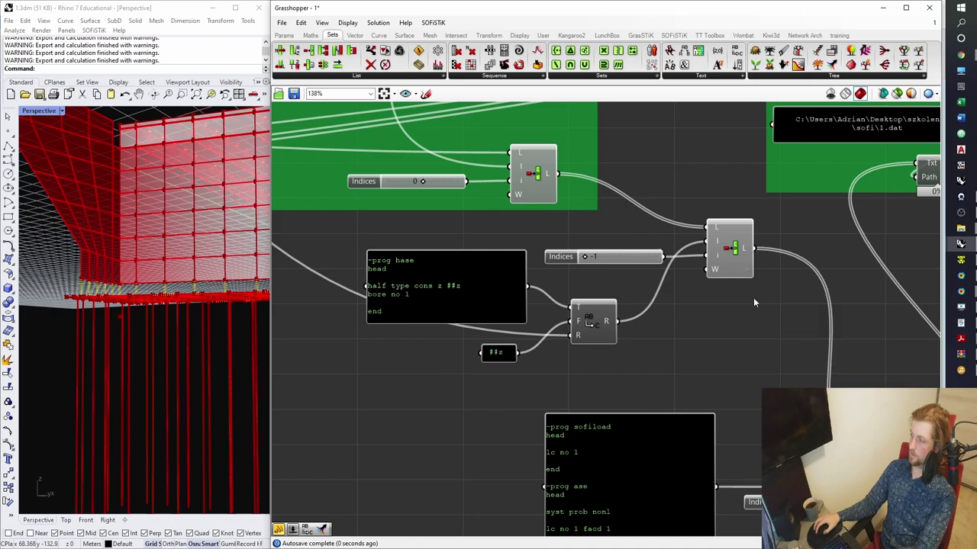
- Switch to SOFiSTiK Text Editor, reload the regenerated 1.dat and start its calculation
{"action": "left_click", "coordinate": [961, 259]}
{"action": "left_click", "coordinate": [522, 294]}
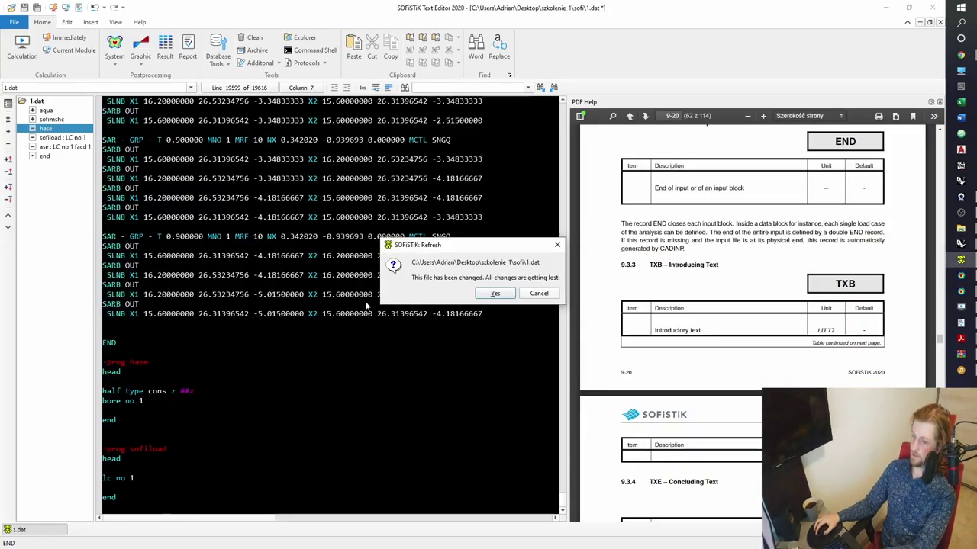
{"action": "left_click", "coordinate": [493, 293]}
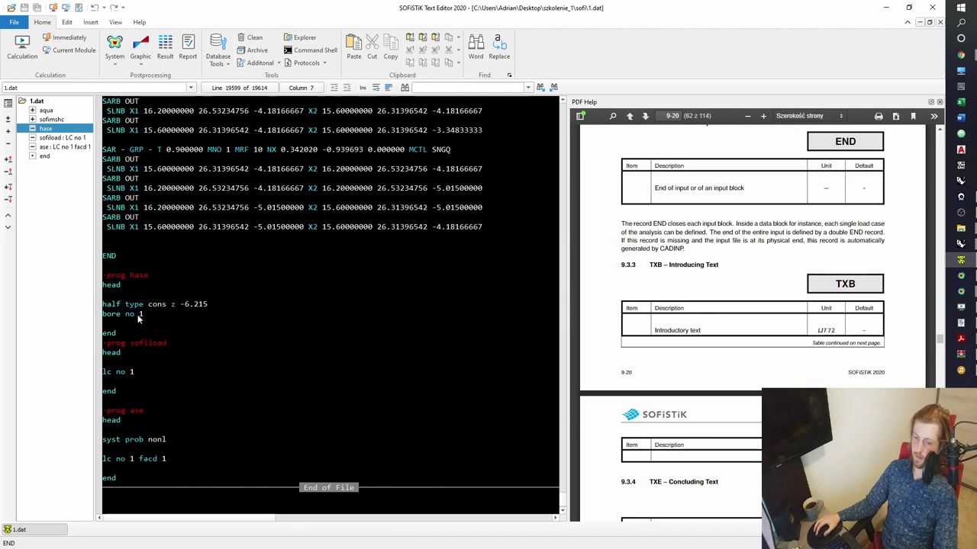
{"action": "left_click", "coordinate": [221, 305]}
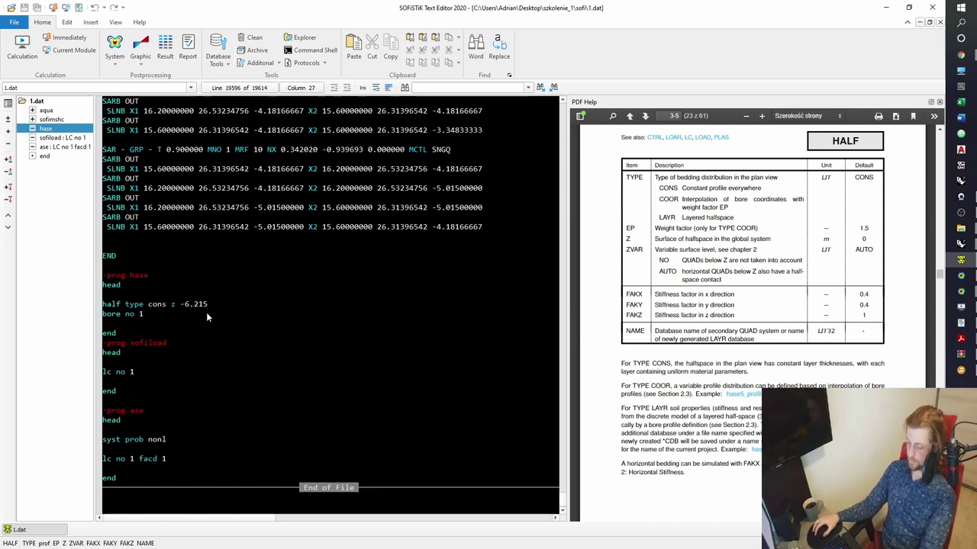
{"action": "key", "text": "ctrl+t"}
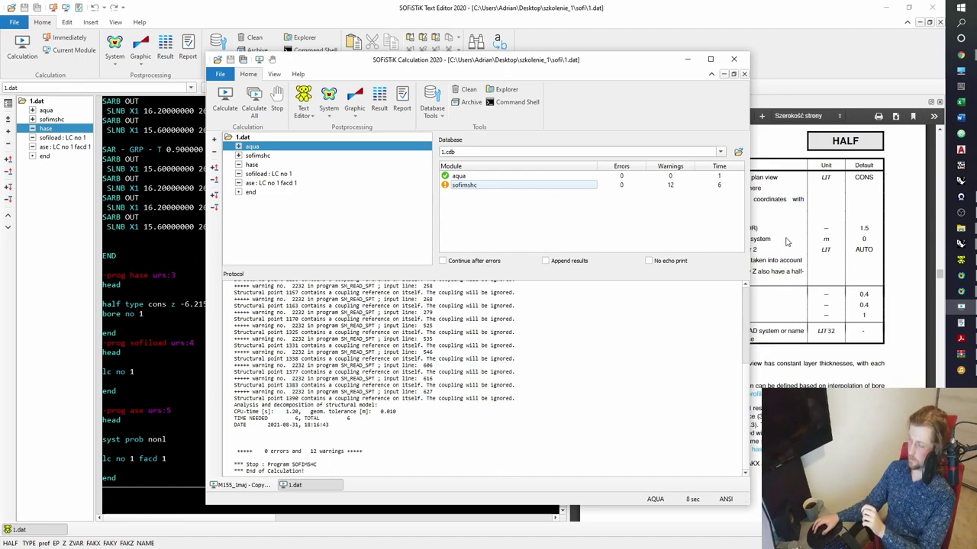
- Return to Grasshopper, open the HASE block panel for text editing and close the editor
{"action": "left_click", "coordinate": [960, 244]}
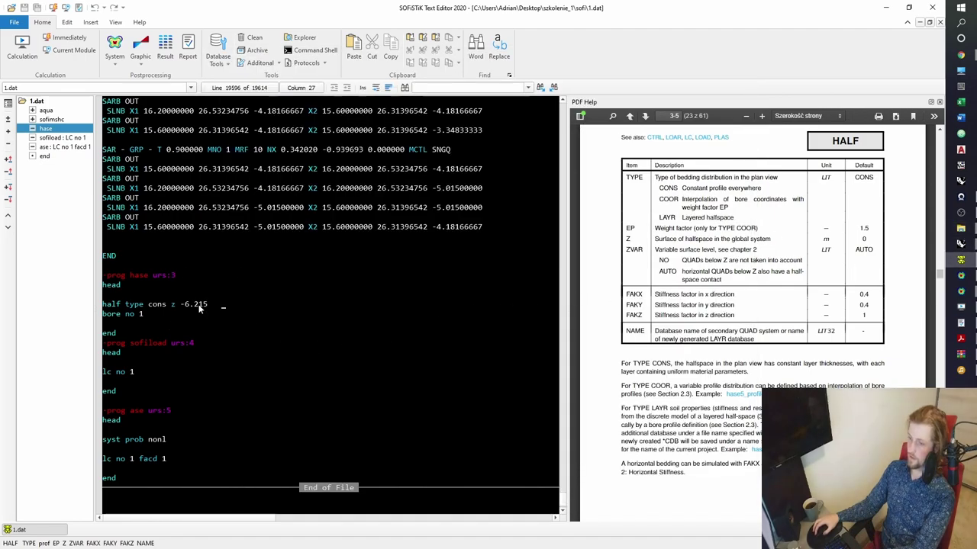
{"action": "left_click", "coordinate": [902, 208]}
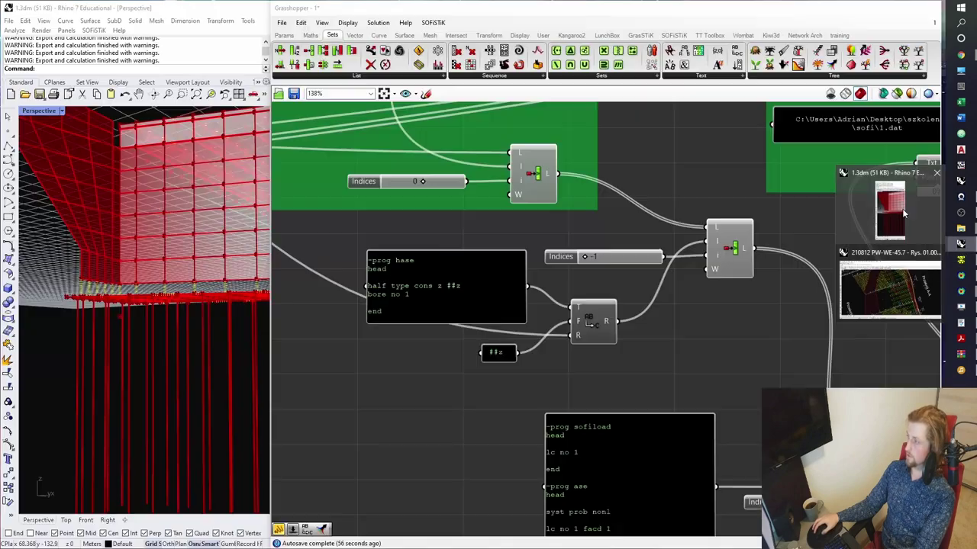
{"action": "double_click", "coordinate": [421, 290]}
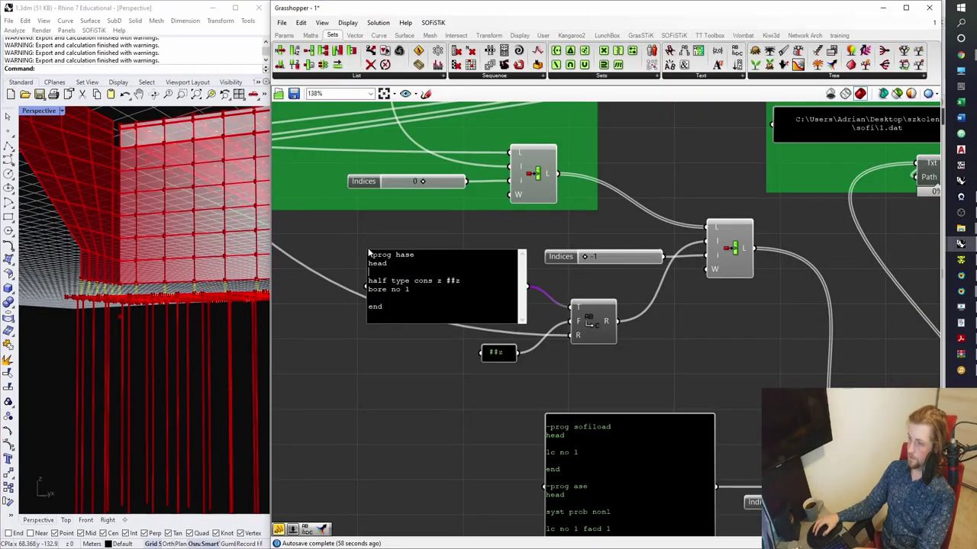
{"action": "left_click", "coordinate": [406, 370]}
- Switch back to the text editor, load the externally changed 1.dat again and rerun the calculation
{"action": "left_click", "coordinate": [960, 261]}
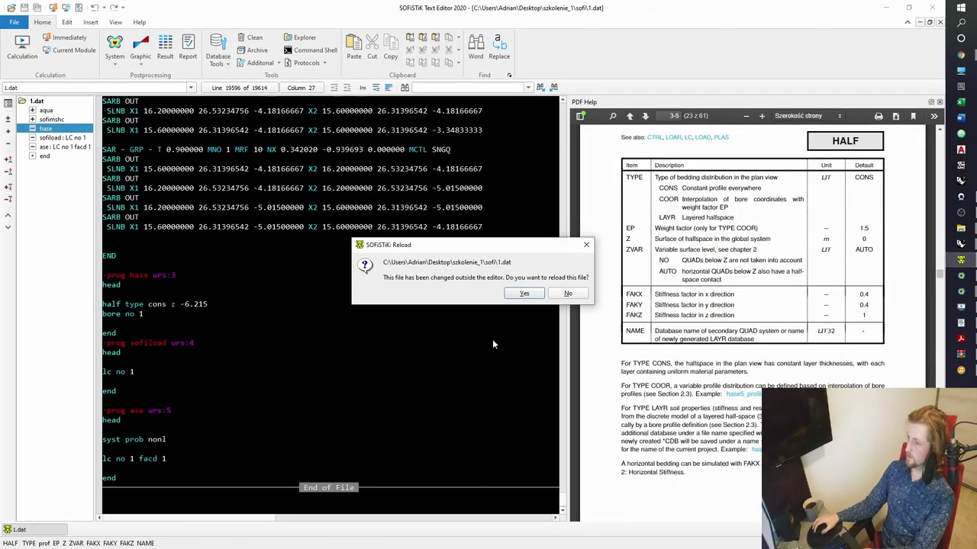
{"action": "left_click", "coordinate": [523, 295]}
{"action": "key", "text": "ctrl+t"}
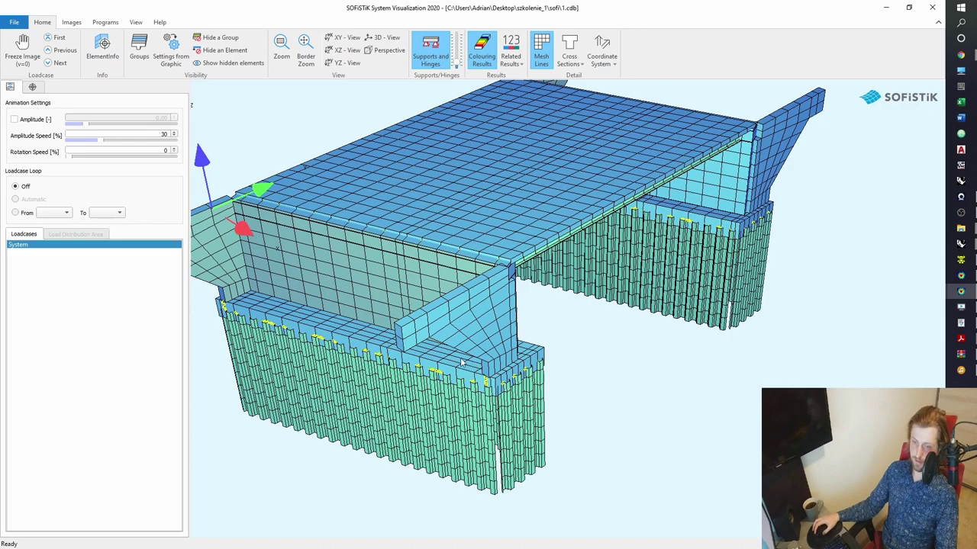
- Inspect the model in System Visualization, open it in SOFiSTiK Graphic and show it in longitudinal side elevation
{"action": "middle_click_drag", "start_coordinate": [424, 226], "coordinate": [458, 259]}
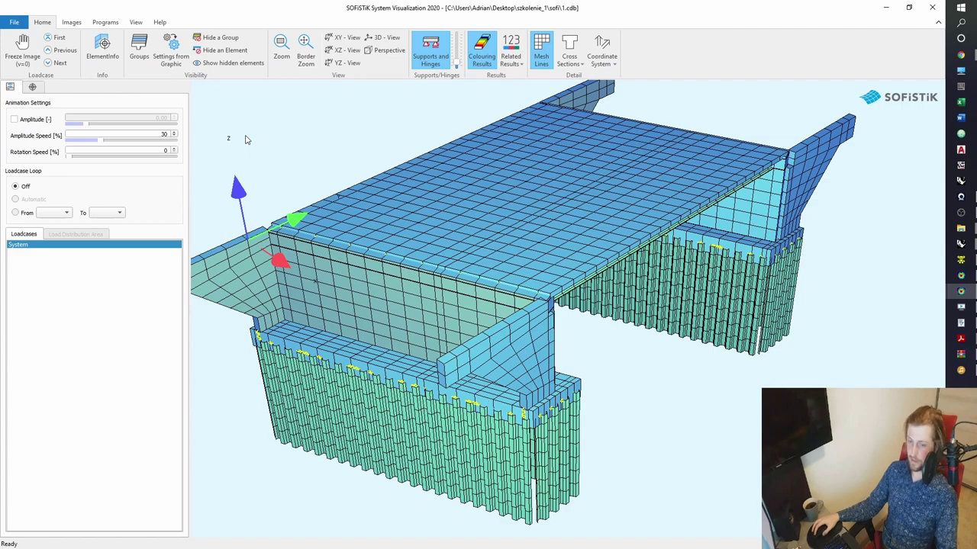
{"action": "left_click", "coordinate": [105, 22]}
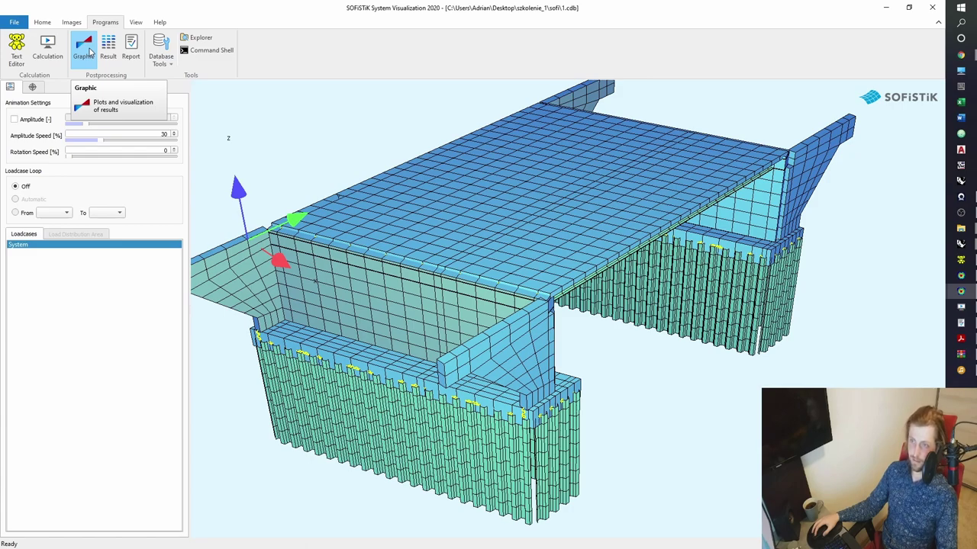
{"action": "left_click", "coordinate": [91, 50]}
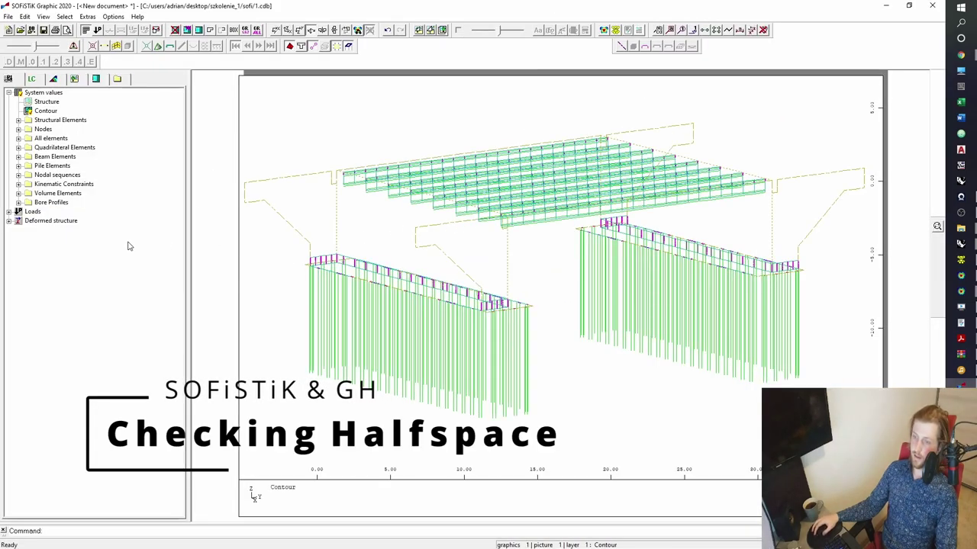
{"action": "left_click", "coordinate": [289, 31]}
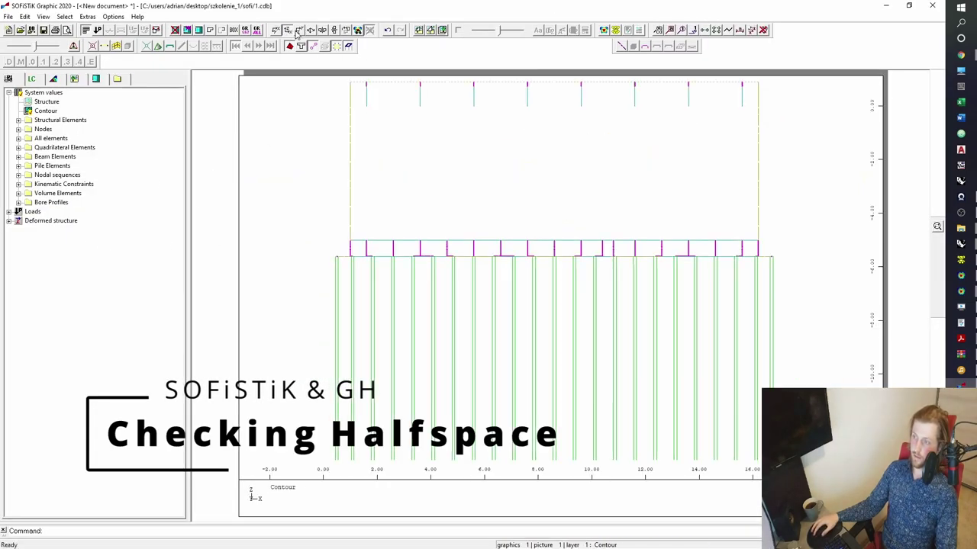
{"action": "left_click", "coordinate": [296, 31]}
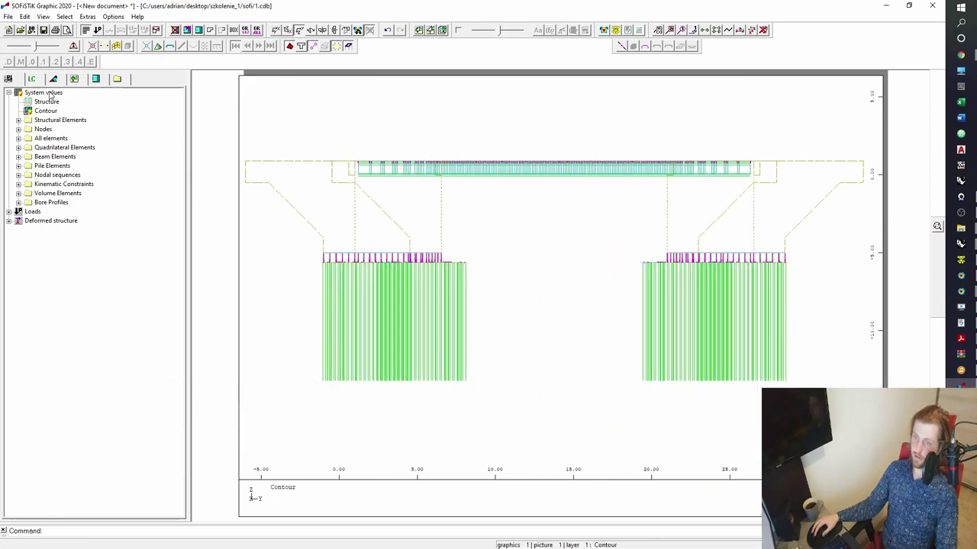
- Display the bore profile's position and direction, followed by the X, Y and Z coordinates of its strata
{"action": "left_click", "coordinate": [18, 203]}
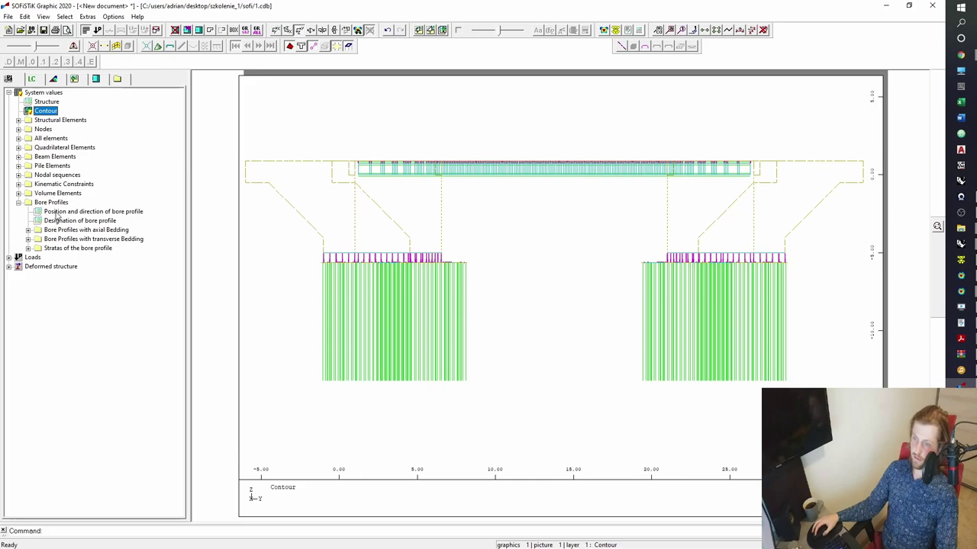
{"action": "left_click", "coordinate": [60, 213]}
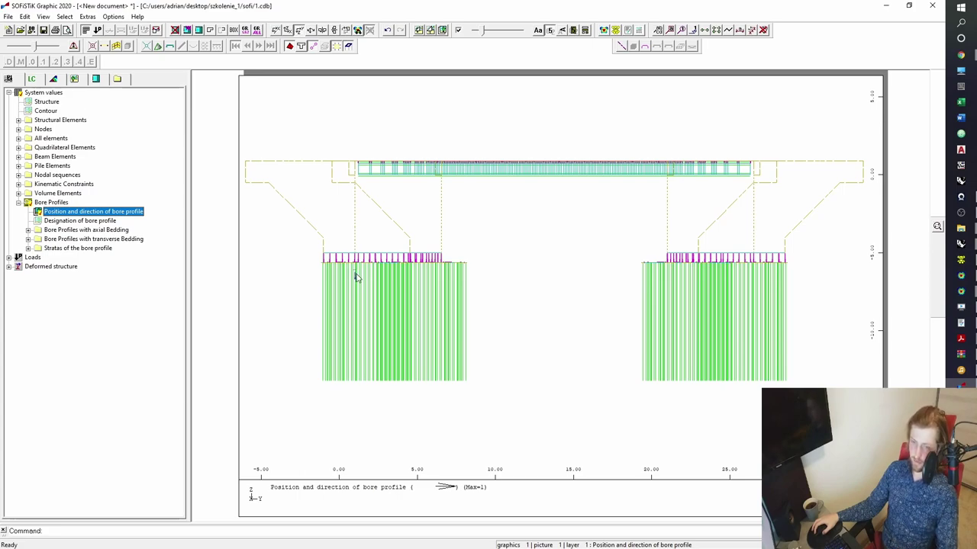
{"action": "left_click", "coordinate": [27, 248]}
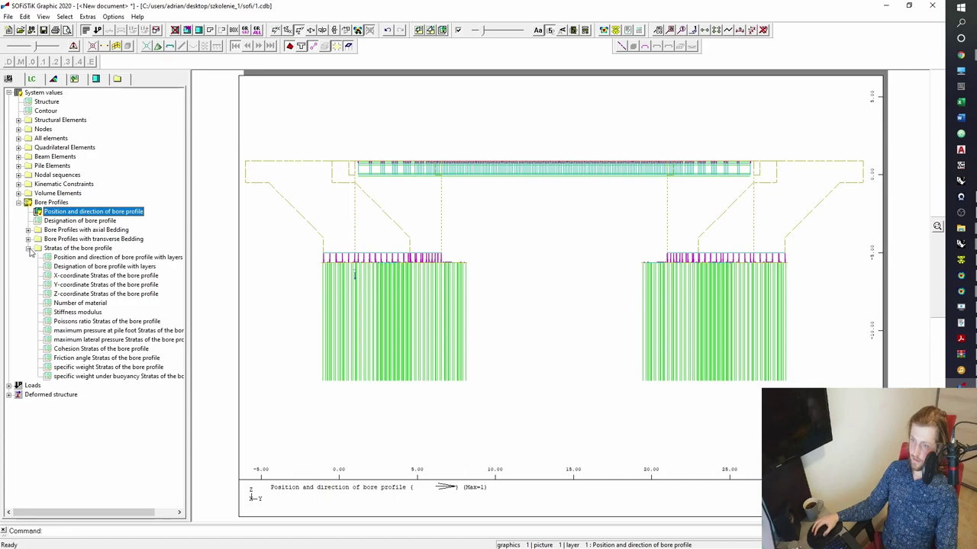
{"action": "left_click", "coordinate": [88, 276]}
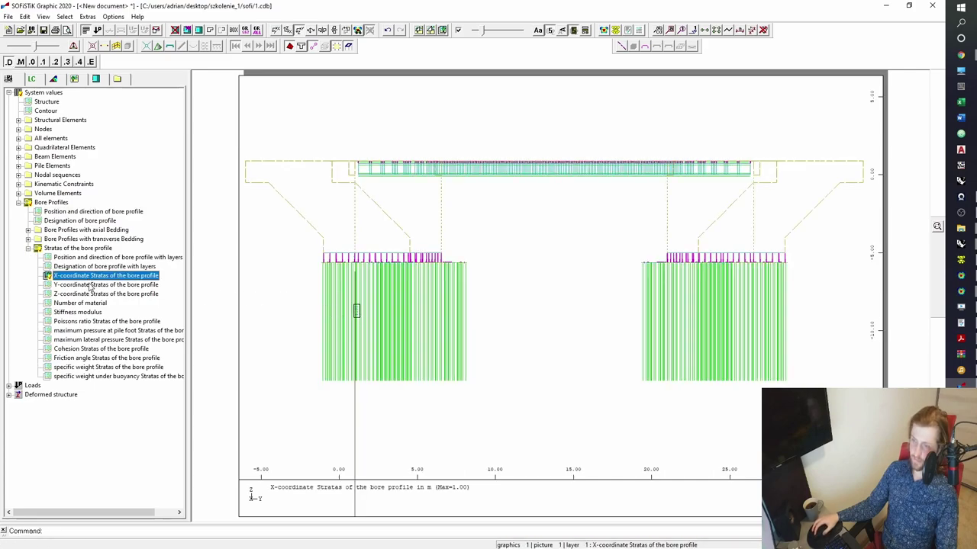
{"action": "left_click", "coordinate": [73, 285]}
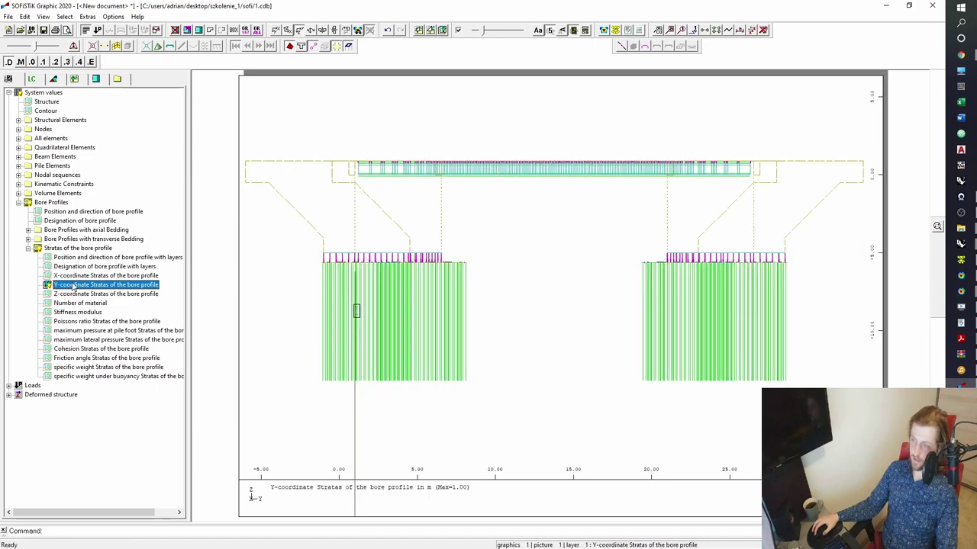
{"action": "left_click", "coordinate": [73, 294]}
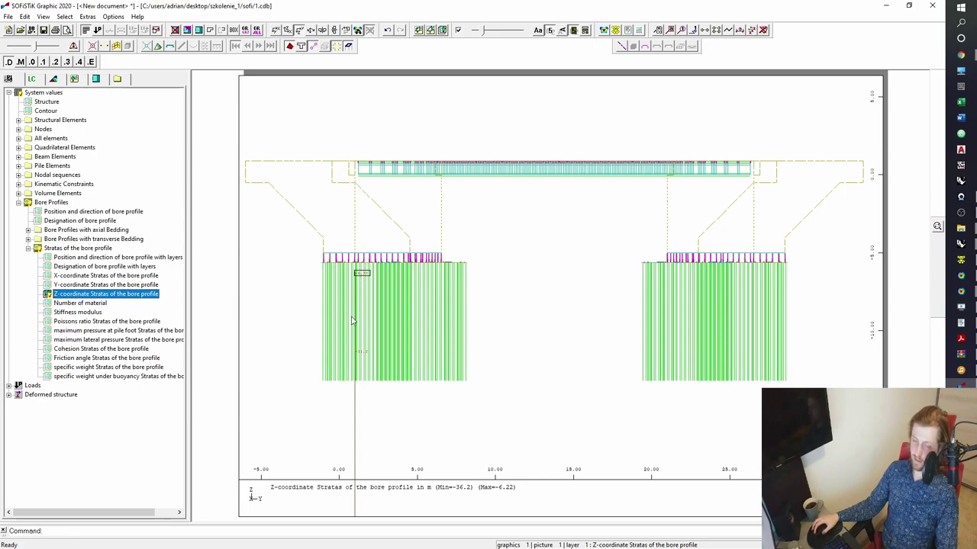
- Display the strata's material numbers at a larger scale and their stiffness modulus to check the soil layers
{"action": "left_click", "coordinate": [99, 304]}
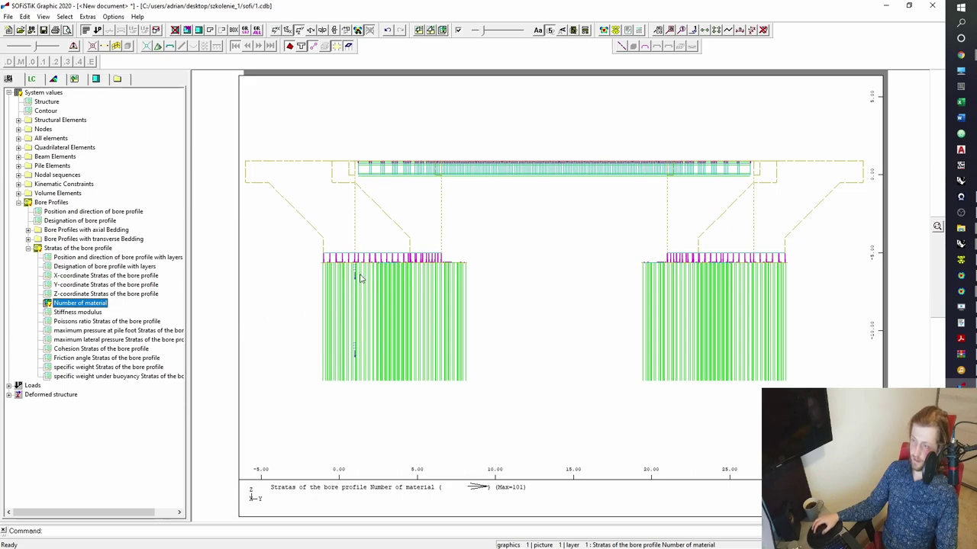
{"action": "left_click", "coordinate": [487, 32]}
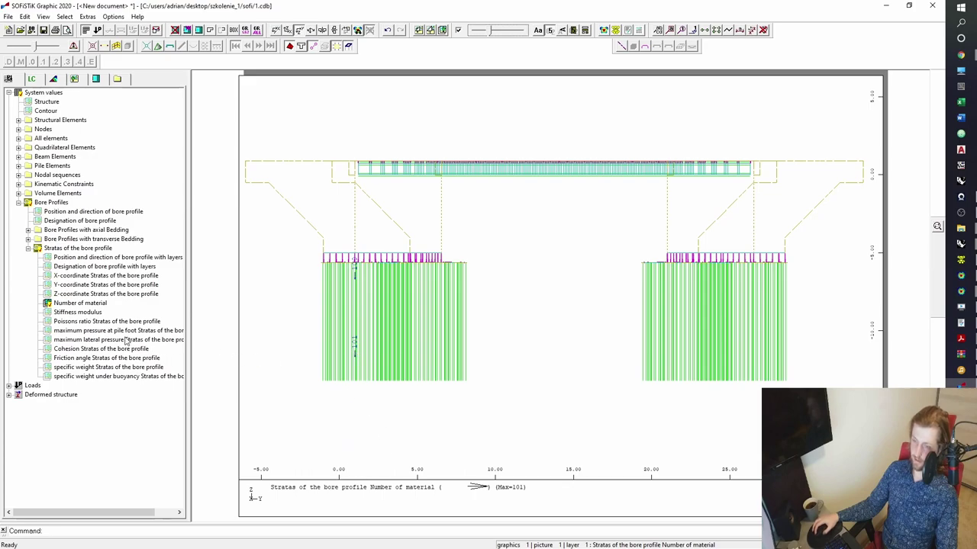
{"action": "left_click", "coordinate": [91, 313]}
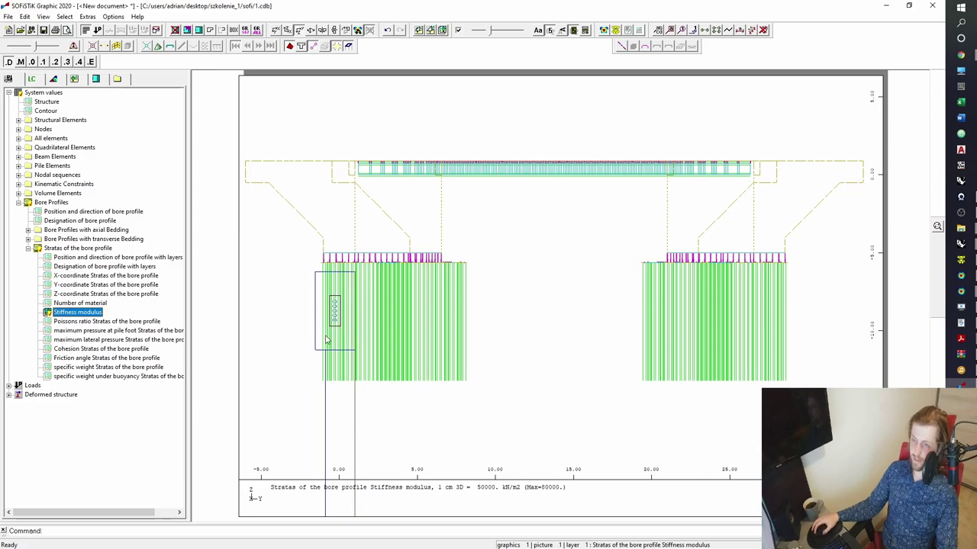
- Display the bore profile strata's Poisson's ratio, maximum pressure at pile foot, cohesion and friction angle
{"action": "left_click", "coordinate": [153, 322]}
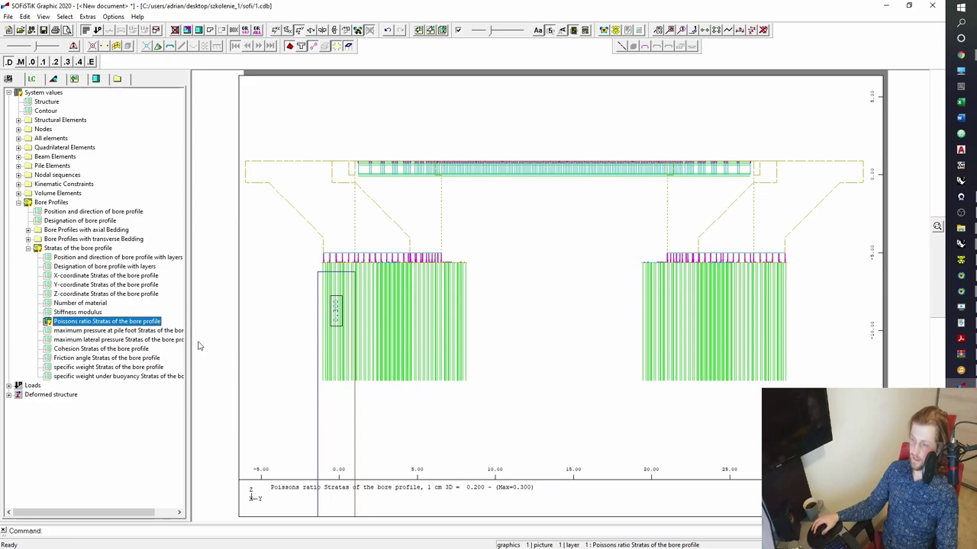
{"action": "left_click", "coordinate": [155, 333]}
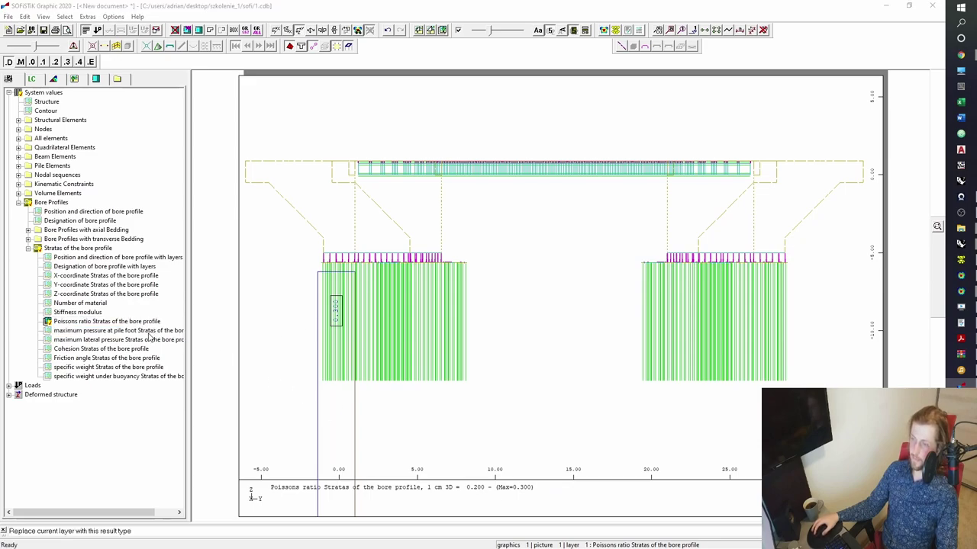
{"action": "double_click", "coordinate": [128, 336]}
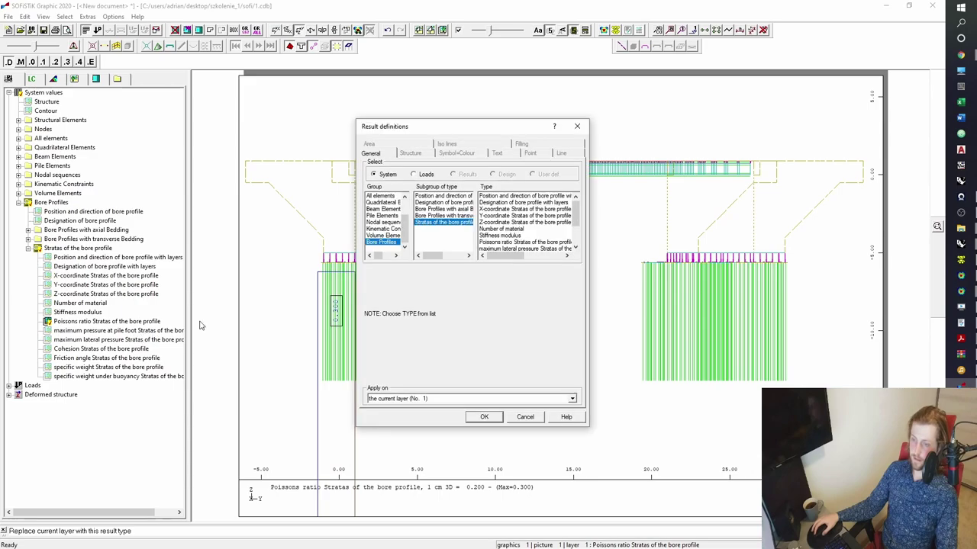
{"action": "left_click", "coordinate": [524, 418]}
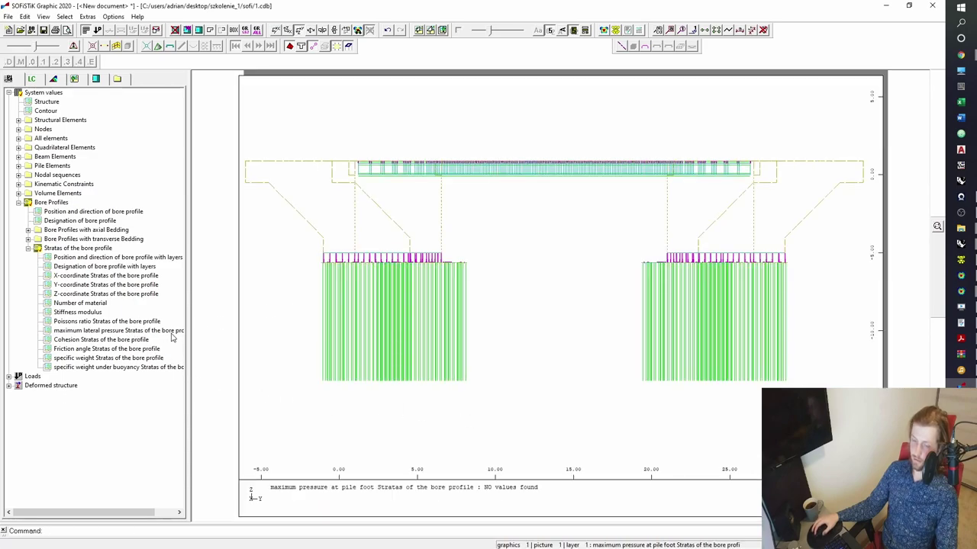
{"action": "left_click", "coordinate": [104, 341]}
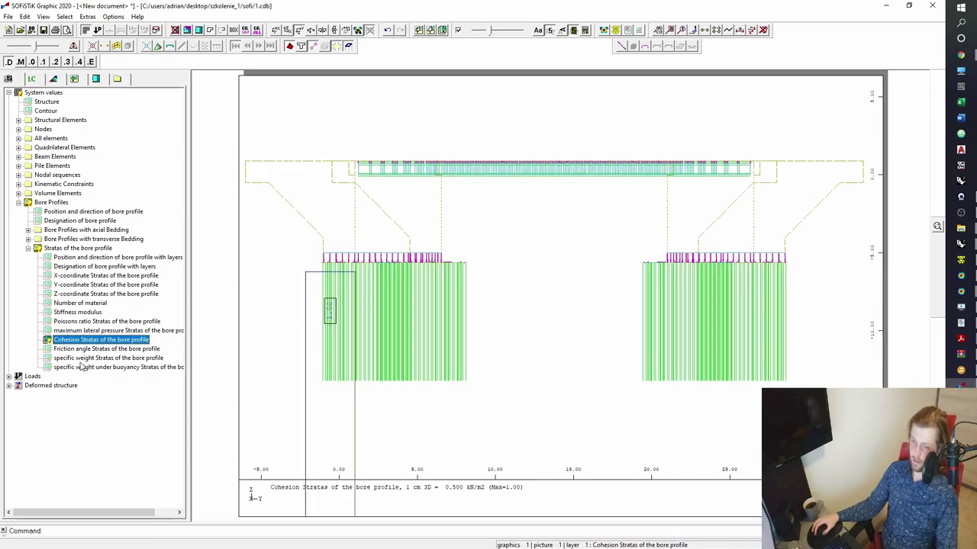
{"action": "left_click", "coordinate": [98, 350]}
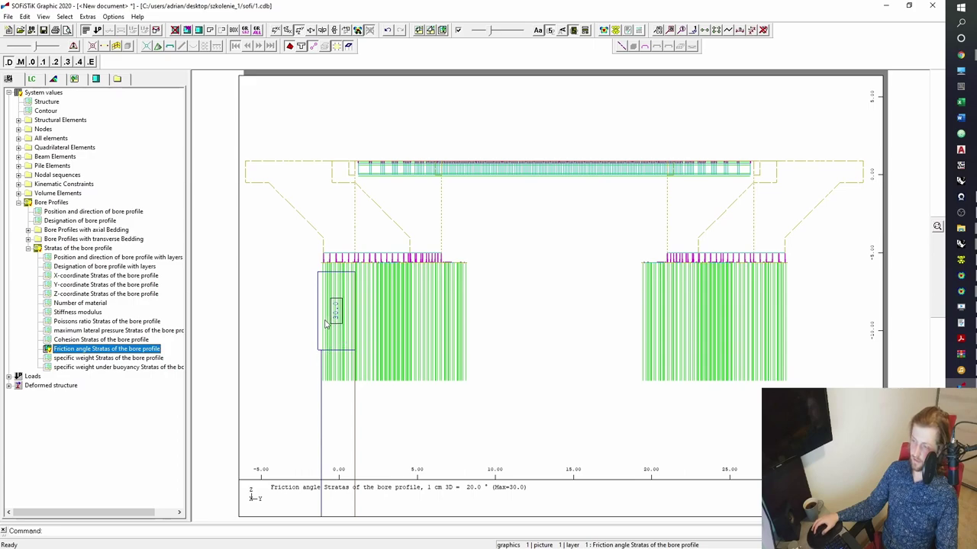
- Examine the strata's friction angle plot in axonometric and plan views, fit the plan to the window and return to the axonometric view
{"action": "left_click", "coordinate": [310, 31]}
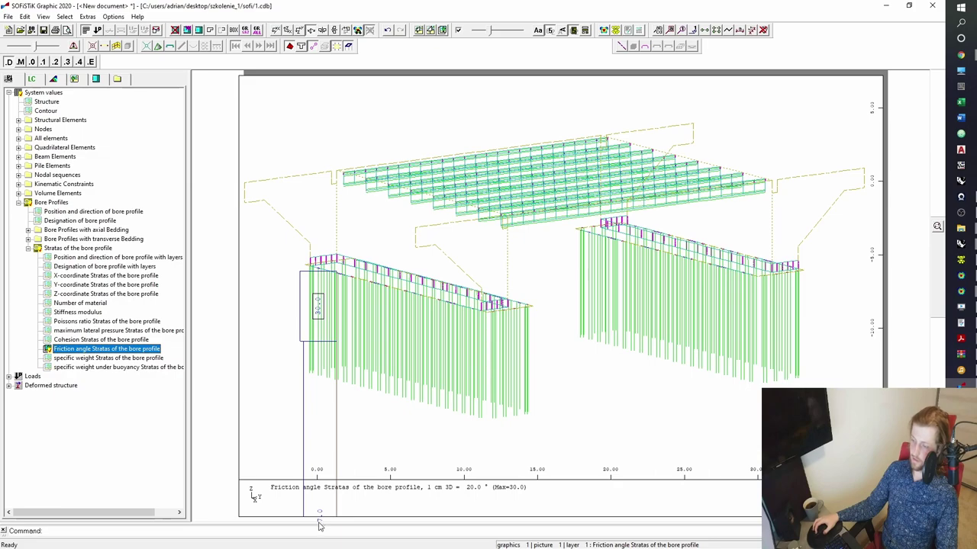
{"action": "scroll", "coordinate": [324, 513], "scroll_direction": "down", "scroll_amount": 3}
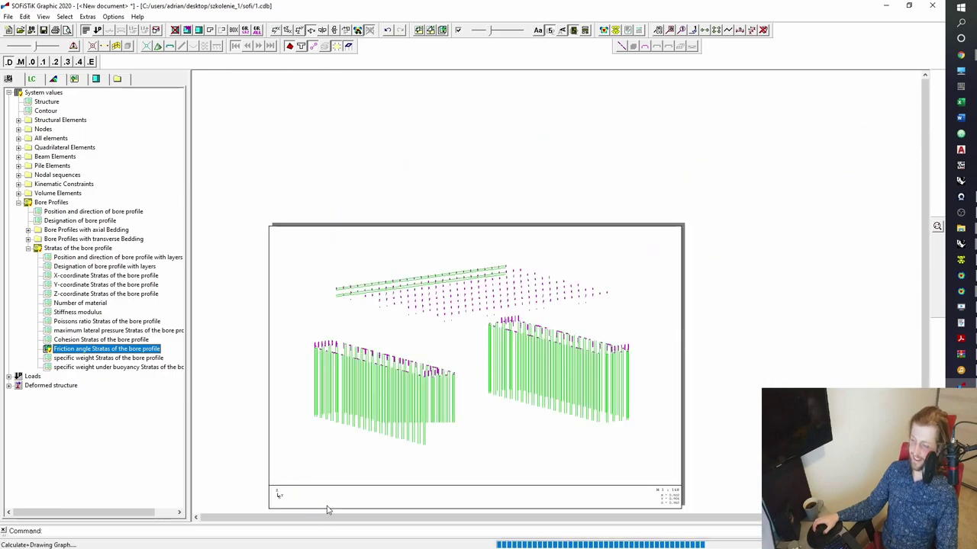
{"action": "scroll", "coordinate": [328, 510], "scroll_direction": "down", "scroll_amount": 3}
{"action": "scroll", "coordinate": [324, 522], "scroll_direction": "up", "scroll_amount": 5}
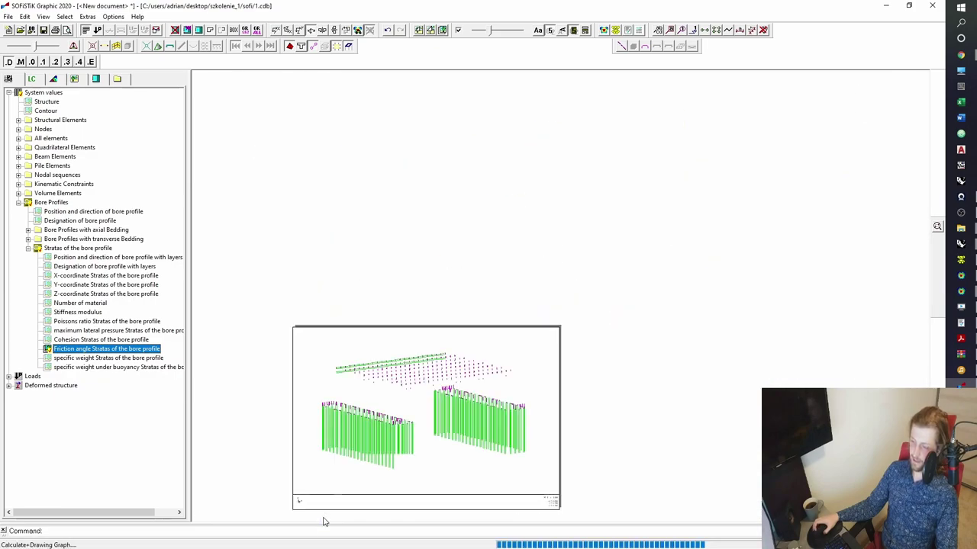
{"action": "scroll", "coordinate": [324, 519], "scroll_direction": "up", "scroll_amount": 3}
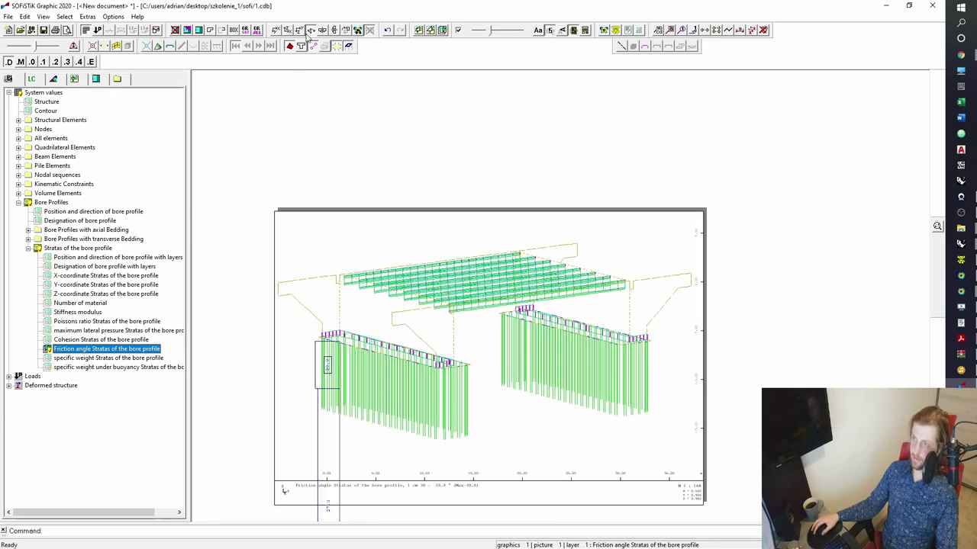
{"action": "left_click", "coordinate": [278, 31]}
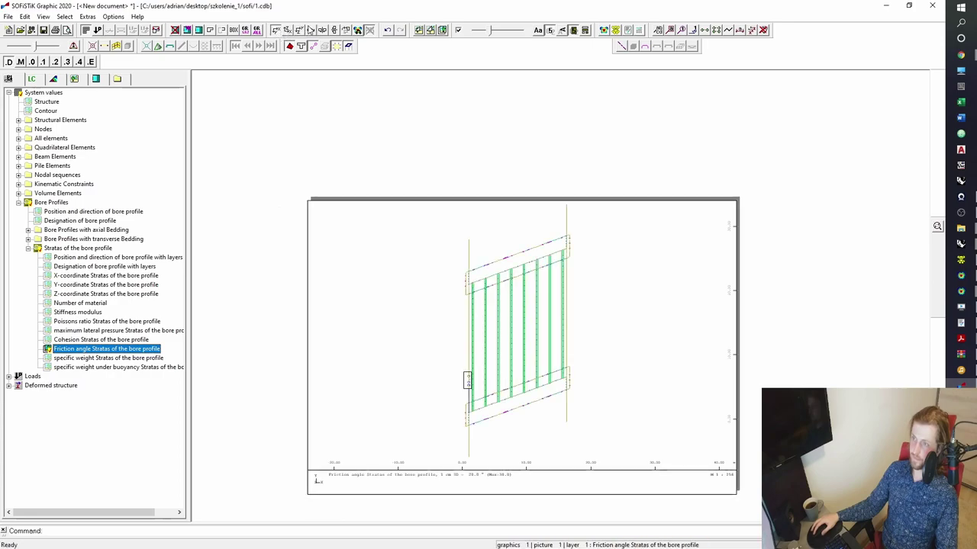
{"action": "left_click", "coordinate": [344, 31]}
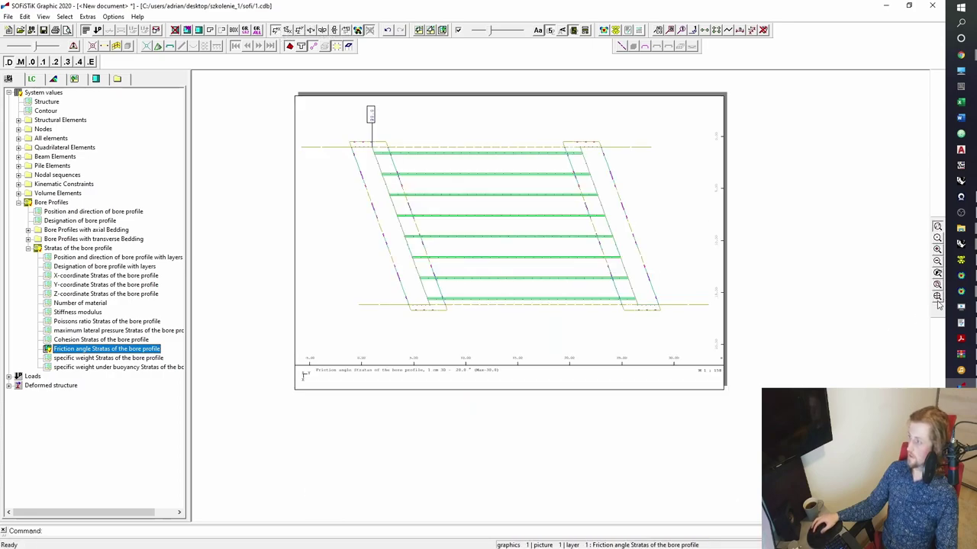
{"action": "left_click", "coordinate": [937, 298]}
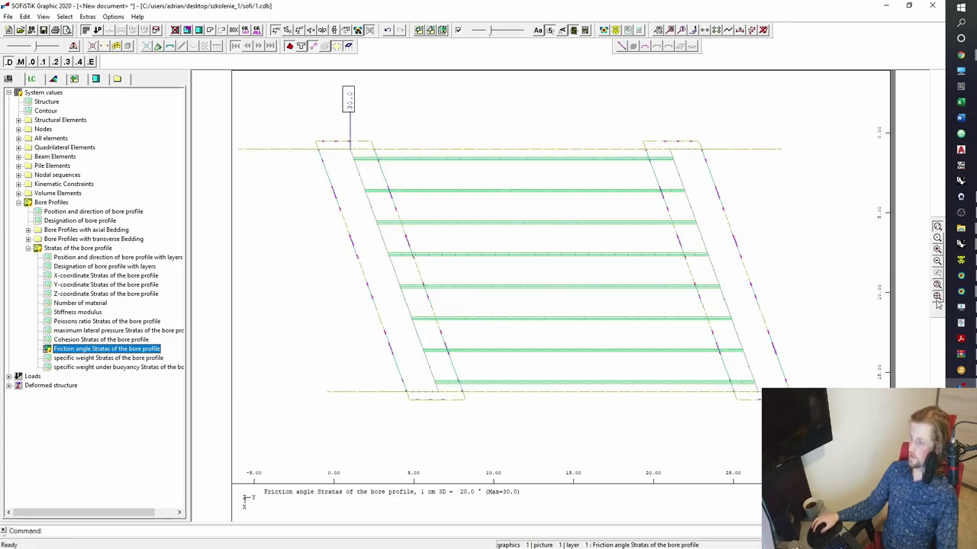
{"action": "left_click", "coordinate": [312, 31]}
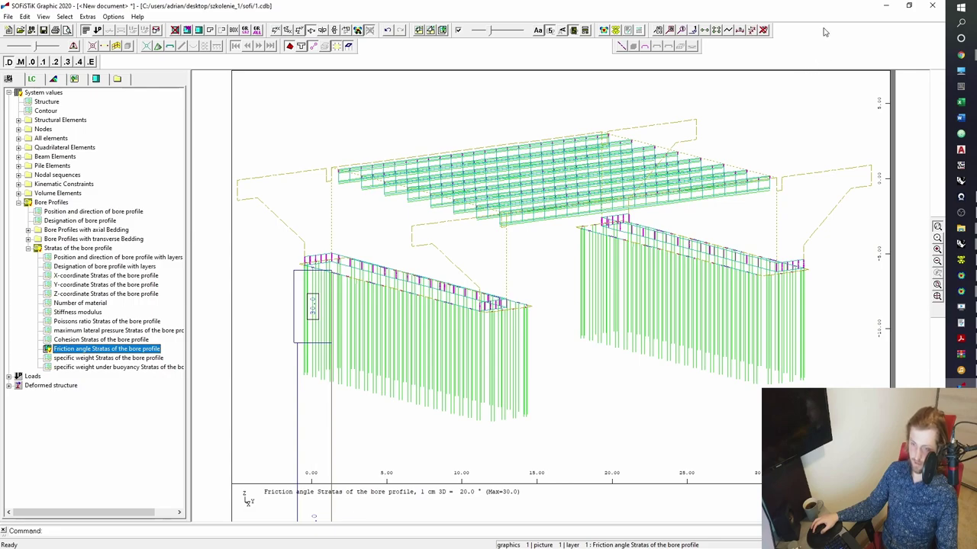
- Leave SOFiSTiK Graphic, switch to Grasshopper and review the panel holding the sofiload and ase program blocks
{"action": "left_click", "coordinate": [890, 6]}
{"action": "left_click", "coordinate": [885, 6]}
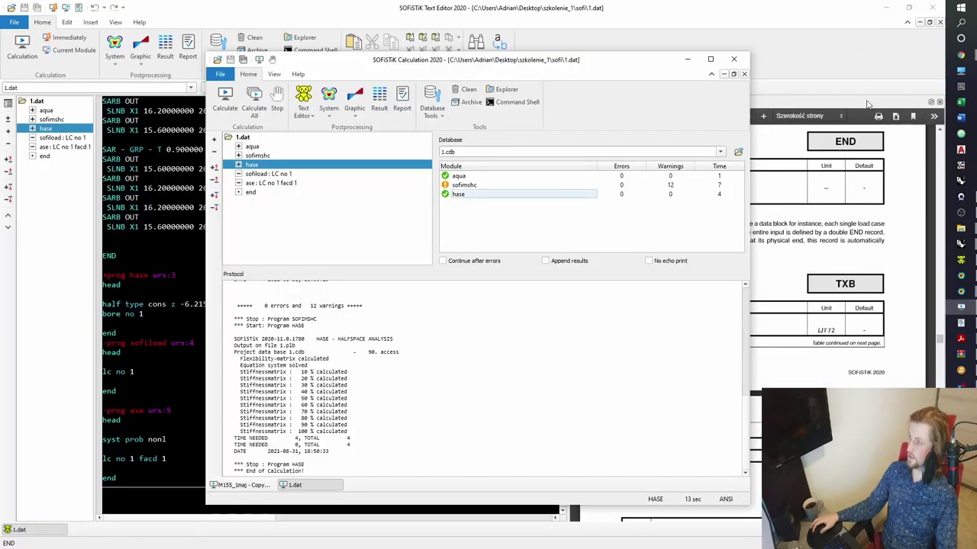
{"action": "mouse_move", "coordinate": [960, 243]}
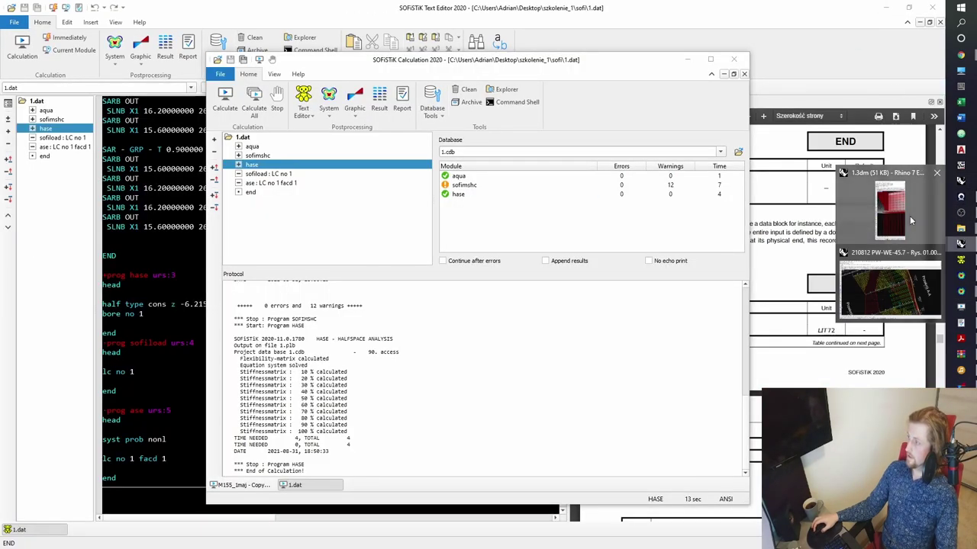
{"action": "left_click", "coordinate": [911, 220]}
{"action": "scroll", "coordinate": [662, 232], "scroll_direction": "down", "scroll_amount": 3}
{"action": "right_click_drag", "start_coordinate": [651, 277], "coordinate": [576, 244]}
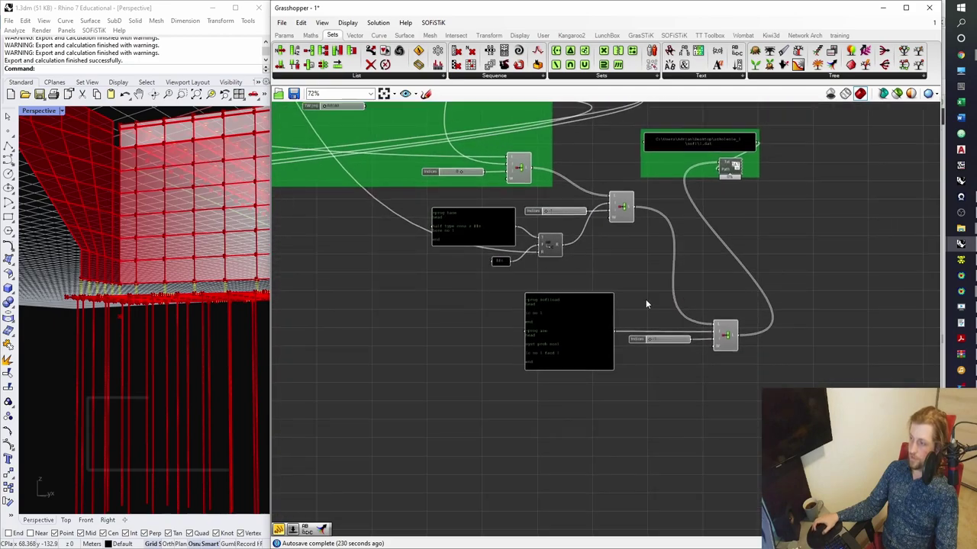
{"action": "scroll", "coordinate": [645, 305], "scroll_direction": "up", "scroll_amount": 3}
{"action": "right_click_drag", "start_coordinate": [449, 361], "coordinate": [579, 332]}
{"action": "scroll", "coordinate": [550, 341], "scroll_direction": "up", "scroll_amount": 1}
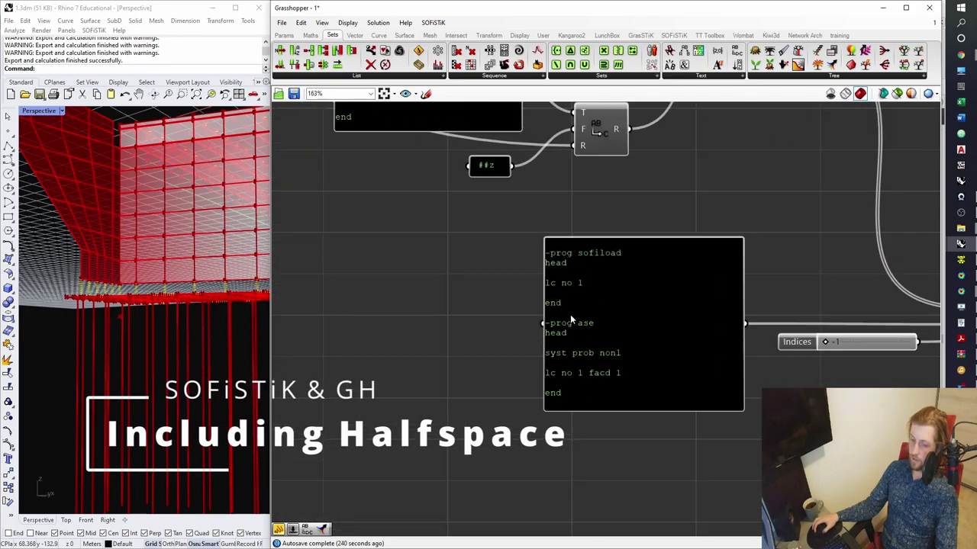
{"action": "right_click_drag", "start_coordinate": [621, 300], "coordinate": [601, 223]}
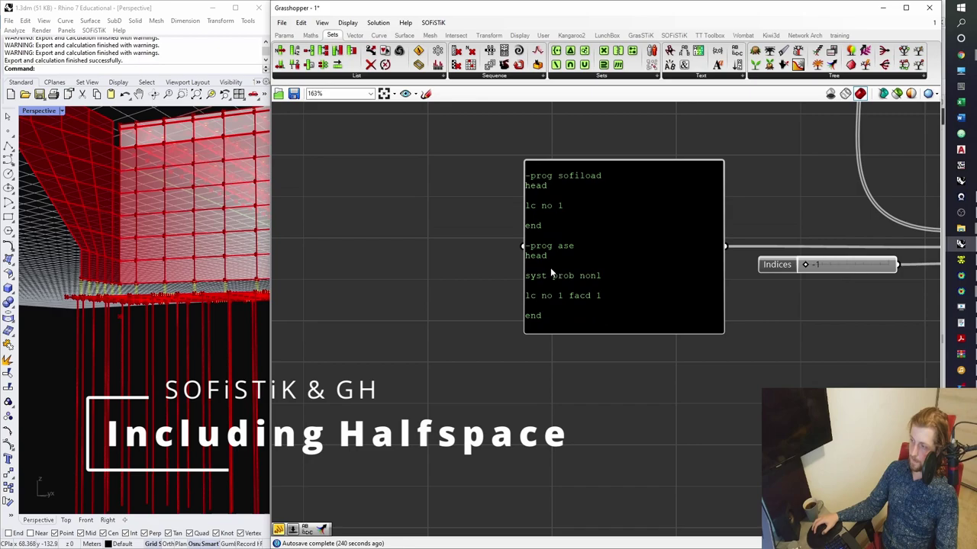
{"action": "scroll", "coordinate": [564, 261], "scroll_direction": "up", "scroll_amount": 2}
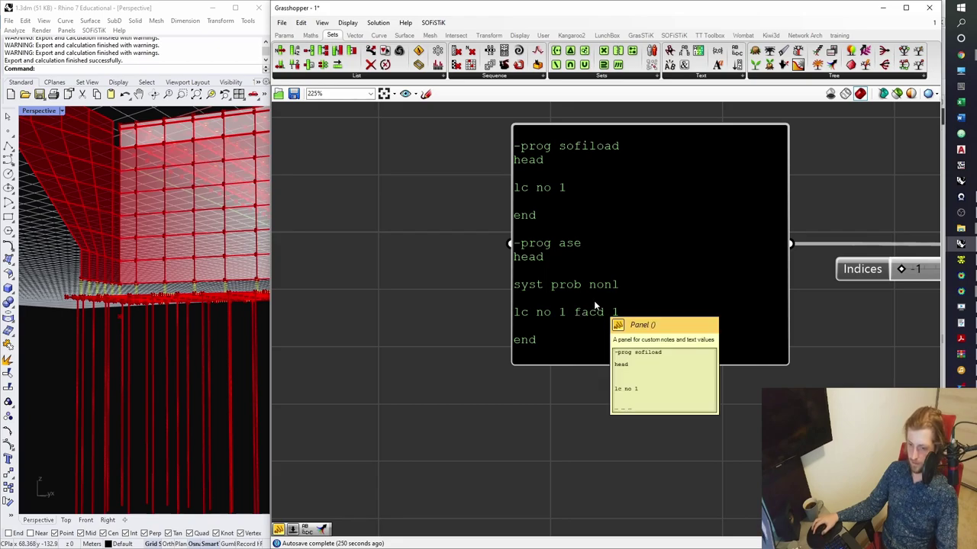
- Switch to SOFiSTiK Text Editor and add "stex opt iter" beneath the syst line of the ase block, keeping one blank line before the load case
{"action": "left_click", "coordinate": [961, 260]}
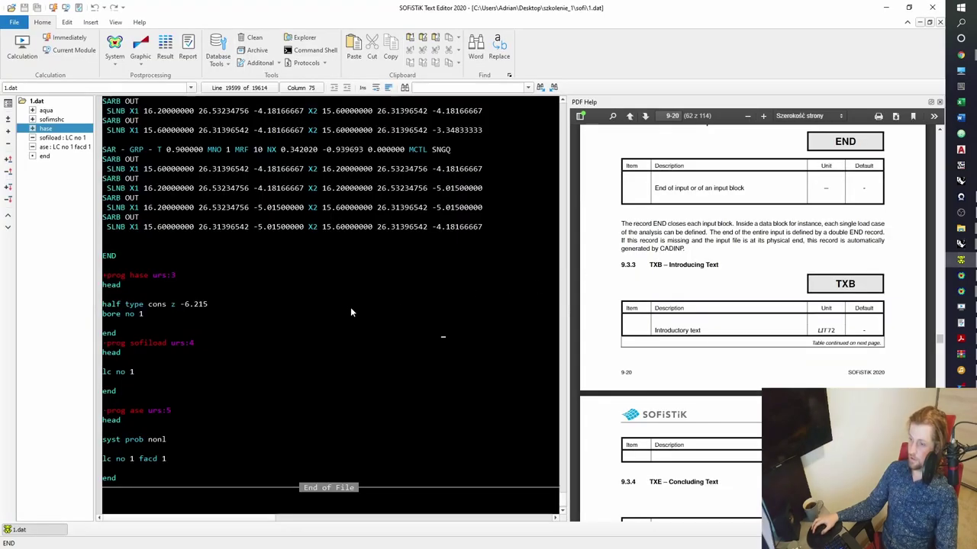
{"action": "left_click", "coordinate": [106, 452]}
{"action": "key", "text": "Return"}
{"action": "key", "text": "Return"}
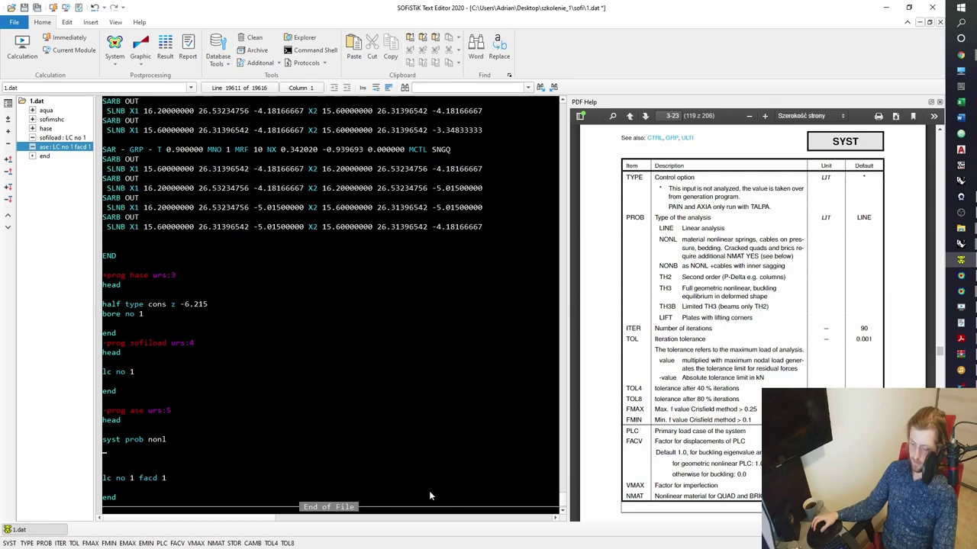
{"action": "type", "text": "stex"}
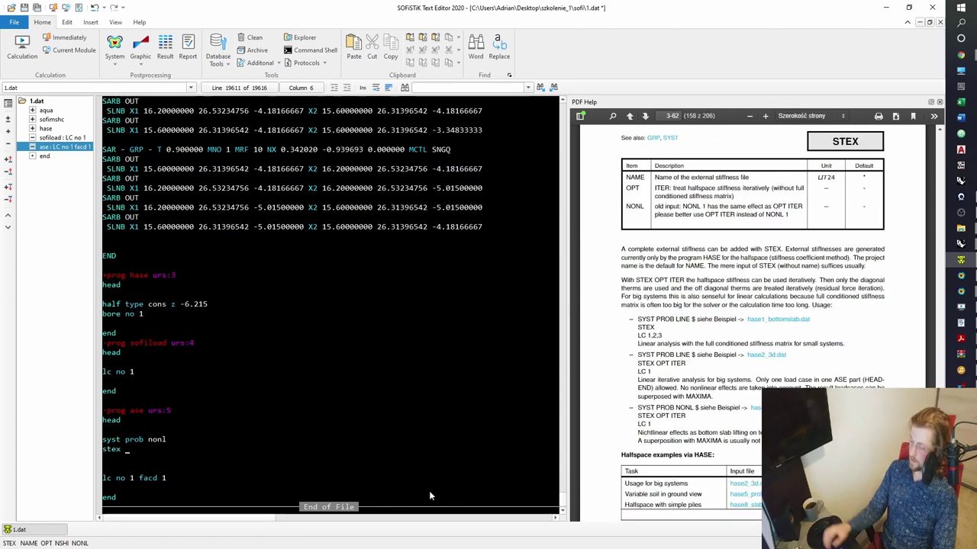
{"action": "scroll", "coordinate": [710, 390], "scroll_direction": "up", "scroll_amount": 1}
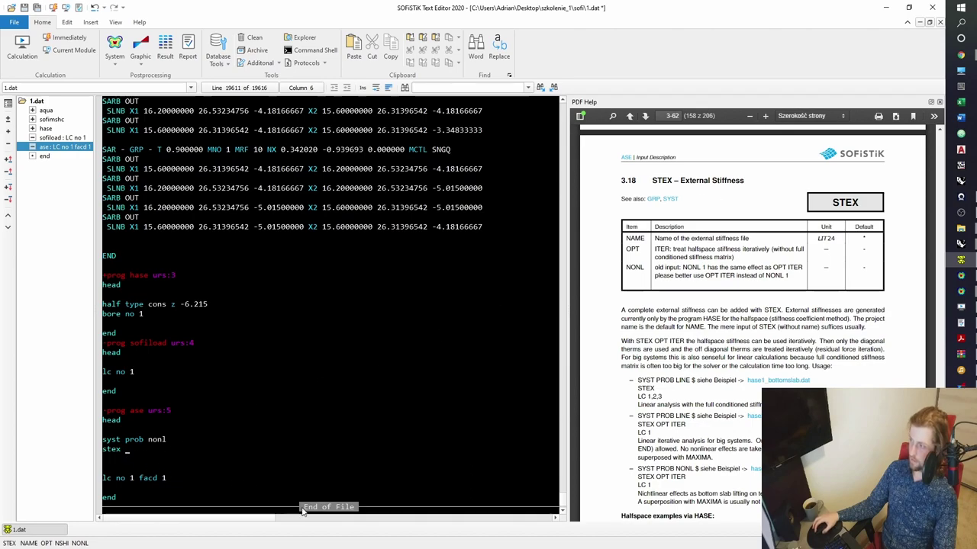
{"action": "type", "text": "opt"}
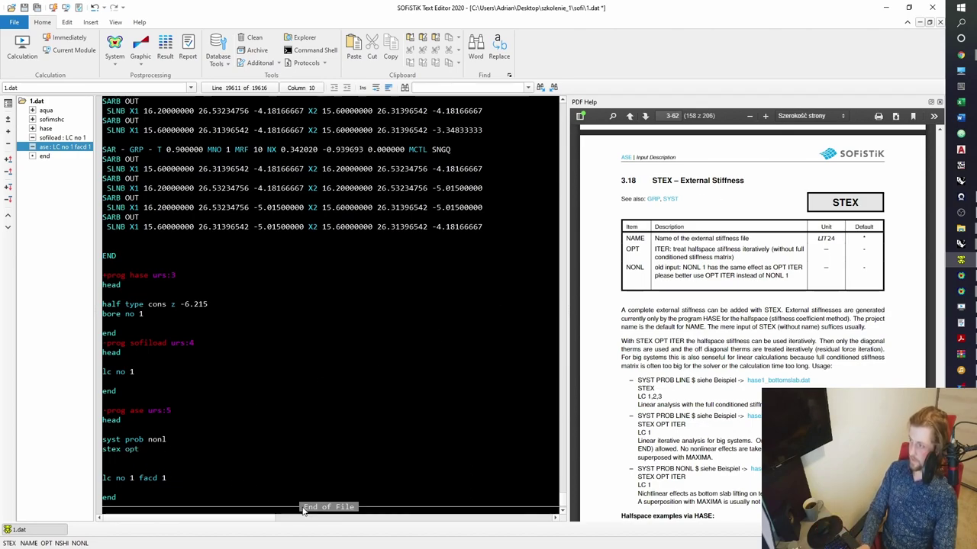
{"action": "type", "text": " iter"}
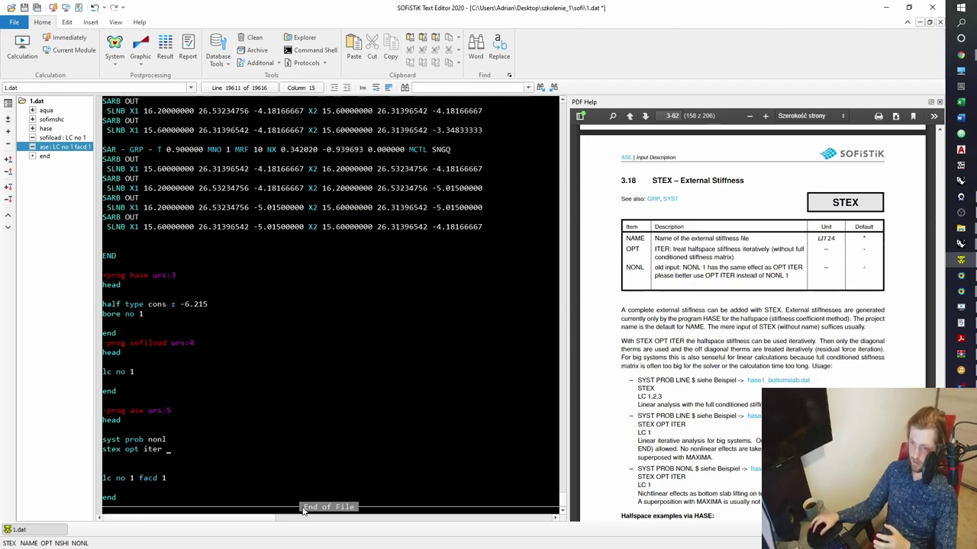
{"action": "left_click", "coordinate": [118, 441]}
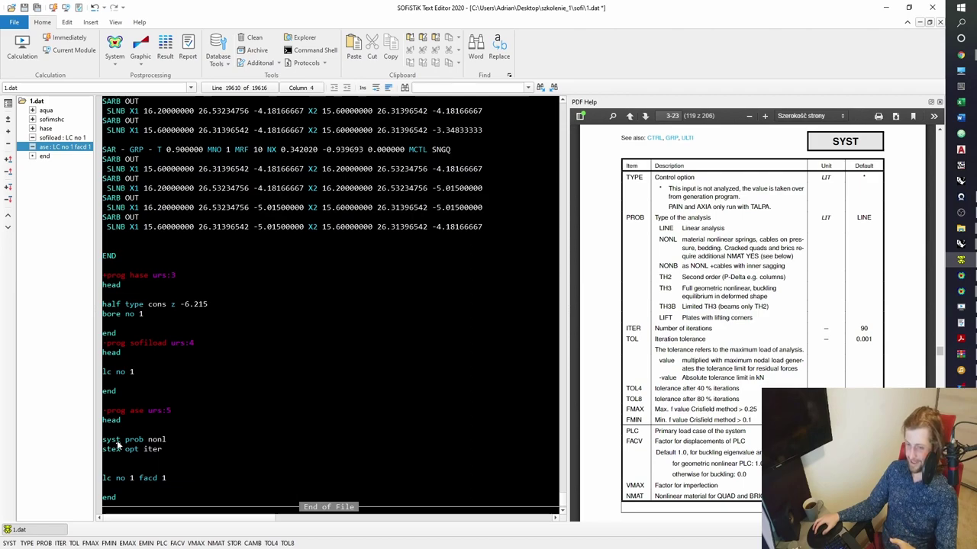
{"action": "left_click", "coordinate": [105, 470]}
{"action": "key", "text": "BackSpace"}
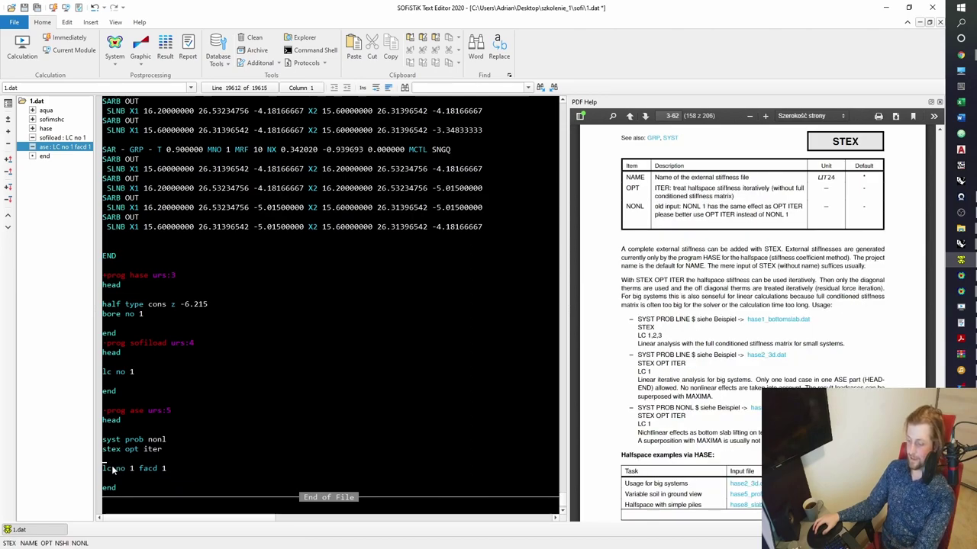
- Save 1.dat, calculate only the sofiload and ase modules and review the iteration protocol
{"action": "key", "text": "ctrl+s"}
{"action": "key", "text": "ctrl+t"}
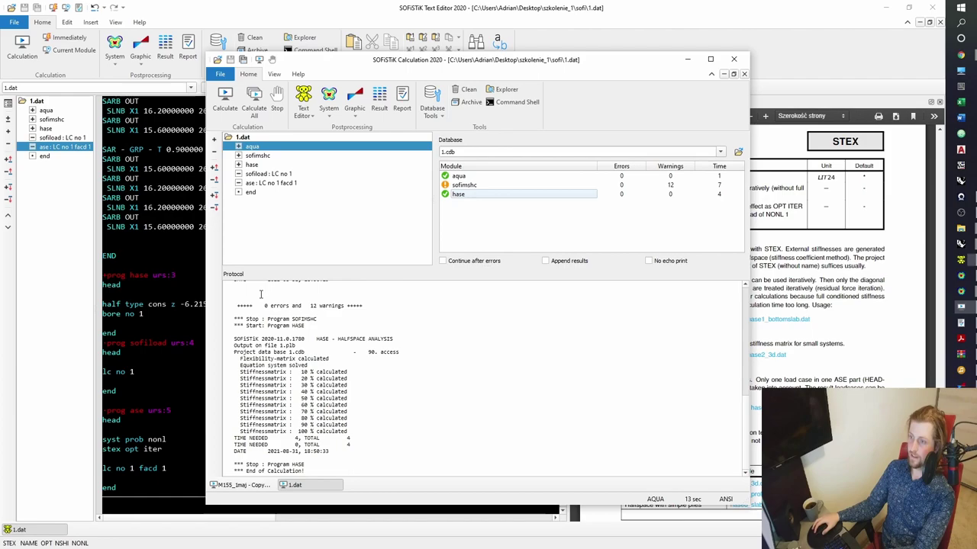
{"action": "double_click", "coordinate": [238, 175]}
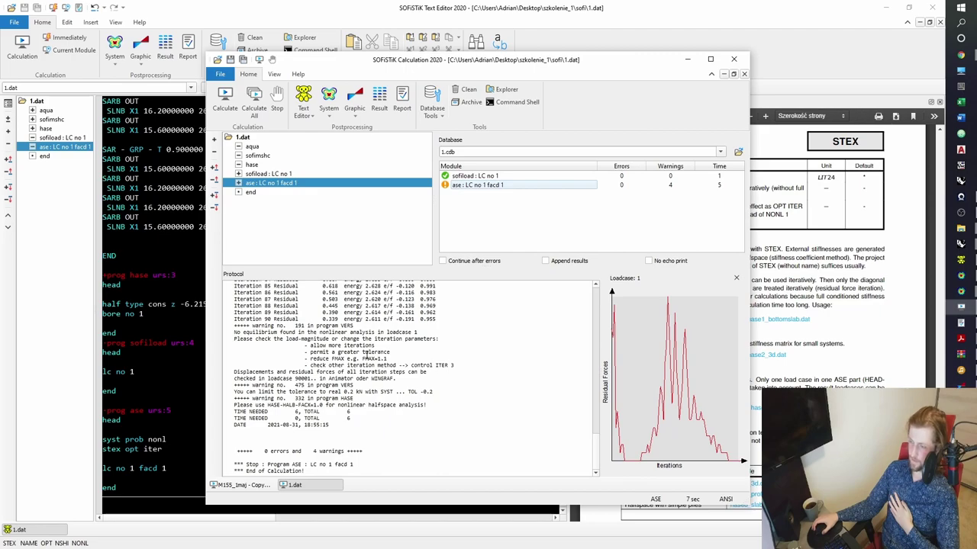
{"action": "scroll", "coordinate": [351, 342], "scroll_direction": "up", "scroll_amount": 3}
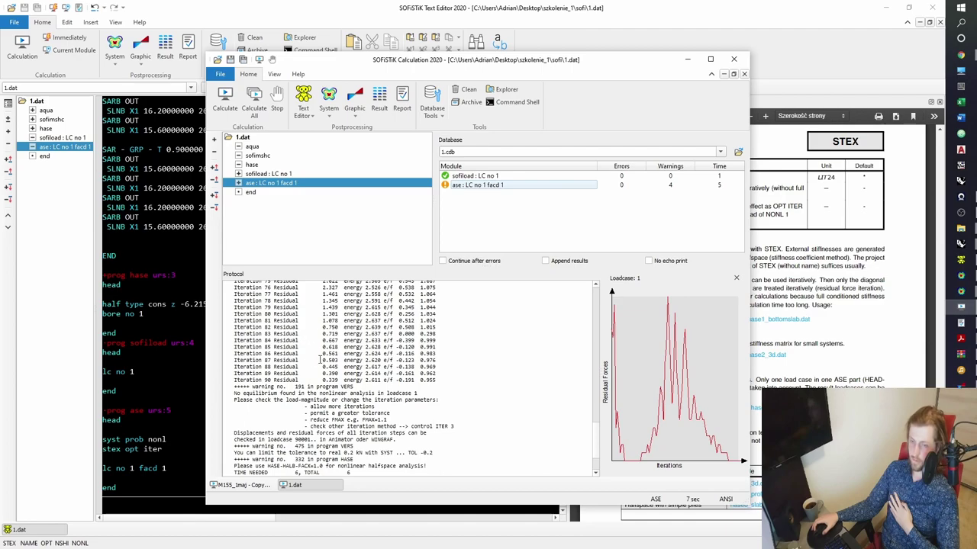
- Extend the ase block's syst record with "iter 400" and switch back to the calculation program
{"action": "left_click", "coordinate": [172, 441]}
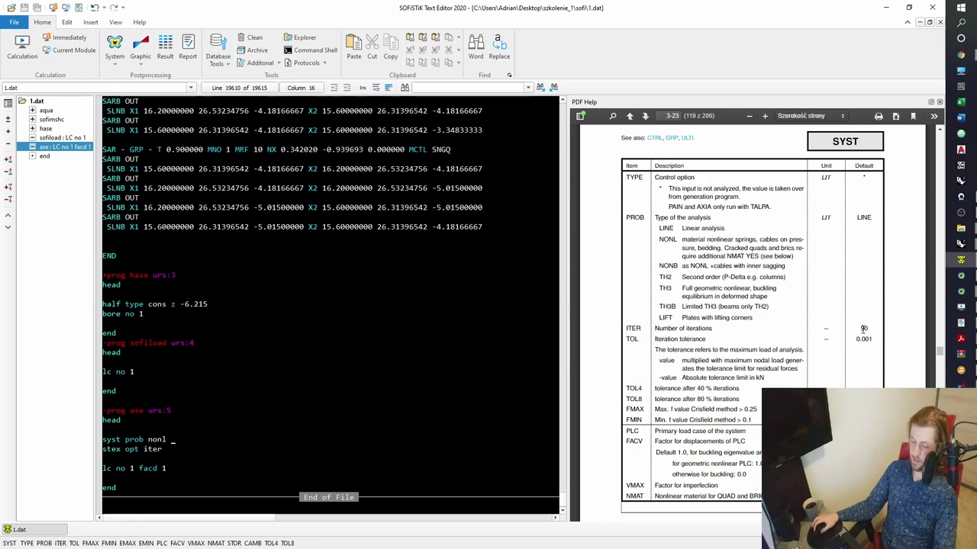
{"action": "left_click", "coordinate": [173, 442]}
{"action": "type", "text": "iter 200"}
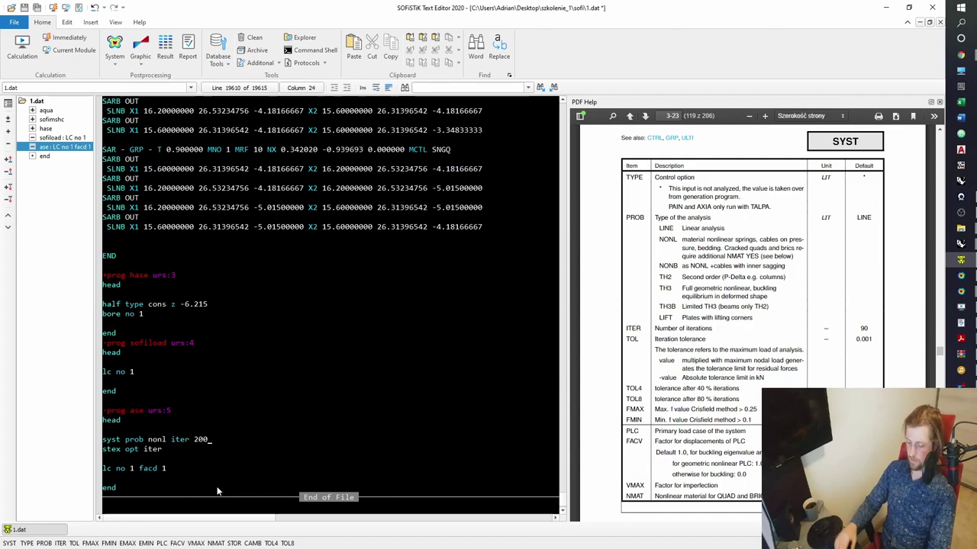
{"action": "key", "text": "BackSpace"}
{"action": "key", "text": "BackSpace"}
{"action": "key", "text": "BackSpace"}
{"action": "type", "text": "400"}
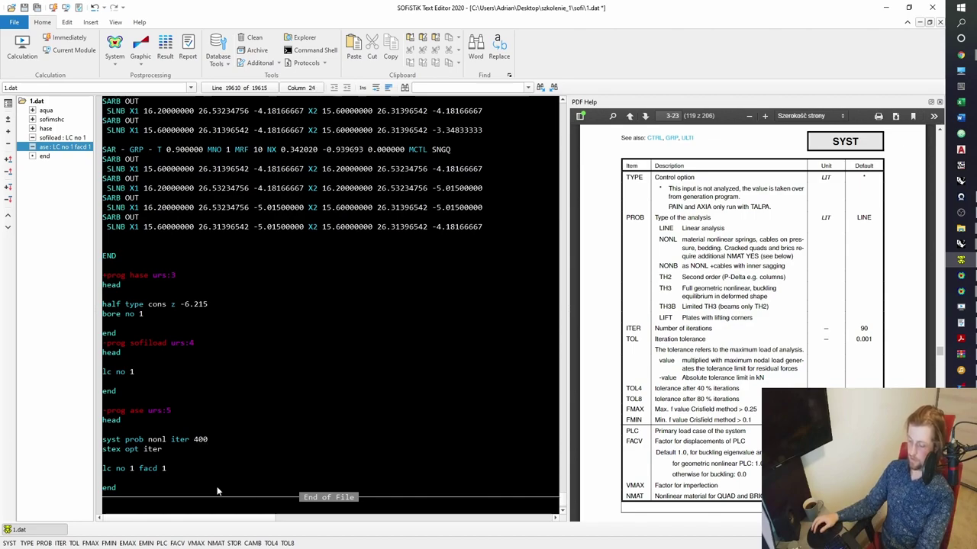
{"action": "key", "text": "alt+Tab"}
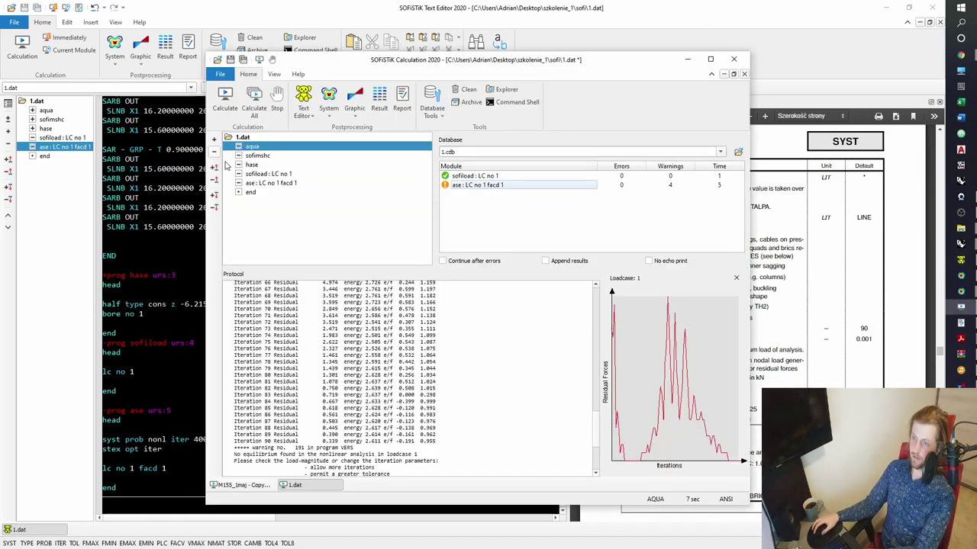
- Calculate only the ase module, review the iteration protocol and return to the text editor
{"action": "left_click", "coordinate": [252, 184]}
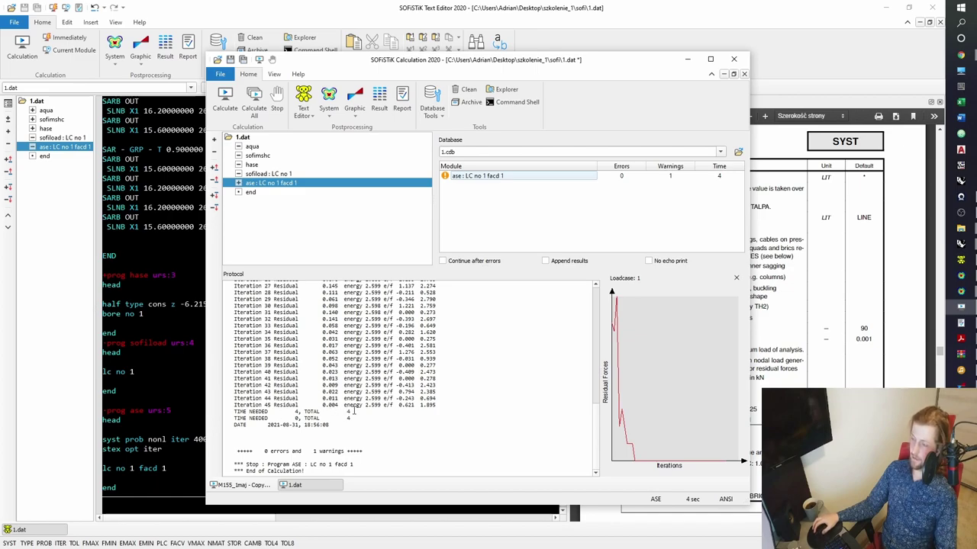
{"action": "scroll", "coordinate": [346, 396], "scroll_direction": "up", "scroll_amount": 3}
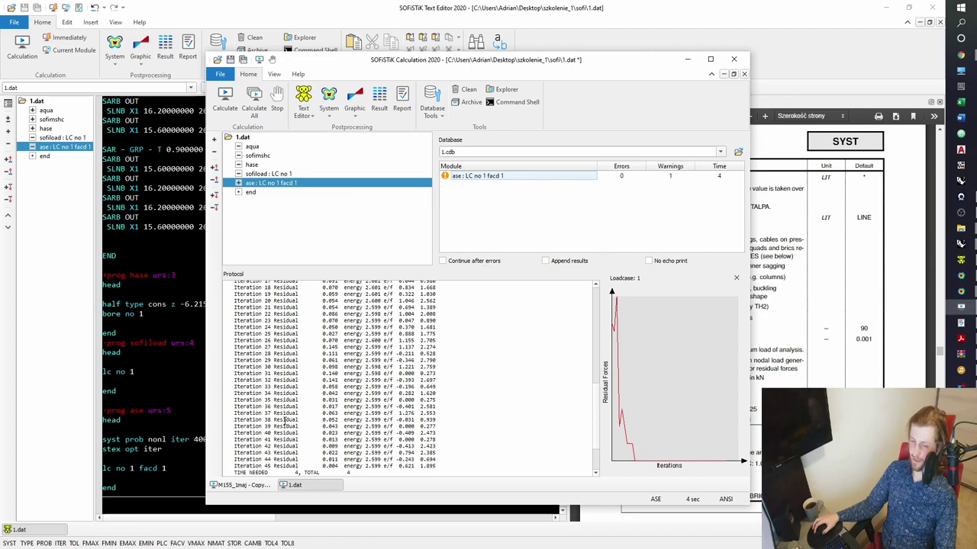
{"action": "left_click", "coordinate": [199, 439]}
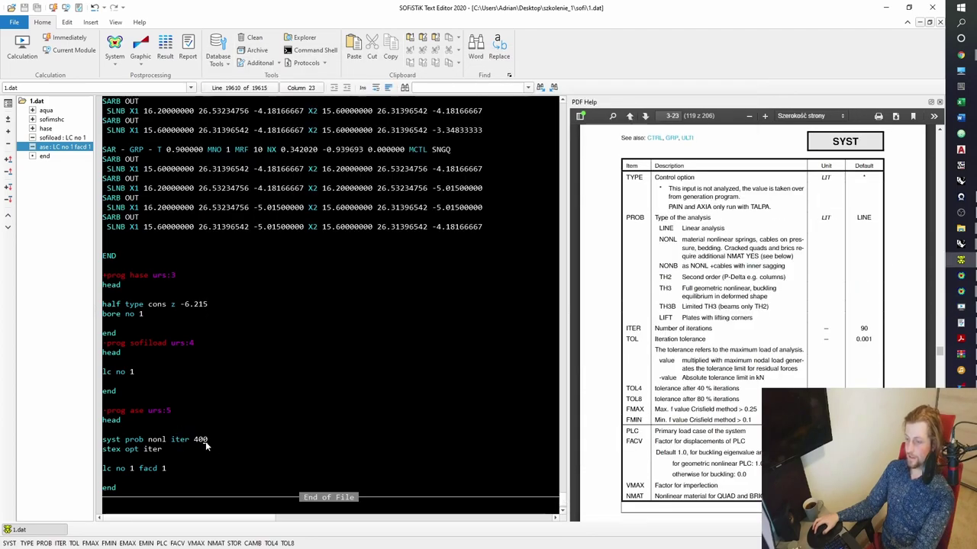
- Switch to SOFiSTiK System Visualization, show load case 1 and examine the deformed bridge from the side
{"action": "left_click", "coordinate": [955, 279]}
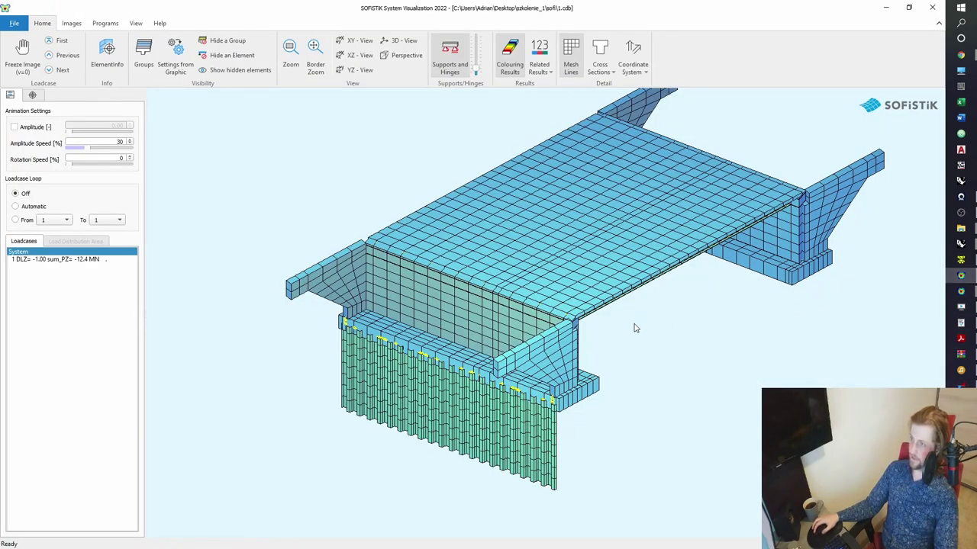
{"action": "left_click", "coordinate": [68, 259]}
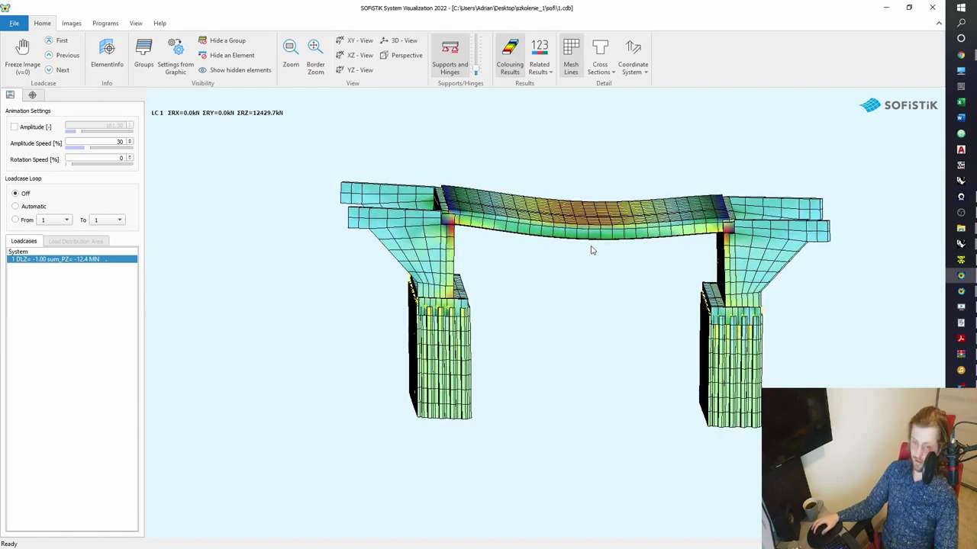
{"action": "left_click_drag", "start_coordinate": [552, 257], "coordinate": [907, 344]}
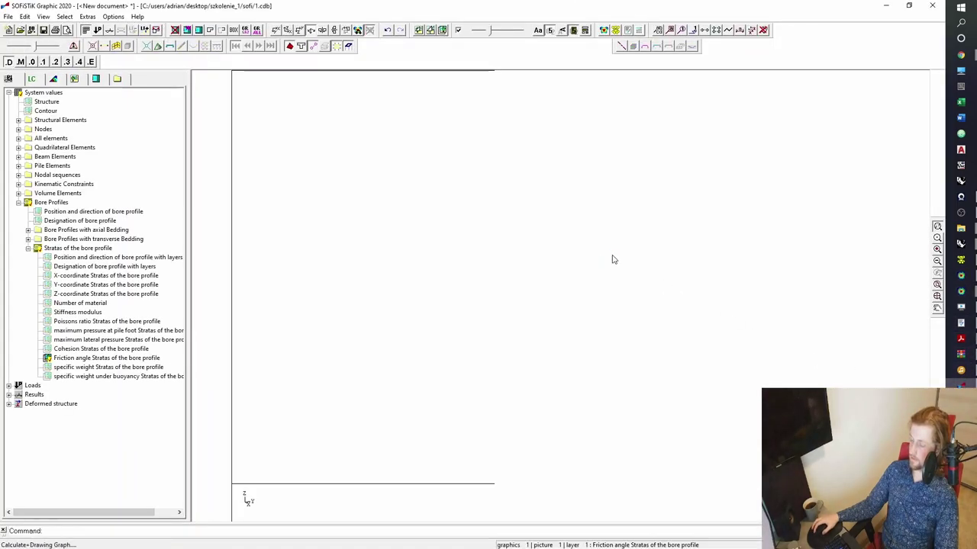
- In SOFiSTiK Graphic, replace the bore profile plot with the nodal displacement in global Z and examine its values
{"action": "left_click", "coordinate": [18, 202]}
{"action": "left_click", "coordinate": [9, 93]}
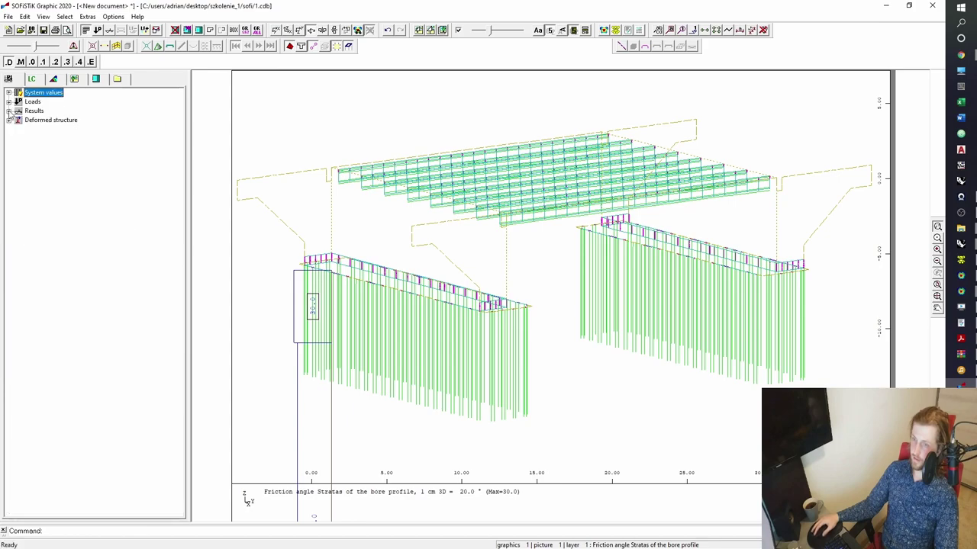
{"action": "left_click", "coordinate": [8, 110]}
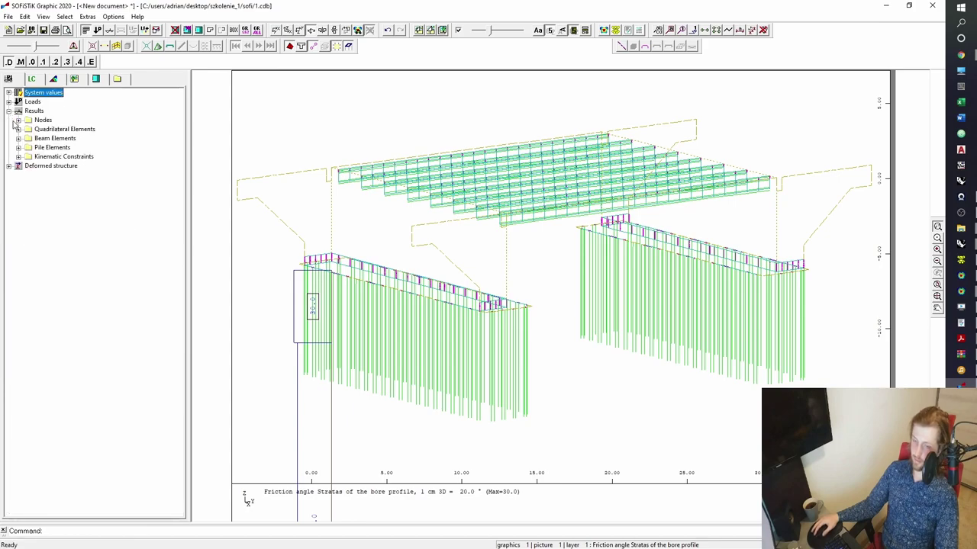
{"action": "left_click", "coordinate": [18, 120]}
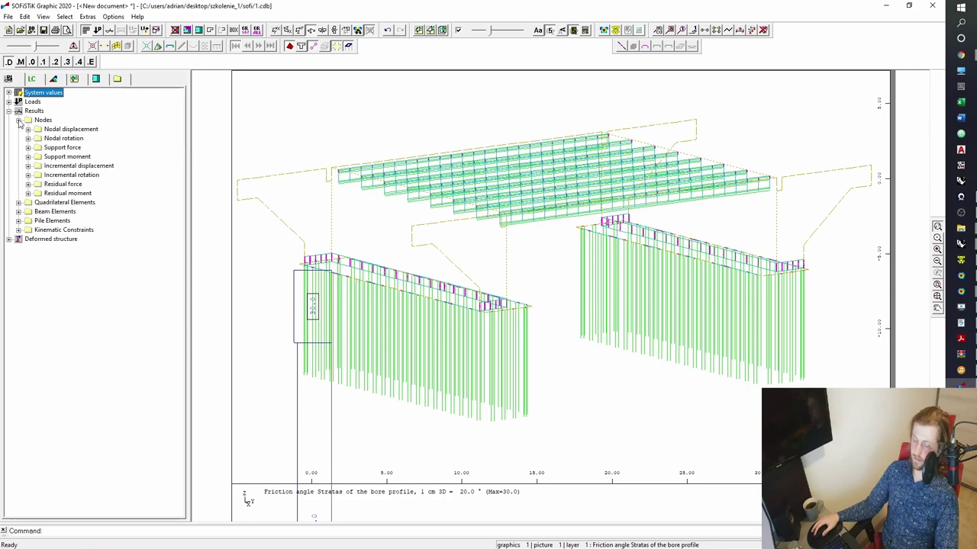
{"action": "left_click", "coordinate": [29, 129]}
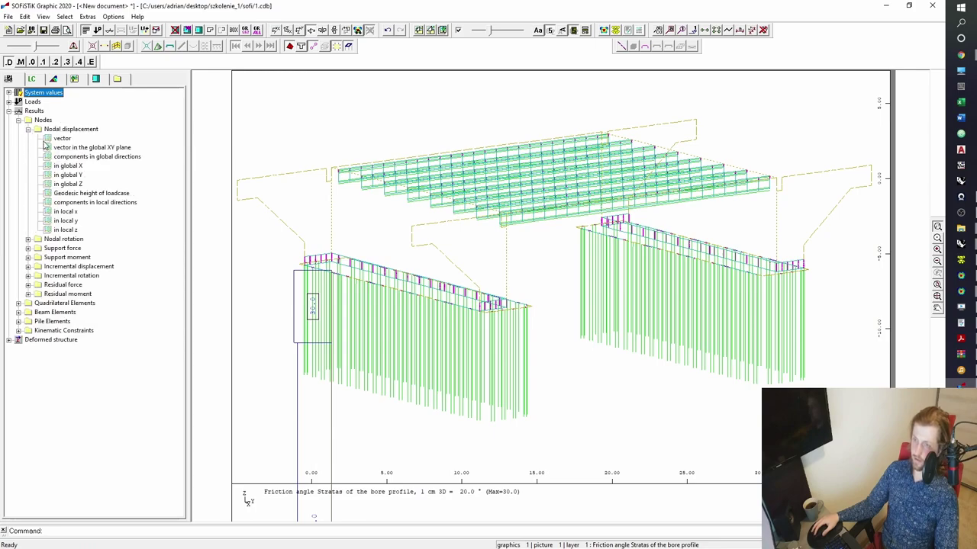
{"action": "double_click", "coordinate": [69, 184]}
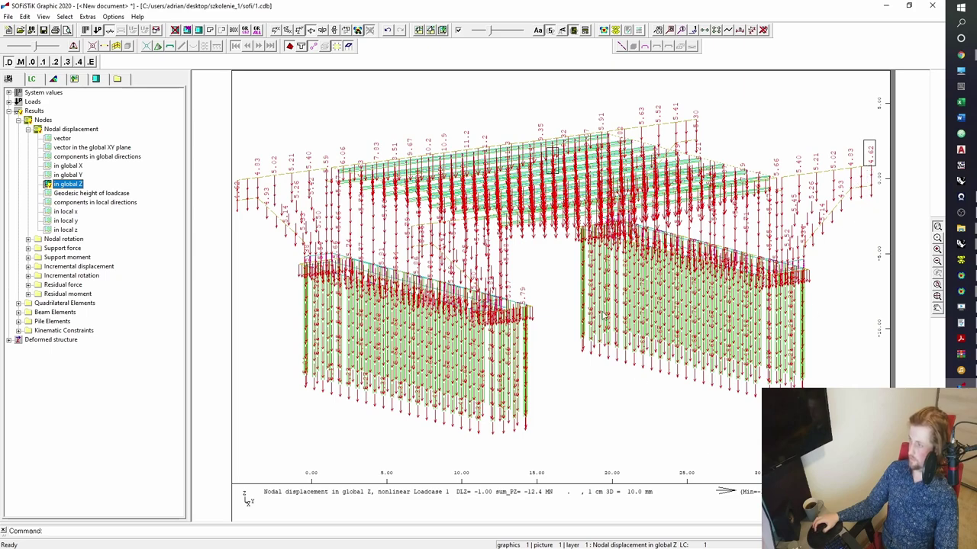
{"action": "left_click", "coordinate": [585, 31]}
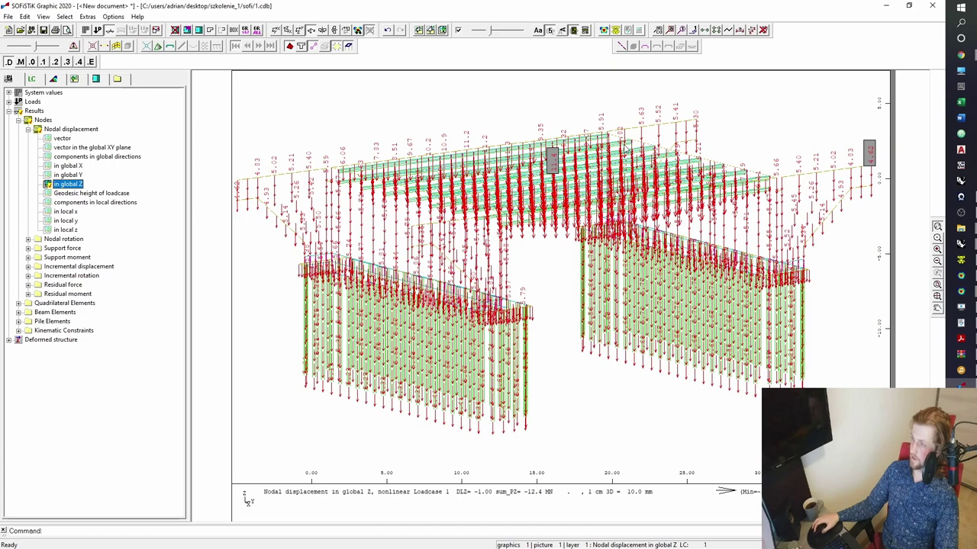
- Limit the displacement plot with a box to the zone just above the pile heads and examine it in an oblique 3D view
{"action": "left_click", "coordinate": [257, 31]}
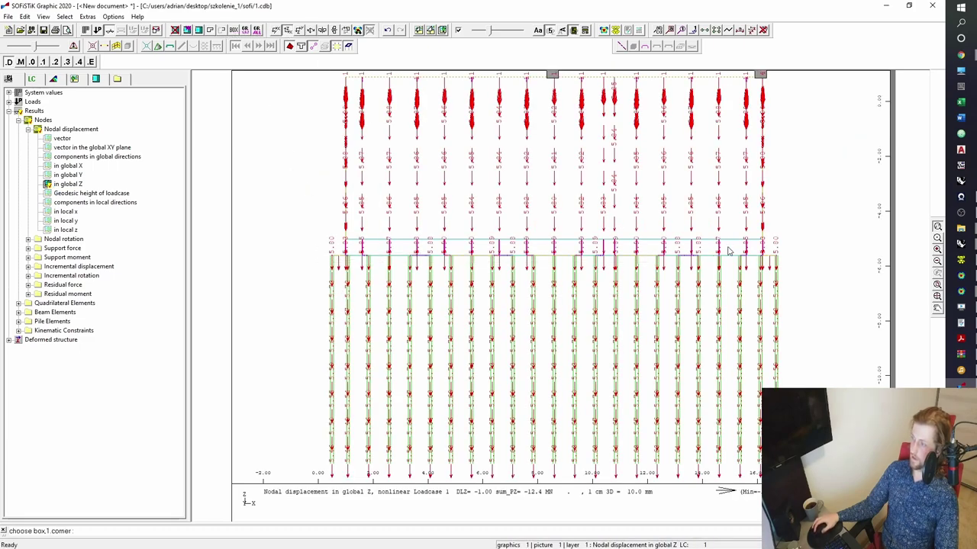
{"action": "left_click_drag", "start_coordinate": [728, 248], "coordinate": [786, 249]}
{"action": "left_click", "coordinate": [788, 251]}
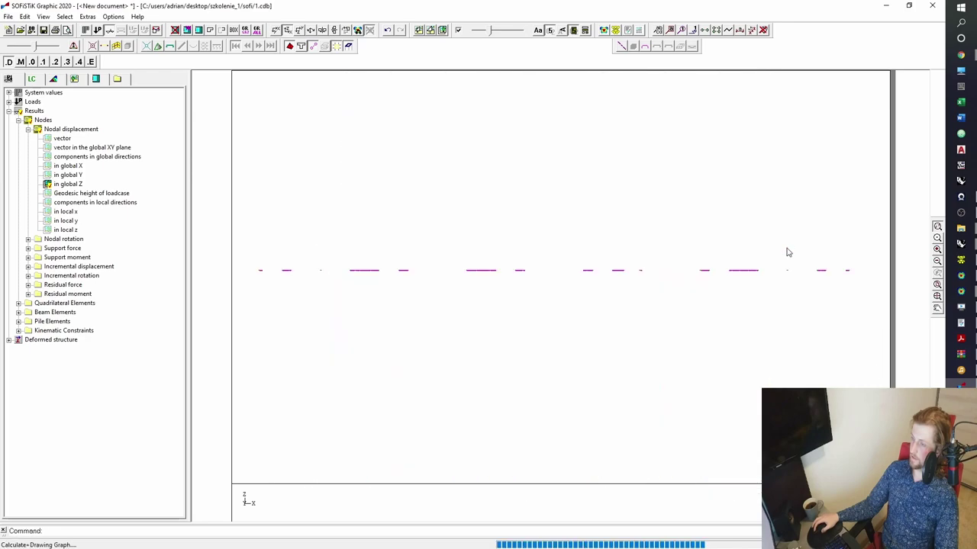
{"action": "left_click", "coordinate": [310, 31]}
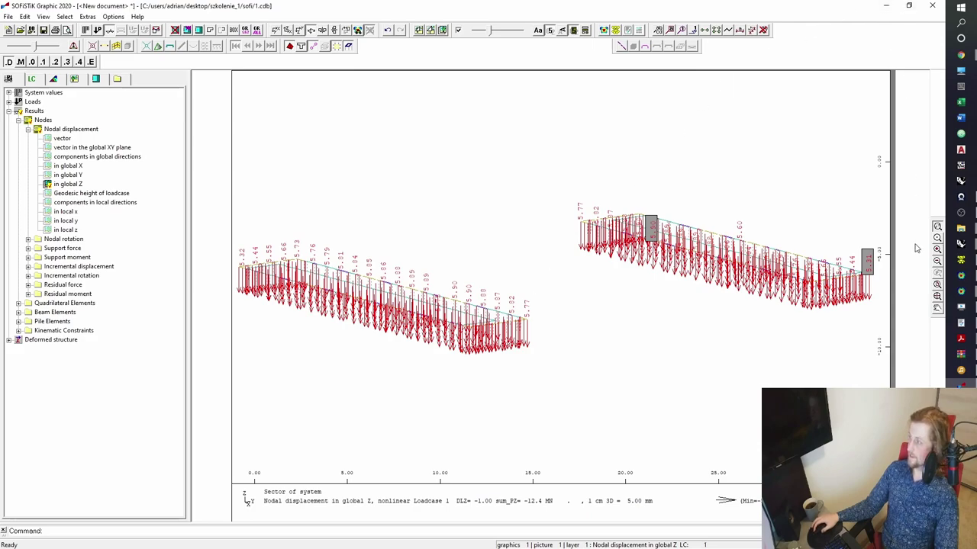
- Switch to Grasshopper and add "stex opt iter" beneath the syst line in the panel with the sofiload and ase blocks
{"action": "mouse_move", "coordinate": [961, 244]}
{"action": "left_click", "coordinate": [906, 210]}
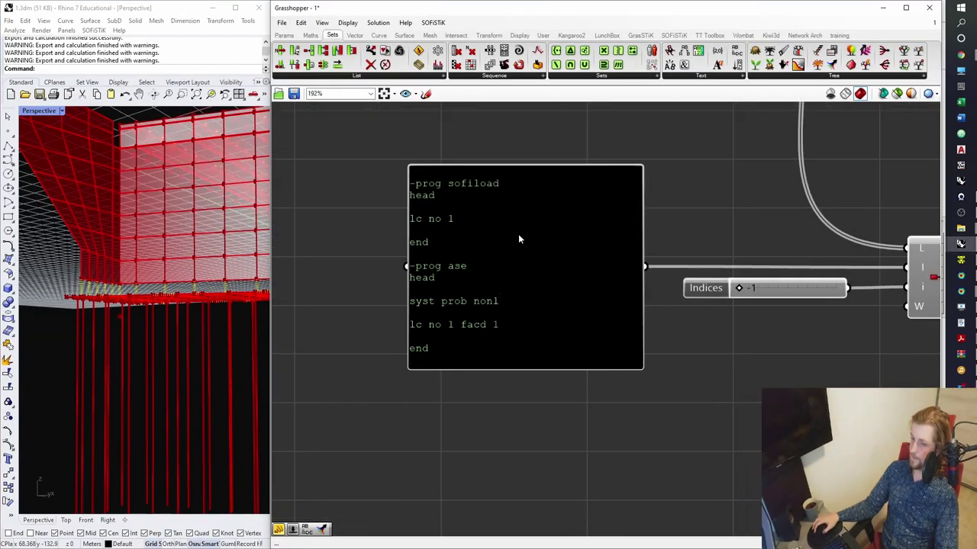
{"action": "right_click_drag", "start_coordinate": [518, 239], "coordinate": [435, 275]}
{"action": "left_click", "coordinate": [412, 276]}
{"action": "right_click", "coordinate": [412, 277]}
{"action": "left_click", "coordinate": [457, 297]}
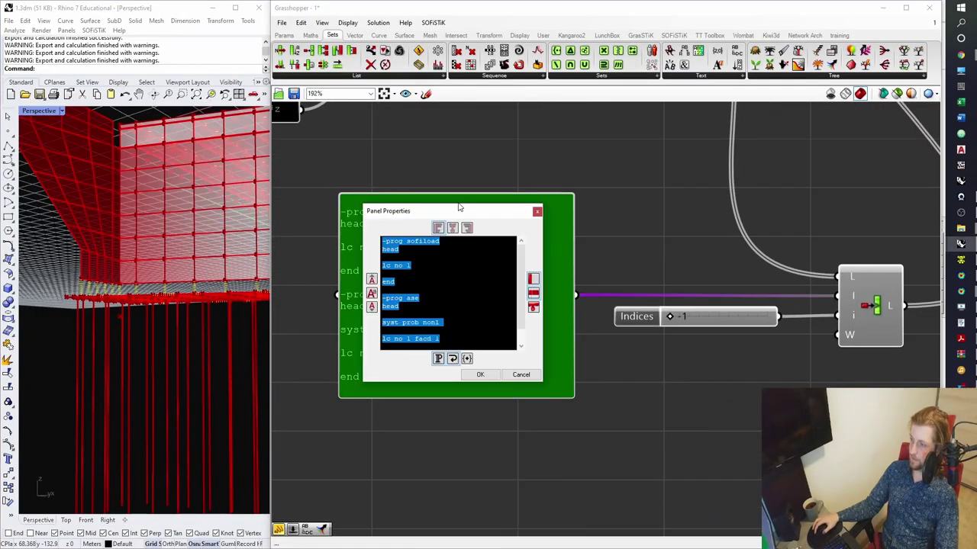
{"action": "left_click_drag", "start_coordinate": [459, 206], "coordinate": [122, 83]}
{"action": "left_click_drag", "start_coordinate": [208, 260], "coordinate": [497, 402]}
{"action": "left_click", "coordinate": [68, 209]}
{"action": "key", "text": "Return"}
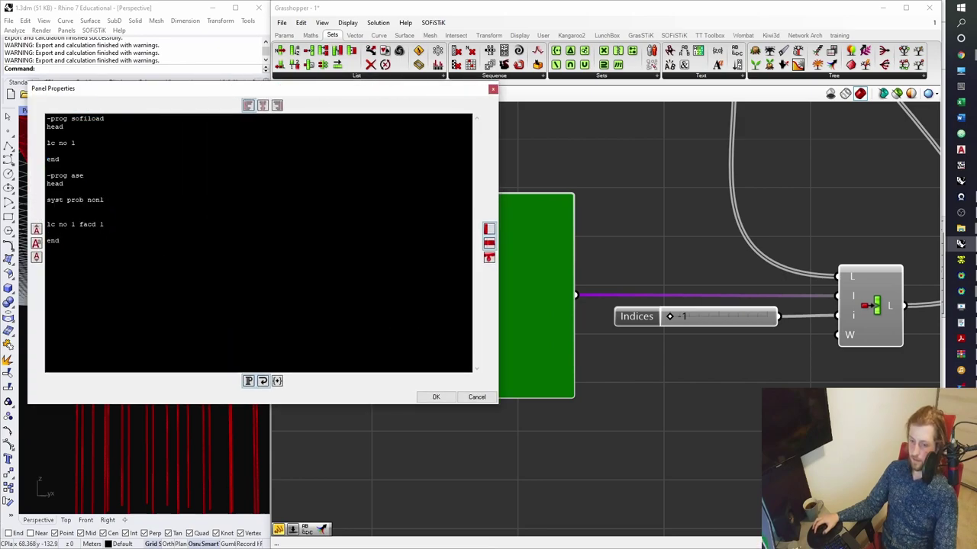
{"action": "type", "text": "stex opt"}
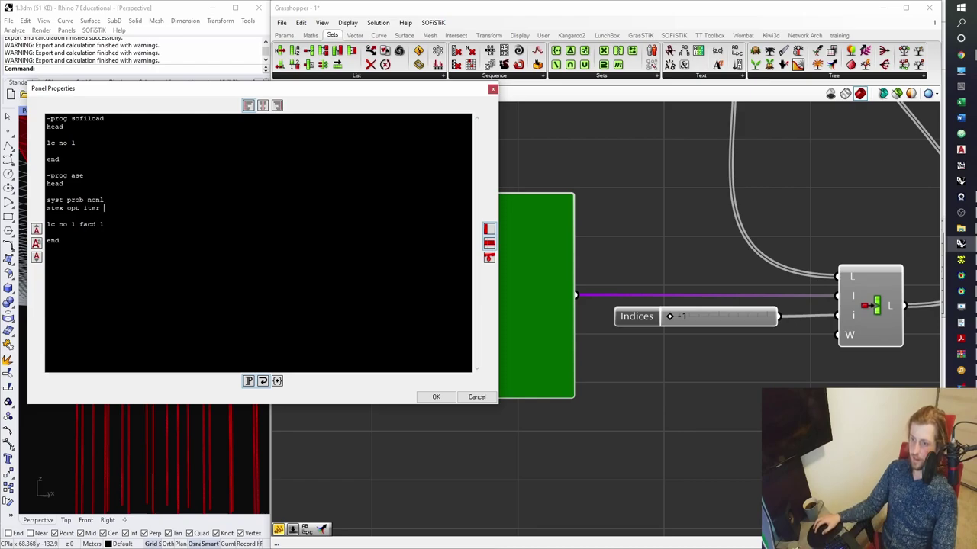
- Extend the panel's syst record with "iter 400" and apply the edited text
{"action": "type", "text": "iter "}
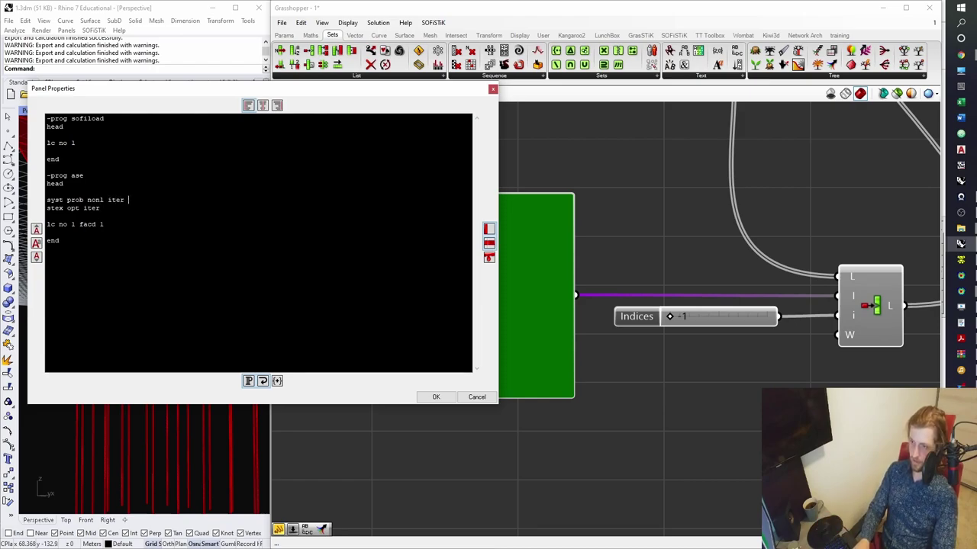
{"action": "type", "text": "400"}
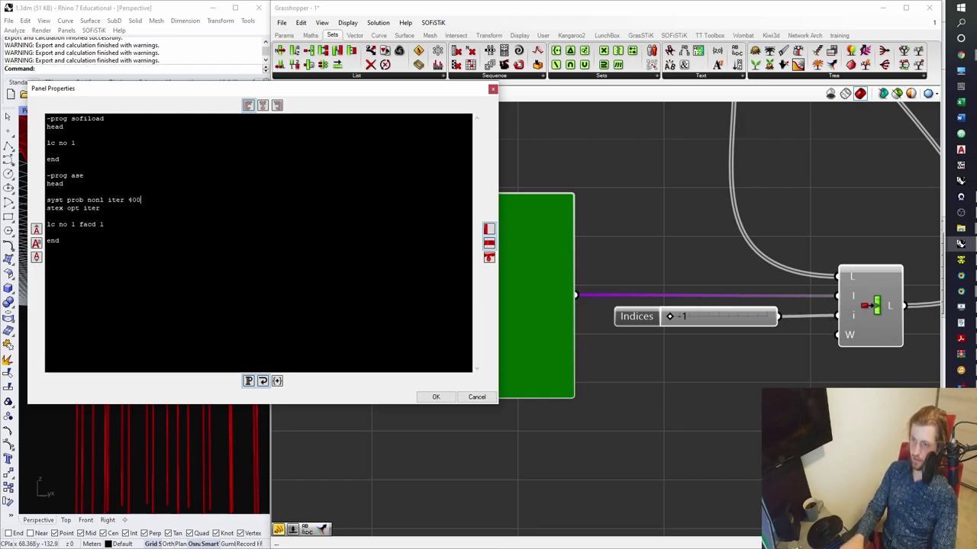
{"action": "left_click", "coordinate": [435, 397]}
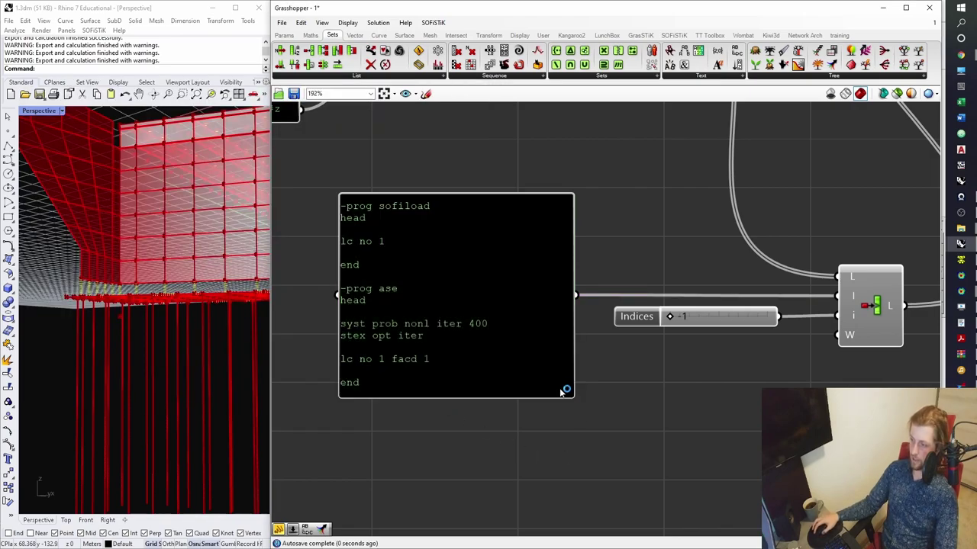